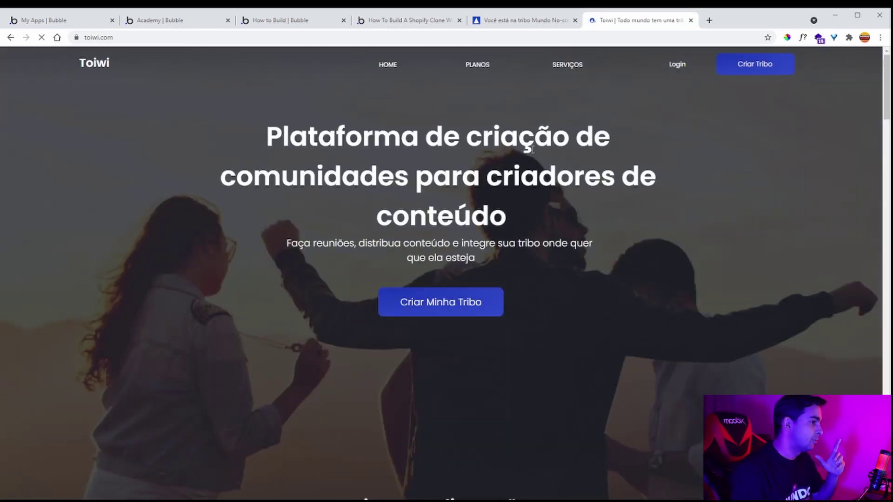
# - Scroll down through the Toiwi landing page
pyautogui.scroll(-18, 549, 175)
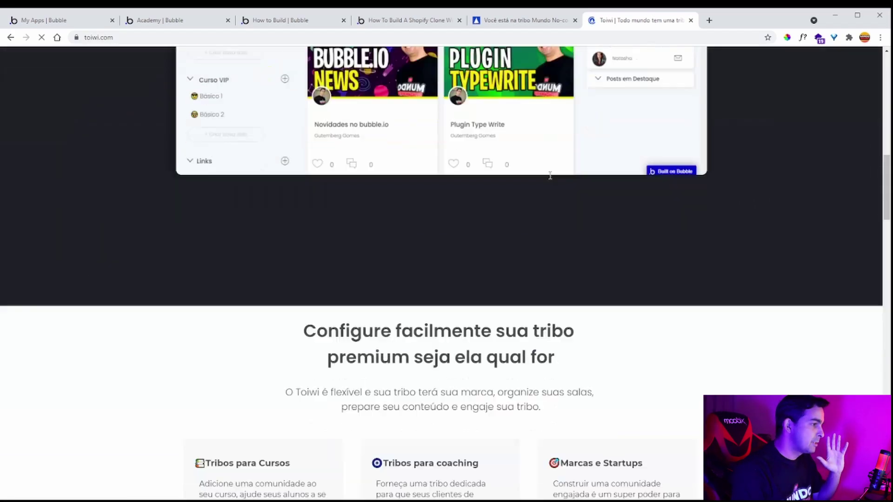
pyautogui.scroll(-8, 550, 176)
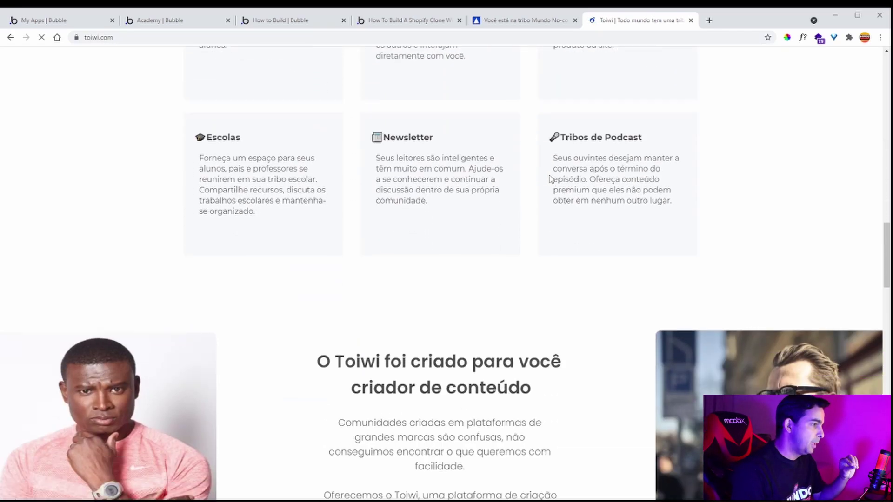
pyautogui.scroll(-10, 550, 179)
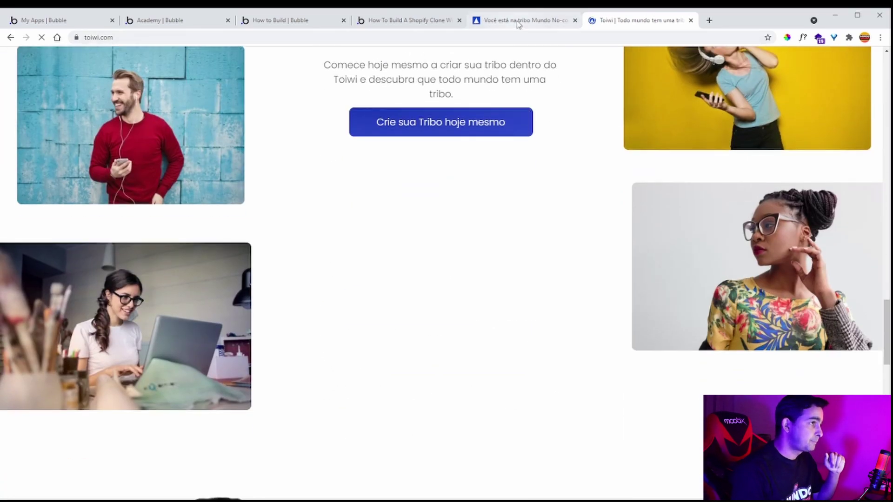
# - Browse the Mundo No-code tribe feed, then bring up the Shopify clone tutorial article
pyautogui.click(521, 22)
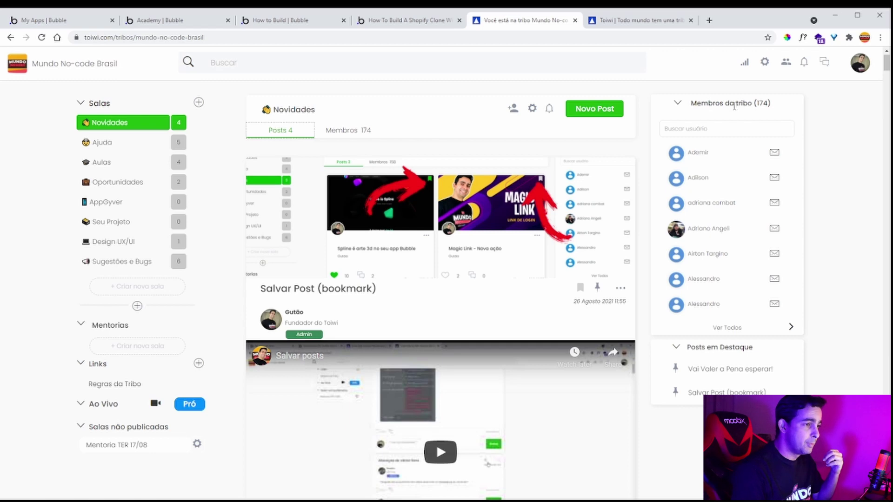
pyautogui.scroll(-6, 395, 202)
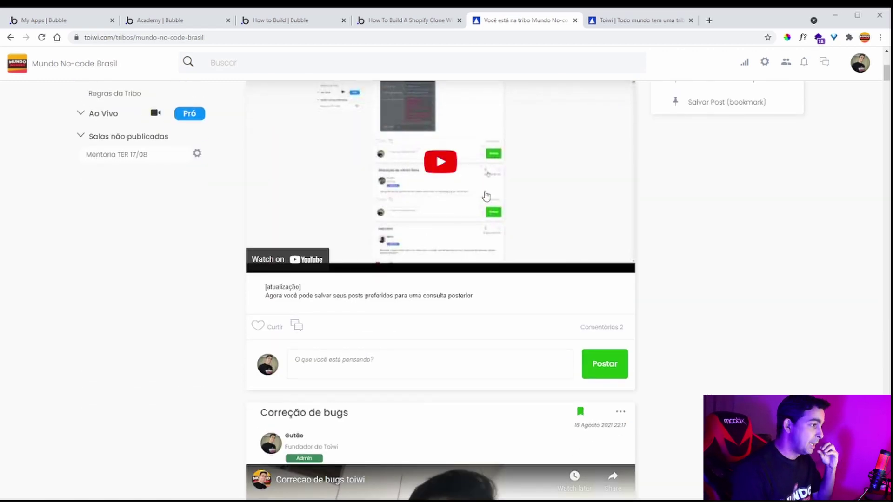
pyautogui.scroll(6, 242, 254)
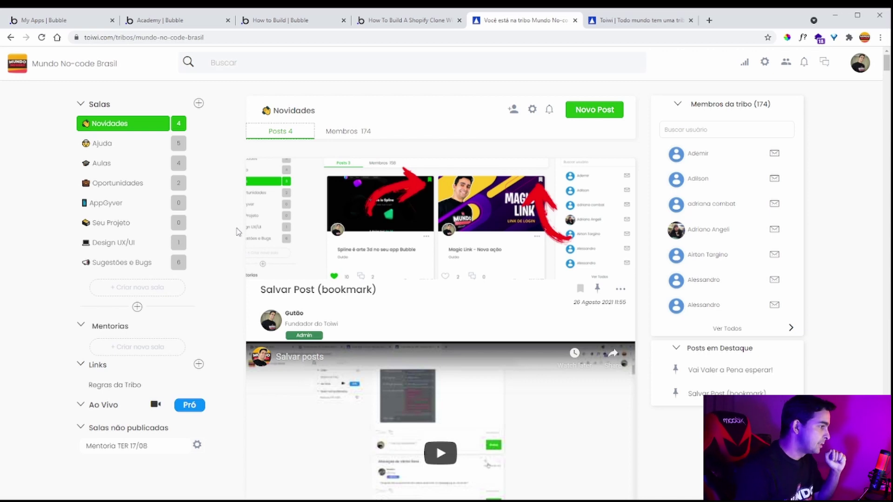
pyautogui.scroll(-8, 237, 231)
pyautogui.scroll(8, 234, 228)
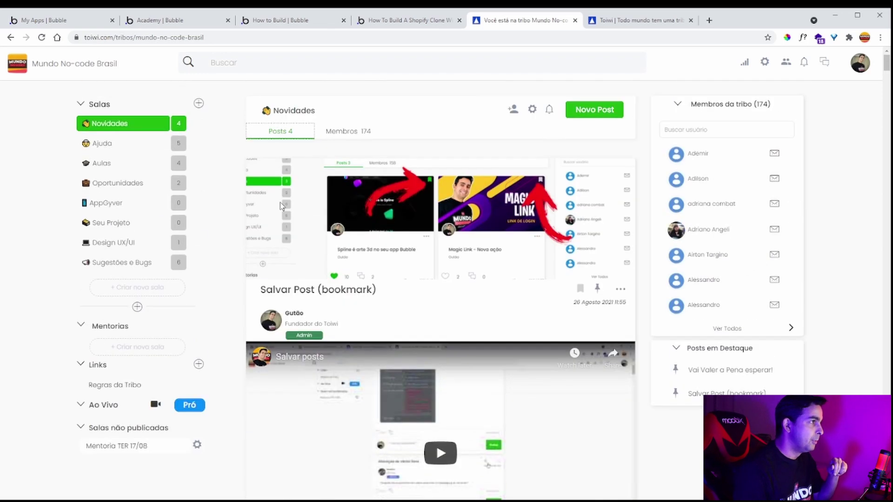
pyautogui.click(423, 21)
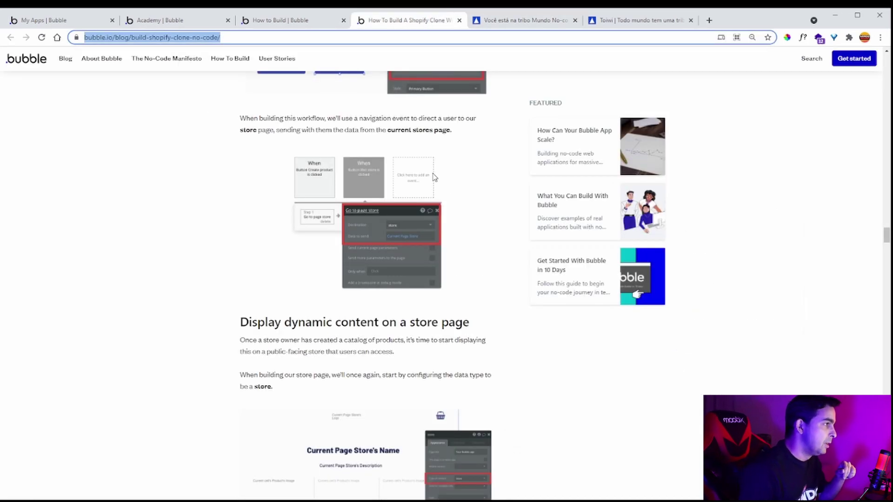
# - Look through the How to Build, Academy and My Apps pages, then close the Academy page
pyautogui.scroll(10, 447, 186)
pyautogui.moveTo(887, 205); pyautogui.dragTo(885, 51)
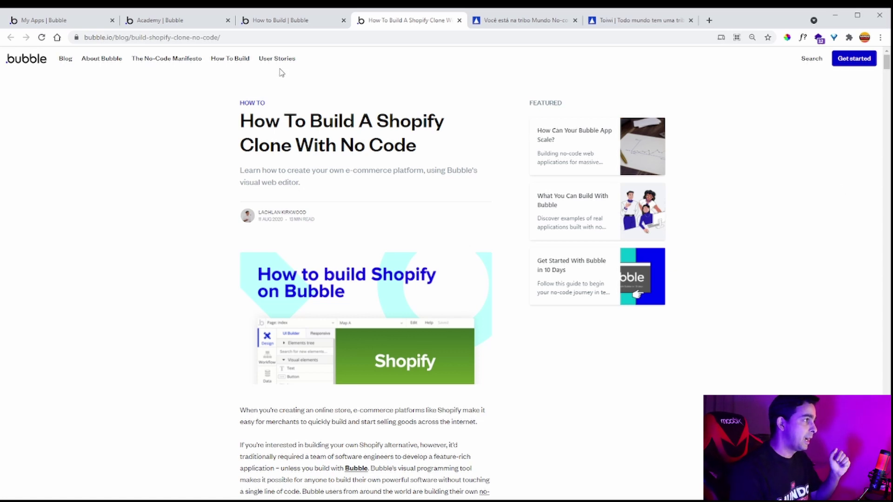
pyautogui.click(284, 24)
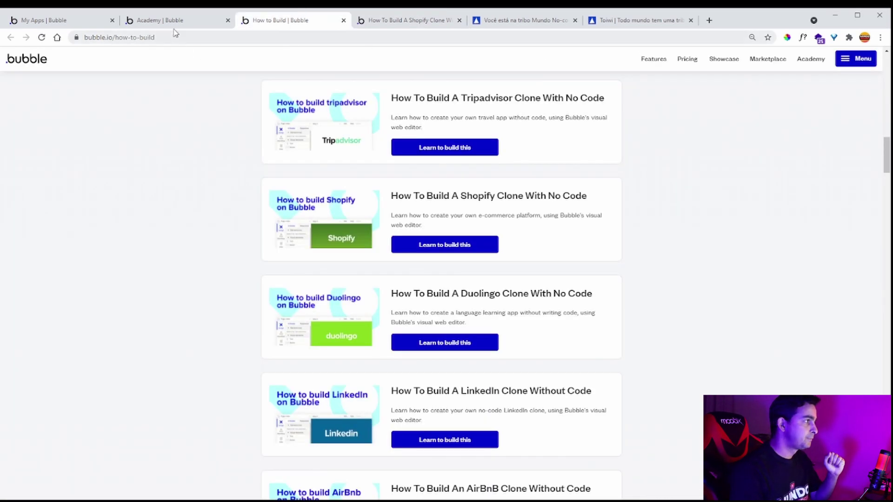
pyautogui.click(177, 23)
pyautogui.click(74, 22)
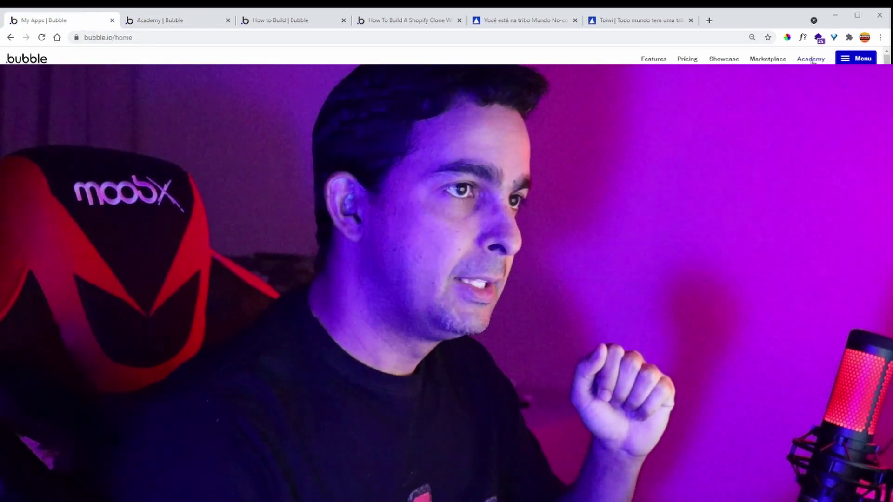
pyautogui.click(158, 22)
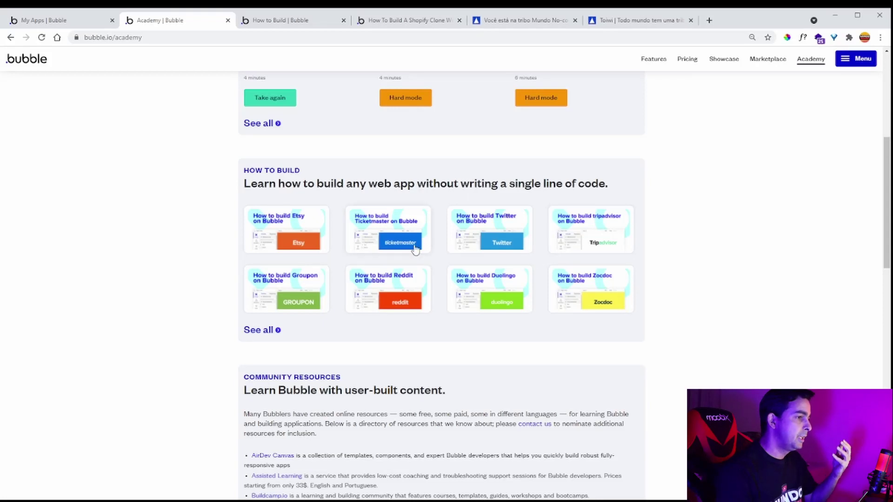
pyautogui.click(228, 20)
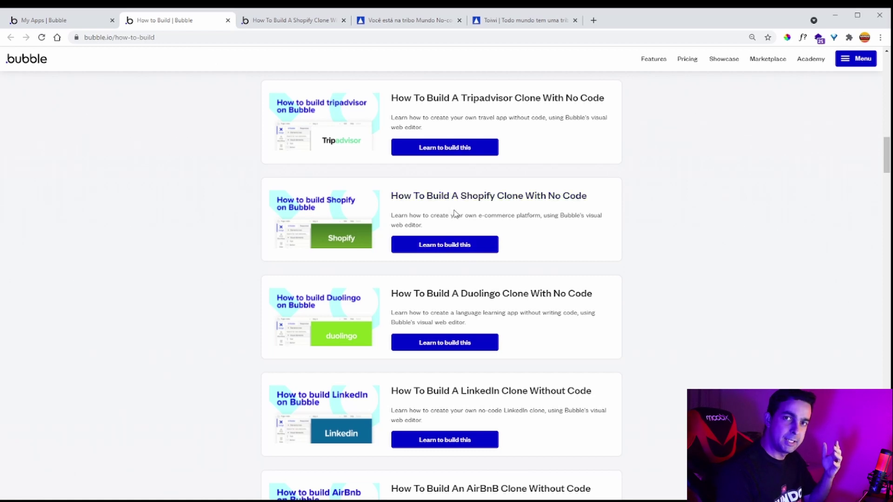
# - Return to the Shopify clone article and scroll down to its build steps list
pyautogui.click(286, 20)
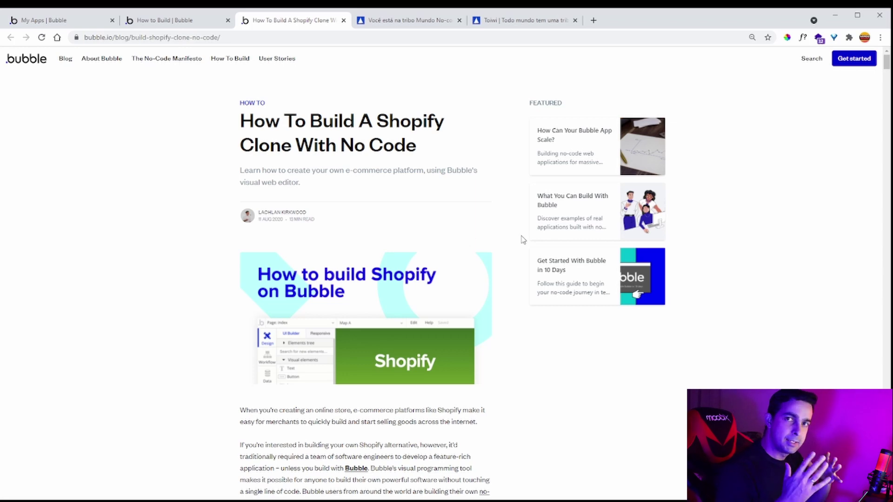
pyautogui.scroll(-6, 522, 239)
pyautogui.scroll(-4, 523, 238)
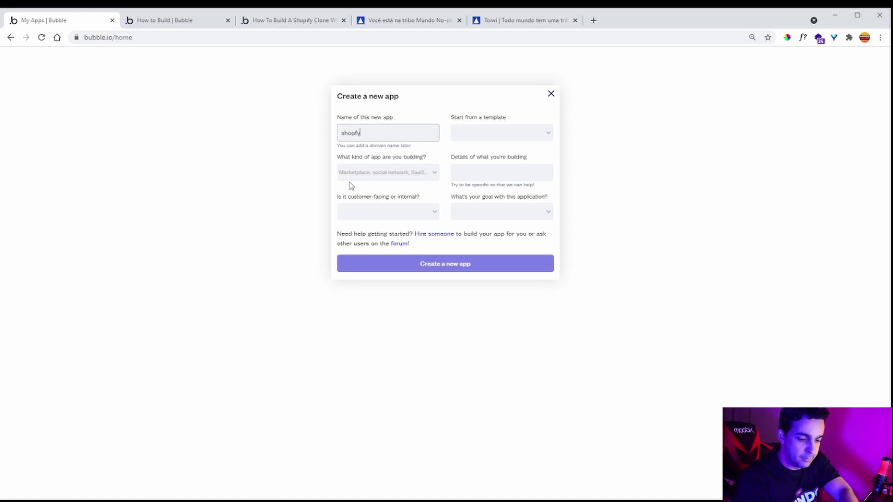
# - Name the new app shopfymundo as a Saas, External or customer-facing, built as a tool for myself
pyautogui.write('mundo')
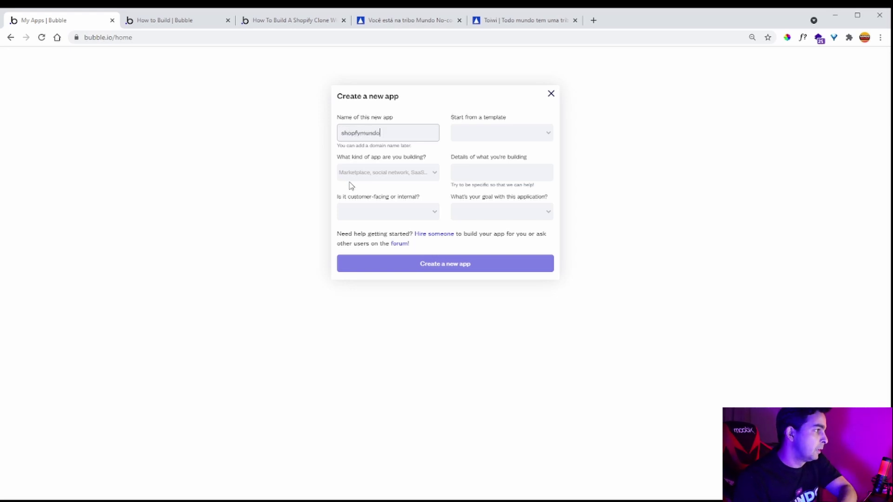
pyautogui.click(346, 175)
pyautogui.click(391, 295)
pyautogui.click(408, 211)
pyautogui.click(409, 225)
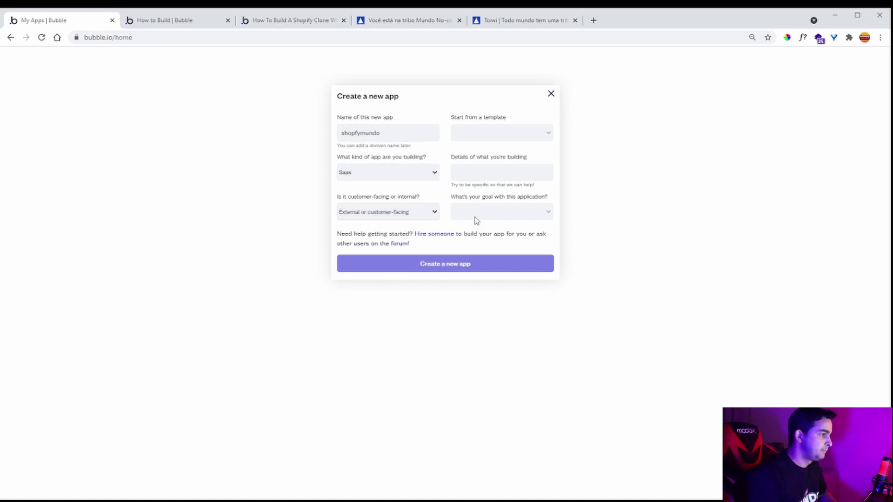
pyautogui.click(486, 229)
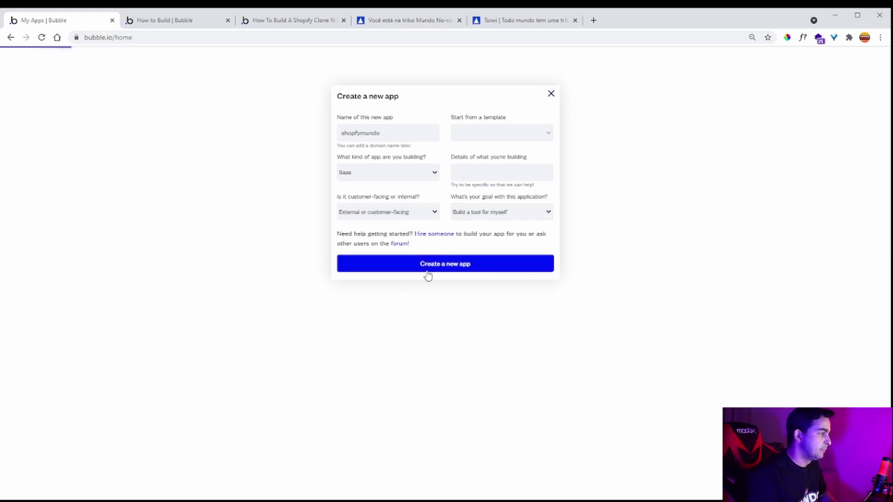
# - Close the How to Build, Toiwi landing and Mundo No-code tribe pages
pyautogui.click(192, 19)
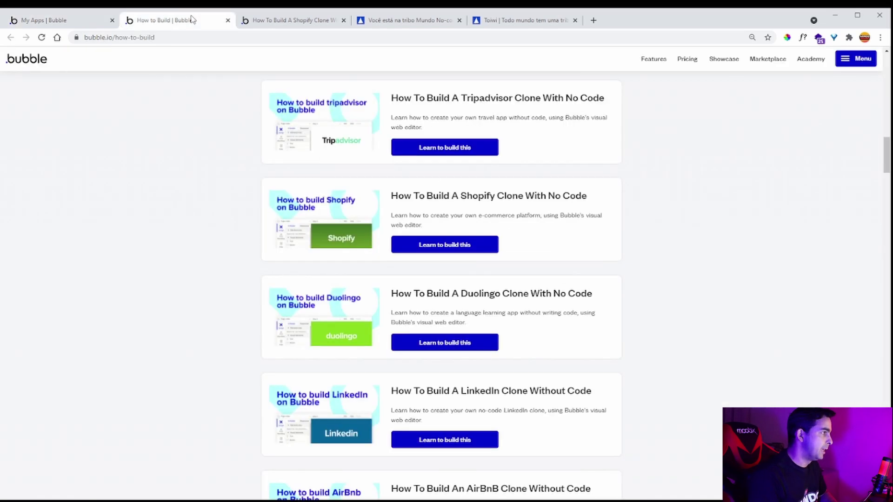
pyautogui.click(228, 20)
pyautogui.click(69, 21)
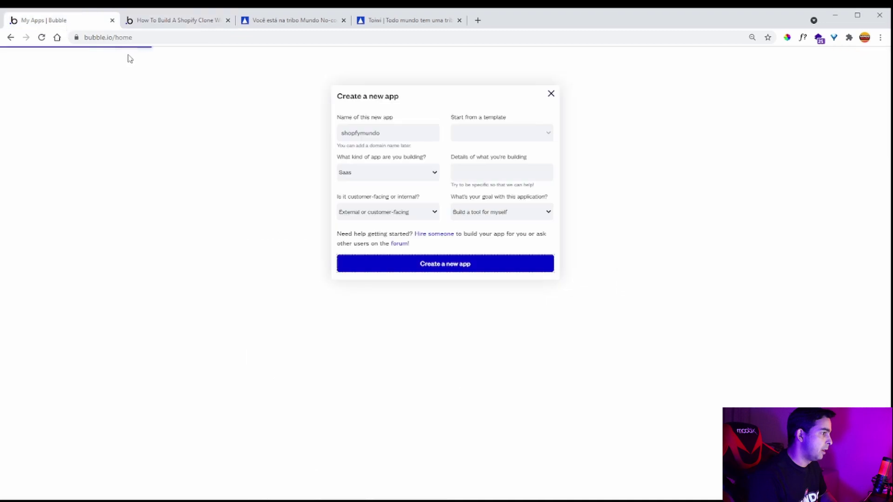
pyautogui.click(459, 20)
pyautogui.click(344, 20)
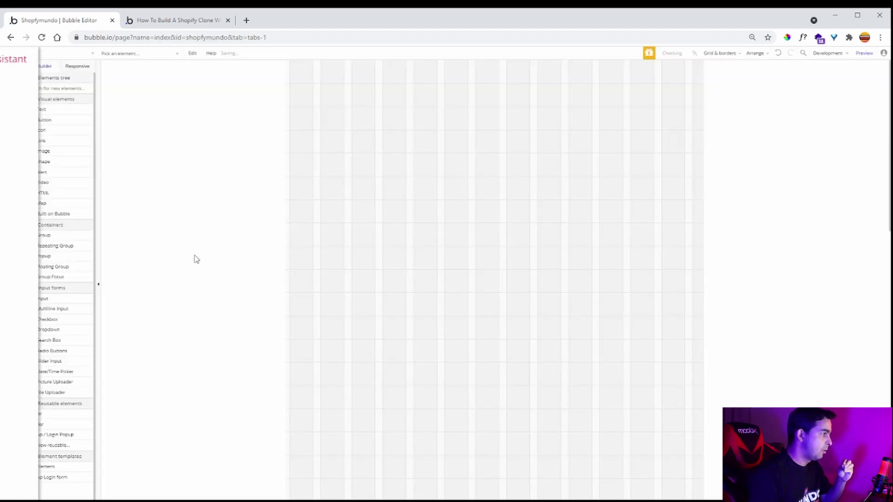
# - Start shopfymundo from a blank page, dismiss the assistant, and return to the Shopify clone article
pyautogui.click(90, 469)
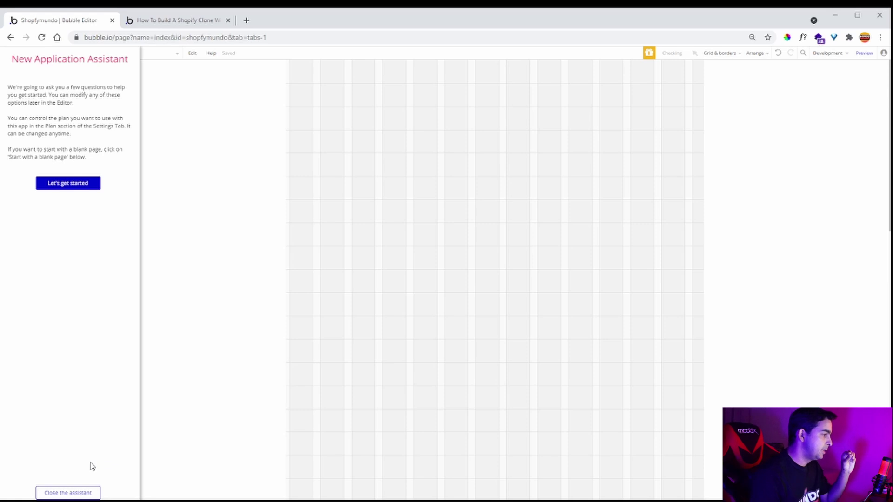
pyautogui.click(83, 494)
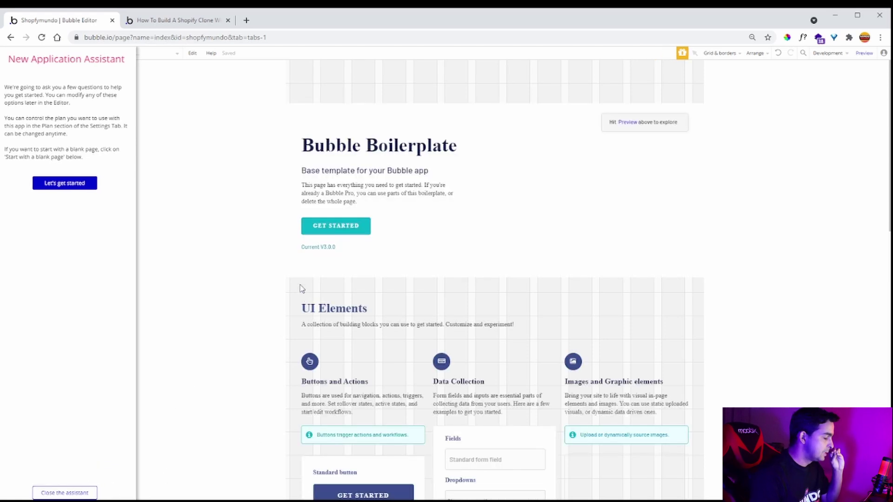
pyautogui.click(176, 25)
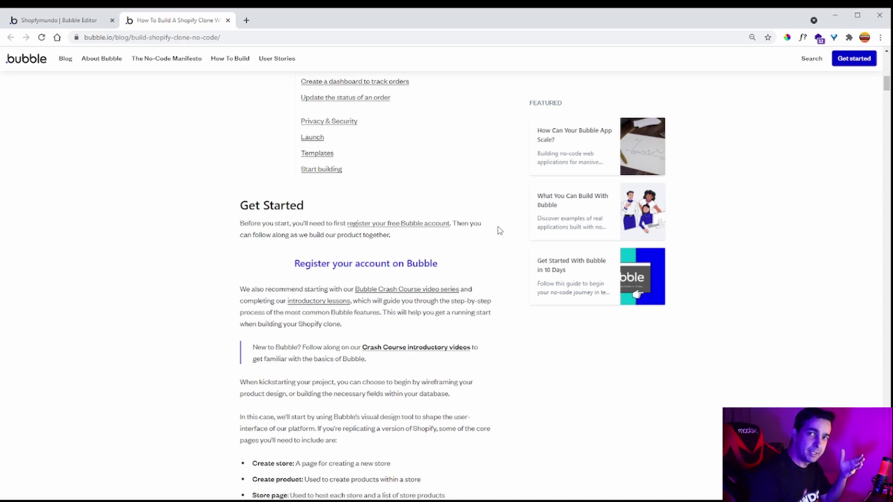
# - Scroll the Shopify clone article to the seven-page list and Configure your database section
pyautogui.scroll(-3, 499, 230)
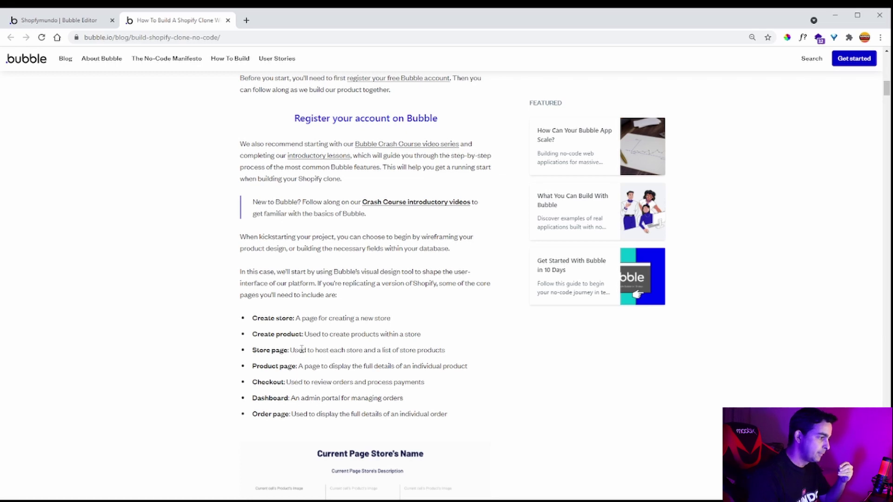
pyautogui.scroll(-2, 301, 349)
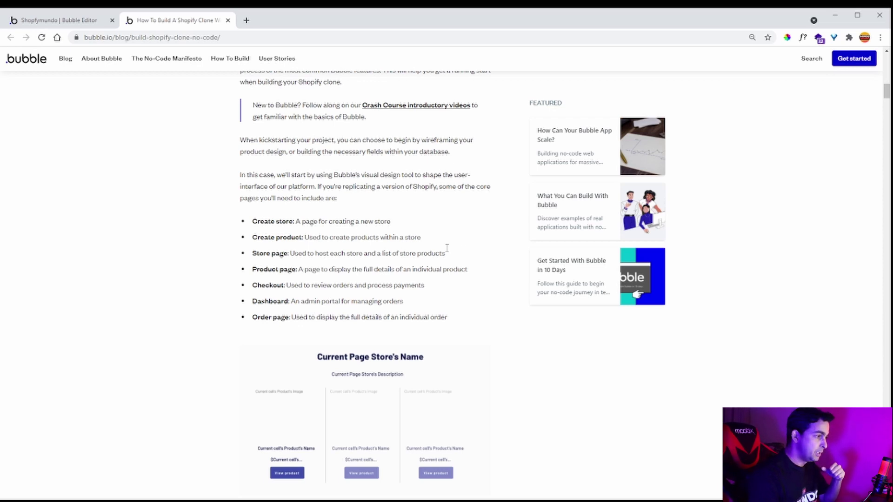
pyautogui.scroll(-3, 485, 249)
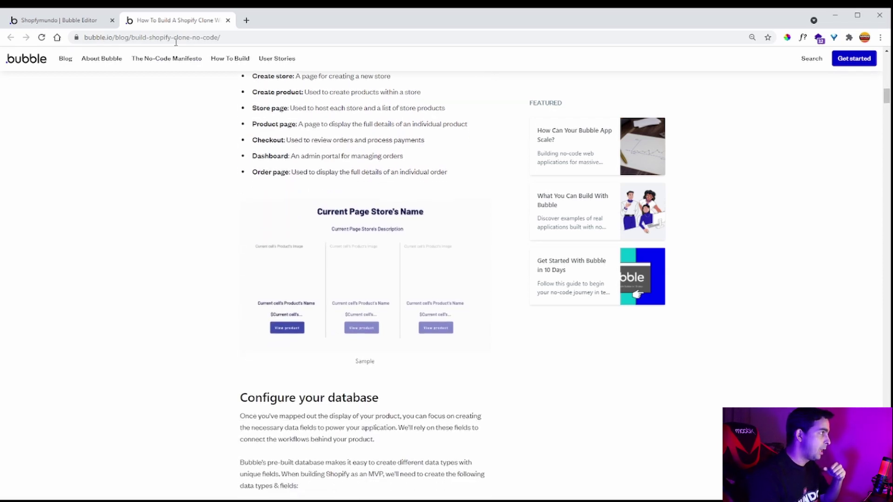
# - Set the shopfymundo index page width to 1200 and close its property panel
pyautogui.click(78, 22)
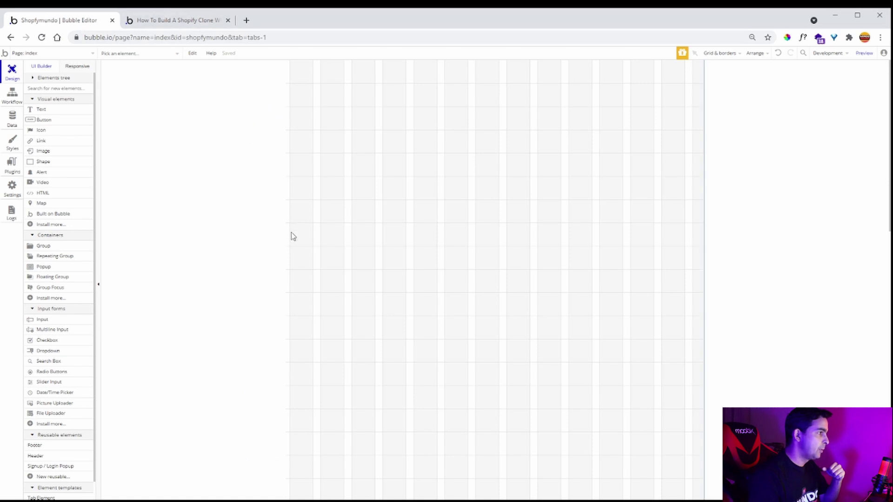
pyautogui.doubleClick(273, 237)
pyautogui.click(756, 251)
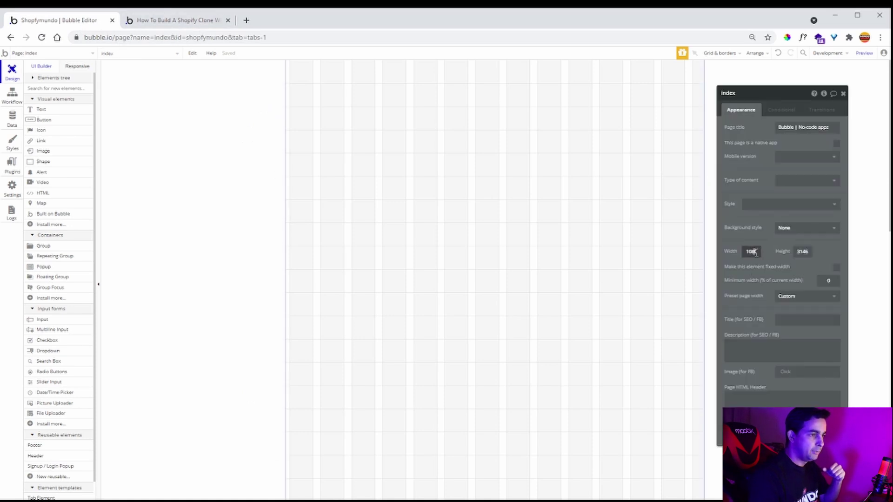
pyautogui.write('1200')
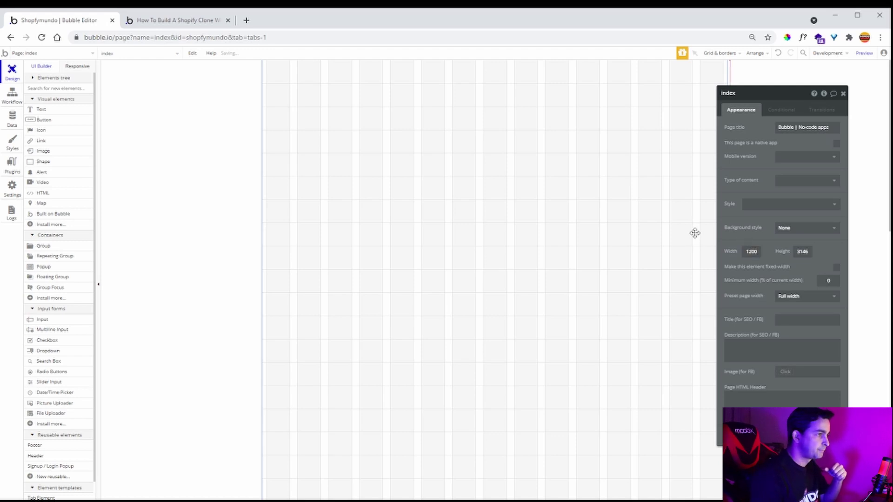
pyautogui.click(843, 93)
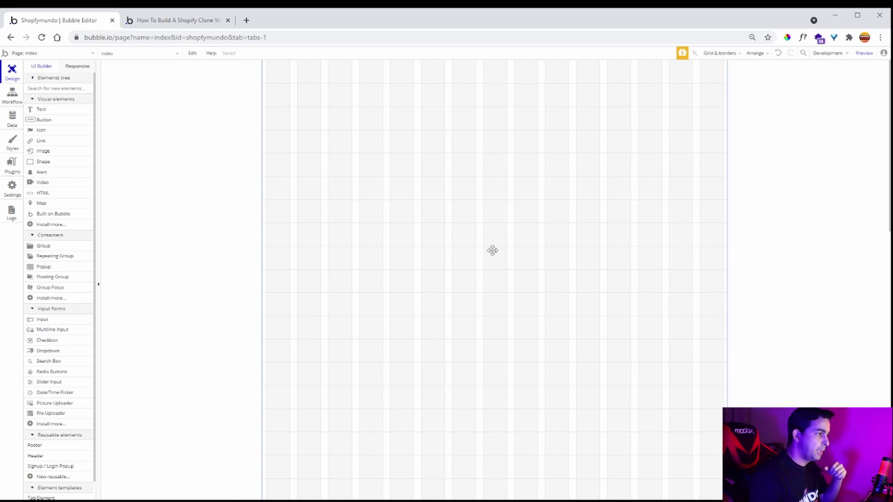
pyautogui.click(152, 19)
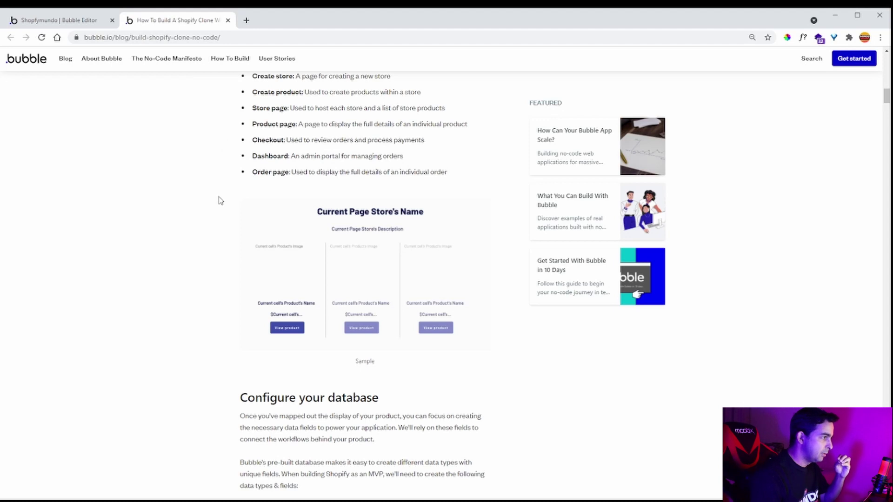
# - Scroll the guide to Configure your database and the User data type's field list
pyautogui.scroll(-5, 219, 237)
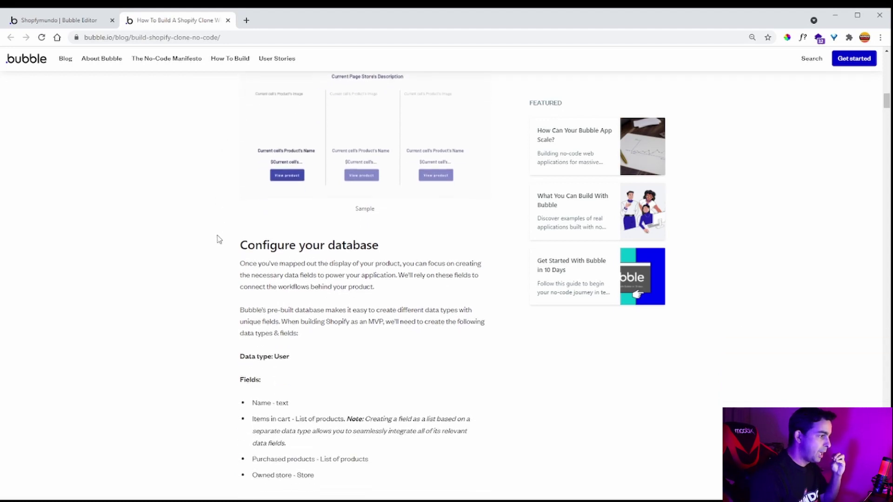
pyautogui.scroll(-3, 217, 235)
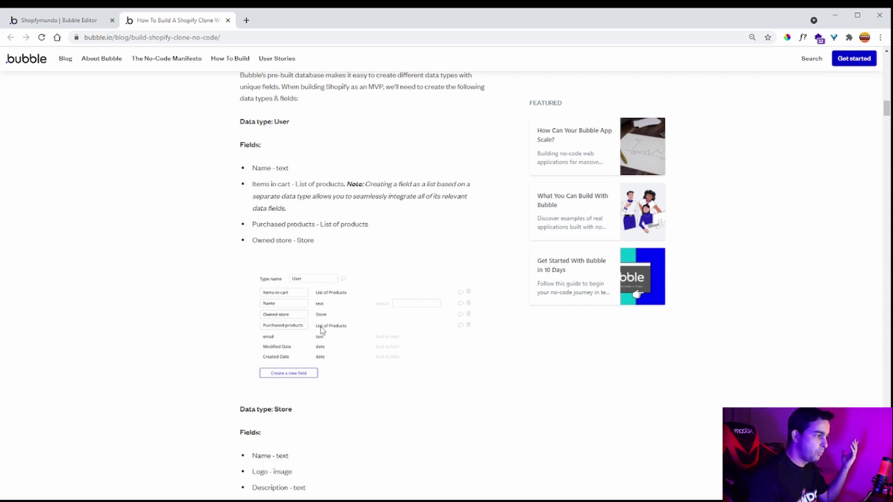
# - Delete the User type's 'User's own data' privacy rule in shopfymundo
pyautogui.click(55, 20)
pyautogui.click(12, 118)
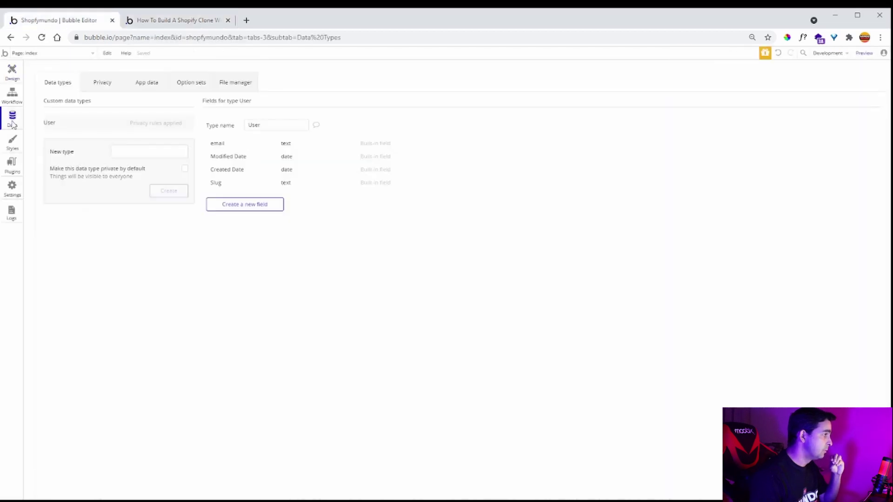
pyautogui.click(148, 148)
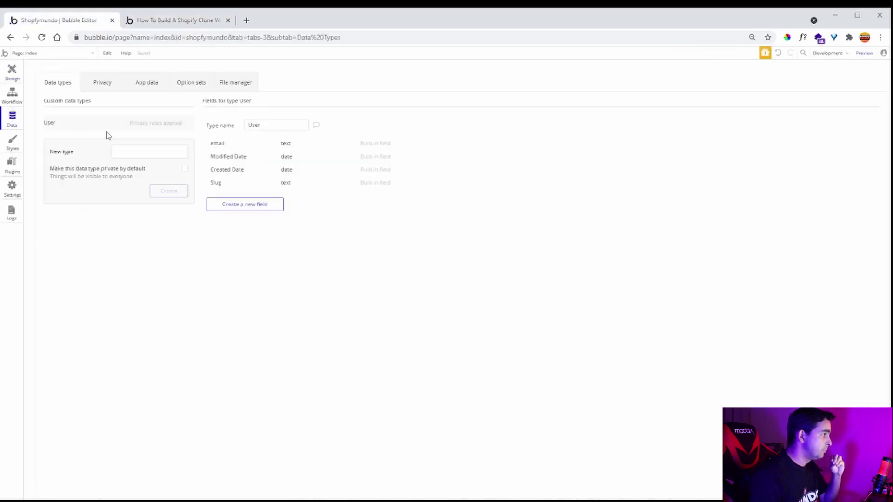
pyautogui.click(104, 83)
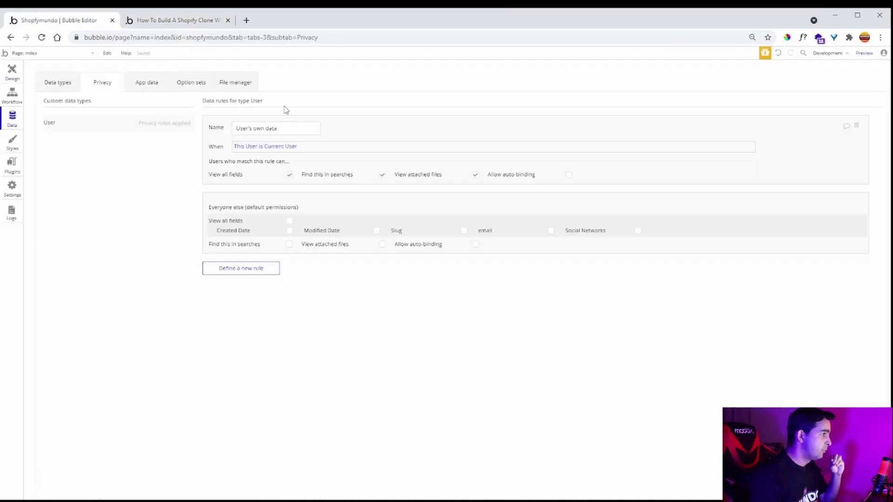
pyautogui.click(859, 127)
pyautogui.click(59, 85)
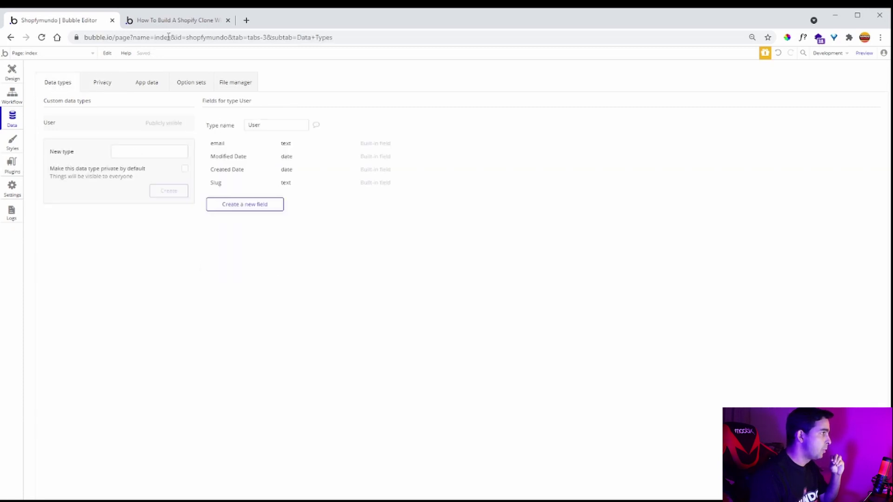
# - After checking the guide's User fields, add a text field 'nome' to User
pyautogui.click(168, 20)
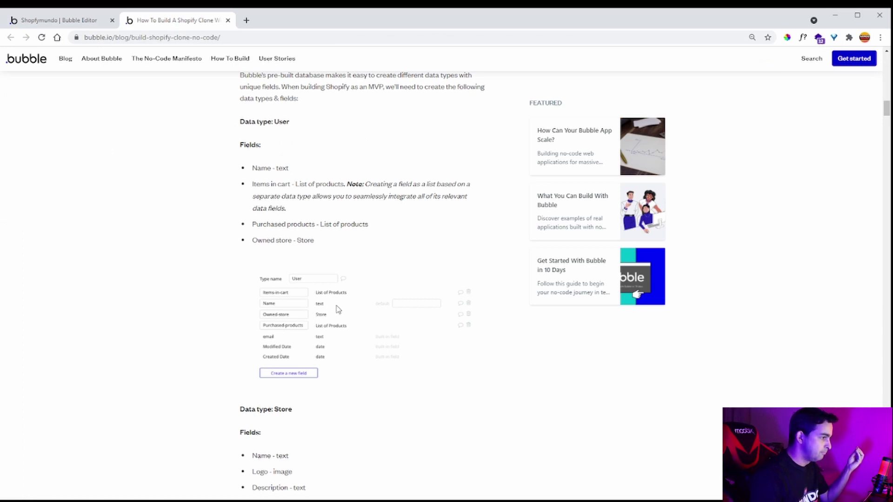
pyautogui.click(73, 23)
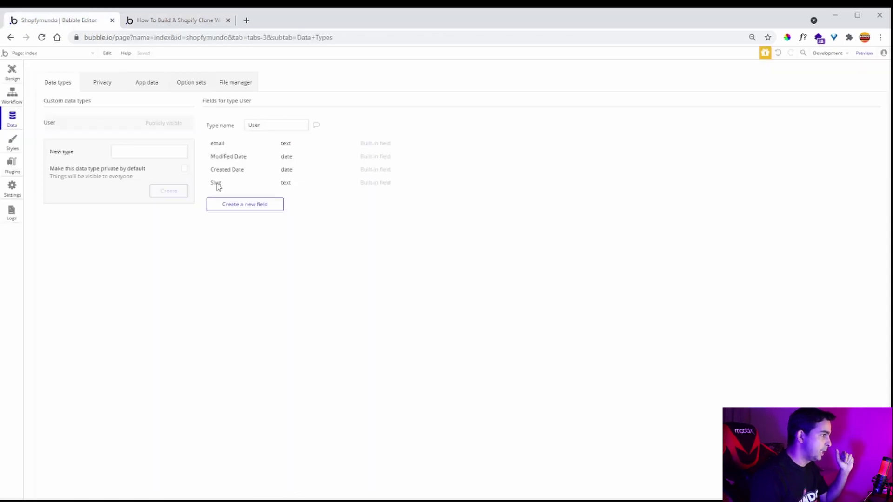
pyautogui.click(261, 206)
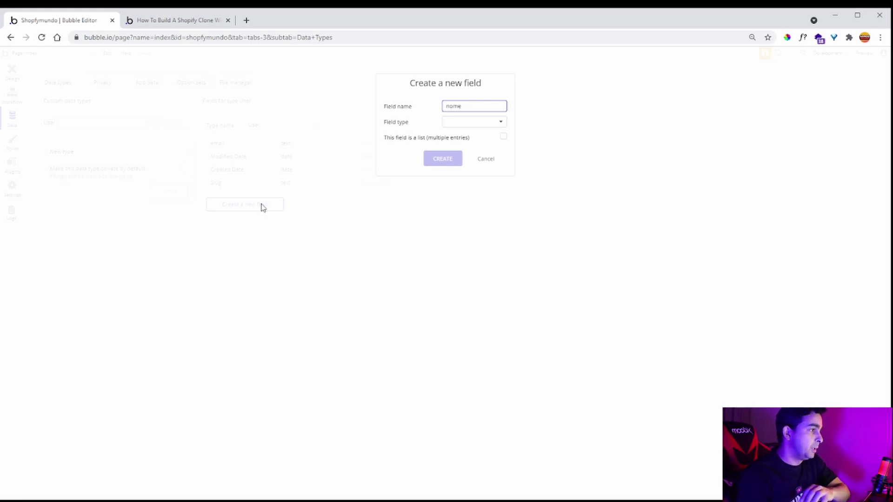
pyautogui.click(481, 123)
pyautogui.click(476, 134)
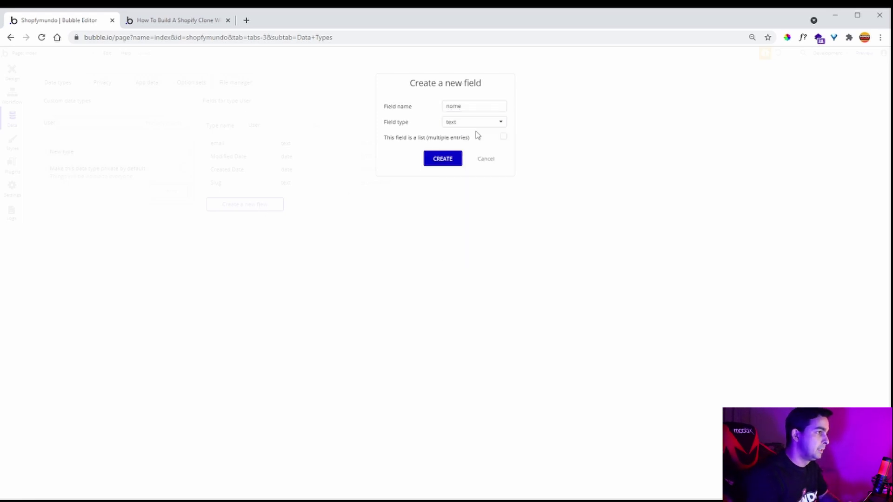
pyautogui.click(442, 159)
pyautogui.click(176, 20)
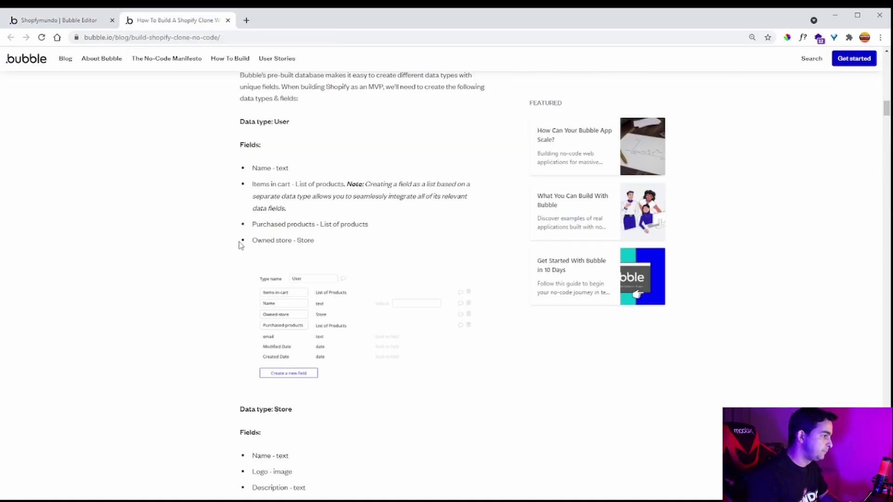
# - Scroll the guide to the Store data type's fields, then go back to the editor's Data types
pyautogui.scroll(-1, 305, 303)
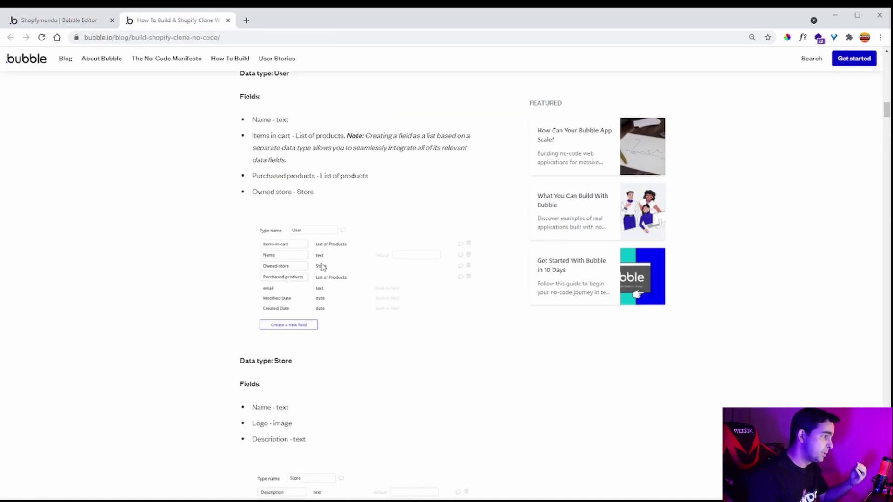
pyautogui.scroll(-2, 293, 281)
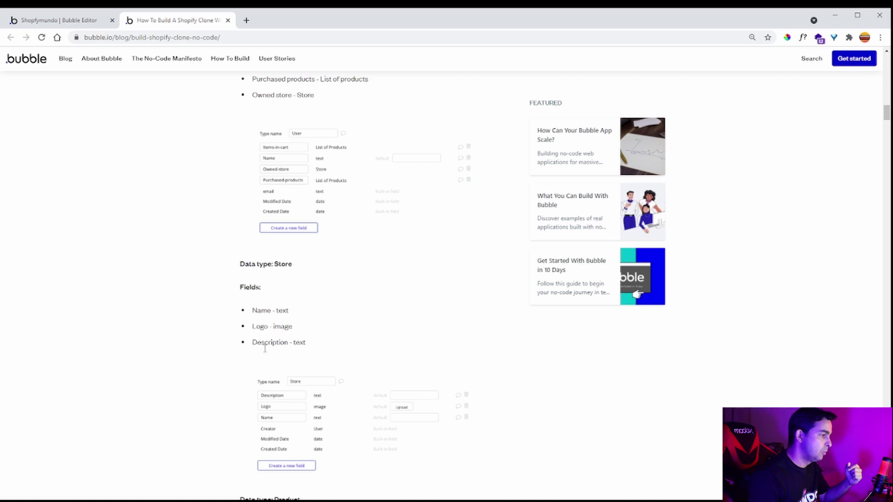
pyautogui.click(52, 23)
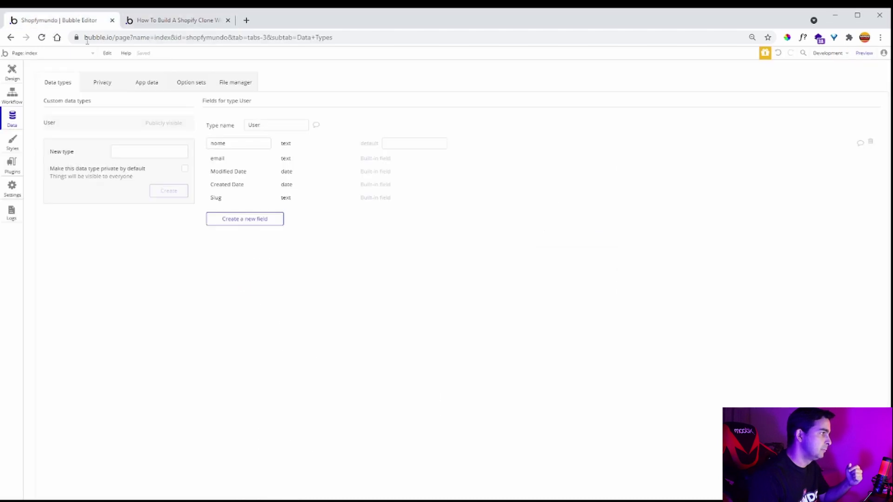
# - Create a 'loja' data type and give it a text field 'nome'
pyautogui.click(124, 155)
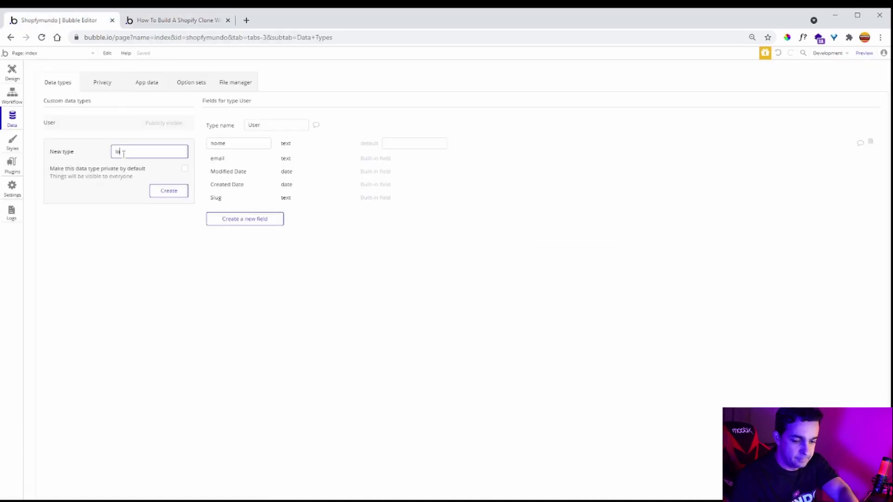
pyautogui.click(171, 191)
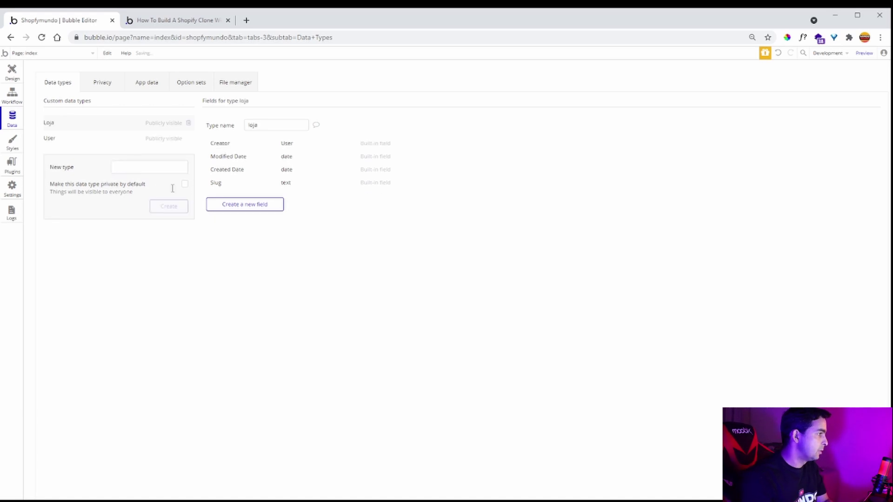
pyautogui.click(254, 207)
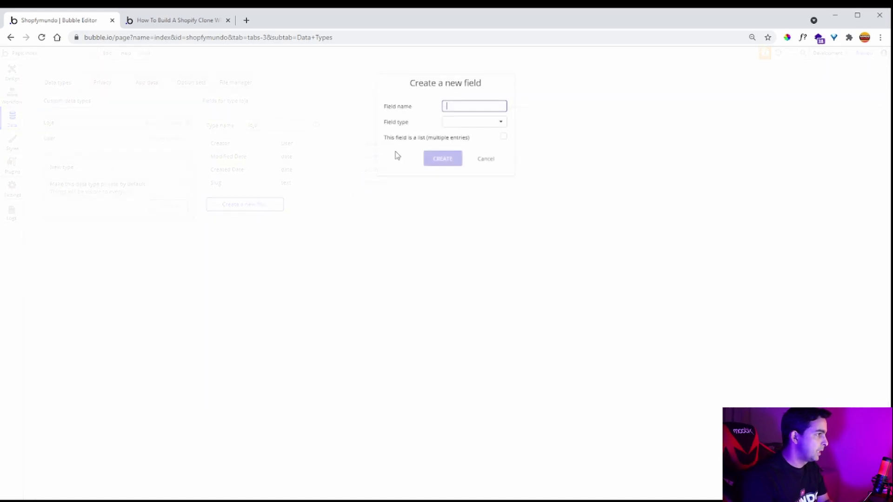
pyautogui.write('nome')
pyautogui.click(467, 125)
pyautogui.click(470, 136)
pyautogui.click(453, 159)
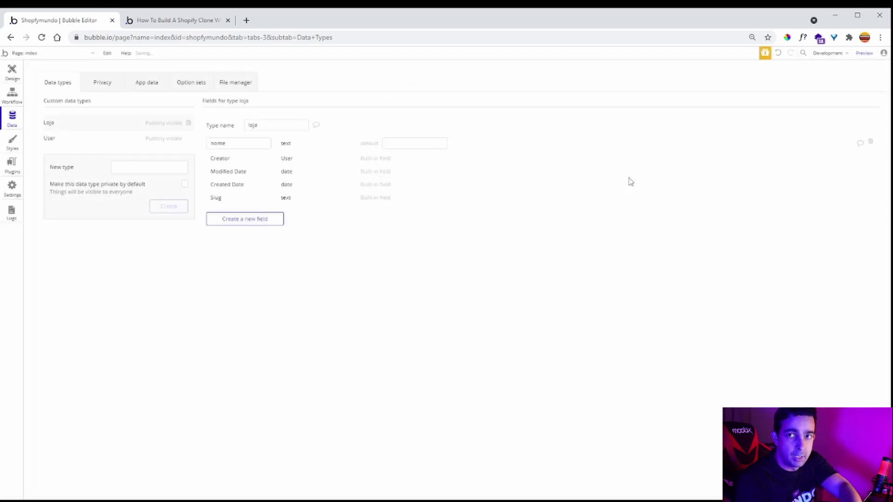
# - Add a text field 'descricao' and an image field 'logo' to loja
pyautogui.click(232, 220)
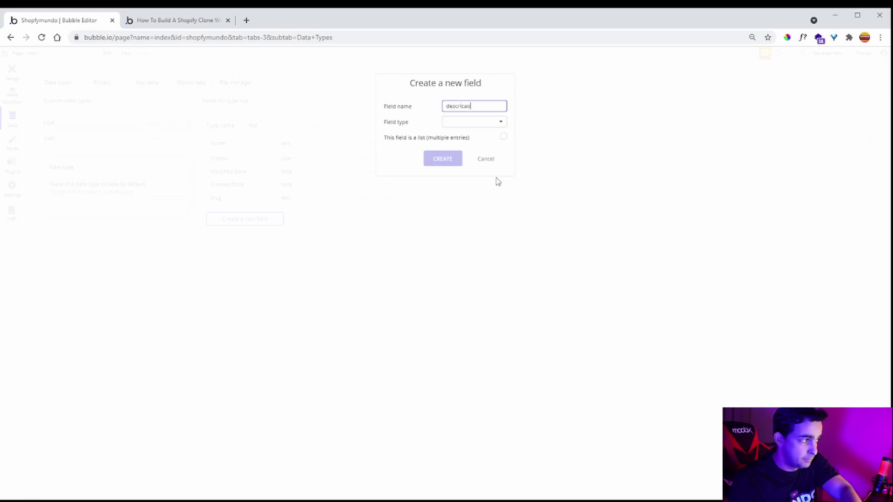
pyautogui.click(492, 124)
pyautogui.click(493, 134)
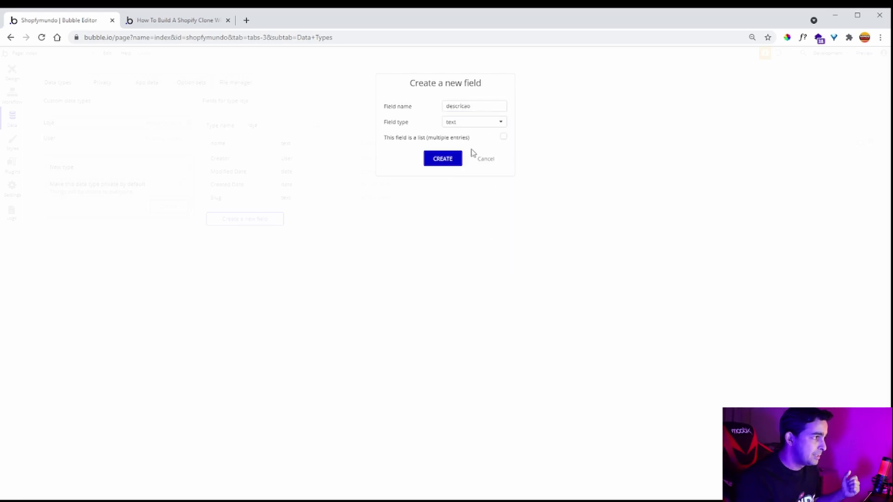
pyautogui.click(449, 163)
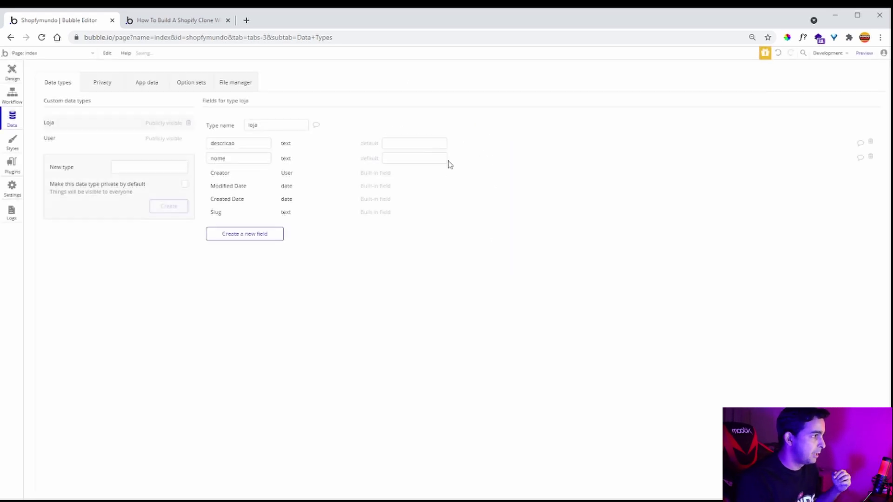
pyautogui.click(245, 237)
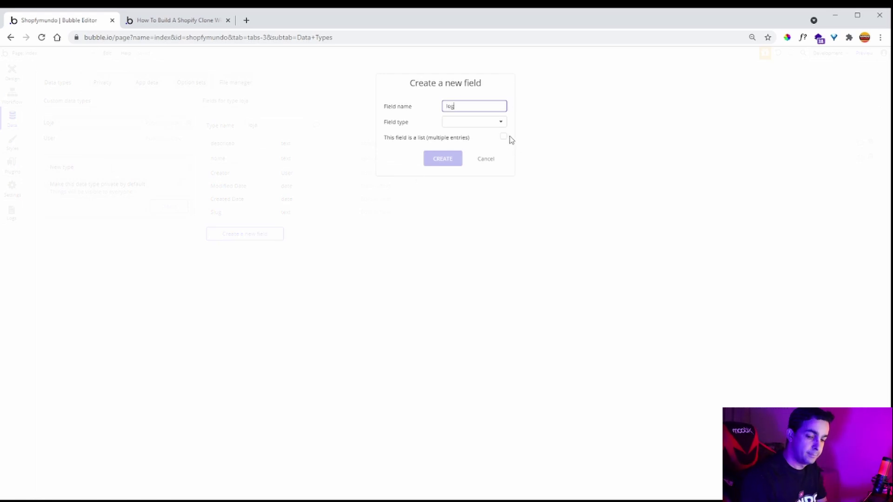
pyautogui.click(489, 128)
pyautogui.click(465, 228)
pyautogui.click(437, 161)
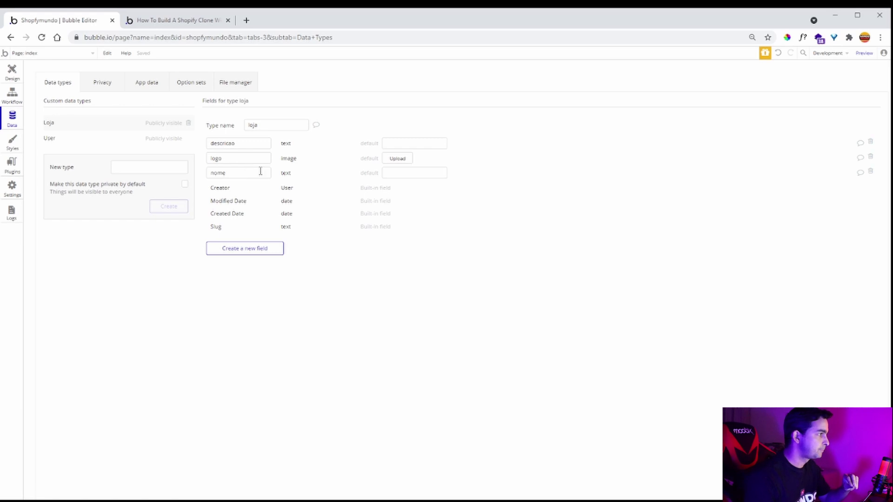
pyautogui.click(62, 137)
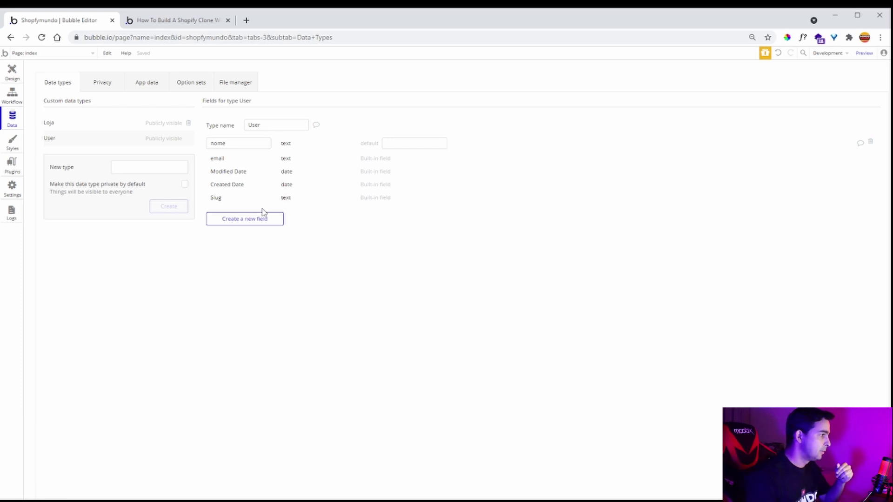
# - Add a 'qual loja' field of type loja to the User data type, then go back to the guide
pyautogui.click(253, 220)
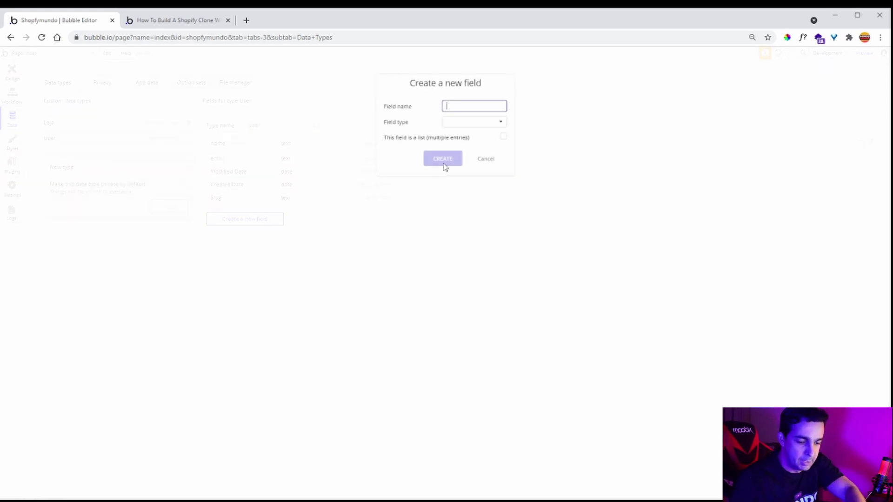
pyautogui.write('qual loja')
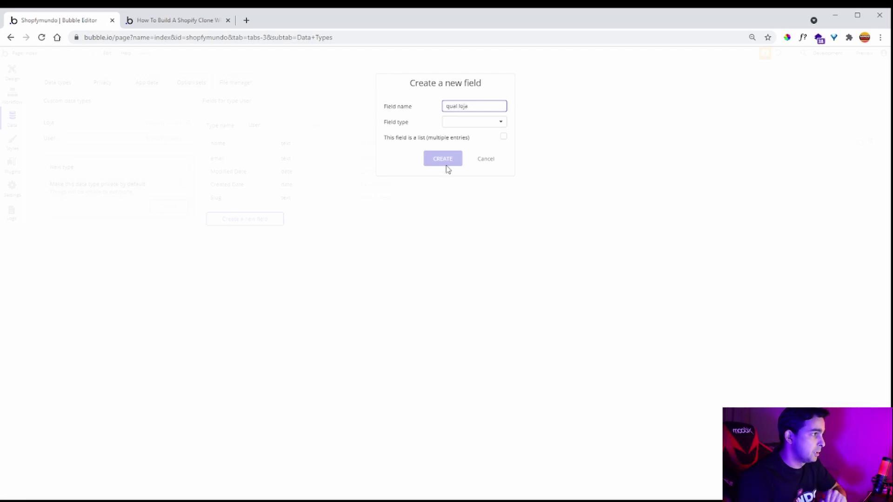
pyautogui.click(481, 122)
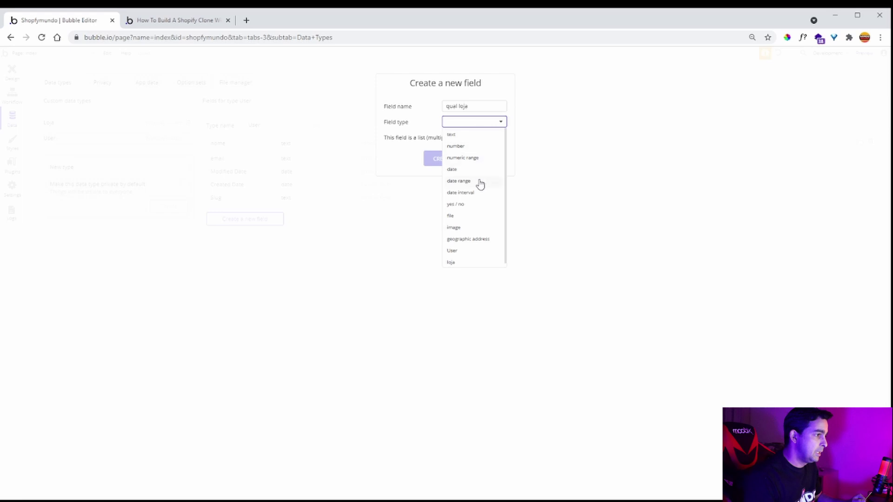
pyautogui.scroll(-1, 481, 175)
pyautogui.click(476, 259)
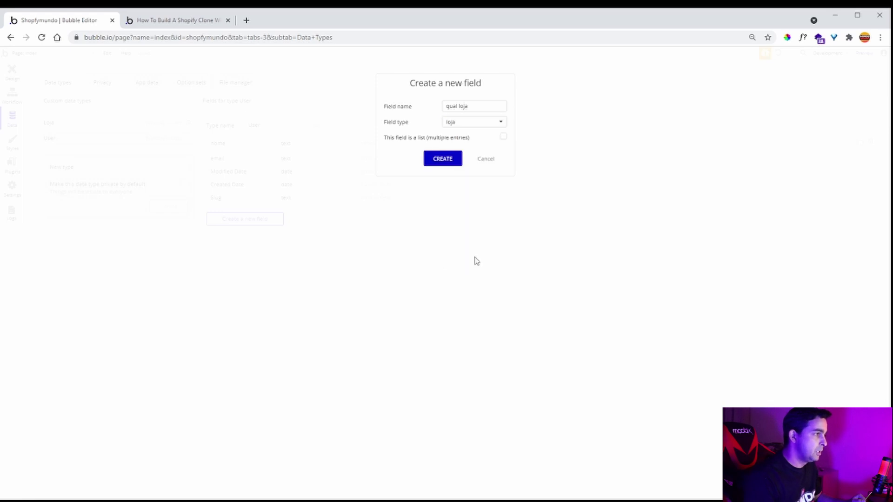
pyautogui.click(449, 158)
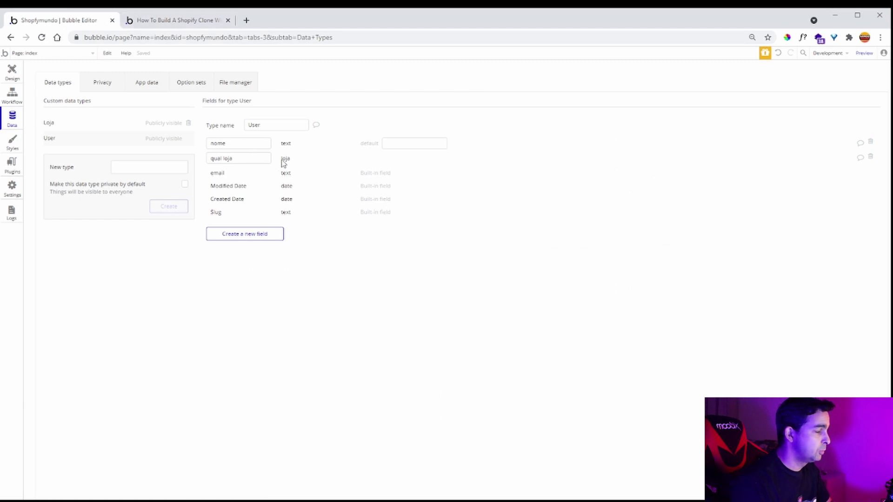
pyautogui.click(189, 21)
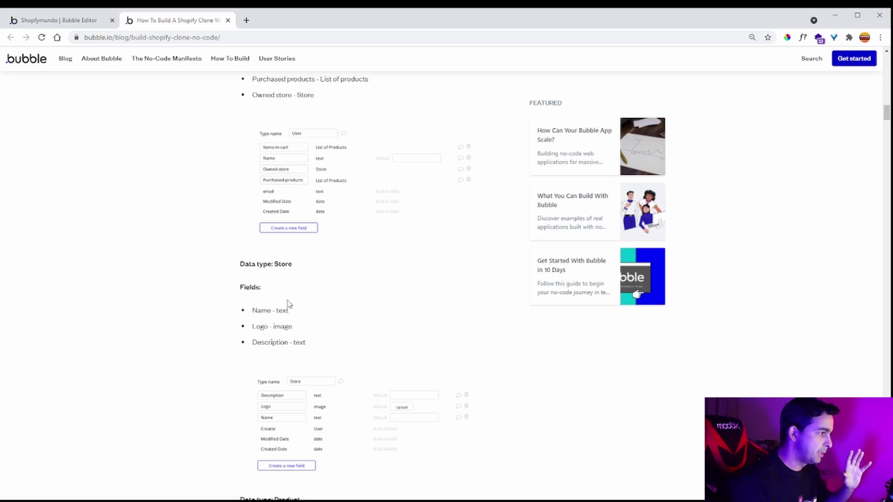
# - Scroll the Shopify clone guide down to the Product fields: Name, Price, Image, Description, Original store
pyautogui.scroll(-4, 288, 304)
pyautogui.scroll(-1, 279, 292)
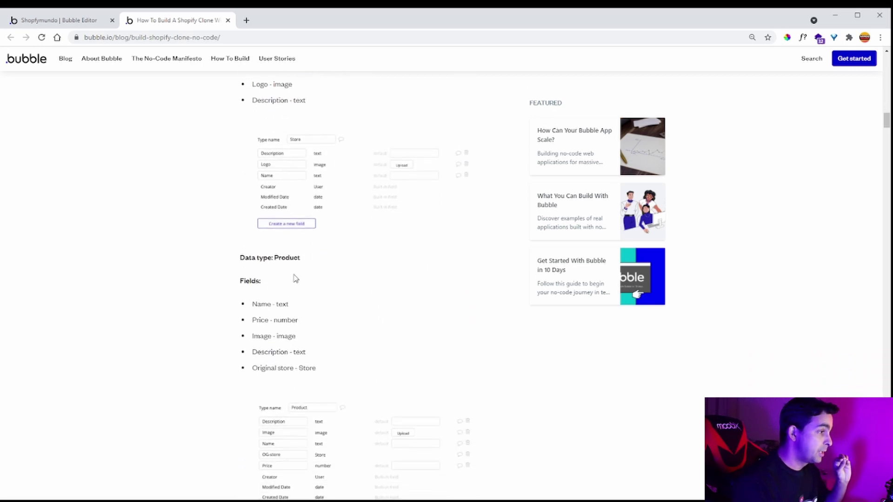
pyautogui.scroll(-2, 290, 268)
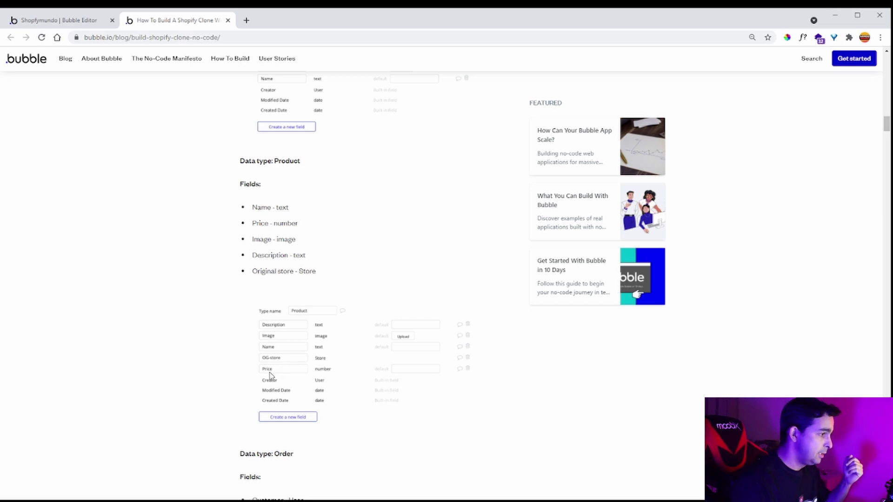
# - Create a new data type named produto
pyautogui.click(74, 20)
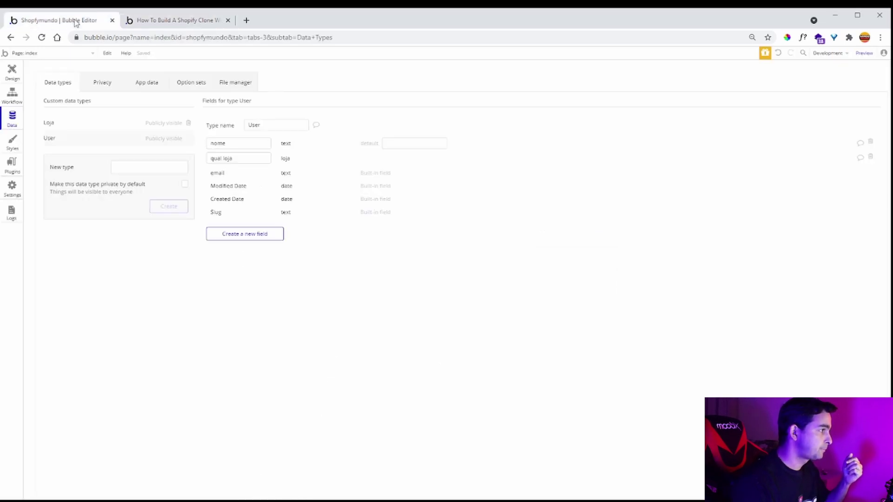
pyautogui.click(130, 166)
pyautogui.write('P')
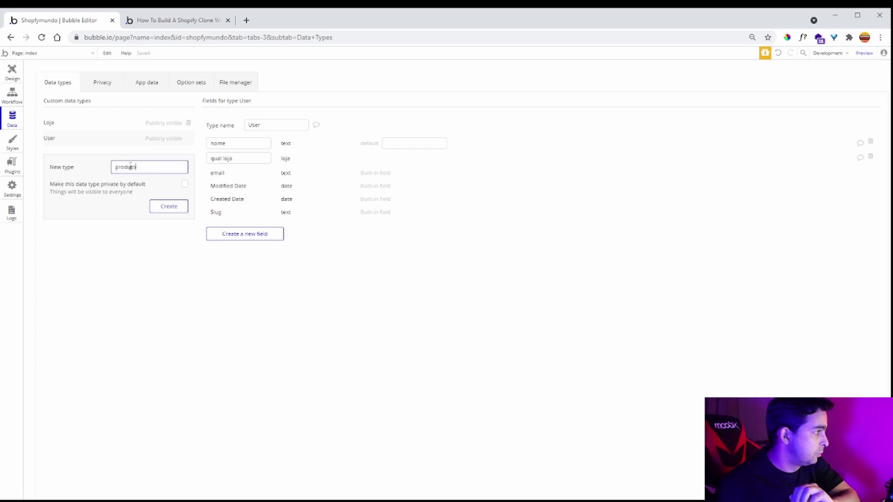
pyautogui.click(170, 206)
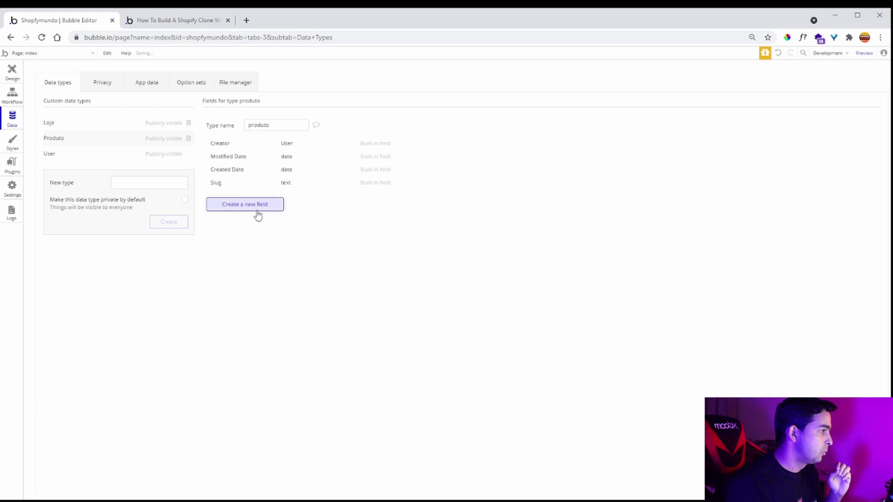
# - Give produto a nome text field and a valor number field, then check the guide's Product fields
pyautogui.click(259, 213)
pyautogui.write('nome')
pyautogui.click(464, 124)
pyautogui.click(463, 136)
pyautogui.click(452, 158)
pyautogui.click(272, 225)
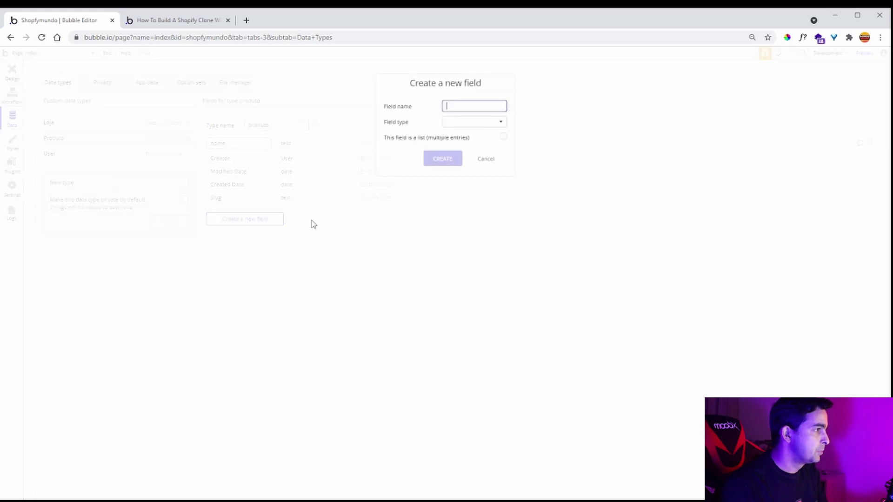
pyautogui.write('pre')
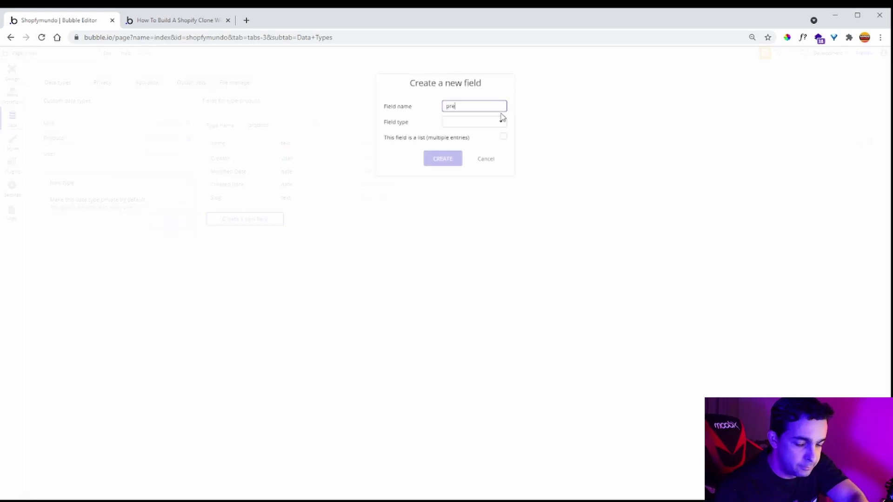
pyautogui.write('alor')
pyautogui.click(501, 121)
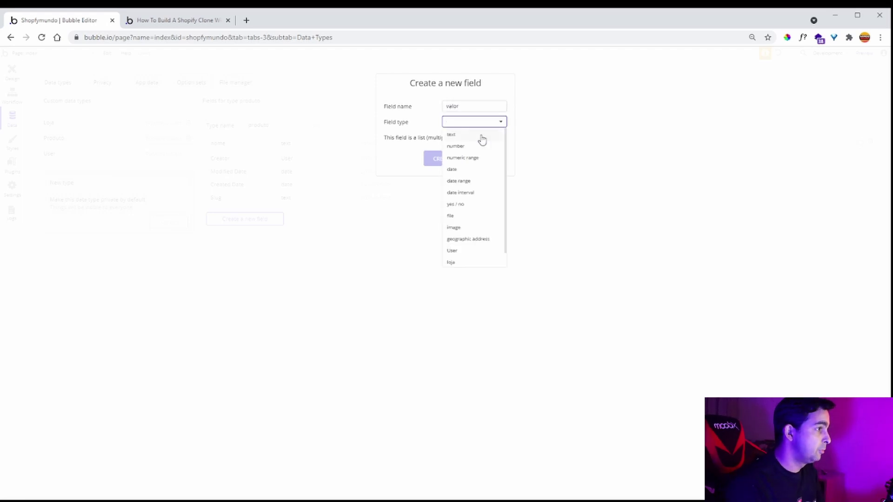
pyautogui.click(477, 148)
pyautogui.click(449, 159)
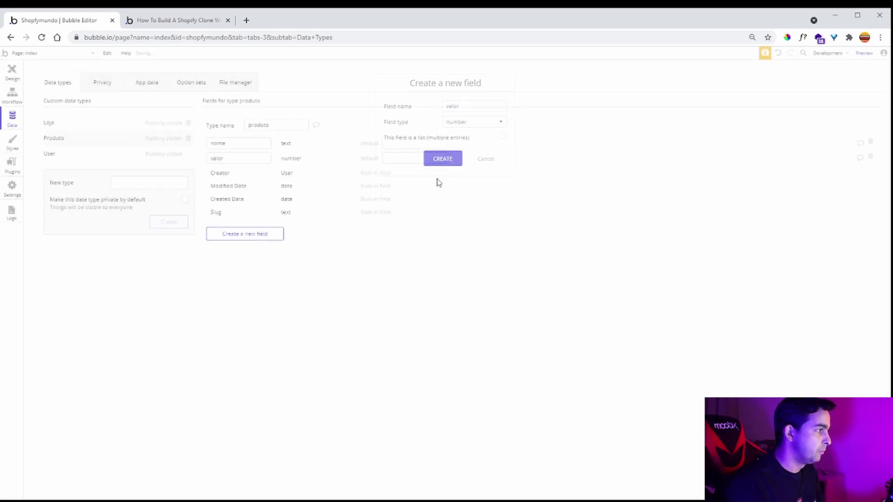
pyautogui.click(272, 235)
pyautogui.click(182, 24)
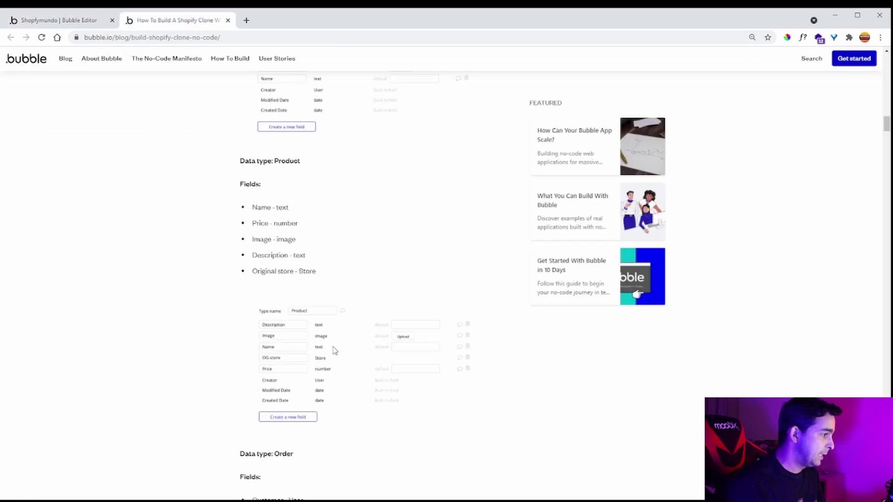
# - Add an imagem field of type image to produto
pyautogui.click(65, 20)
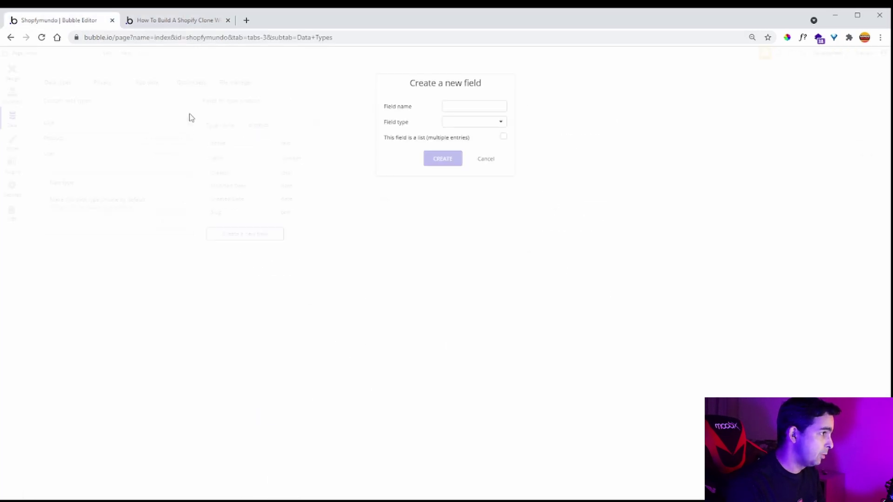
pyautogui.click(466, 105)
pyautogui.write('imagem')
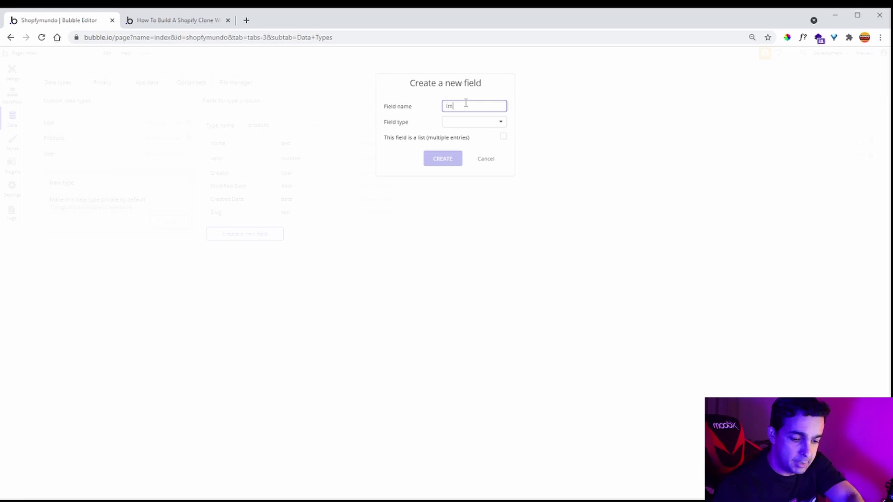
pyautogui.click(470, 121)
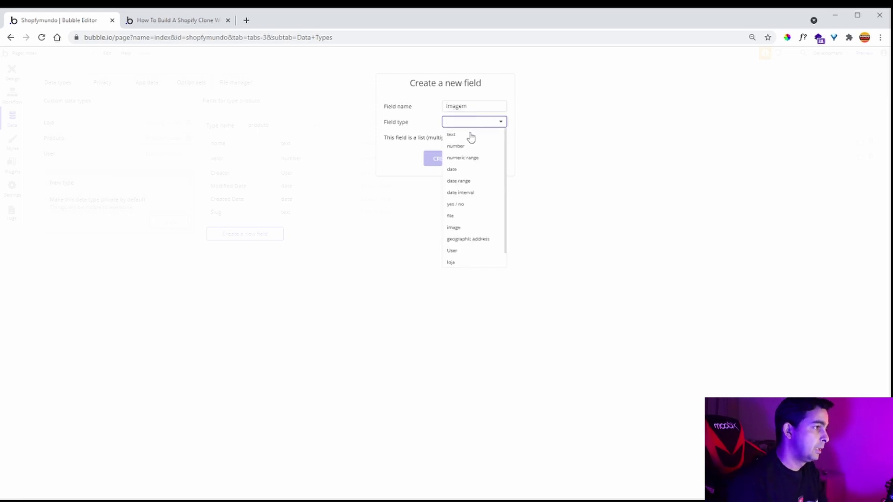
pyautogui.click(463, 226)
pyautogui.click(456, 159)
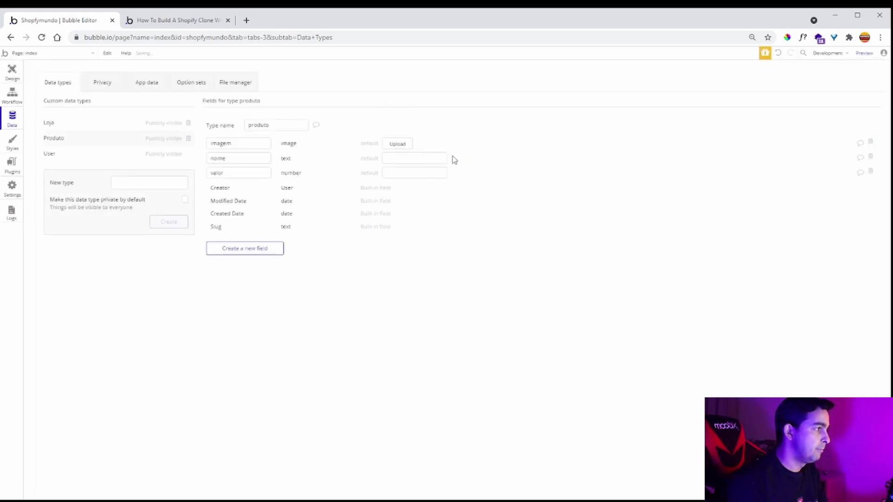
pyautogui.click(179, 21)
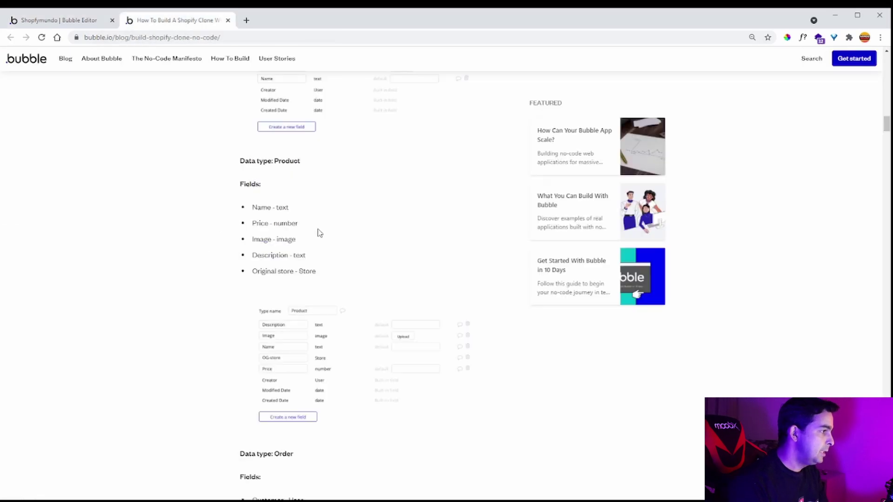
# - Add a descricao text field to produto
pyautogui.click(57, 21)
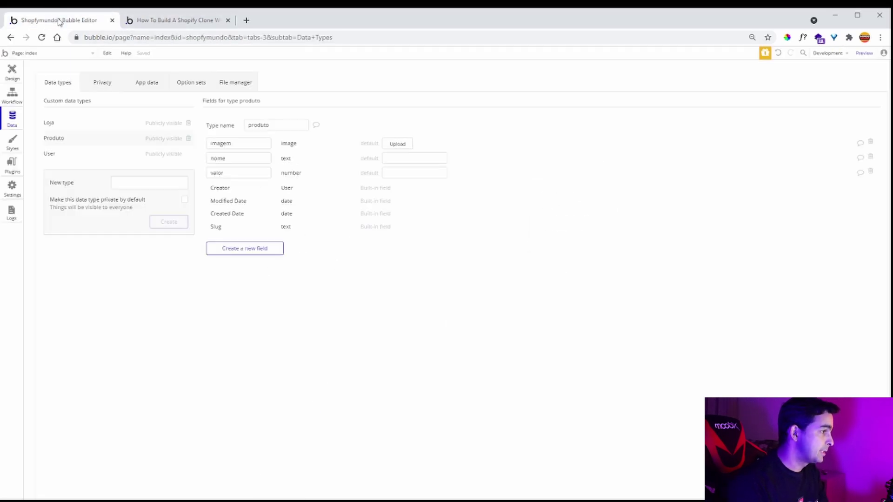
pyautogui.click(255, 248)
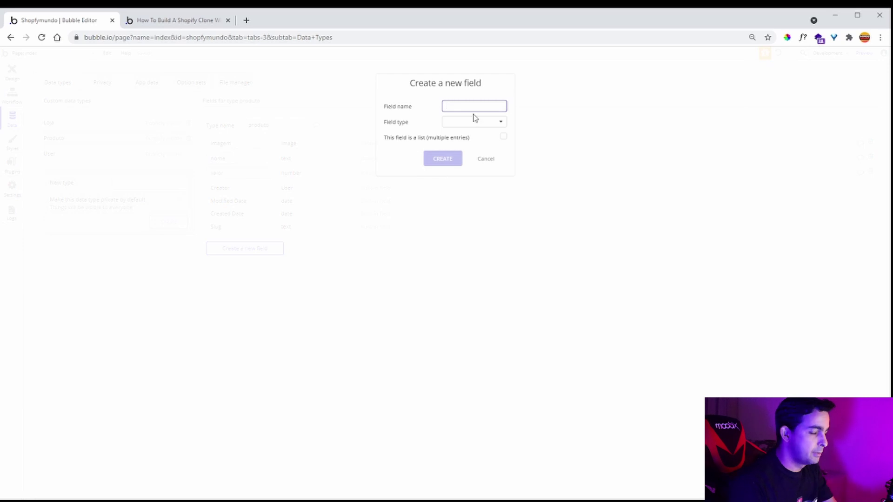
pyautogui.write('descricao')
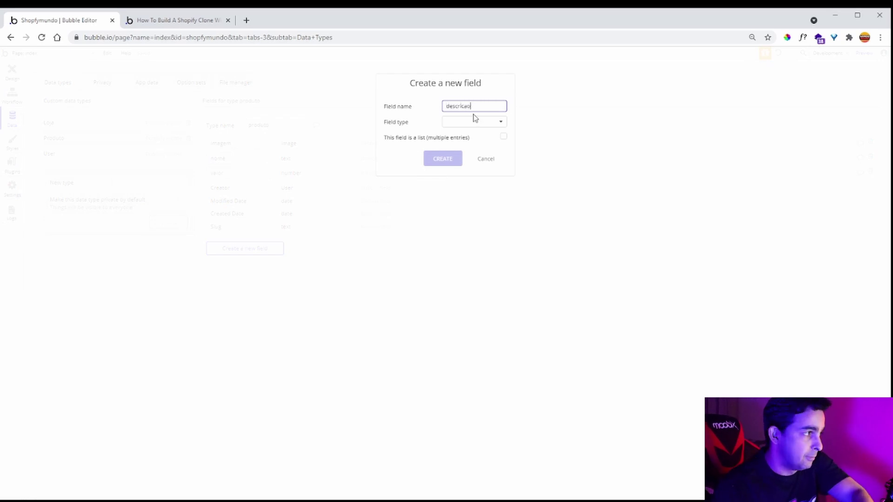
pyautogui.click(484, 121)
pyautogui.click(474, 135)
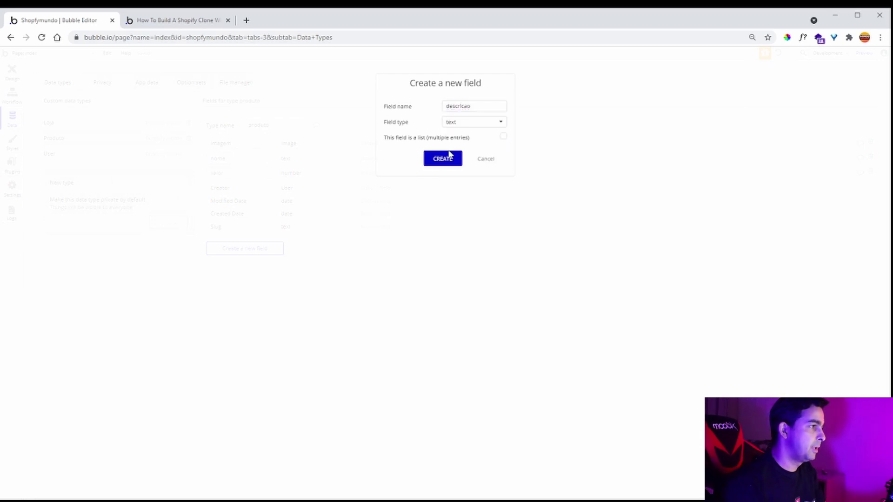
pyautogui.click(444, 159)
pyautogui.click(166, 22)
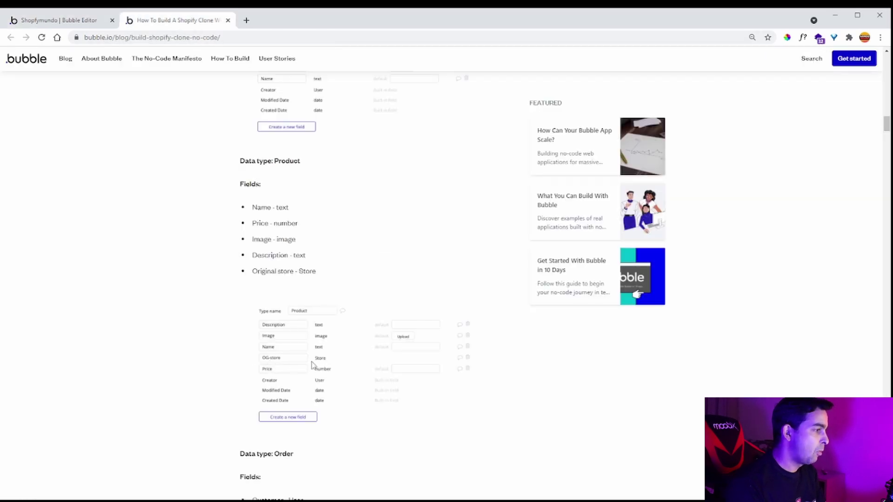
# - Add a 'qual loja' field of type loja to produto
pyautogui.click(81, 23)
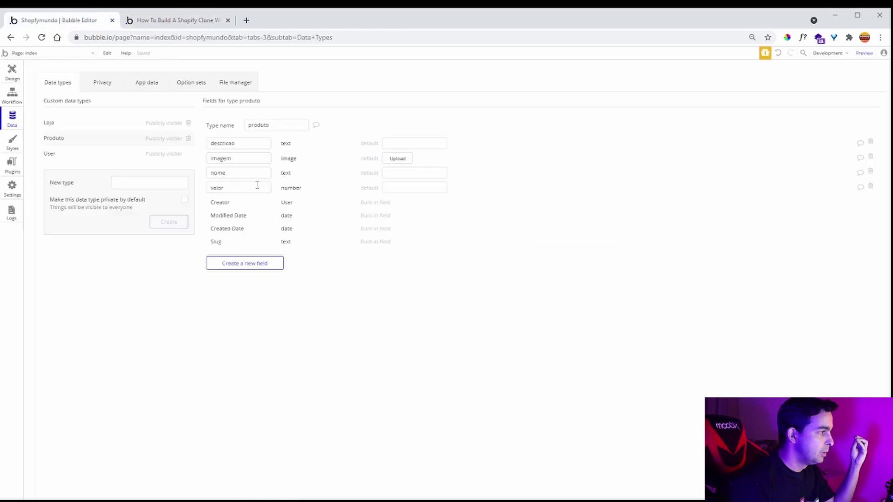
pyautogui.click(266, 264)
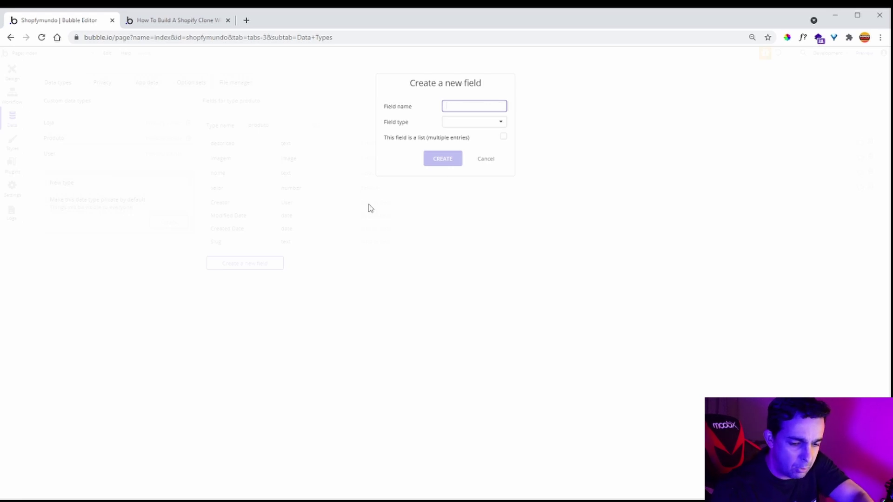
pyautogui.write('qual loja')
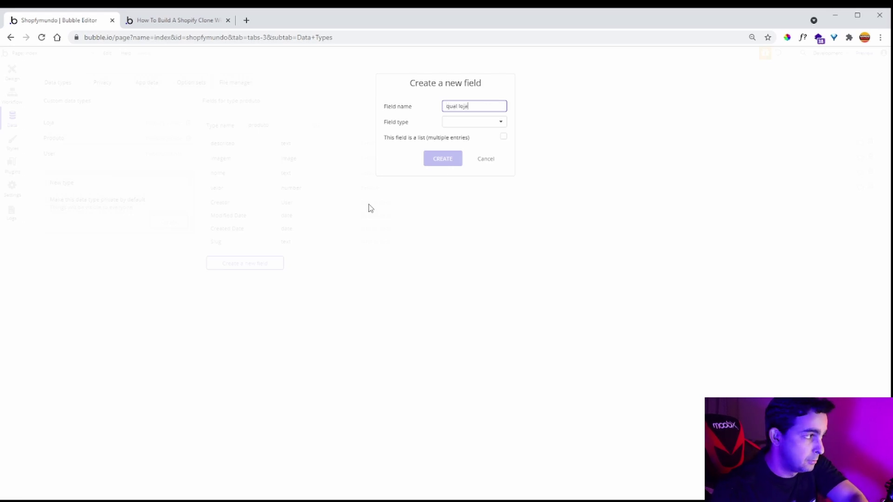
pyautogui.click(500, 123)
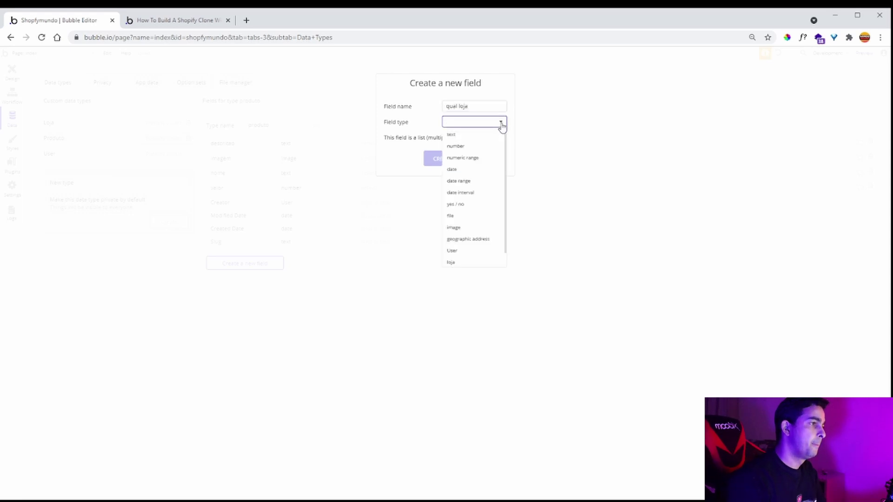
pyautogui.click(471, 248)
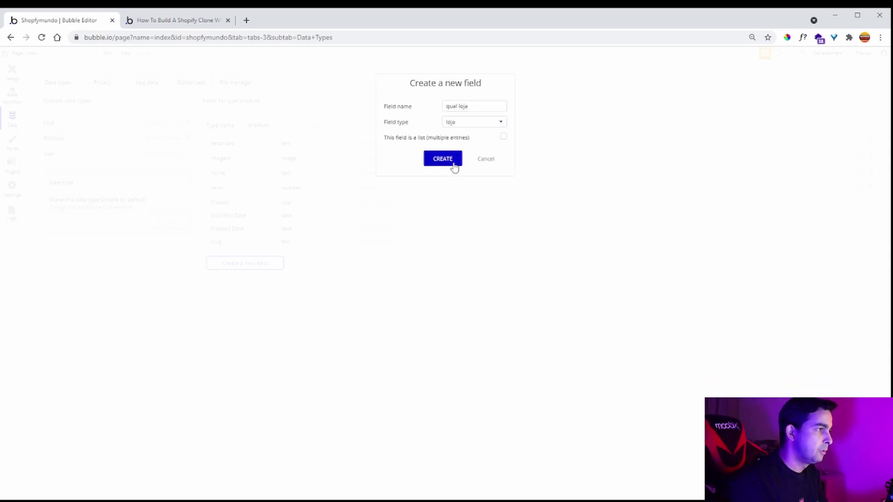
pyautogui.click(443, 159)
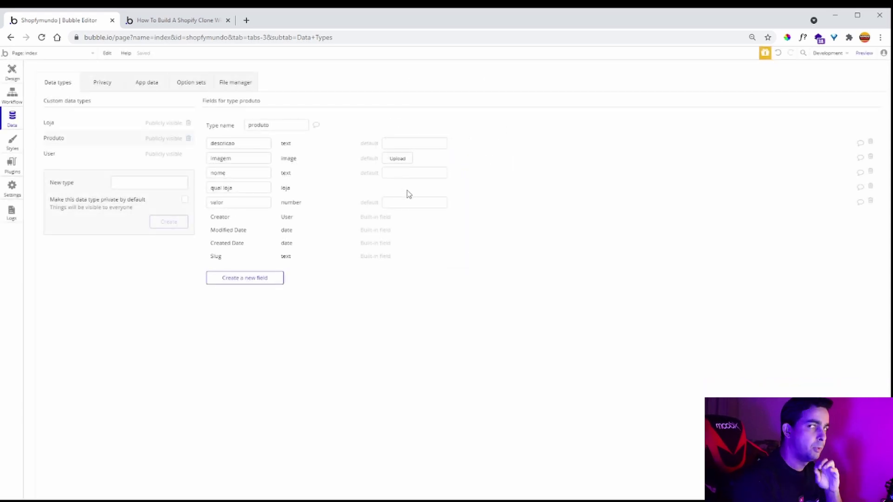
pyautogui.click(190, 26)
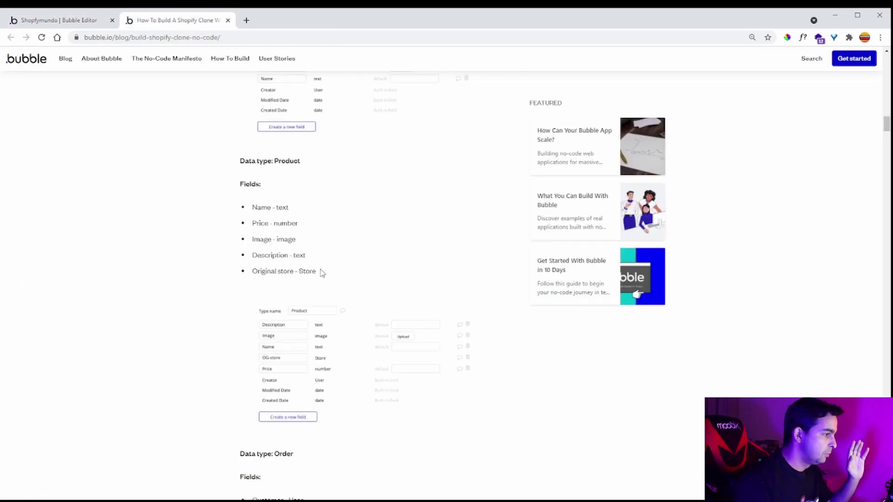
pyautogui.click(76, 21)
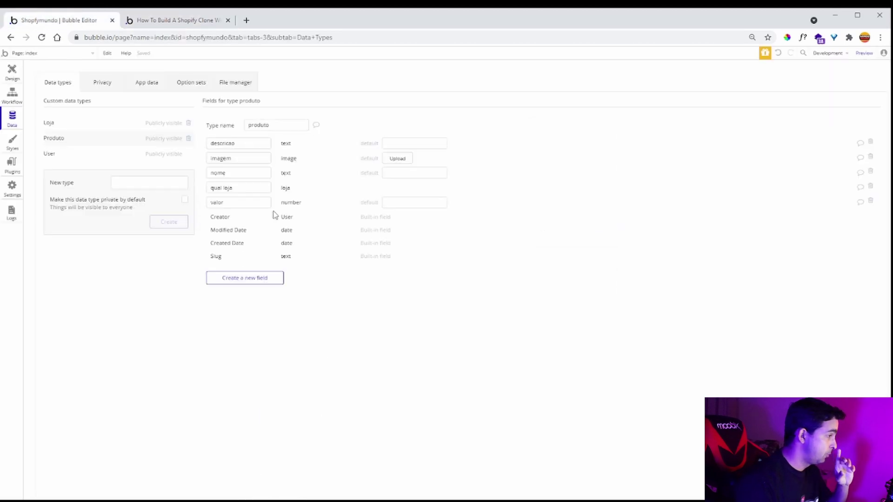
pyautogui.click(186, 20)
pyautogui.scroll(-5, 309, 270)
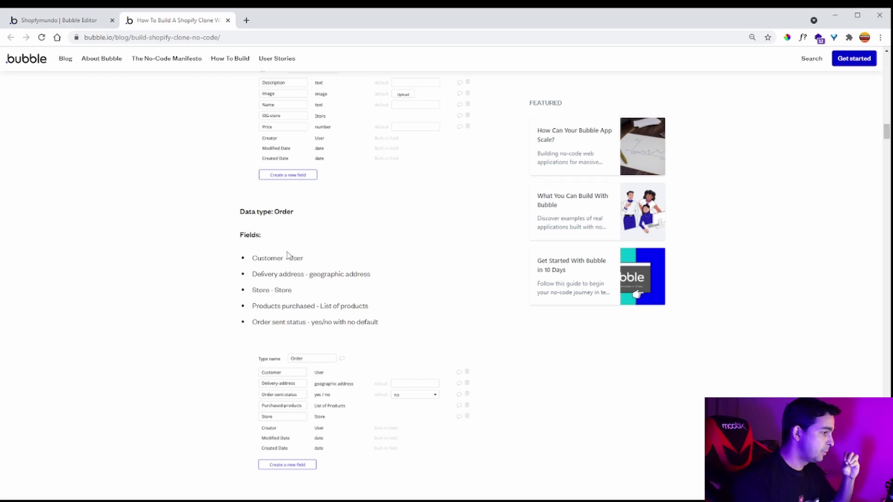
pyautogui.click(71, 20)
# - Create a new data type 'ordem' and rename it to 'compra'
pyautogui.click(139, 182)
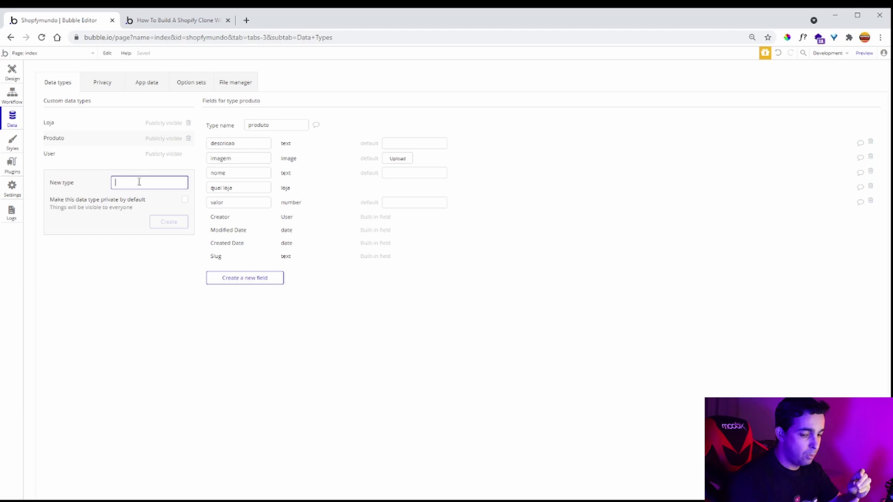
pyautogui.write('c')
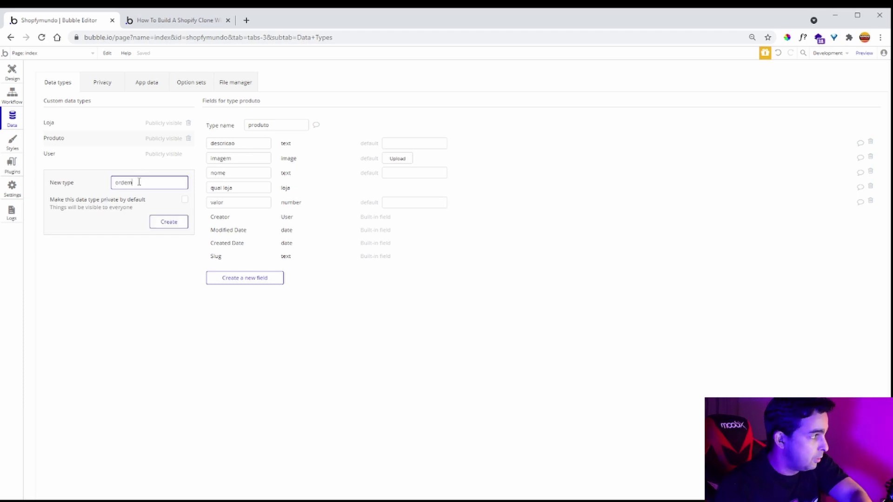
pyautogui.click(156, 219)
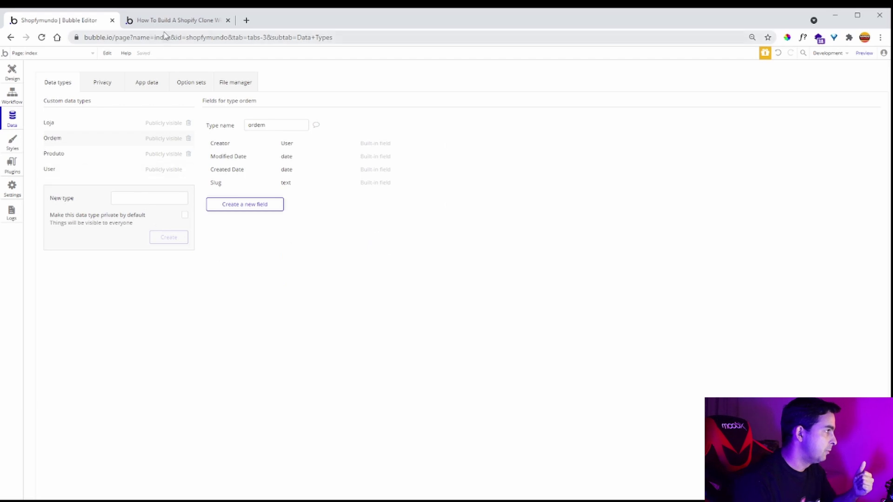
pyautogui.click(274, 124)
pyautogui.doubleClick(274, 124)
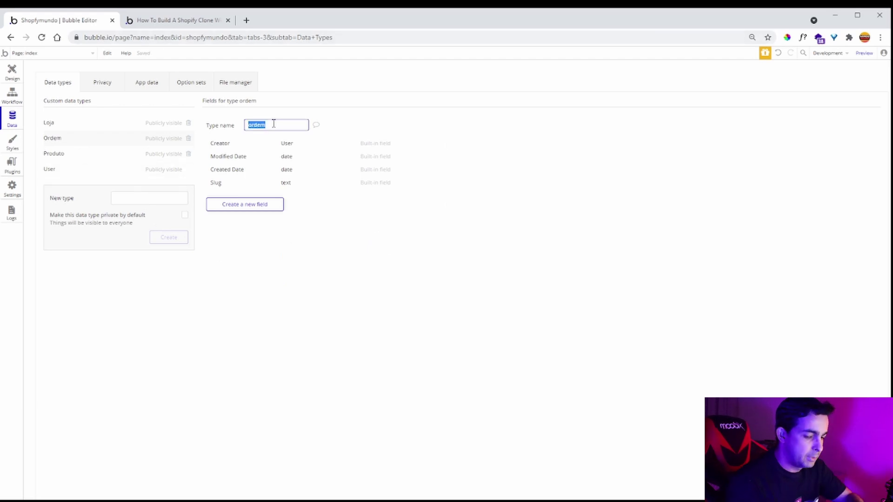
pyautogui.write('comra')
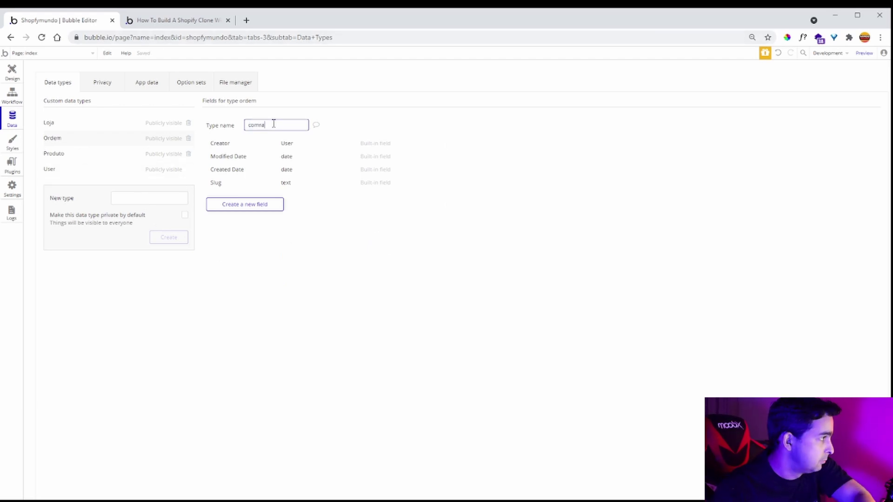
pyautogui.press('BackSpace')
pyautogui.press('BackSpace')
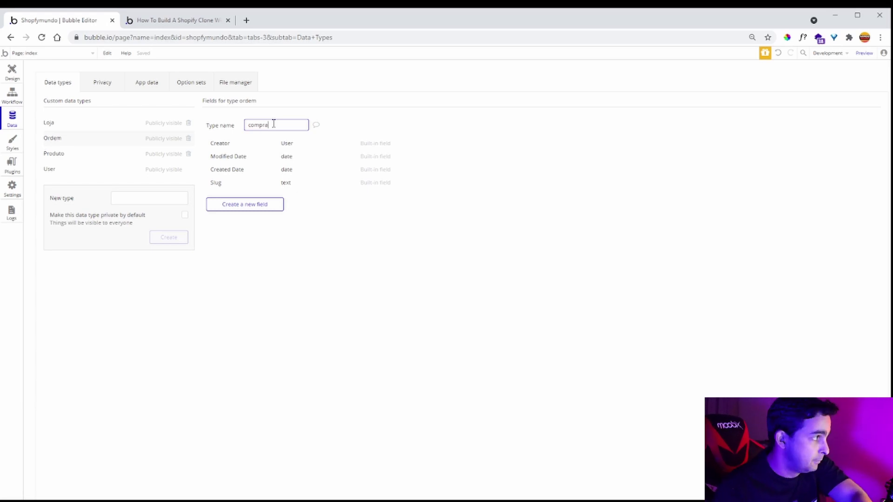
pyautogui.click(281, 119)
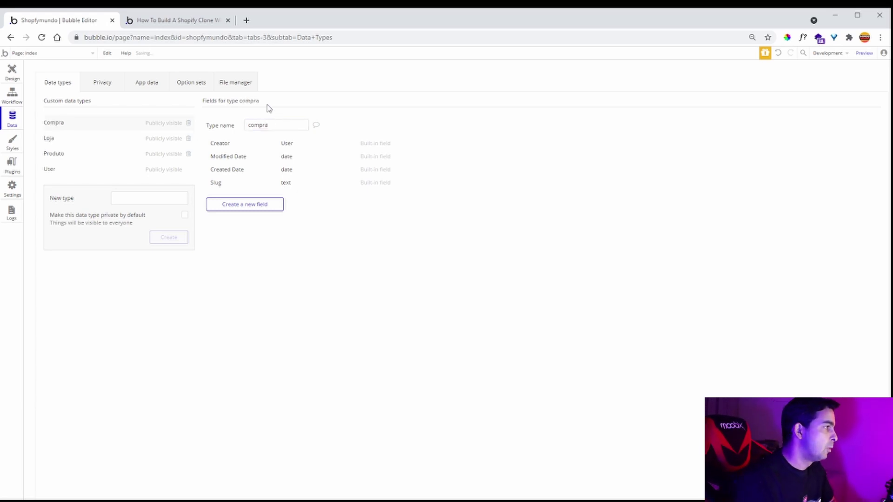
# - Check the guide's Order fields, then begin a new field on compra
pyautogui.click(139, 20)
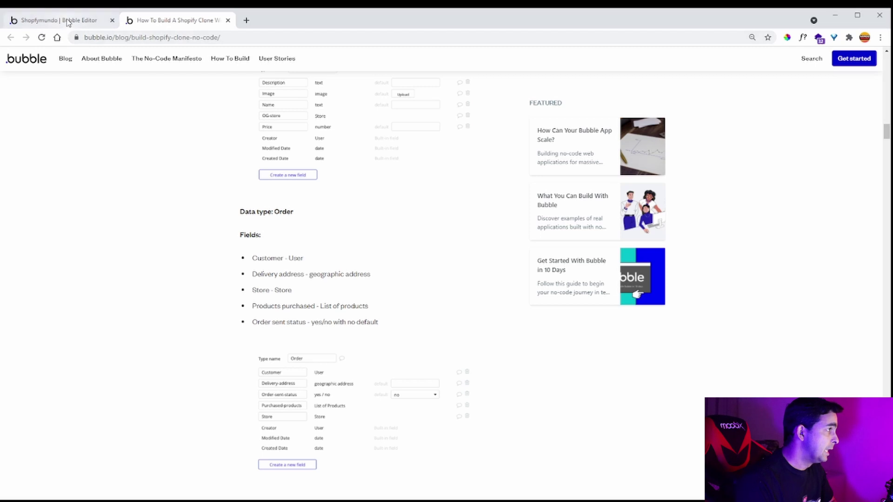
pyautogui.click(70, 20)
pyautogui.click(241, 203)
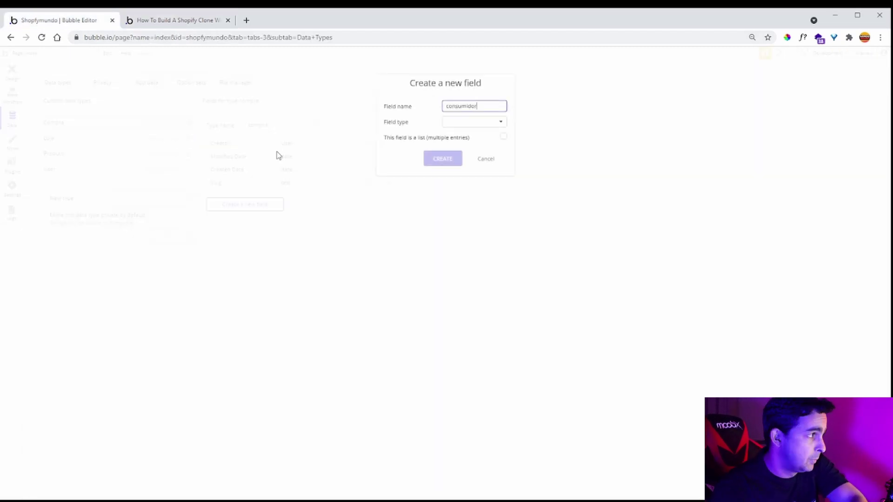
# - Add a consumidor field of type User to compra
pyautogui.write('consumidor')
pyautogui.click(471, 123)
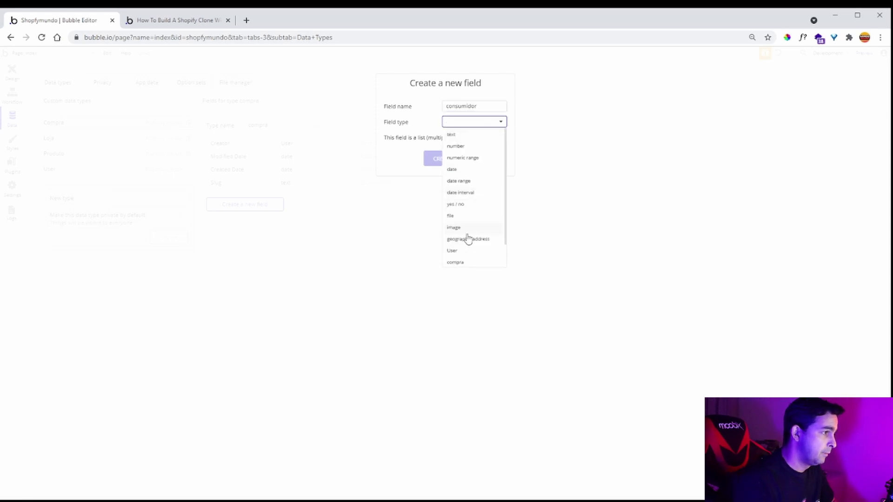
pyautogui.click(468, 251)
pyautogui.click(439, 159)
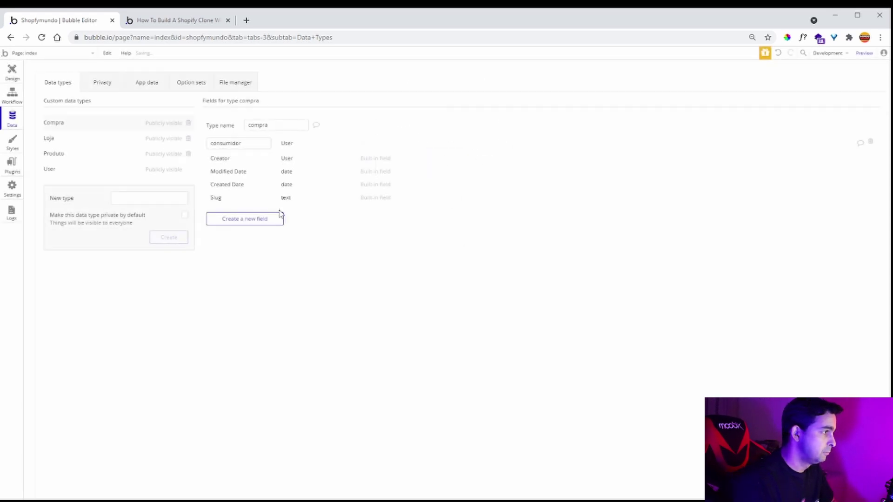
# - Add an 'endereço de entrega' geographic address field to compra
pyautogui.click(250, 222)
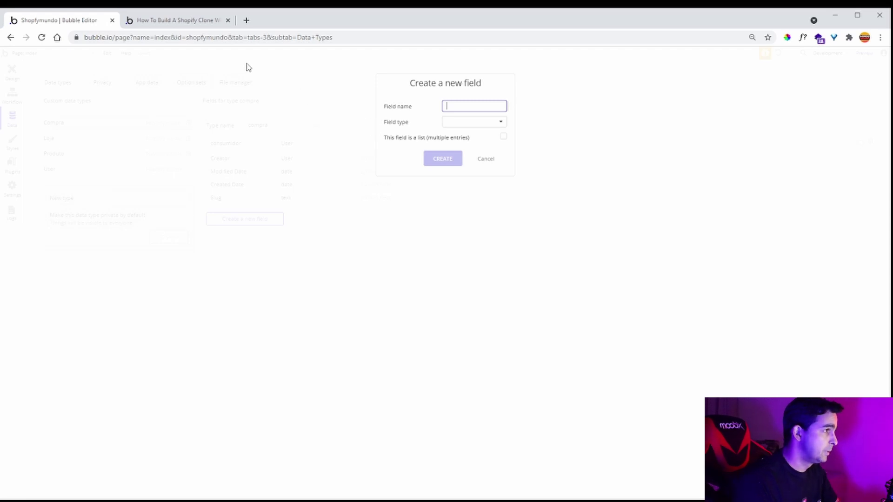
pyautogui.click(182, 24)
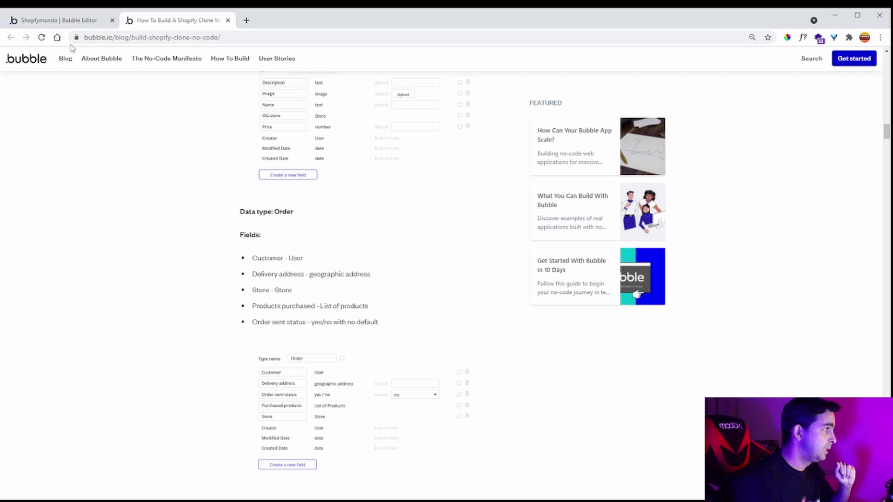
pyautogui.click(70, 24)
pyautogui.click(465, 105)
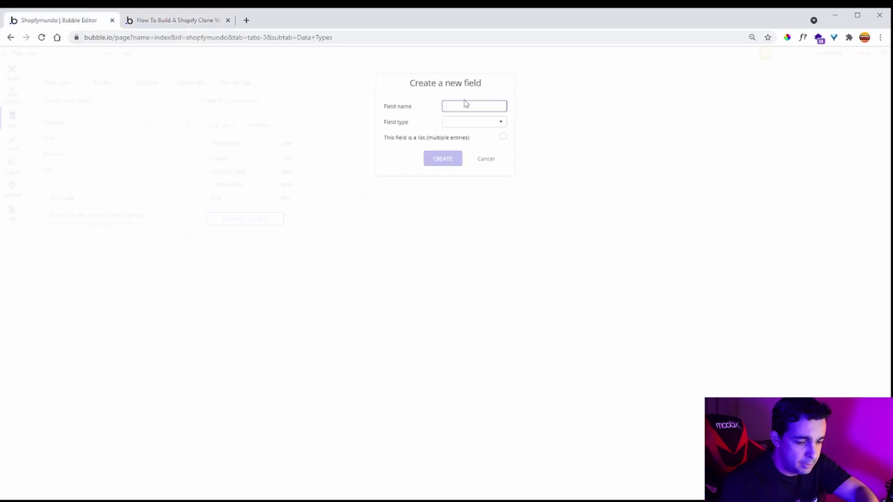
pyautogui.write('endereço de entrega')
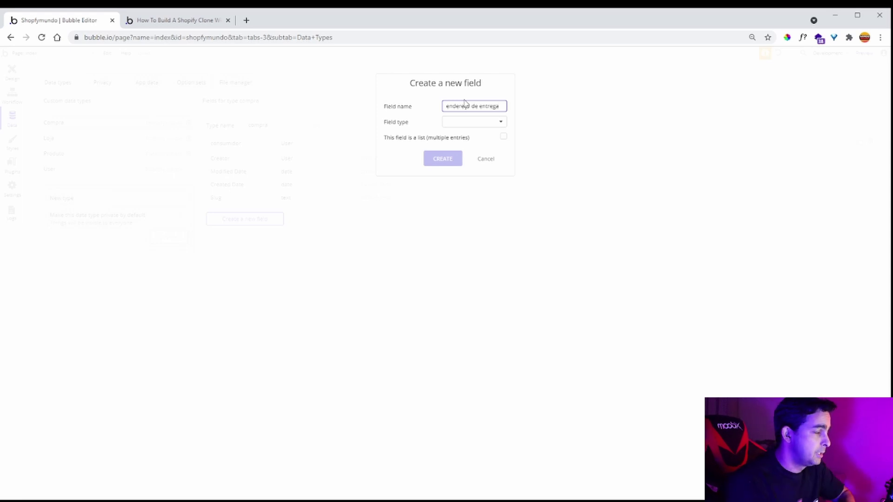
pyautogui.click(469, 122)
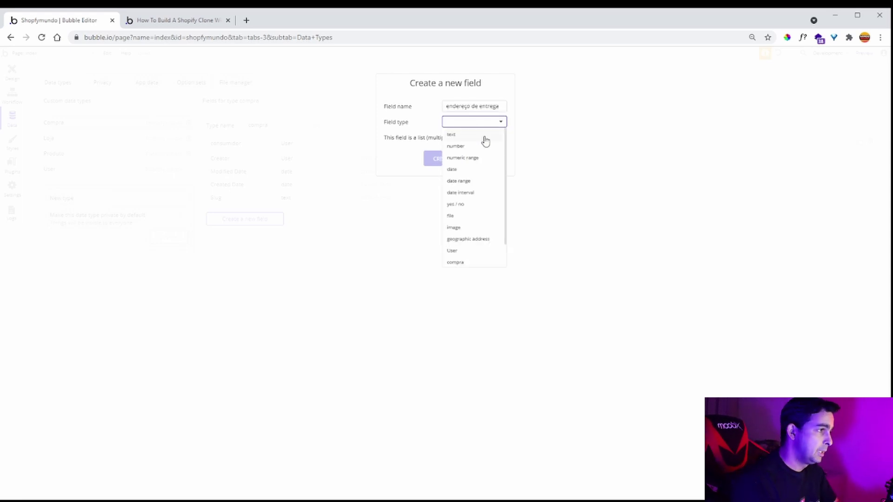
pyautogui.click(481, 240)
pyautogui.click(444, 159)
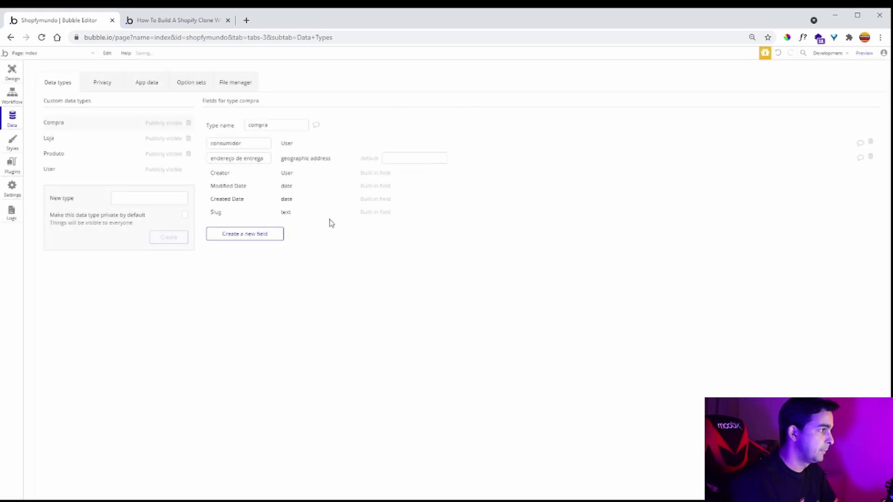
# - Add a status field of type yes / no to compra
pyautogui.click(261, 234)
pyautogui.click(179, 23)
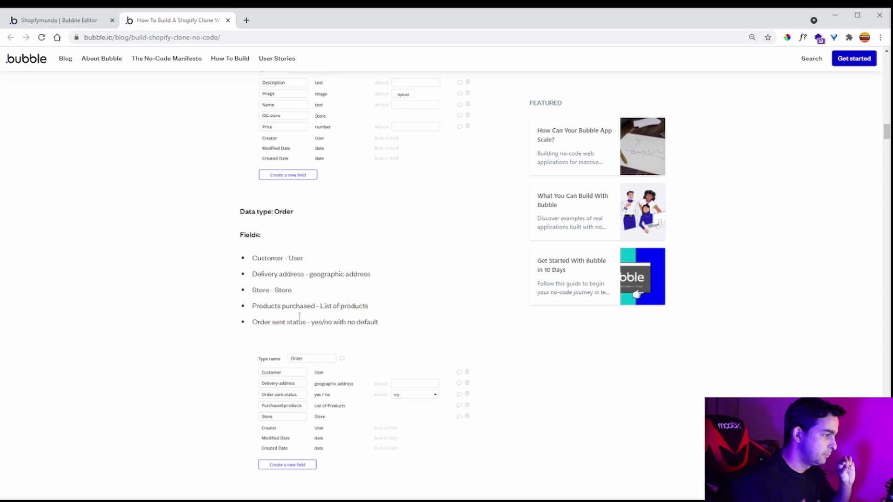
pyautogui.click(88, 21)
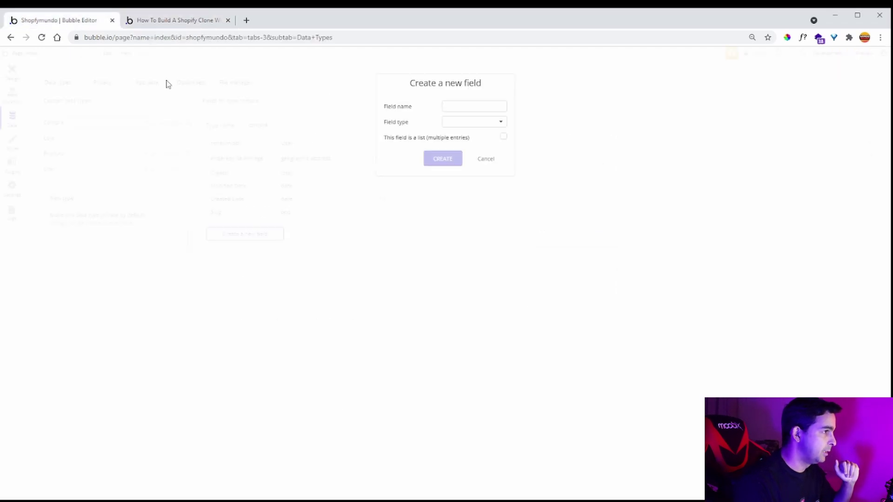
pyautogui.click(460, 110)
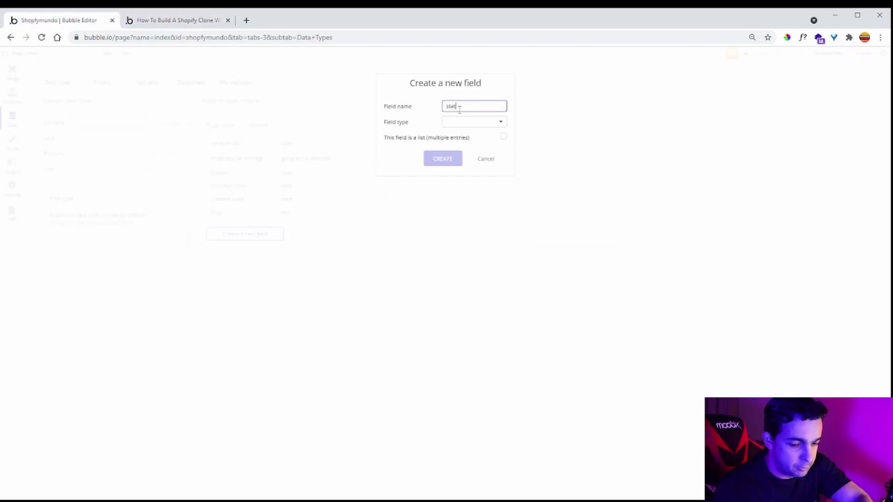
pyautogui.click(466, 125)
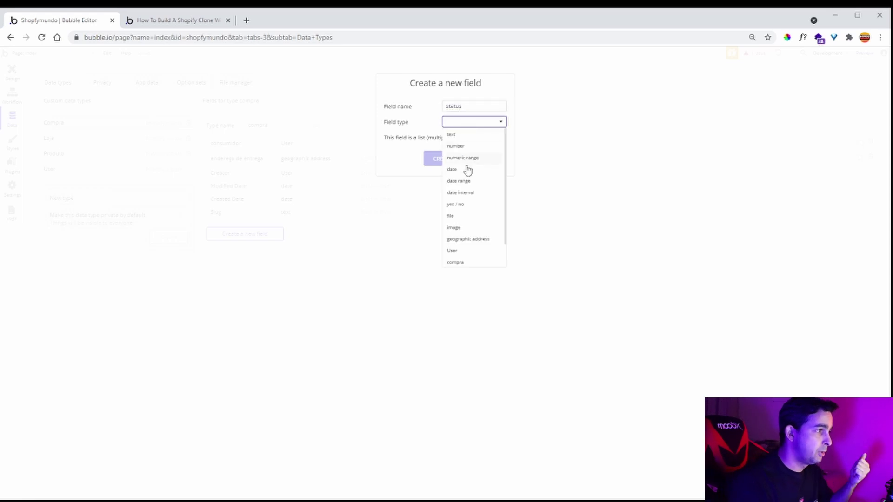
pyautogui.click(460, 205)
pyautogui.click(443, 159)
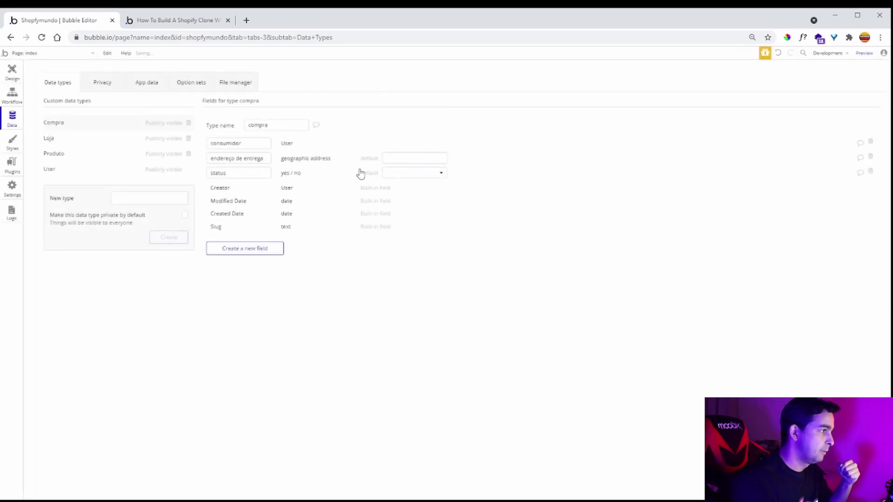
# - Add a loja field referencing the loja type to compra
pyautogui.click(176, 20)
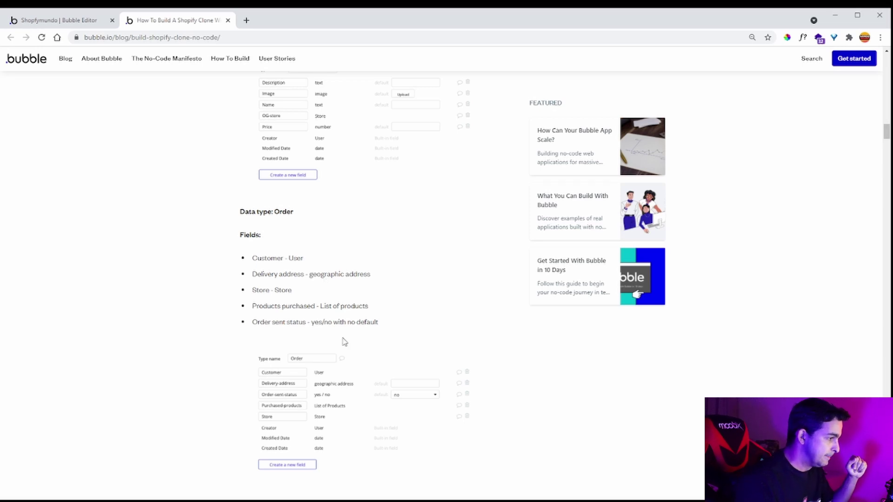
pyautogui.click(76, 20)
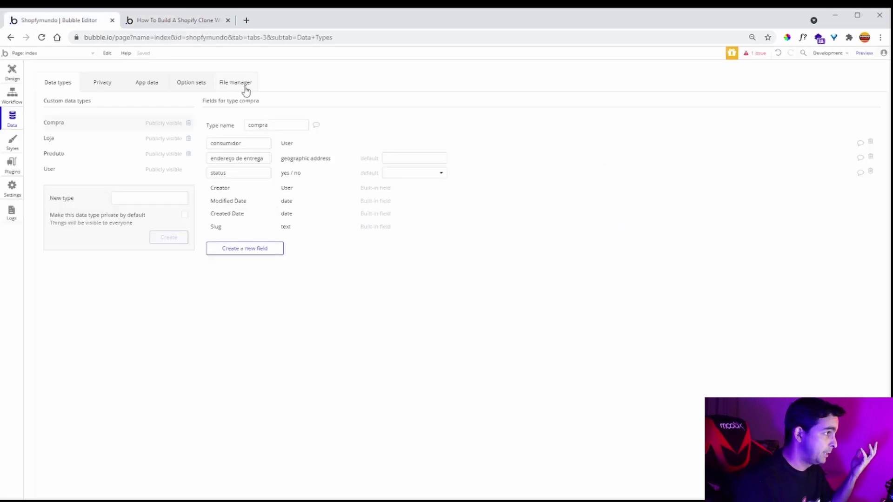
pyautogui.click(260, 256)
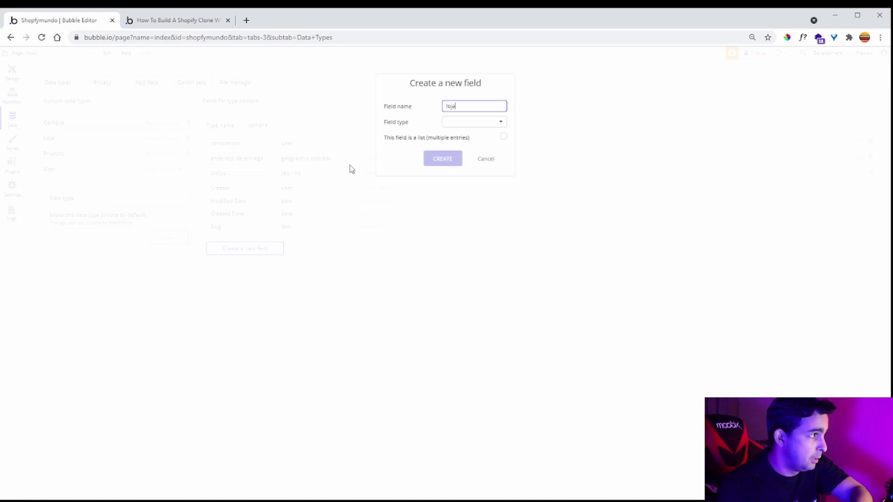
pyautogui.write('loja')
pyautogui.click(459, 124)
pyautogui.scroll(-2, 467, 259)
pyautogui.click(466, 253)
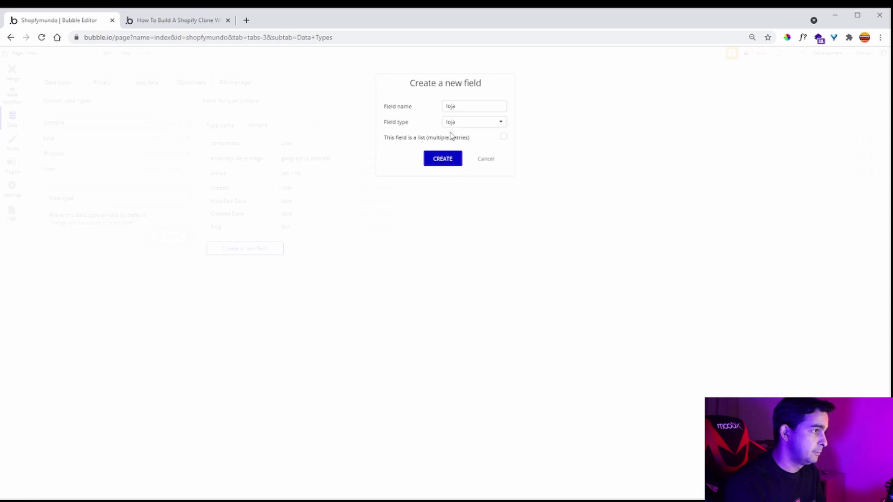
pyautogui.click(443, 158)
pyautogui.click(168, 21)
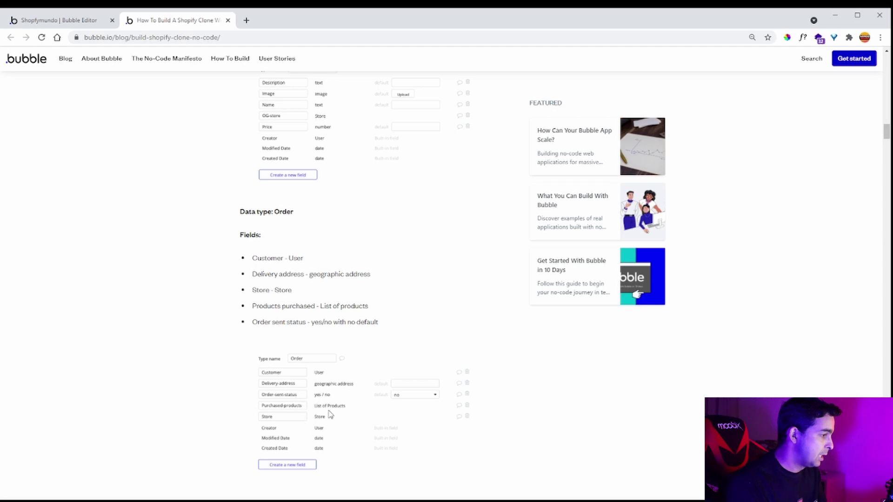
pyautogui.click(82, 21)
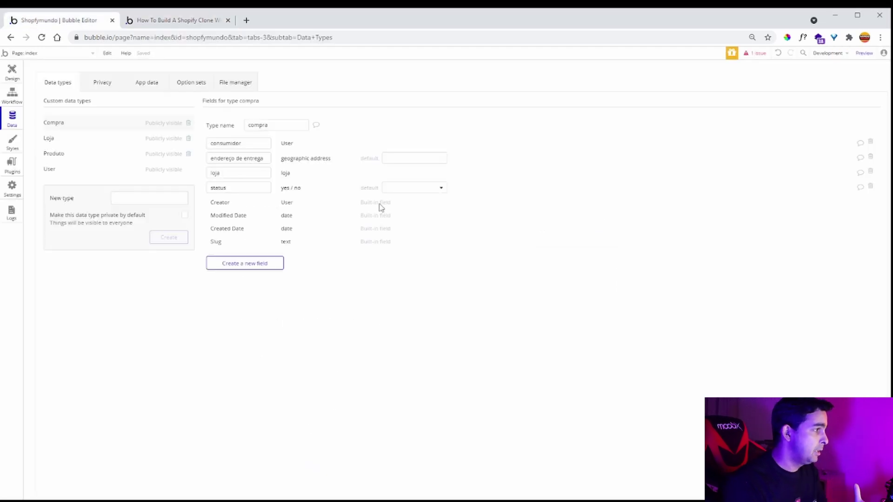
pyautogui.click(257, 261)
pyautogui.write('lista de produtos')
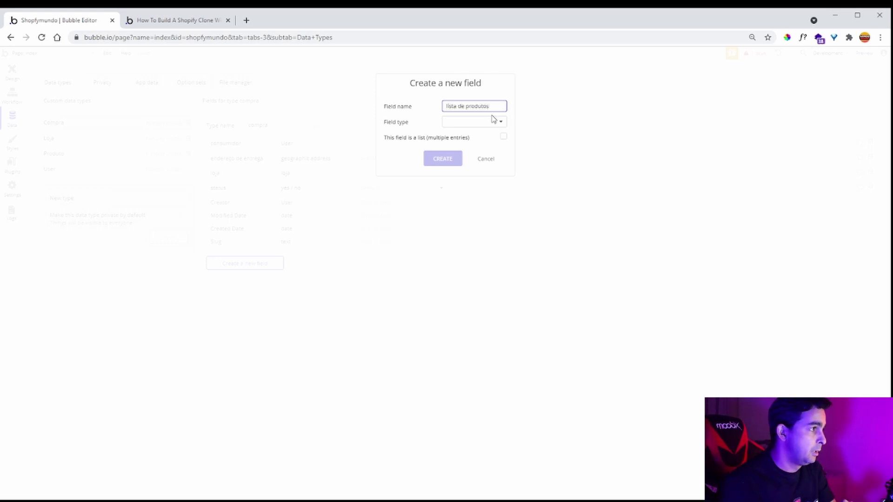
pyautogui.click(488, 122)
pyautogui.scroll(-4, 480, 207)
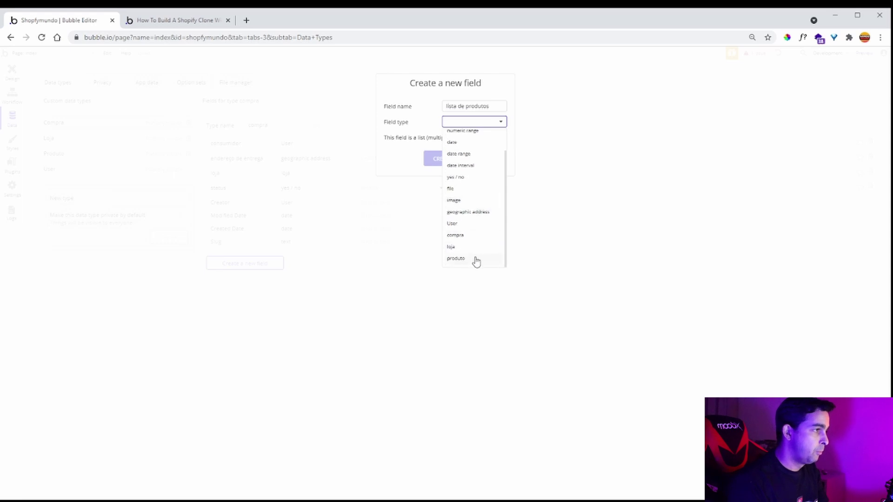
pyautogui.click(476, 259)
pyautogui.click(504, 139)
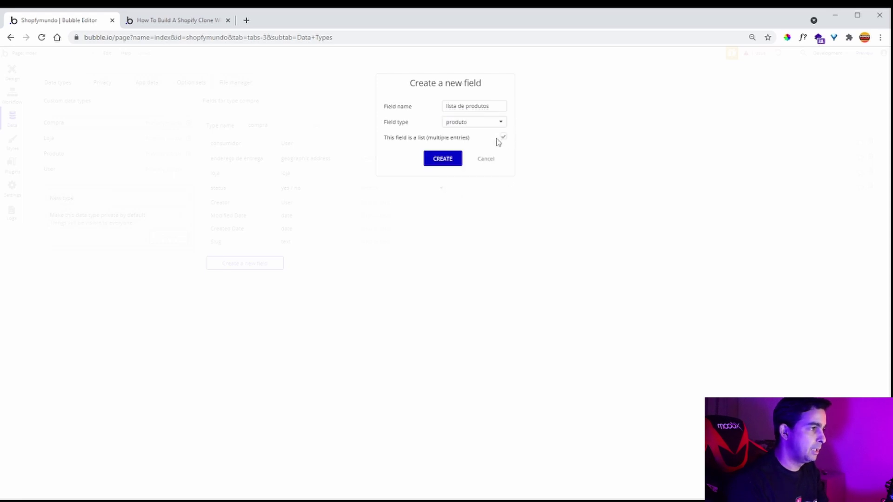
pyautogui.click(443, 158)
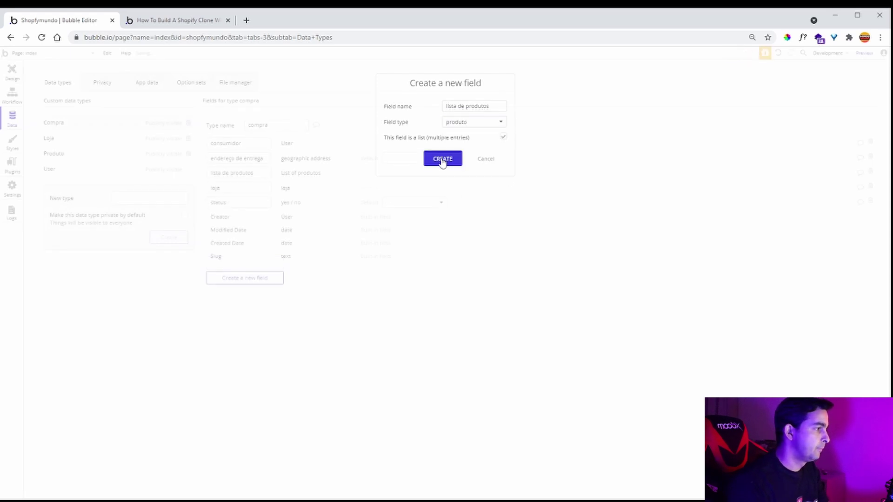
pyautogui.click(170, 21)
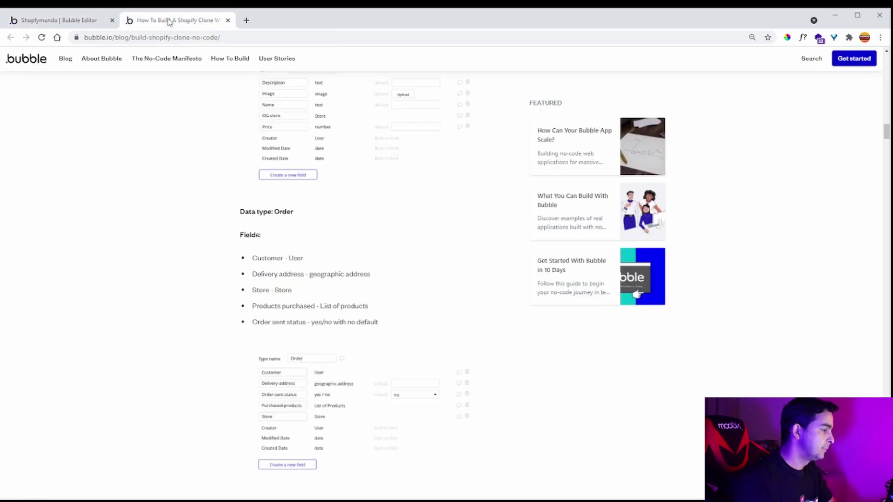
pyautogui.scroll(-5, 472, 299)
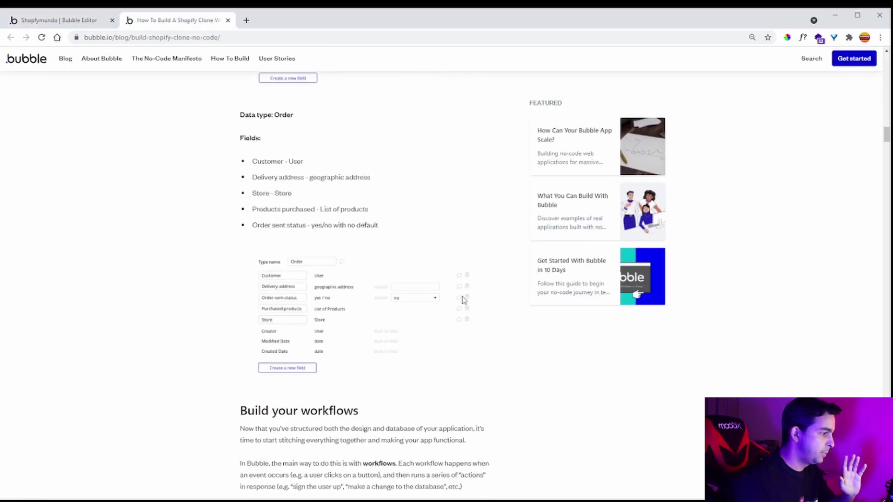
pyautogui.scroll(-4, 463, 300)
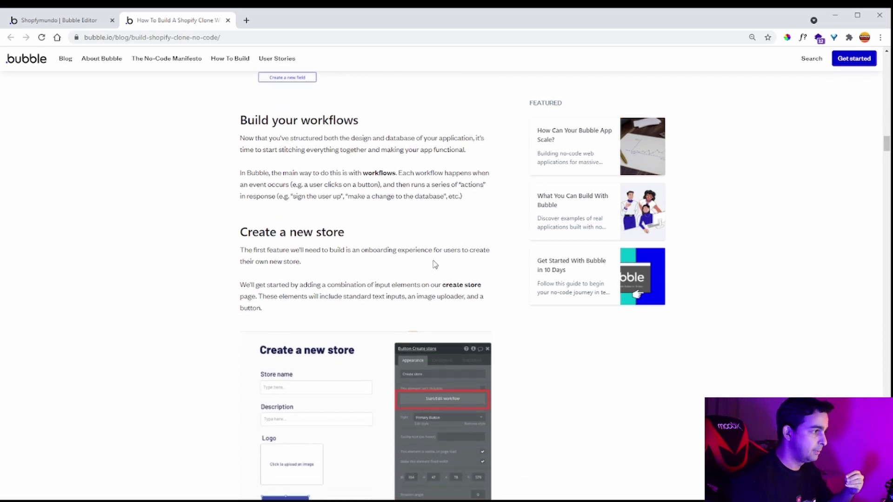
pyautogui.click(79, 21)
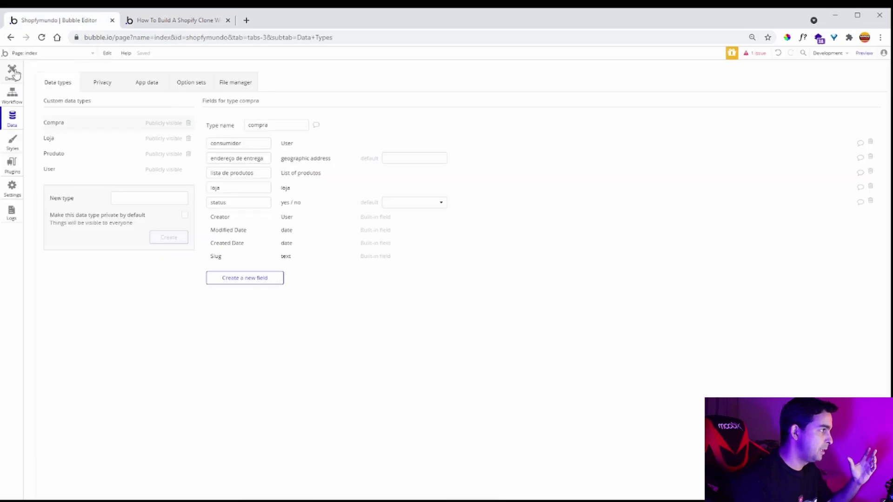
# - Draw a button at the index page's top right with the dark blue Secondary Button style
pyautogui.click(12, 71)
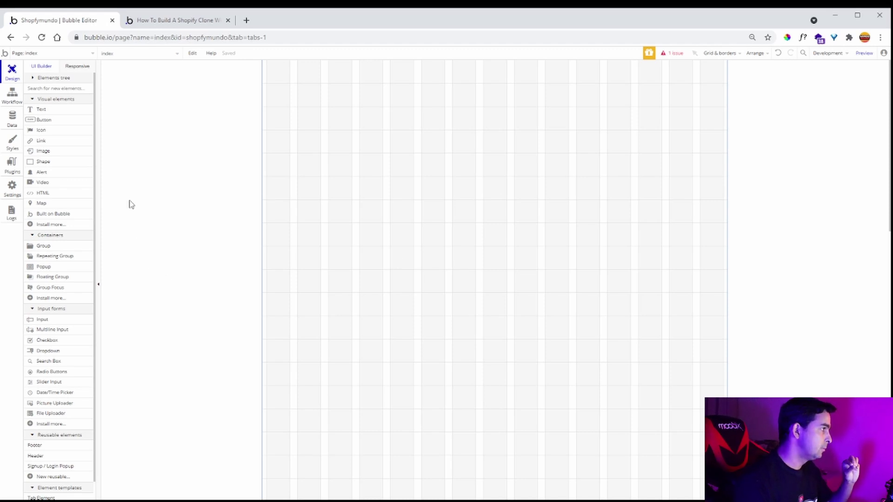
pyautogui.scroll(-1, 80, 233)
pyautogui.scroll(1, 80, 233)
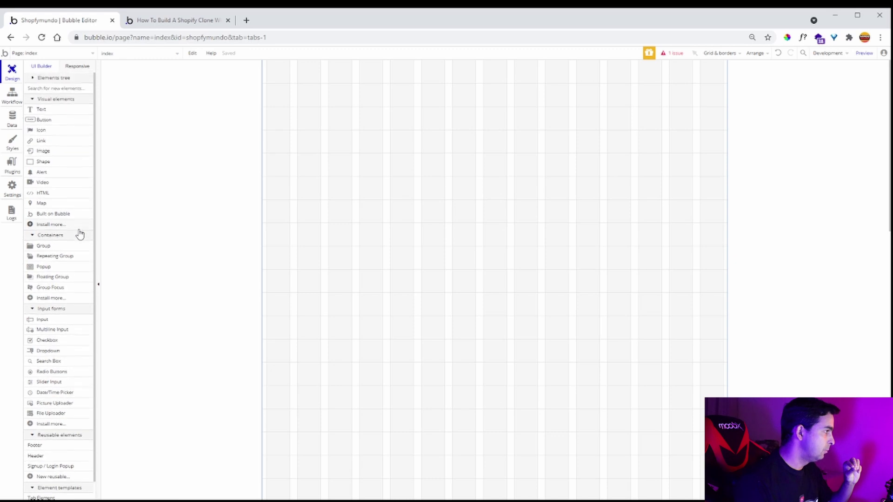
pyautogui.click(52, 121)
pyautogui.moveTo(630, 72)
pyautogui.mouseDown()
pyautogui.moveTo(679, 94)
pyautogui.moveTo(706, 93)
pyautogui.mouseUp()
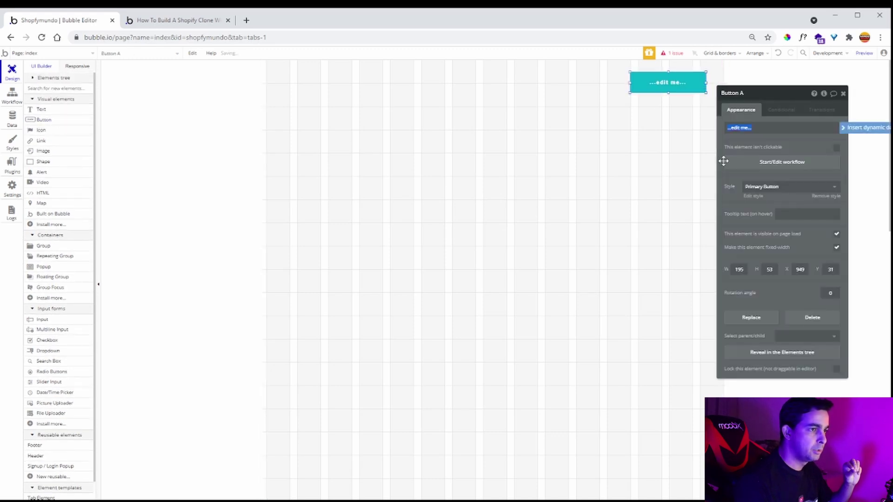
pyautogui.click(795, 198)
pyautogui.click(789, 234)
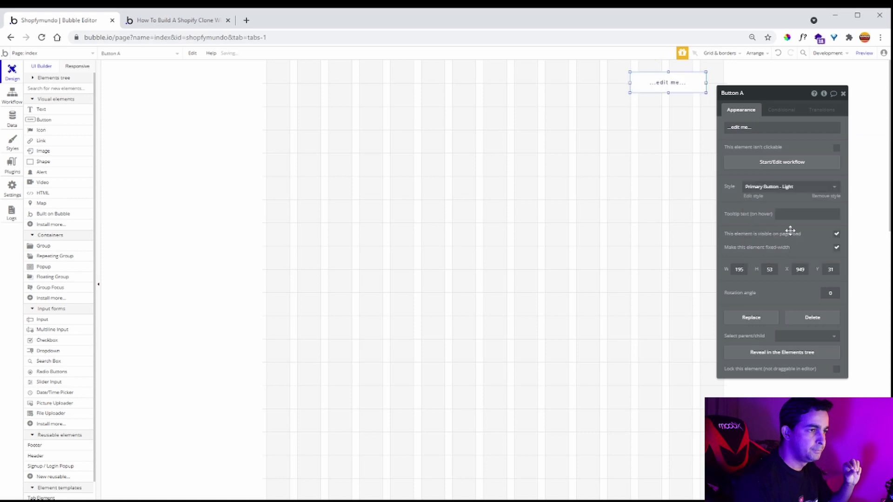
pyautogui.click(797, 196)
pyautogui.click(790, 246)
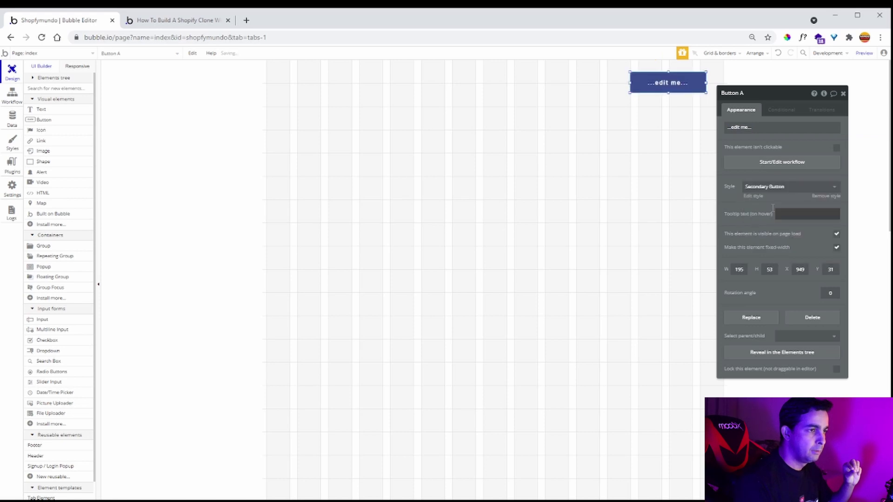
# - Label the button 'Criar loja' and draw a new popup, Popup A, on the page
pyautogui.click(764, 128)
pyautogui.write('c')
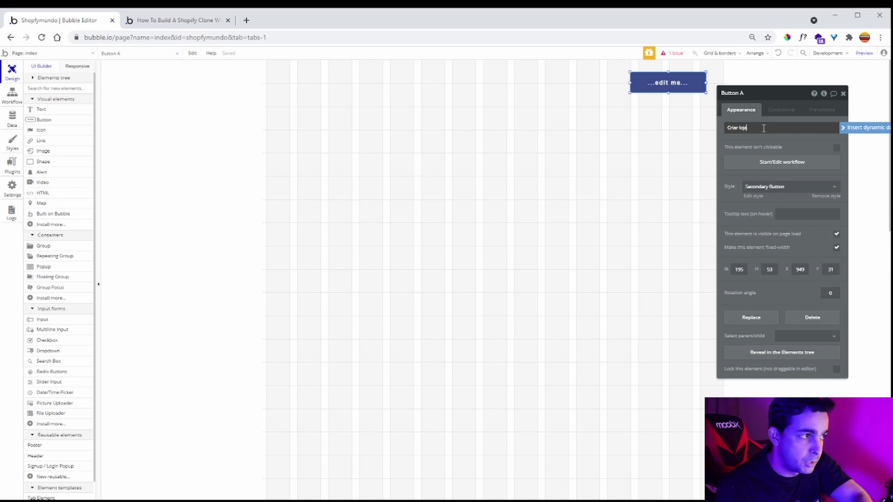
pyautogui.write('riar loja')
pyautogui.click(767, 137)
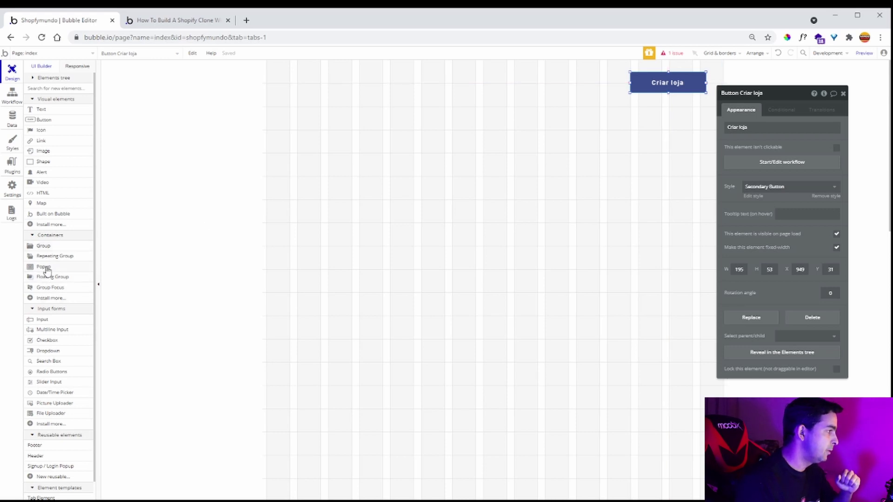
pyautogui.click(44, 268)
pyautogui.moveTo(365, 137); pyautogui.dragTo(634, 381)
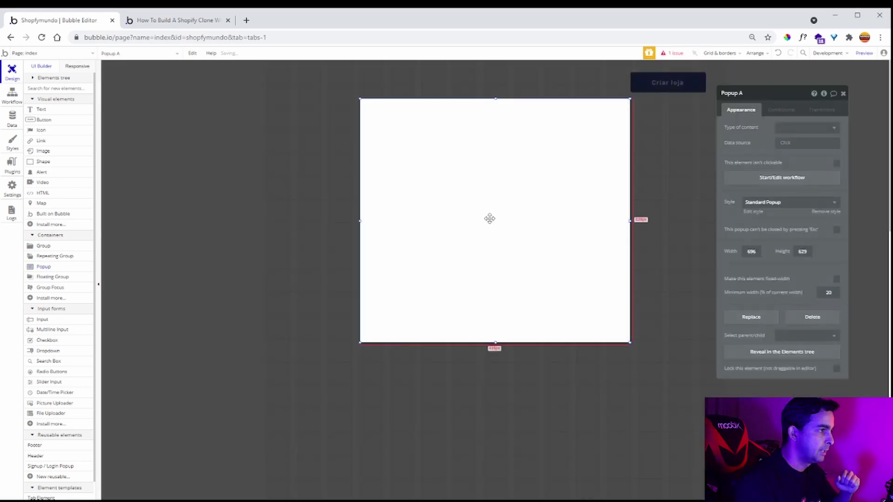
# - Draw a text input, Input A (472 × 41), inside Popup A
pyautogui.click(184, 25)
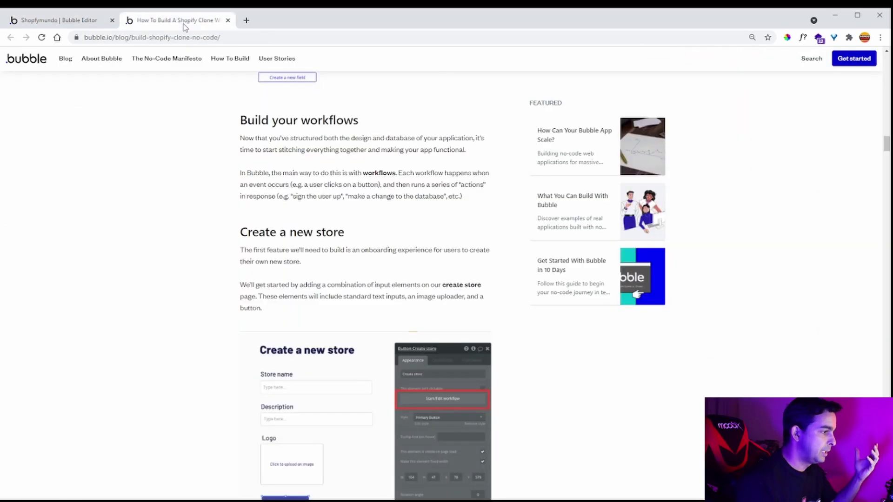
pyautogui.click(54, 20)
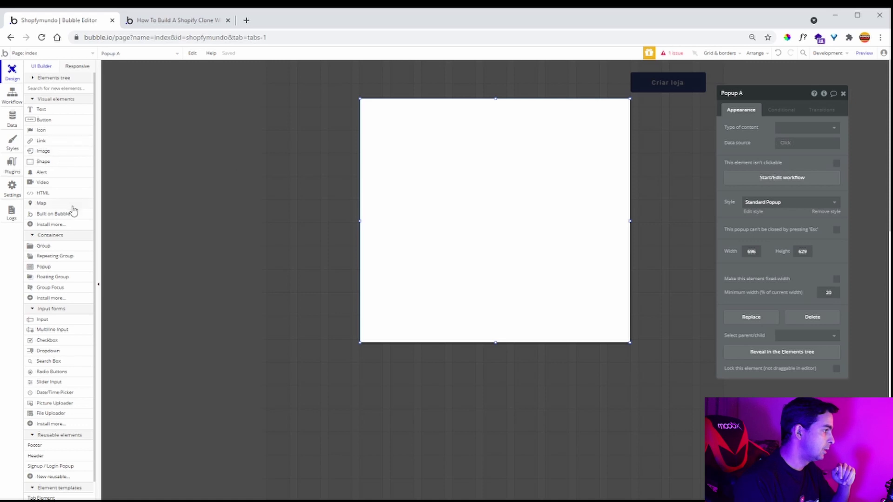
pyautogui.click(46, 321)
pyautogui.moveTo(391, 184); pyautogui.dragTo(572, 200)
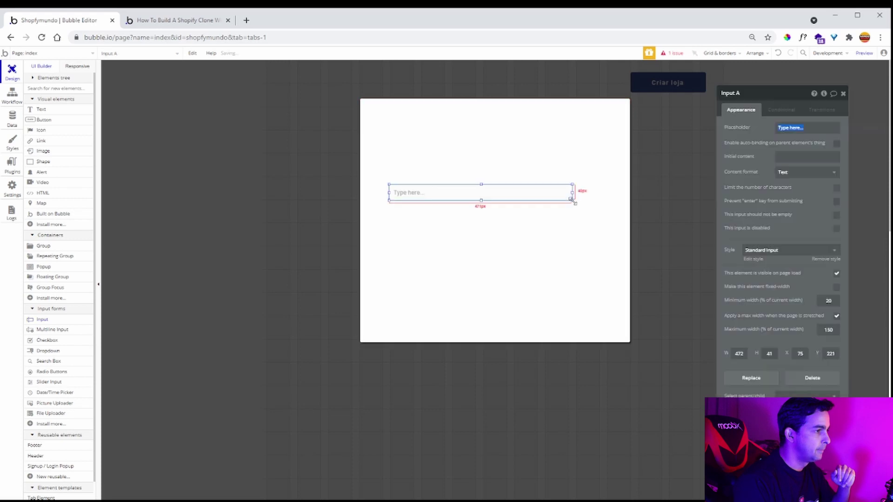
# - Set the popup input's placeholder to 'Nome da loja'
pyautogui.write('Nome')
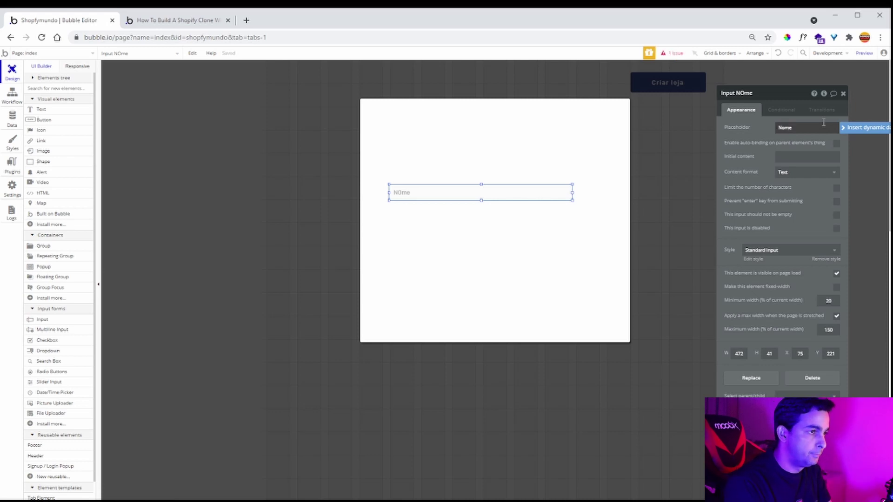
pyautogui.click(756, 156)
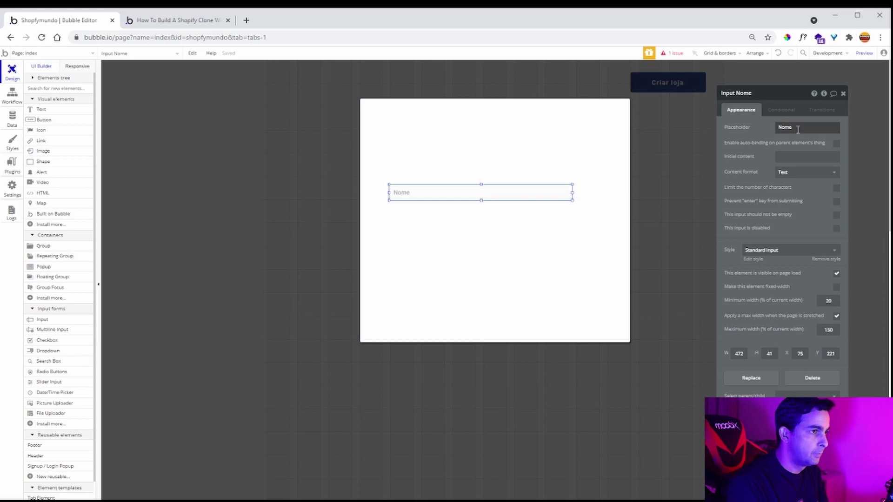
pyautogui.doubleClick(813, 127)
pyautogui.click(813, 128)
pyautogui.write('da loja')
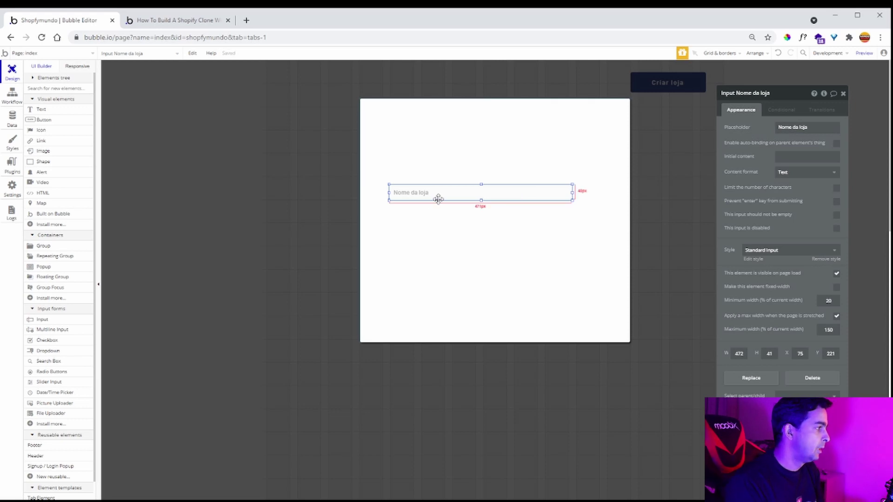
# - Draw a slightly shorter multiline input below it with placeholder 'Descrição da loja'
pyautogui.click(52, 330)
pyautogui.moveTo(390, 208); pyautogui.dragTo(571, 248)
pyautogui.scroll(-5, 813, 364)
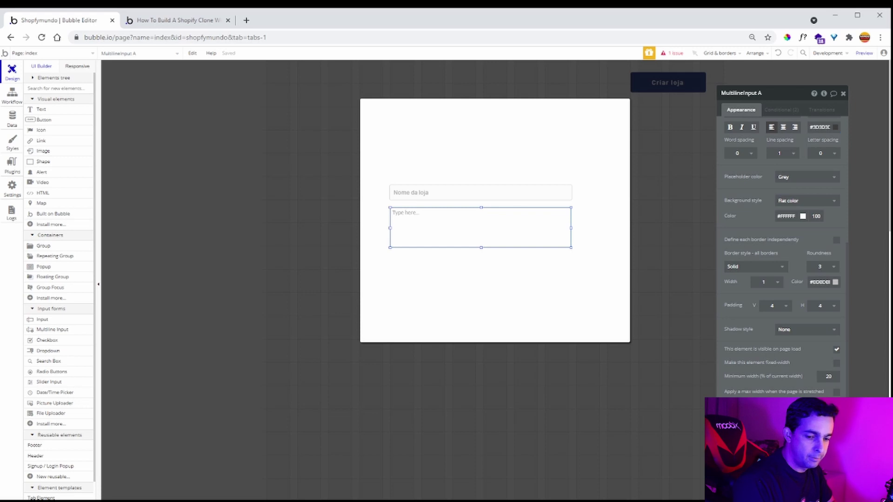
pyautogui.moveTo(481, 247); pyautogui.dragTo(481, 242)
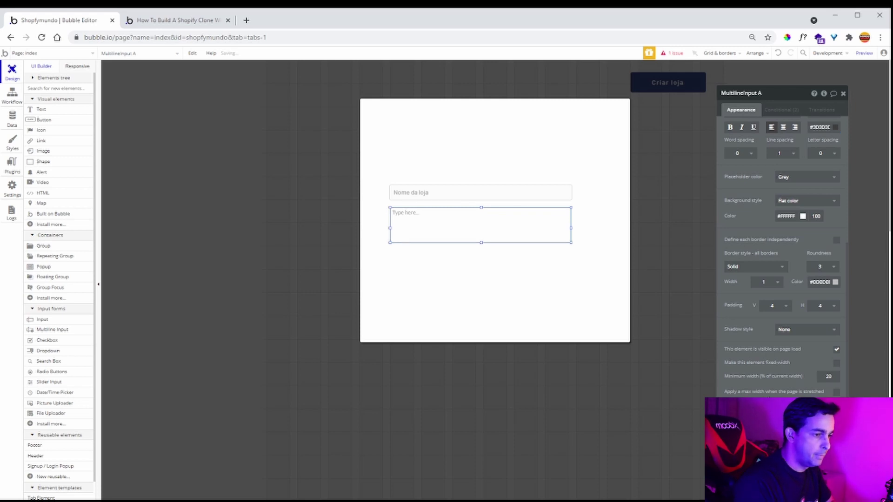
pyautogui.scroll(4, 761, 135)
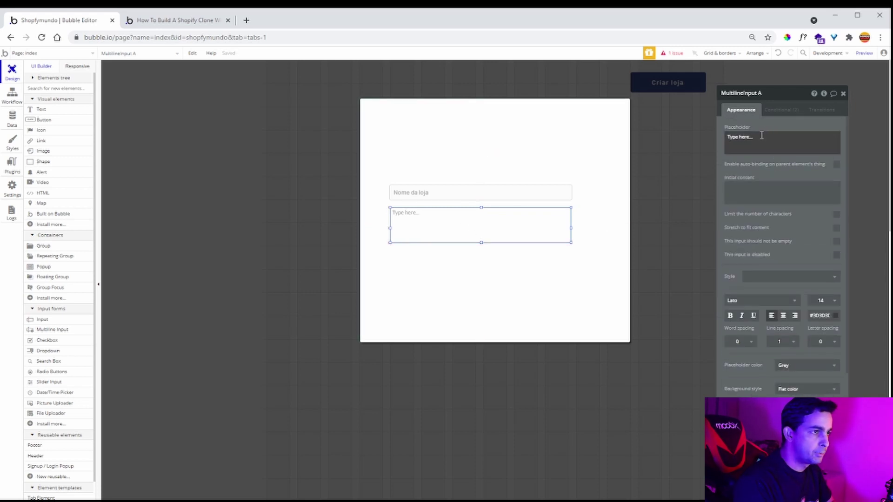
pyautogui.click(762, 135)
pyautogui.write('Descrição da')
pyautogui.write('loja')
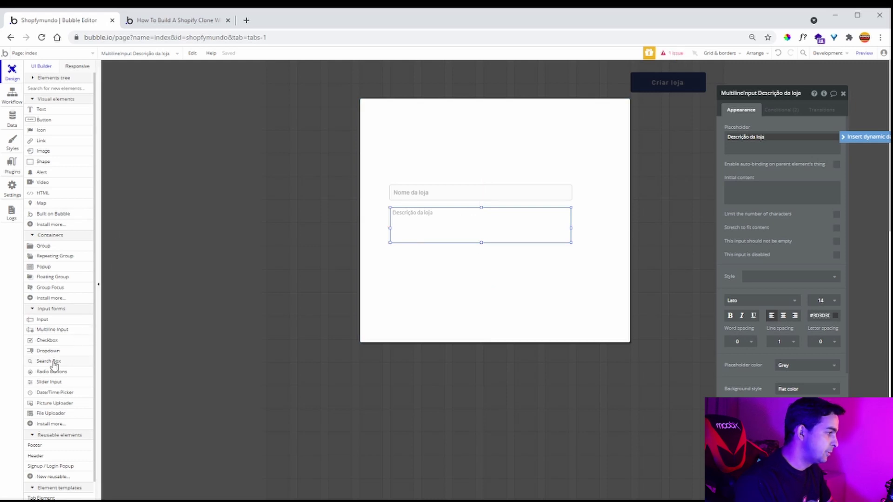
# - Add a picture uploader to the right of the narrowed name and description inputs
pyautogui.click(59, 404)
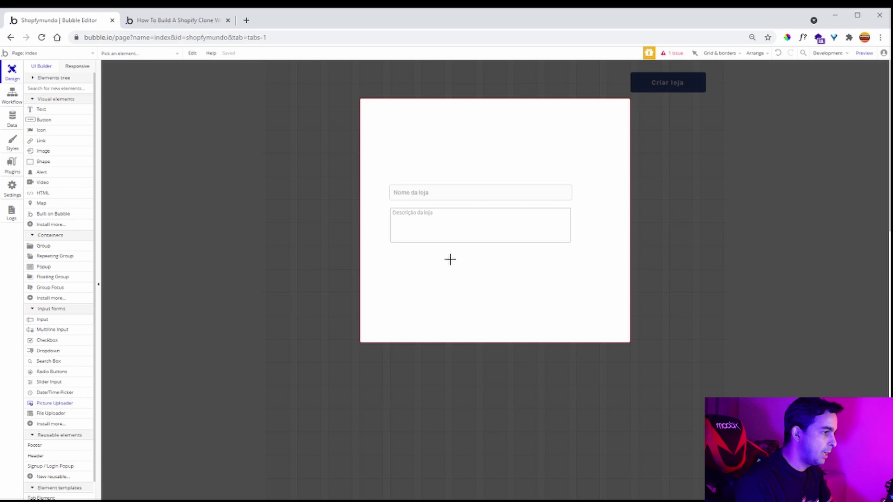
pyautogui.moveTo(391, 250)
pyautogui.mouseDown()
pyautogui.moveTo(421, 259)
pyautogui.moveTo(448, 308)
pyautogui.mouseUp()
pyautogui.moveTo(420, 281); pyautogui.dragTo(535, 301)
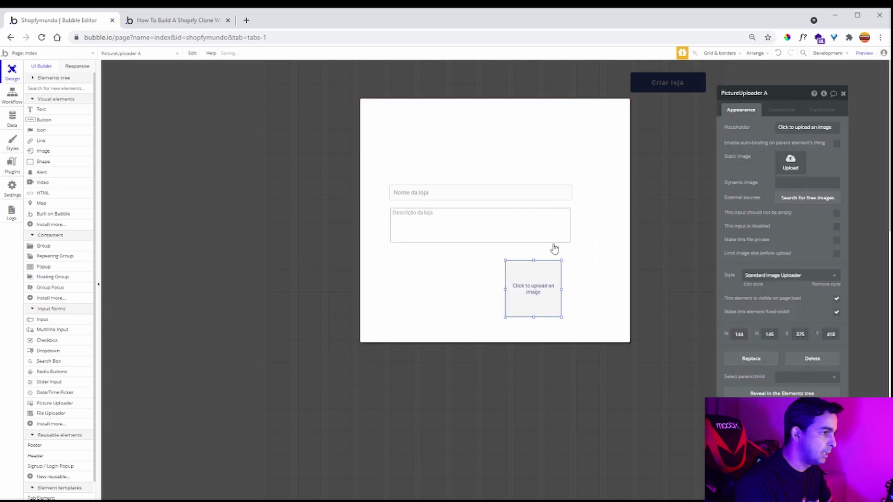
pyautogui.click(568, 224)
pyautogui.moveTo(569, 225); pyautogui.dragTo(553, 193)
pyautogui.click(558, 193)
pyautogui.moveTo(540, 310); pyautogui.dragTo(594, 233)
pyautogui.click(593, 233)
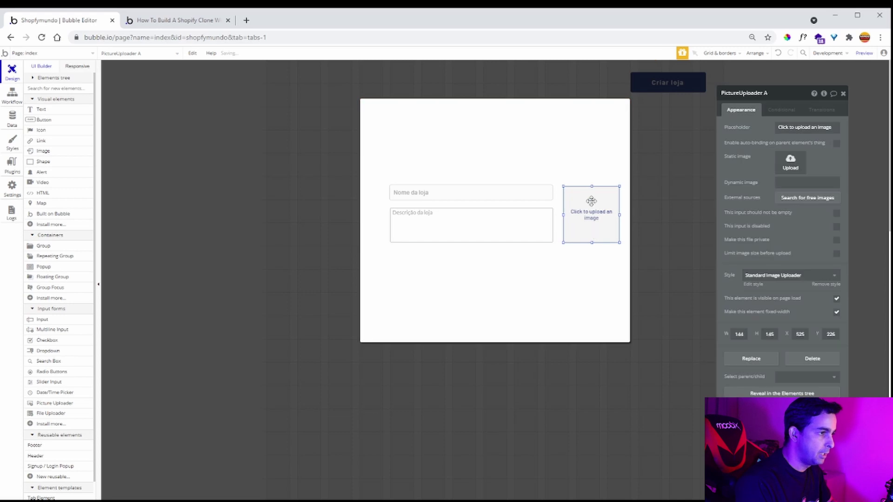
pyautogui.moveTo(592, 186); pyautogui.dragTo(591, 184)
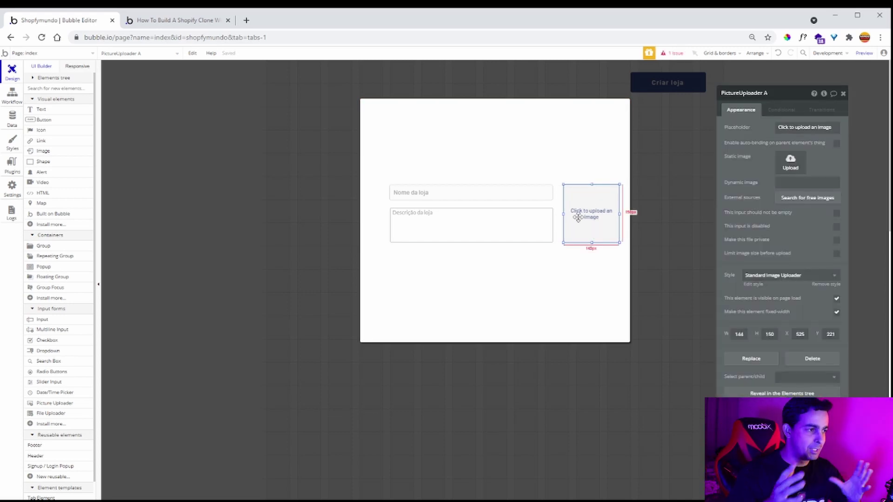
# - Remove the uploader's preset style and set border roundness to 75, making it a circle
pyautogui.click(822, 285)
pyautogui.scroll(-3, 820, 297)
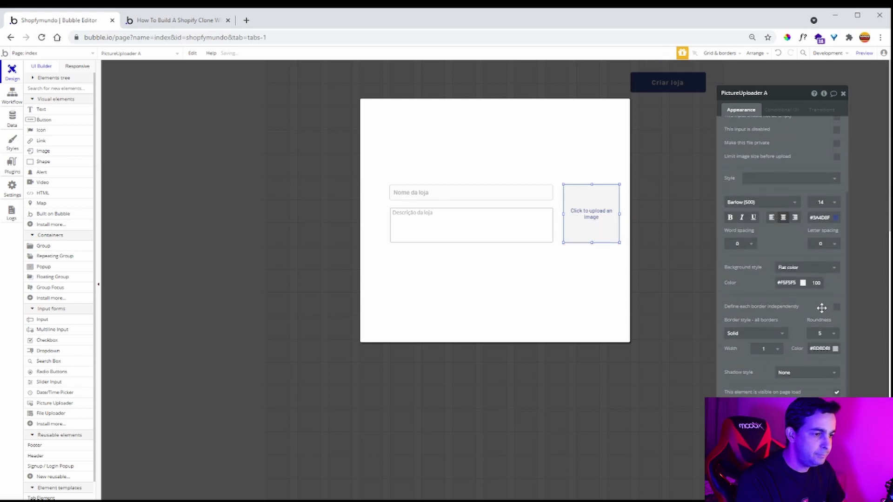
pyautogui.click(823, 333)
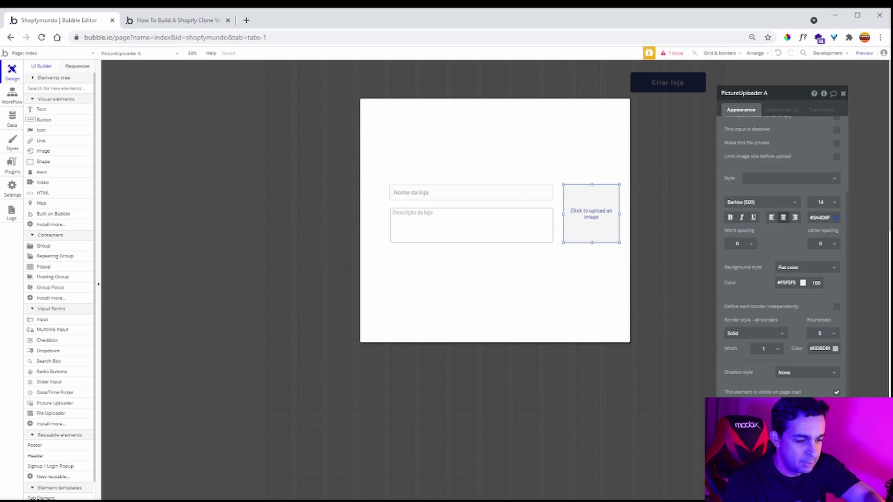
pyautogui.write('140')
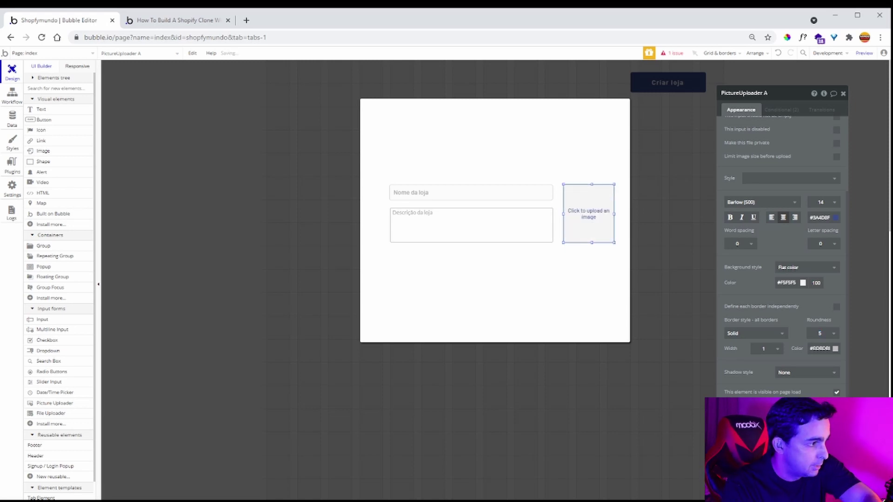
pyautogui.write('160')
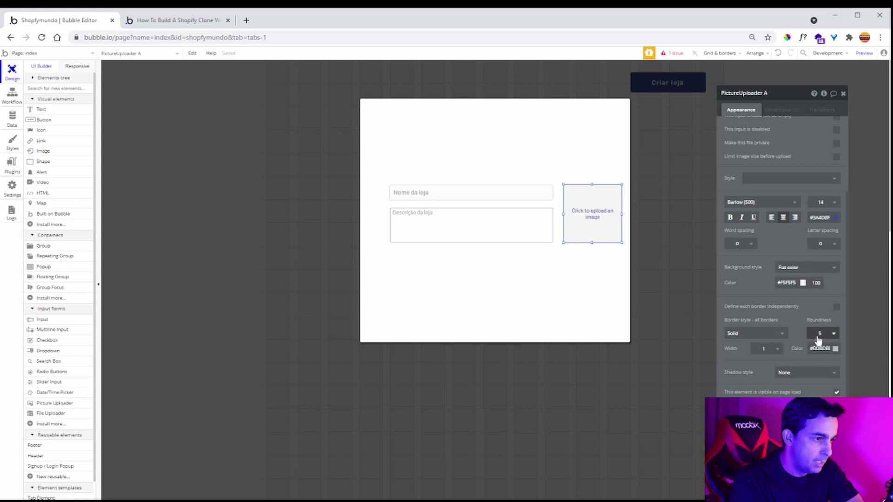
pyautogui.doubleClick(821, 334)
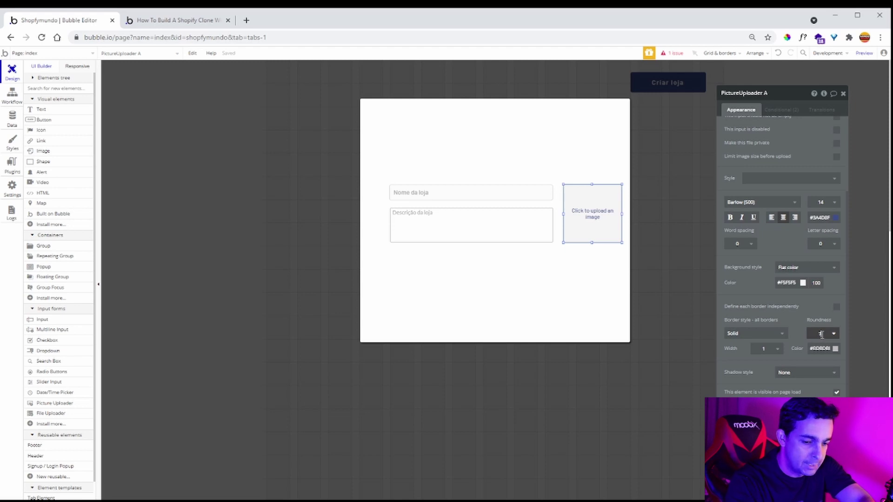
pyautogui.click(791, 326)
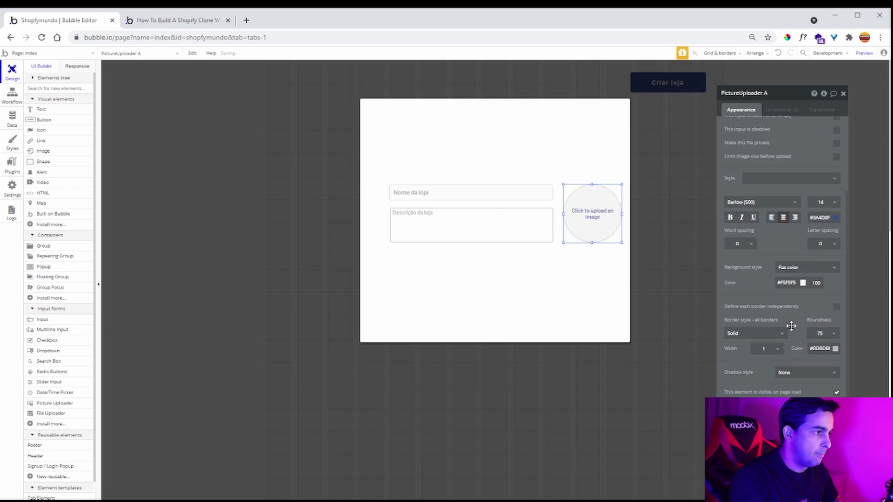
# - Set the uploader's placeholder to 'Logo da loja' and select the popup
pyautogui.scroll(3, 797, 327)
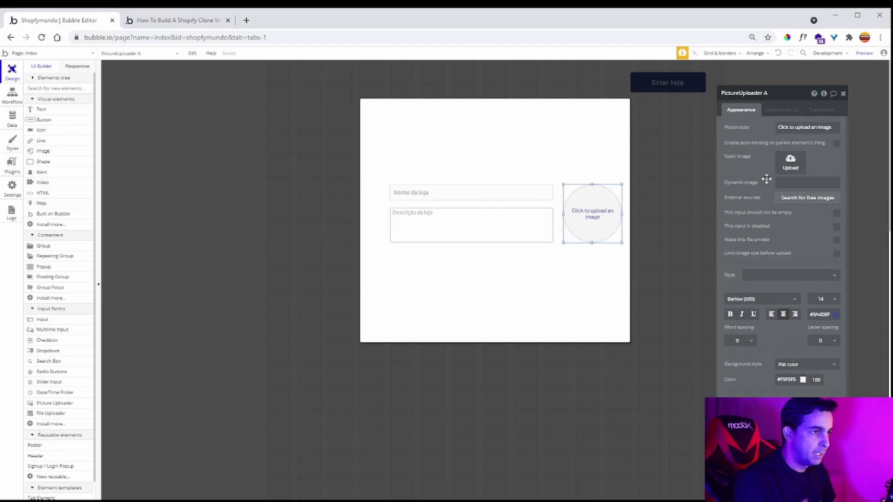
pyautogui.tripleClick(801, 127)
pyautogui.write('Logo')
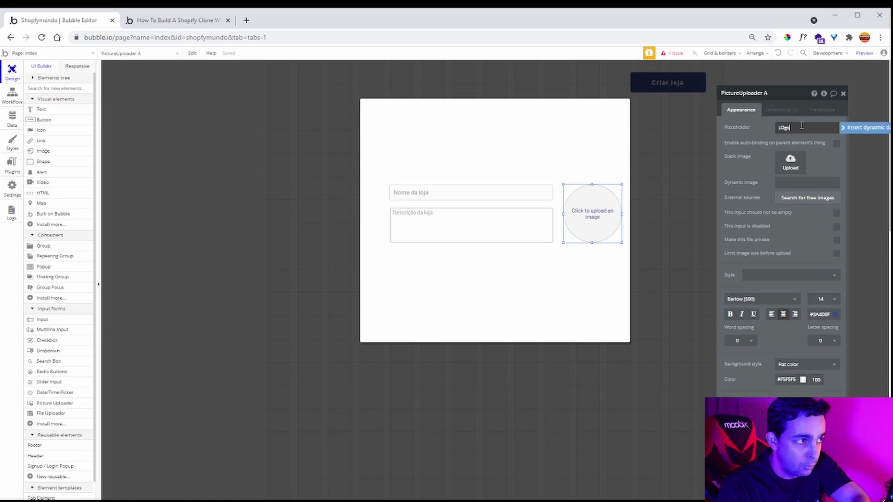
pyautogui.write('L')
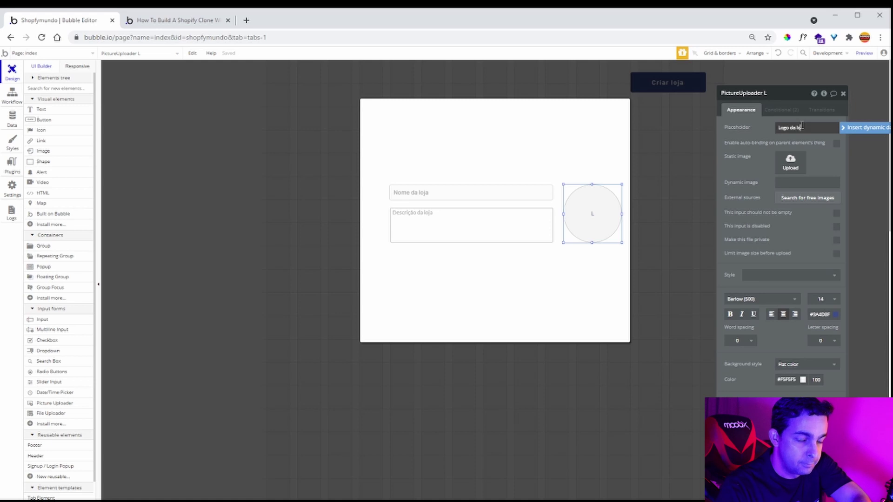
pyautogui.write('ja')
pyautogui.click(747, 191)
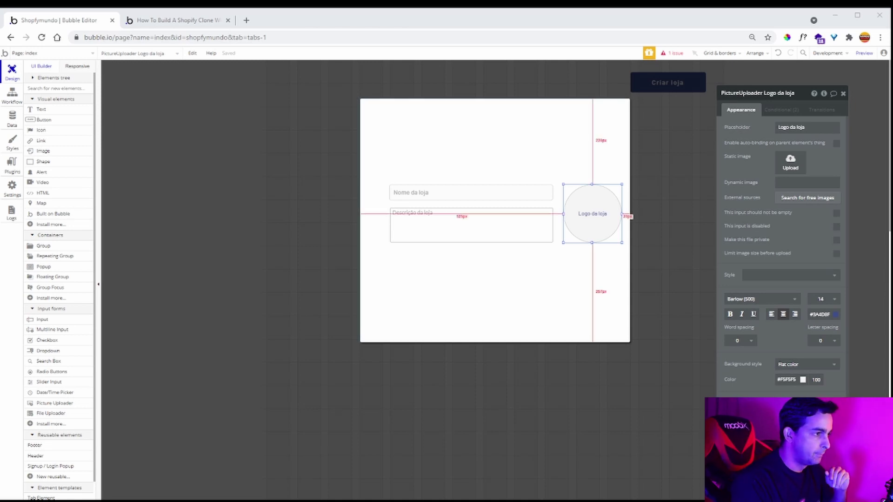
pyautogui.click(516, 290)
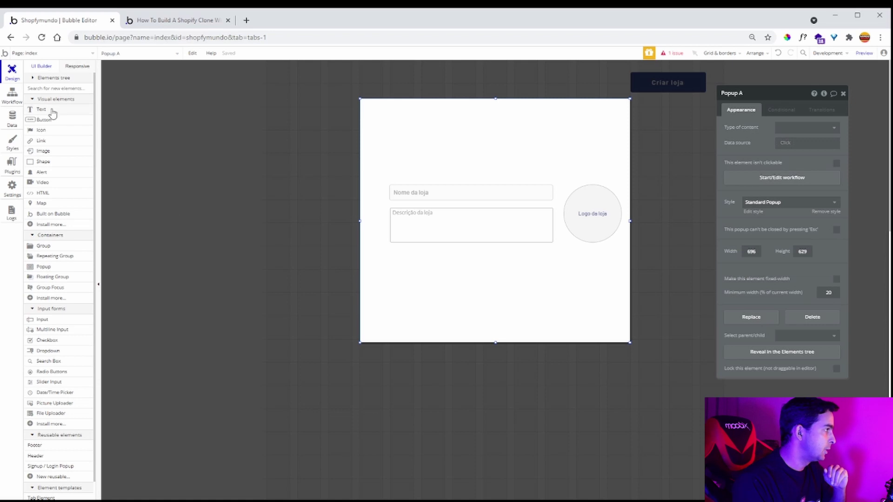
# - Add an H1 Heading - Dark text reading 'Crie sua loja' across the popup's top
pyautogui.click(52, 111)
pyautogui.moveTo(390, 115); pyautogui.dragTo(556, 135)
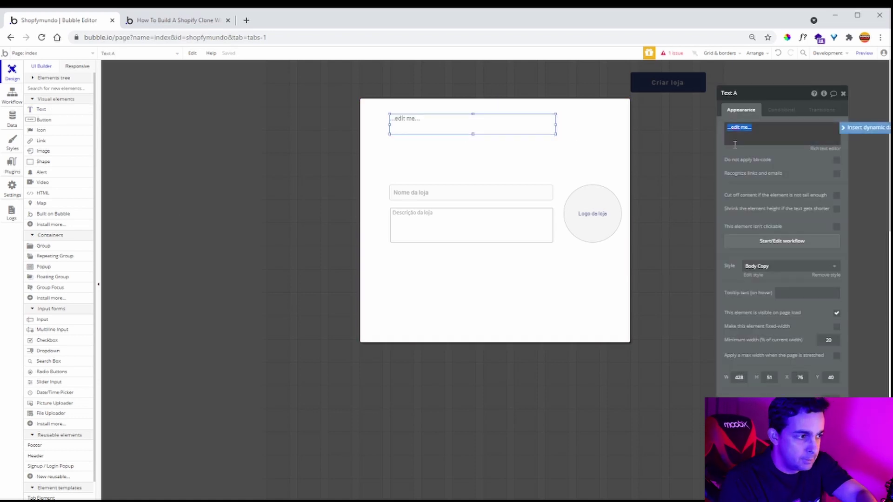
pyautogui.click(786, 267)
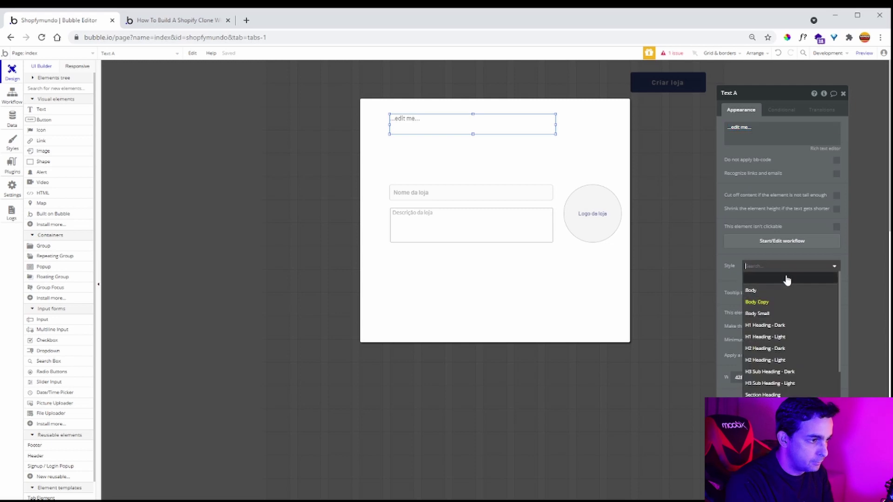
pyautogui.click(787, 325)
pyautogui.click(763, 140)
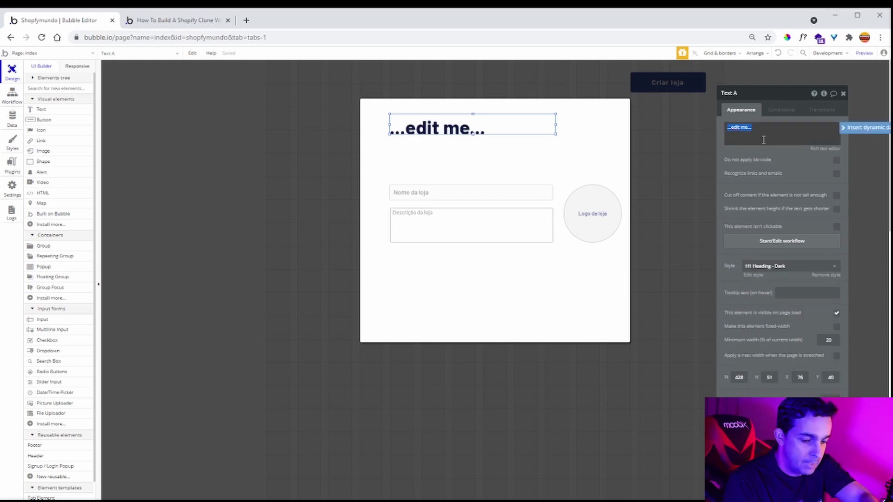
pyautogui.write('Crie sua loja')
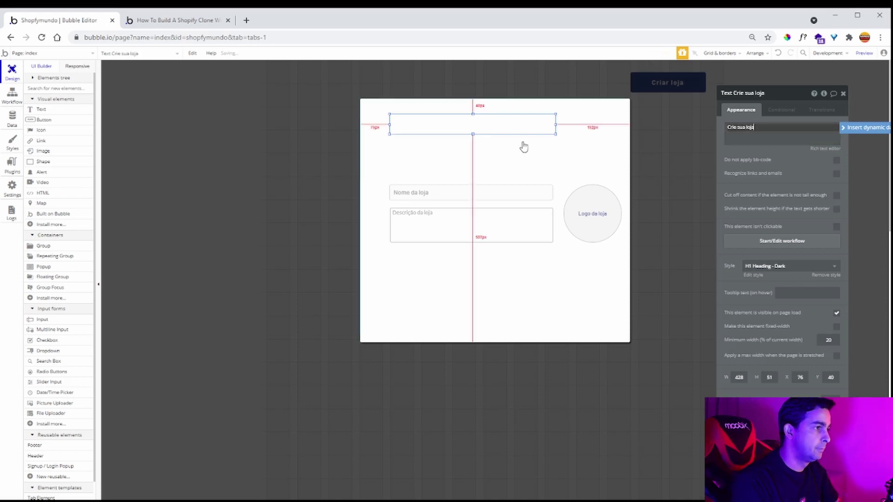
pyautogui.moveTo(473, 133); pyautogui.dragTo(472, 139)
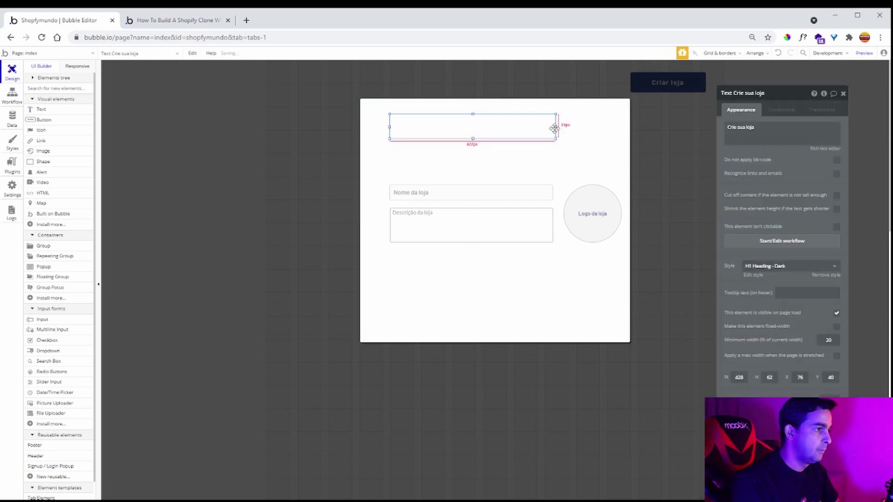
pyautogui.moveTo(555, 126); pyautogui.dragTo(614, 126)
pyautogui.moveTo(501, 139); pyautogui.dragTo(500, 145)
# - Paste a copy of the Criar loja button into the popup's lower right, shorten the popup, and start the button's click workflow
pyautogui.click(498, 162)
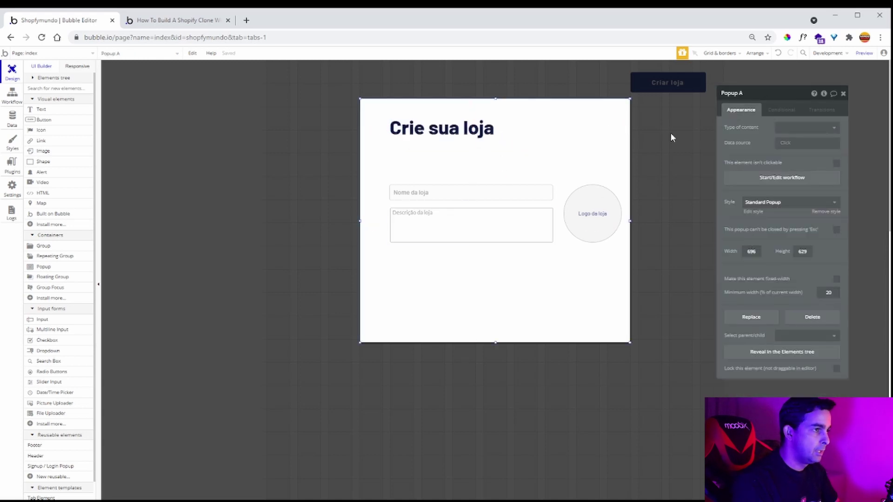
pyautogui.click(670, 106)
pyautogui.click(670, 90)
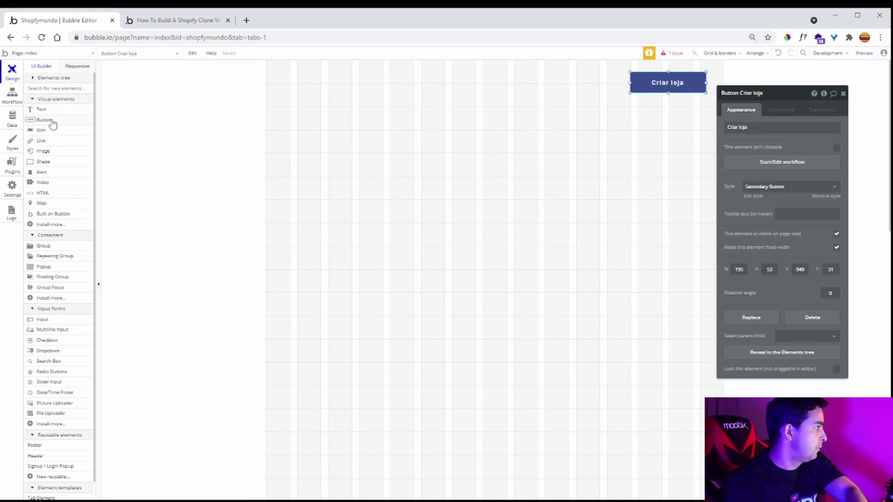
pyautogui.click(41, 80)
pyautogui.click(46, 107)
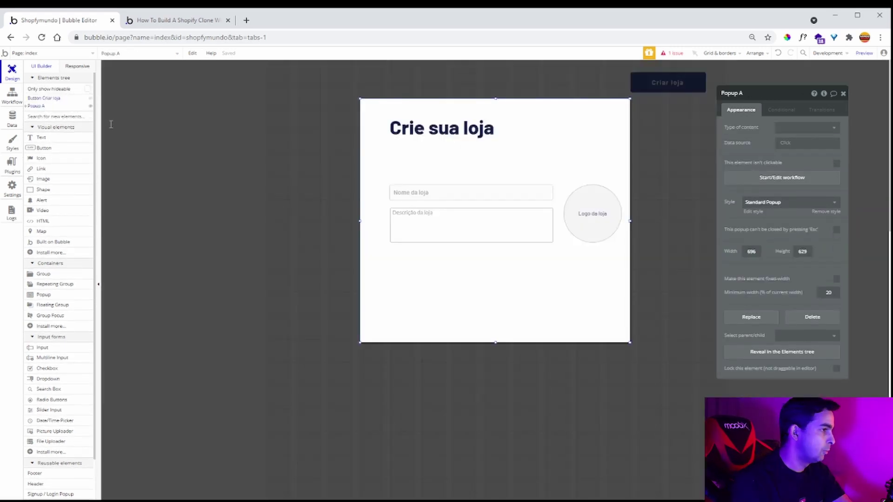
pyautogui.hotkey('ctrl', 'v')
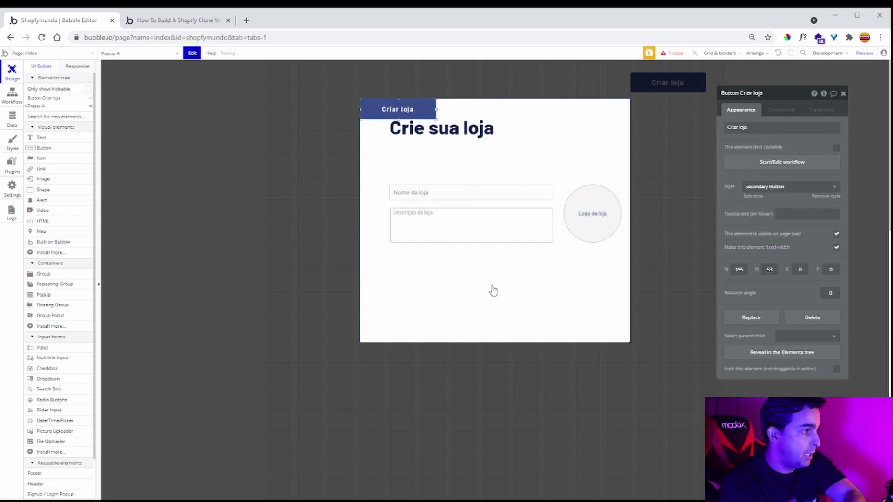
pyautogui.moveTo(399, 110); pyautogui.dragTo(577, 287)
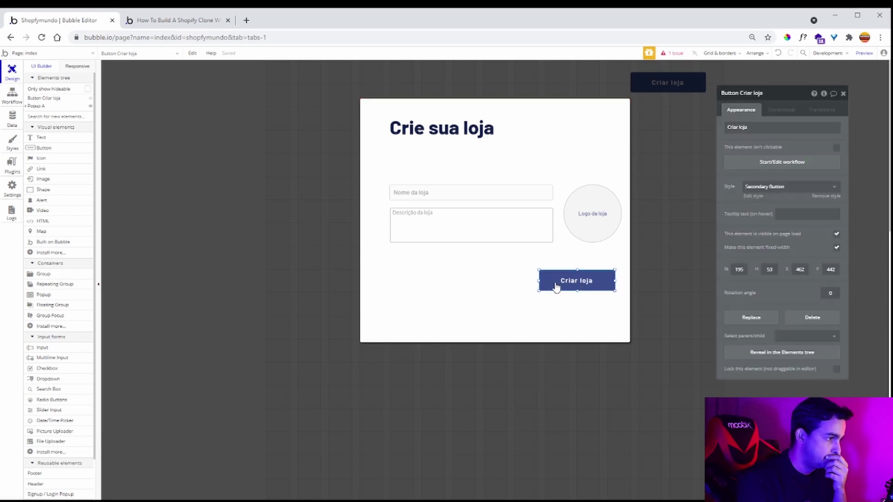
pyautogui.click(517, 327)
pyautogui.moveTo(496, 341); pyautogui.dragTo(495, 311)
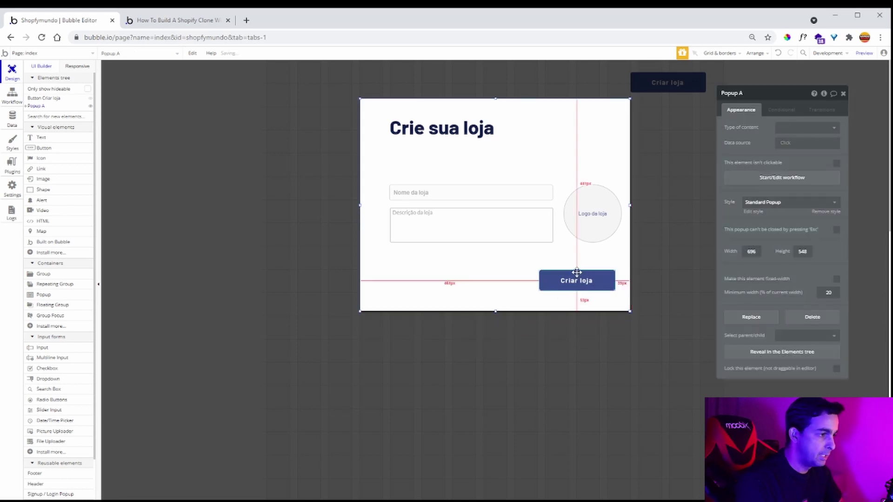
pyautogui.click(580, 279)
pyautogui.click(784, 165)
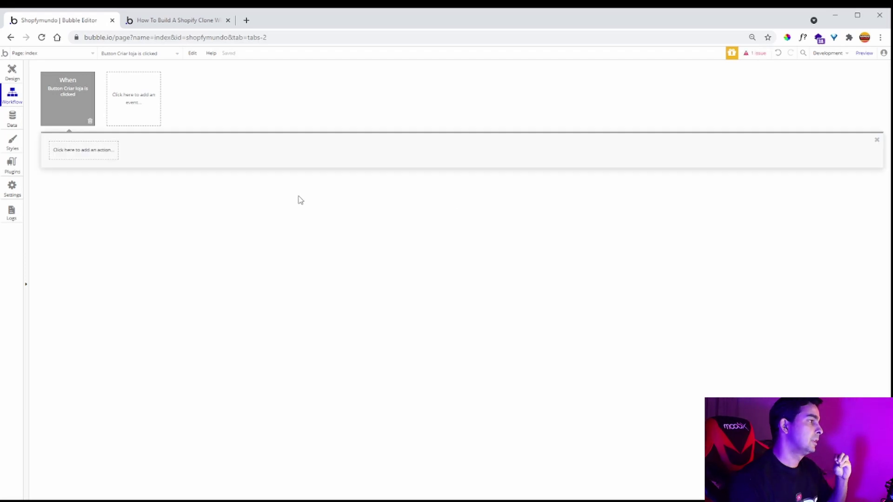
# - Colour the click event green and add a Create a new loja action listing all loja fields
pyautogui.click(53, 87)
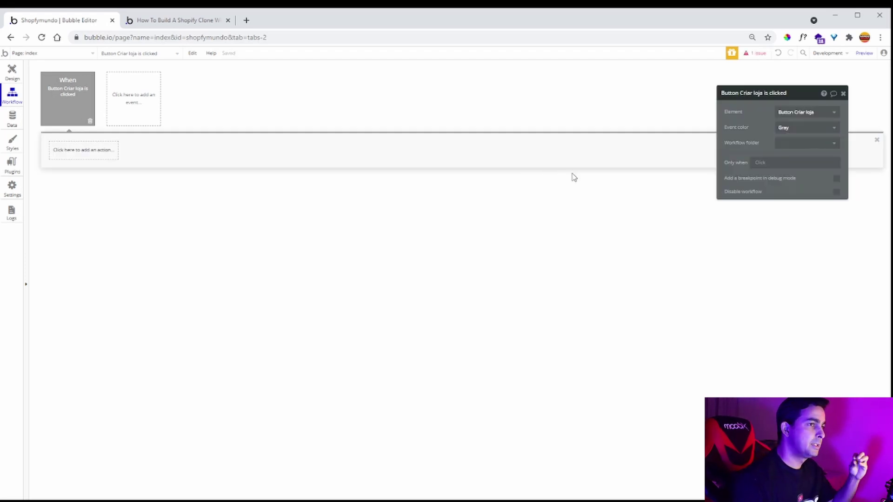
pyautogui.click(797, 132)
pyautogui.click(799, 185)
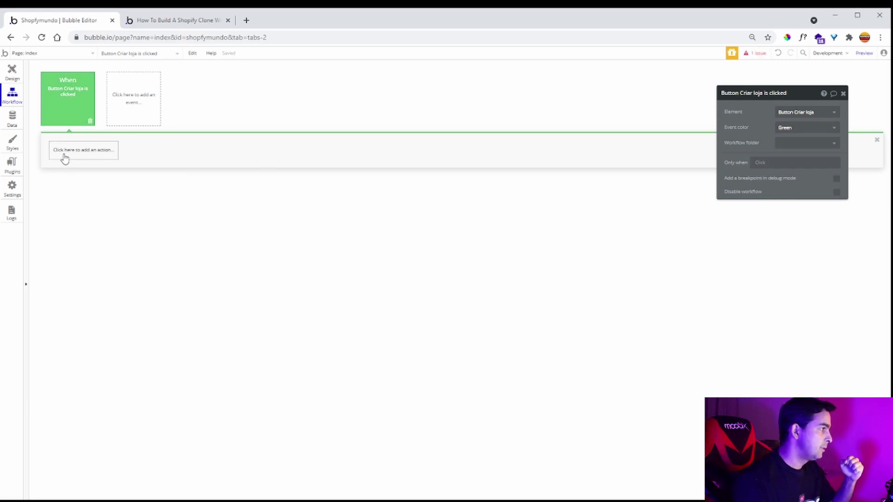
pyautogui.click(64, 155)
pyautogui.moveTo(85, 210)
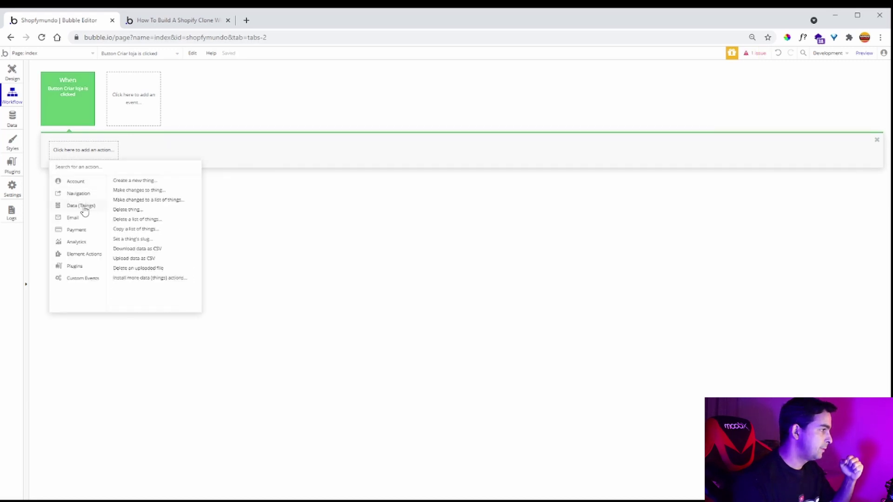
pyautogui.click(153, 183)
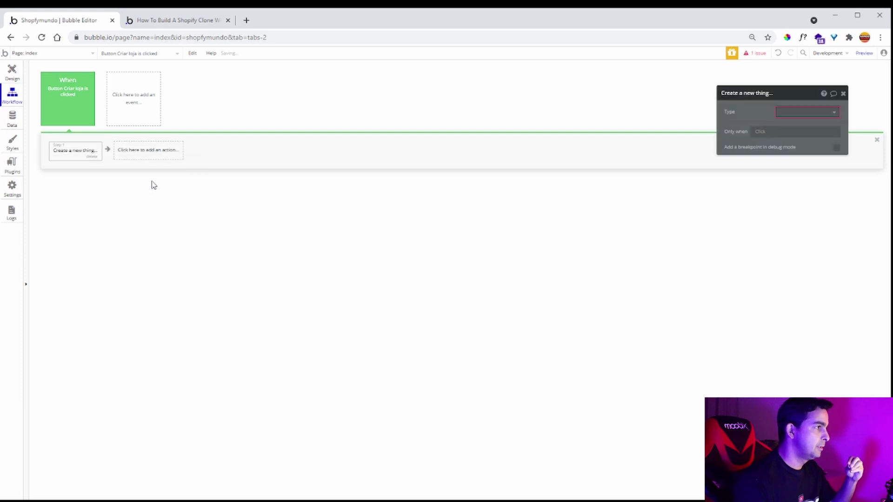
pyautogui.click(805, 112)
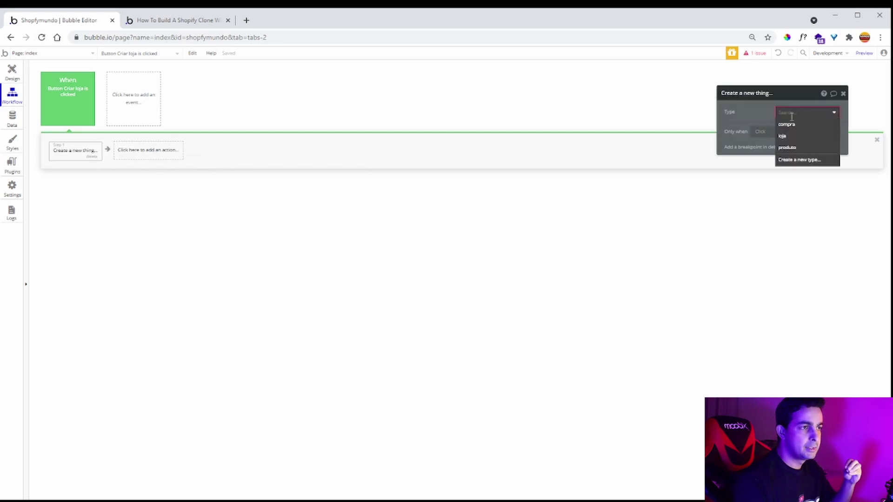
pyautogui.click(799, 137)
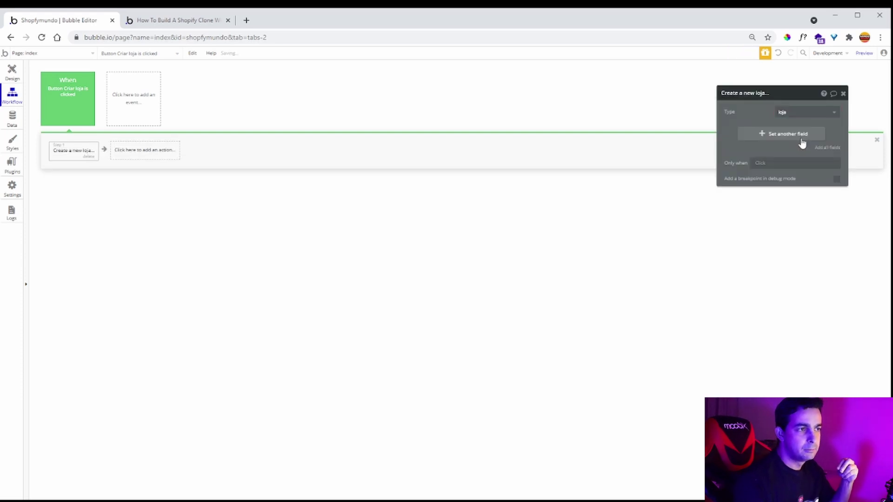
pyautogui.click(836, 148)
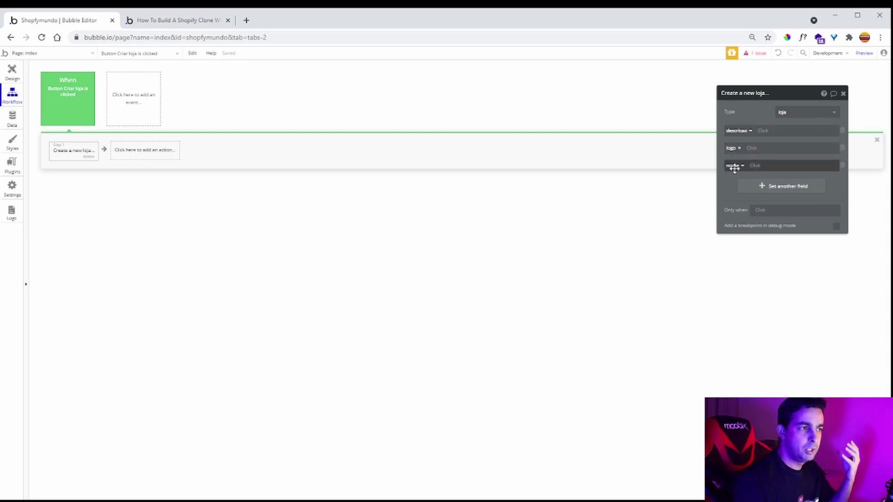
# - Fill nome from the Nome da loja input and logo from the Logo da loja uploader
pyautogui.click(758, 167)
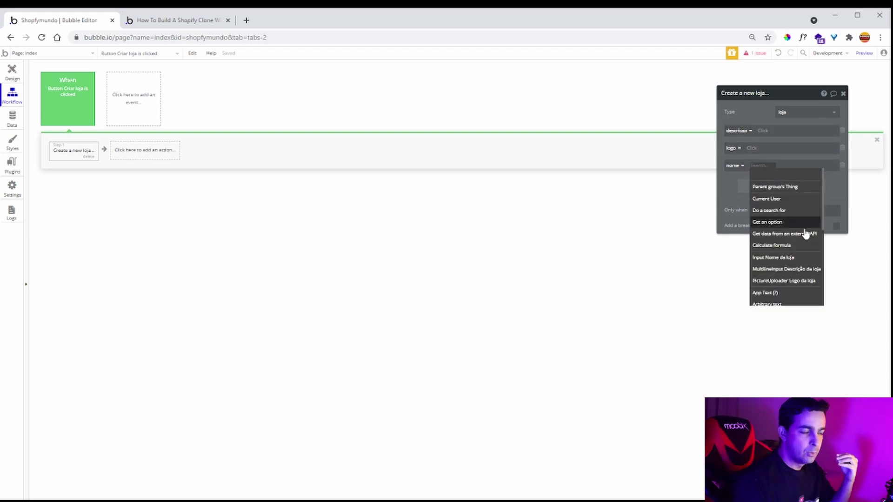
pyautogui.click(794, 262)
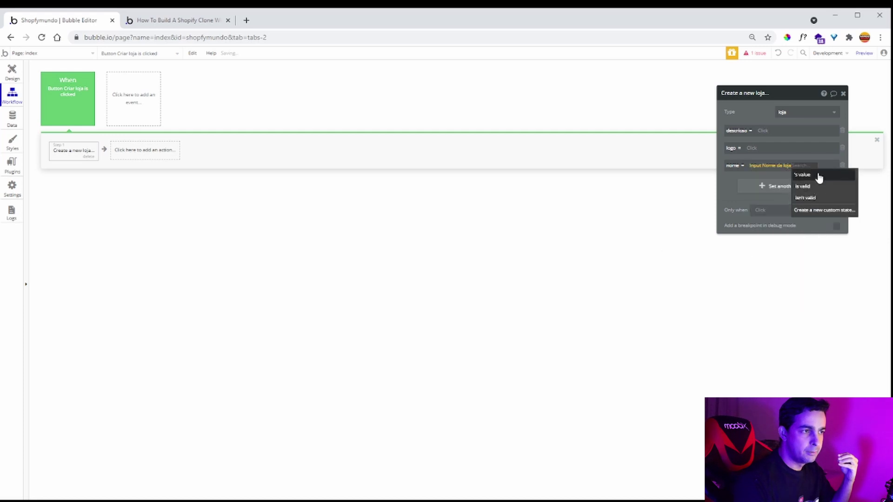
pyautogui.click(817, 173)
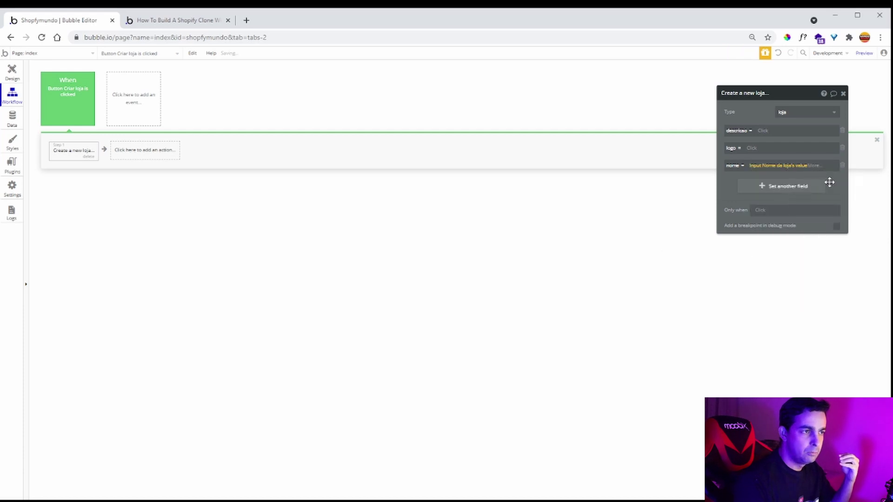
pyautogui.click(790, 169)
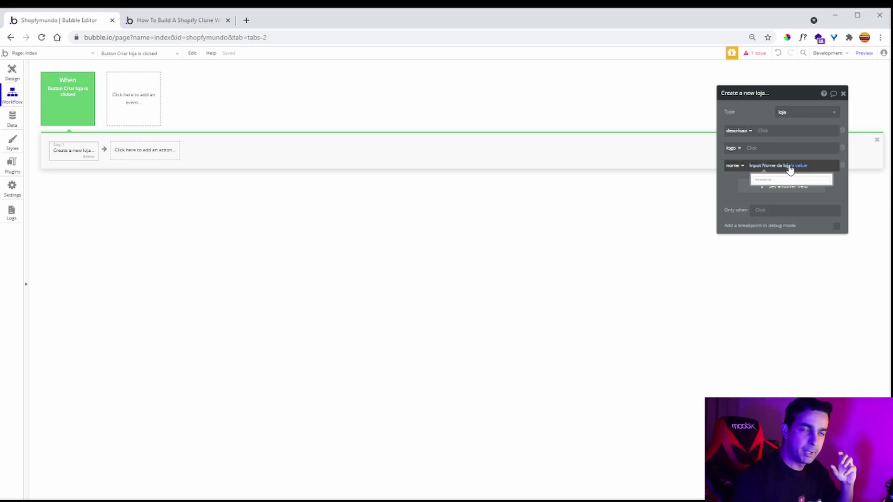
pyautogui.click(753, 149)
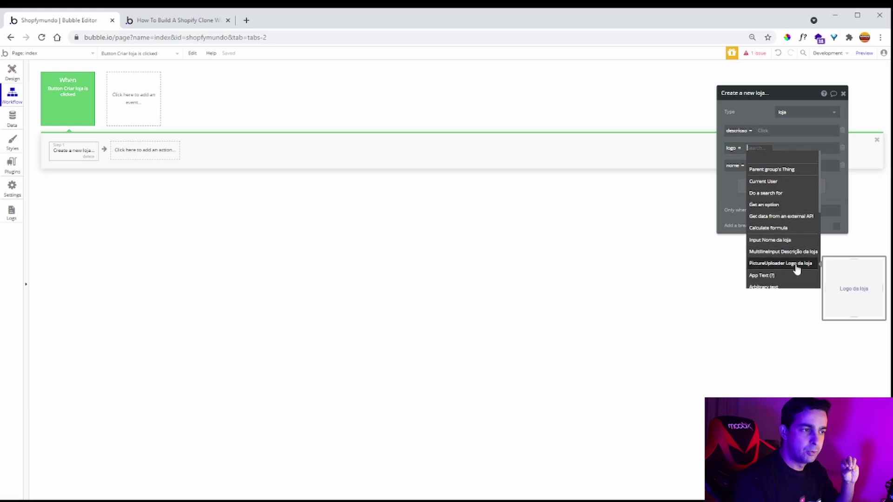
pyautogui.click(796, 268)
pyautogui.click(820, 156)
pyautogui.click(753, 103)
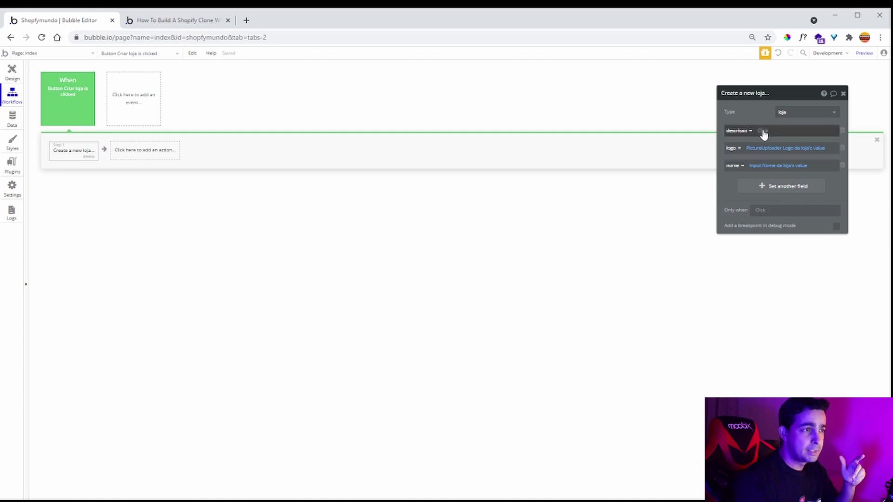
# - Set descricao to the Descrição da loja input's value, then review the User type's fields
pyautogui.click(762, 132)
pyautogui.click(796, 234)
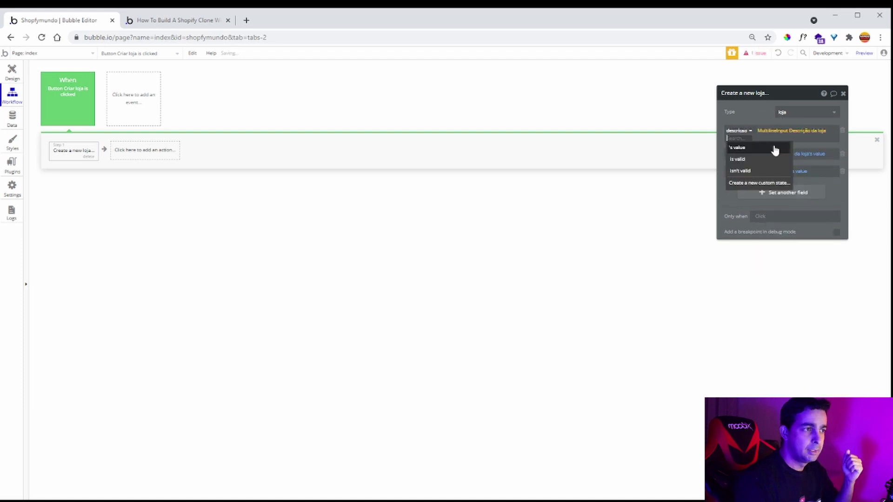
pyautogui.click(760, 112)
pyautogui.moveTo(760, 111); pyautogui.dragTo(684, 112)
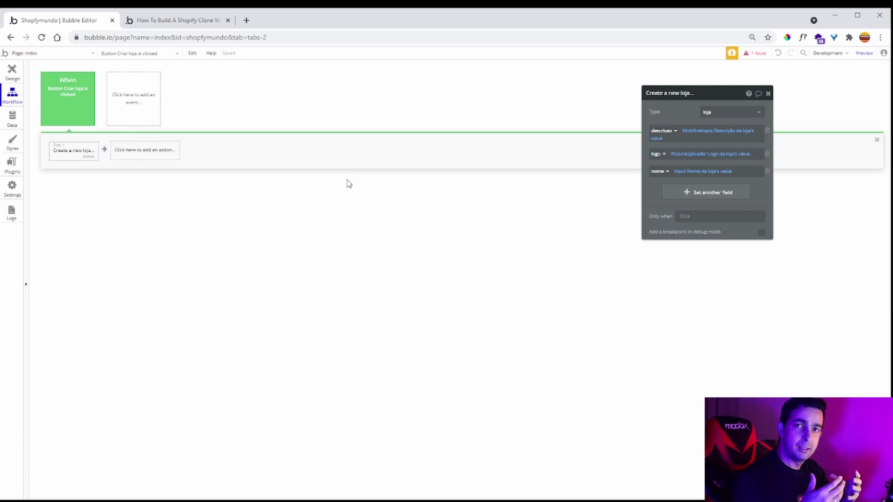
pyautogui.click(12, 119)
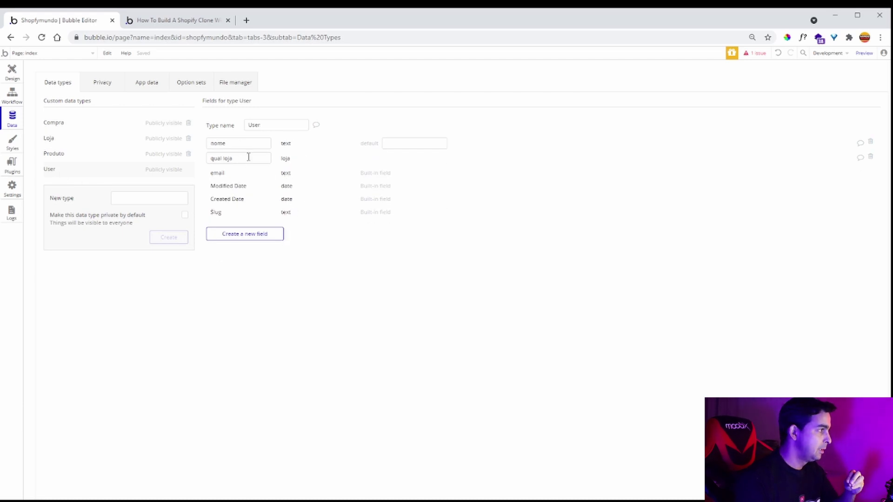
# - Add a Make changes to a thing step that modifies the Current User
pyautogui.click(12, 94)
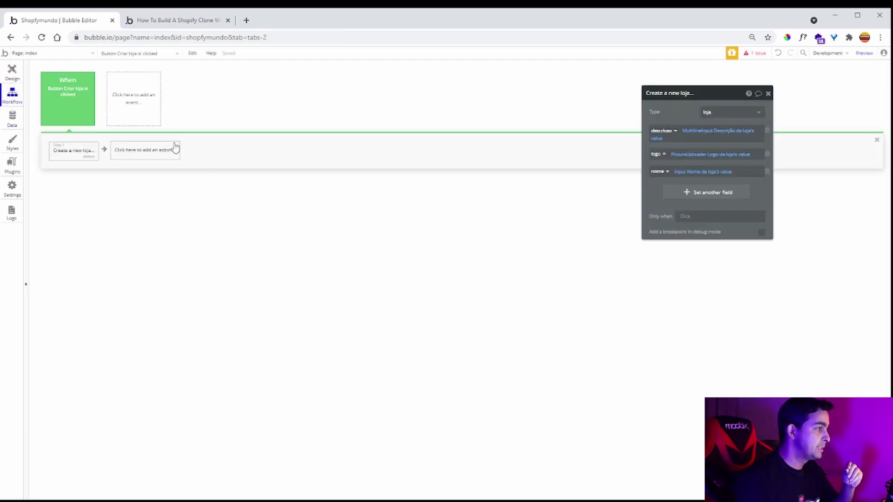
pyautogui.click(163, 150)
pyautogui.moveTo(149, 228)
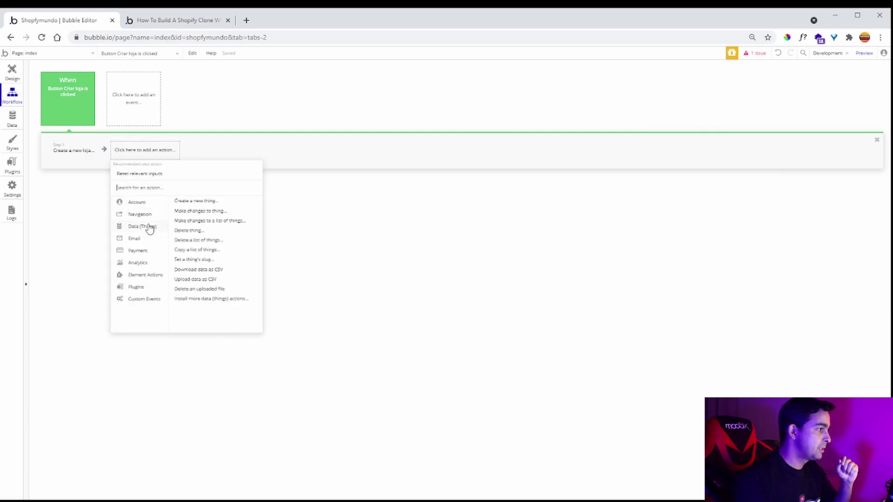
pyautogui.click(200, 211)
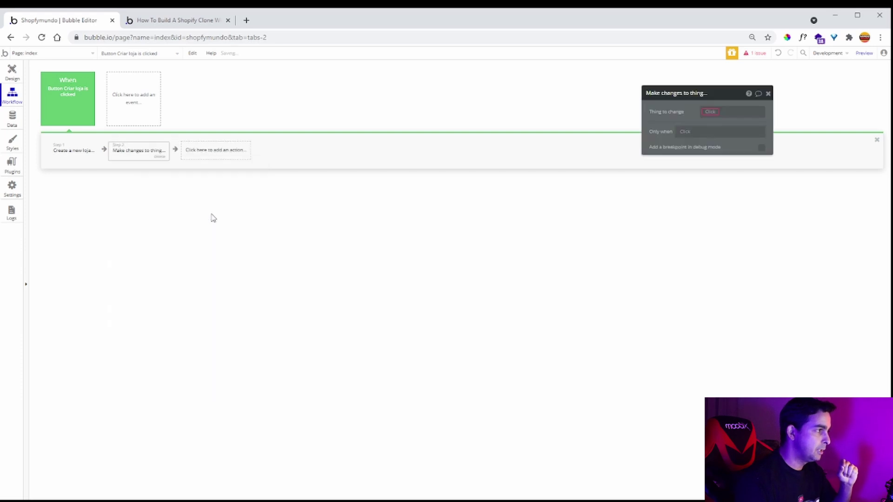
pyautogui.click(715, 115)
pyautogui.click(745, 133)
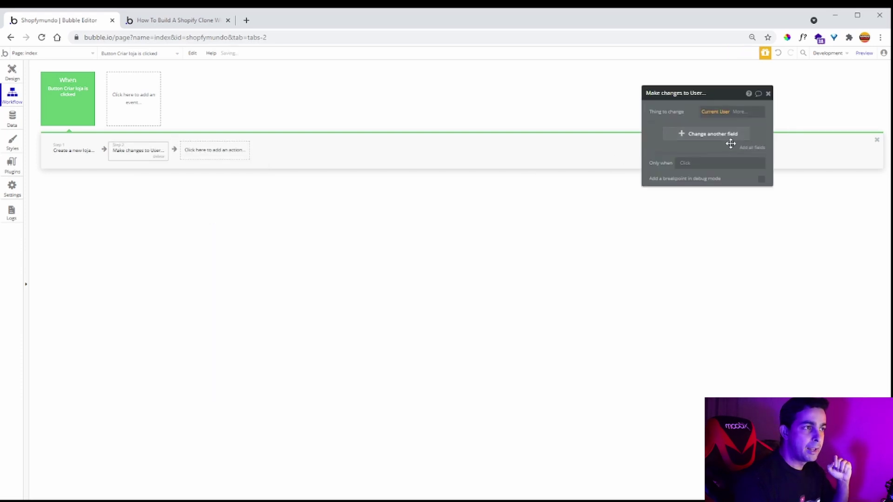
# - Set the user's qual loja to Result of step 1, then open the Geocode issue's General settings
pyautogui.click(717, 139)
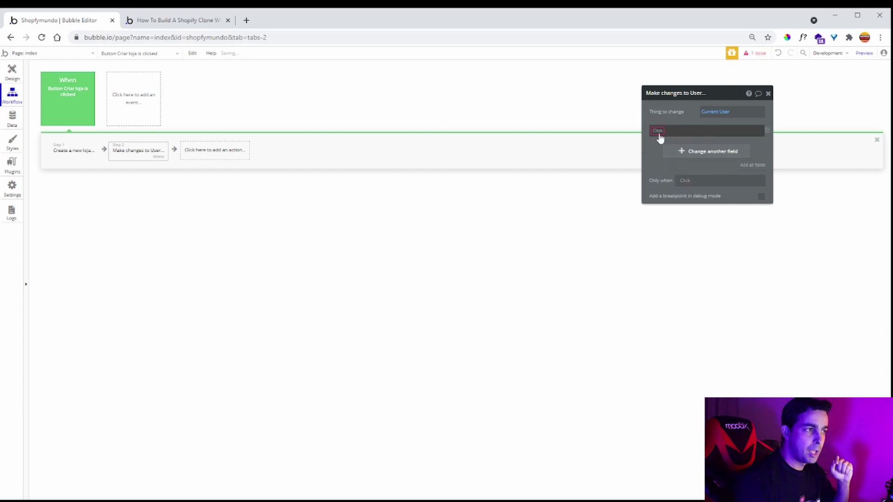
pyautogui.click(660, 133)
pyautogui.click(677, 152)
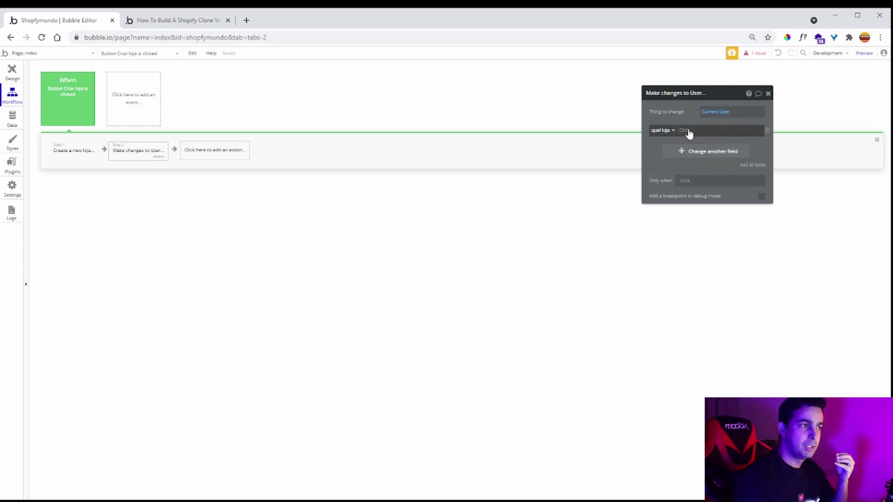
pyautogui.click(686, 133)
pyautogui.click(732, 175)
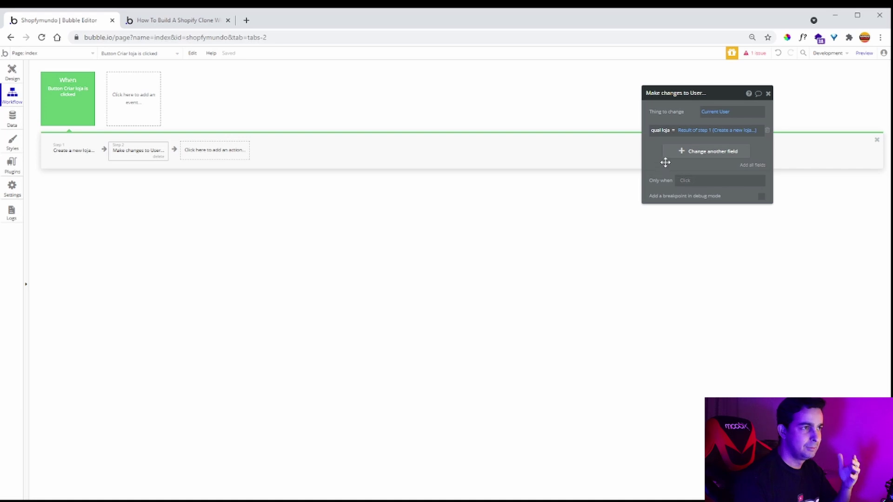
pyautogui.click(756, 53)
pyautogui.click(63, 158)
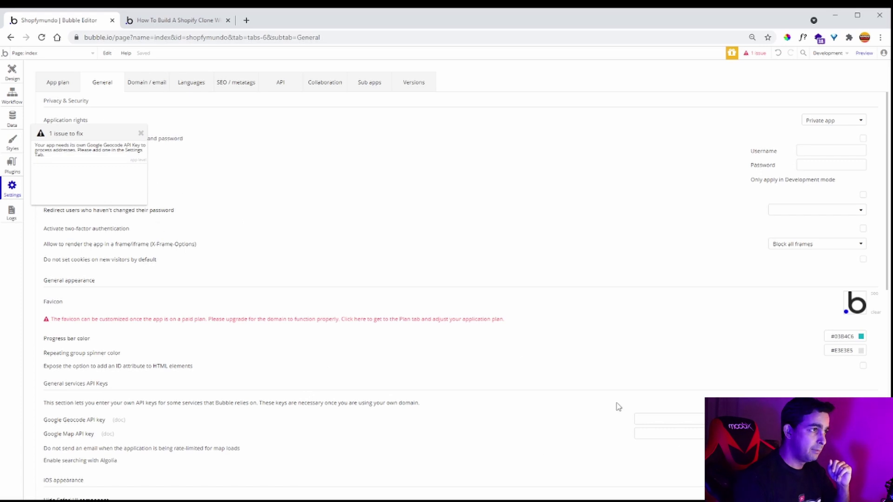
# - Leave Settings, return to the Criar loja click workflow, and open the action list for step 3
pyautogui.click(12, 73)
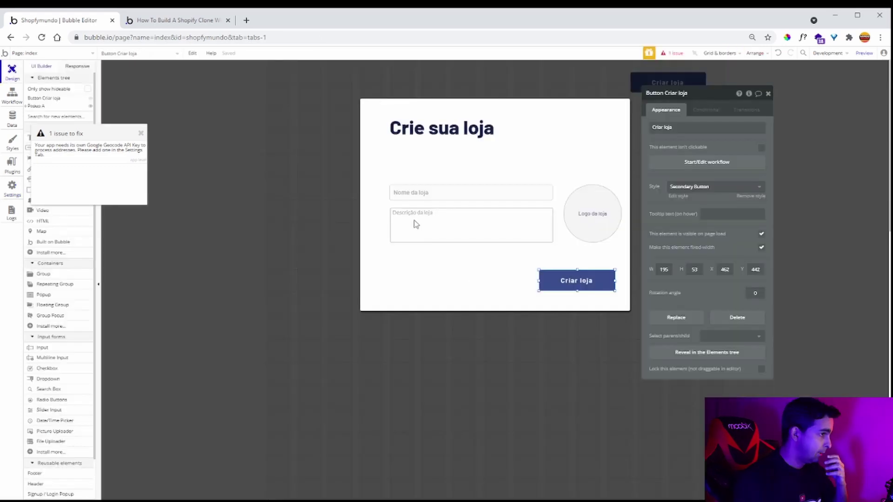
pyautogui.click(142, 135)
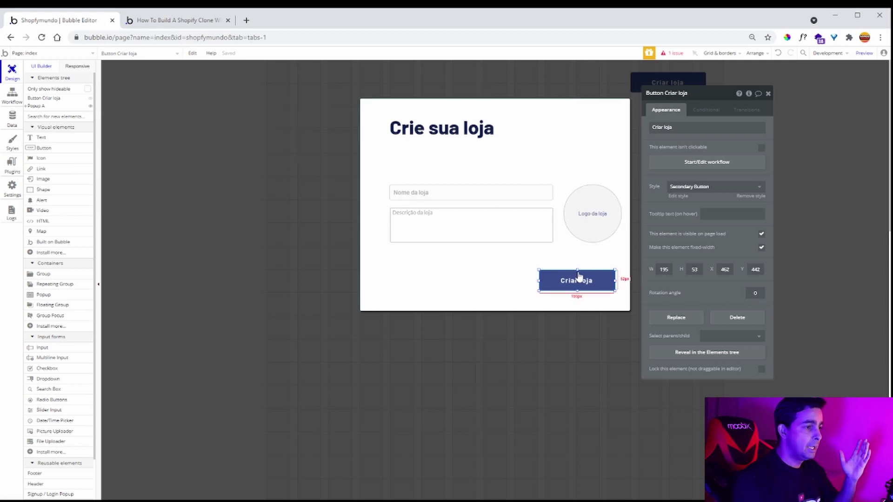
pyautogui.click(688, 163)
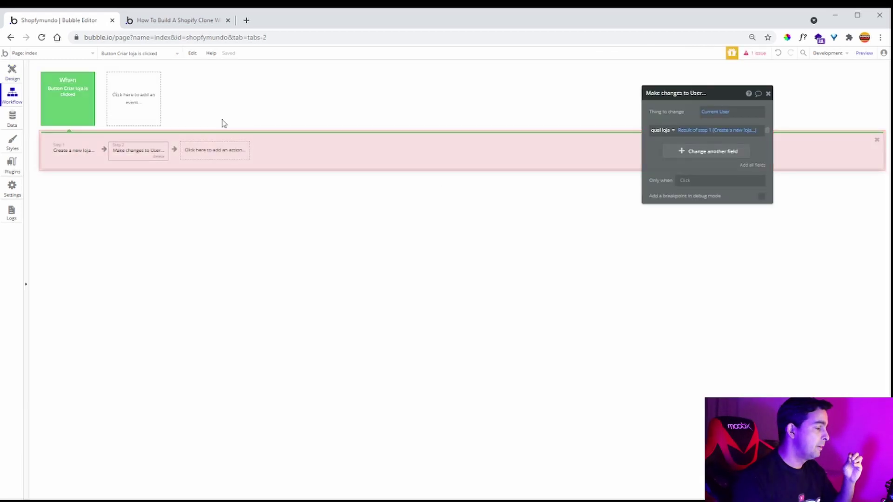
pyautogui.click(210, 151)
# - Add Reset relevant inputs and Hide Popup A steps to the Criar loja workflow
pyautogui.moveTo(218, 257)
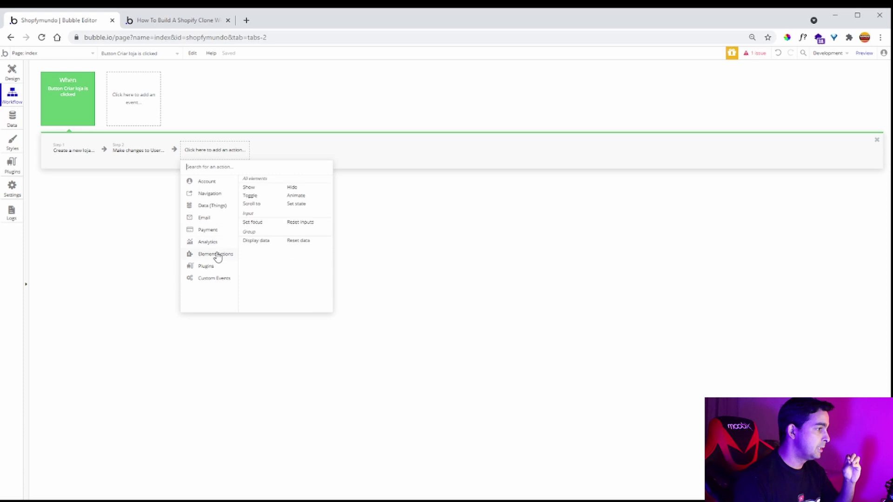
pyautogui.click(307, 223)
pyautogui.click(274, 156)
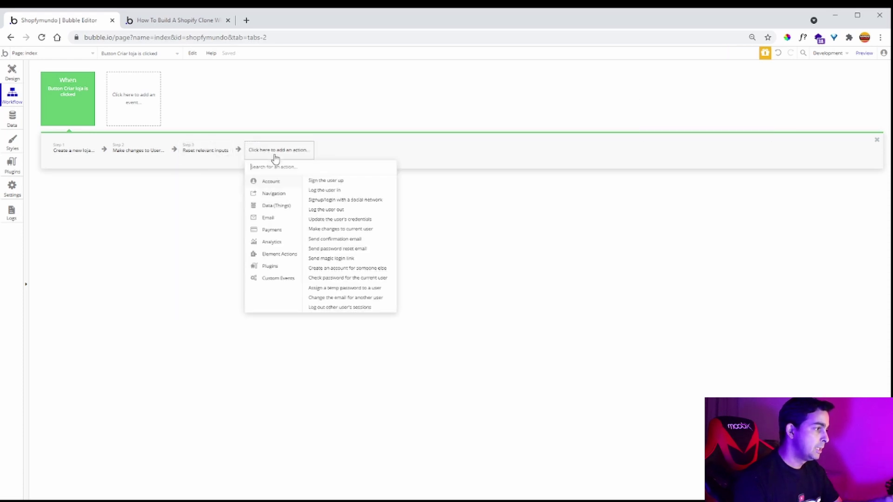
pyautogui.moveTo(281, 256)
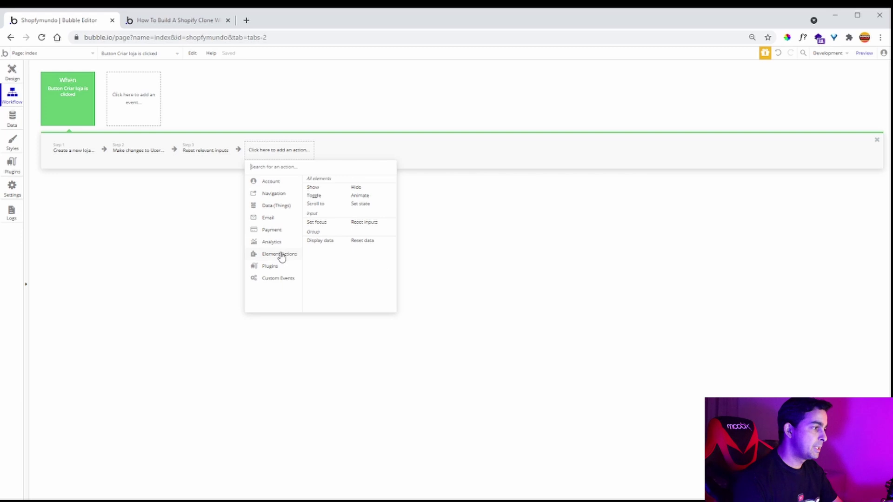
pyautogui.click(356, 188)
pyautogui.click(734, 112)
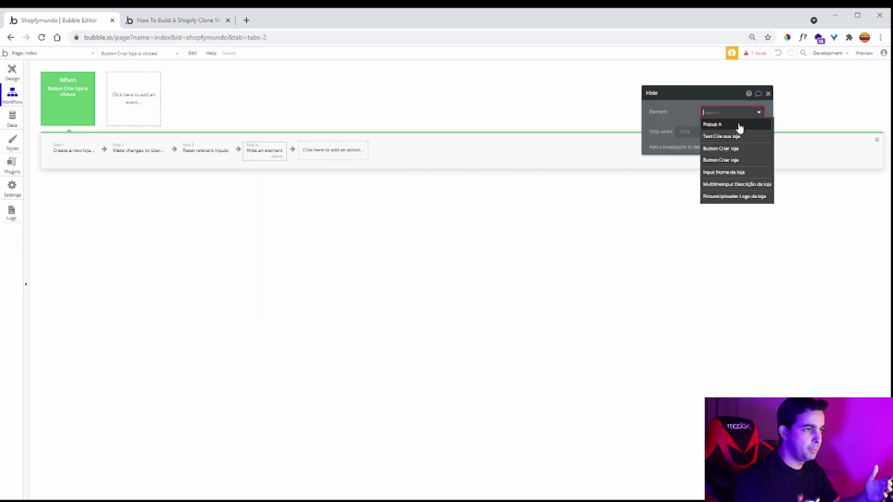
pyautogui.click(738, 123)
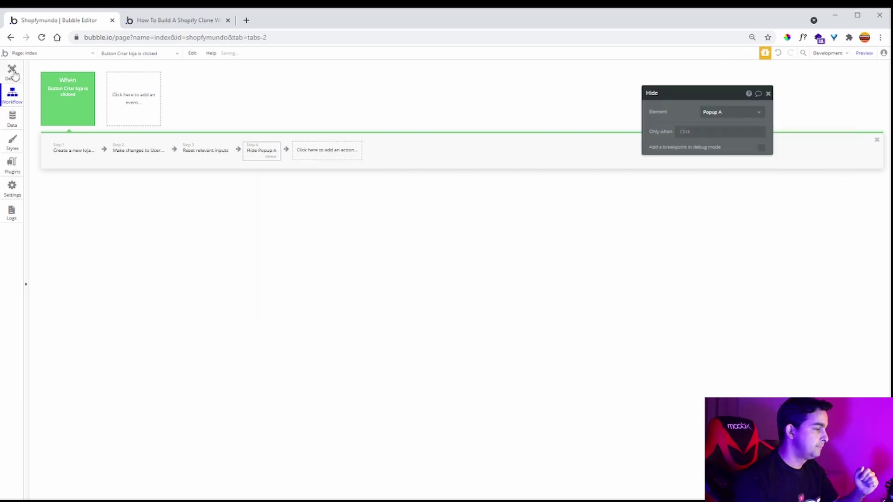
# - Rename the store popup from Popup A to 'Popup criar loja'
pyautogui.click(12, 72)
pyautogui.click(472, 277)
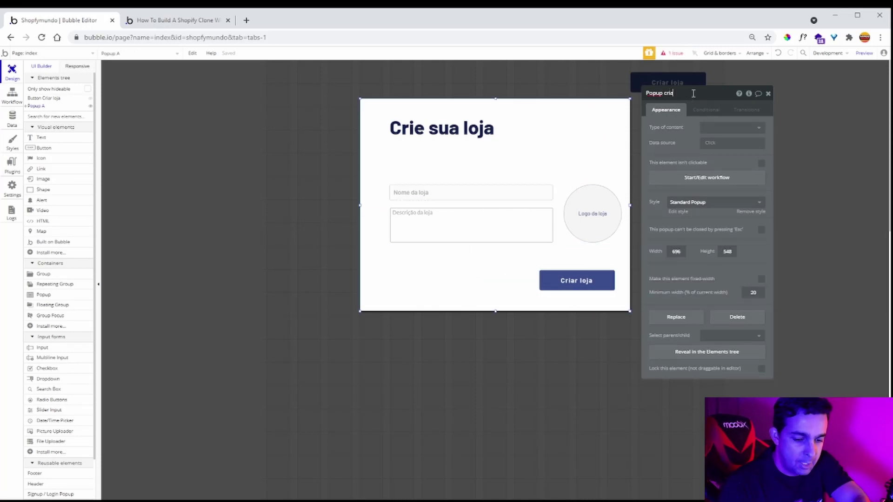
pyautogui.click(670, 146)
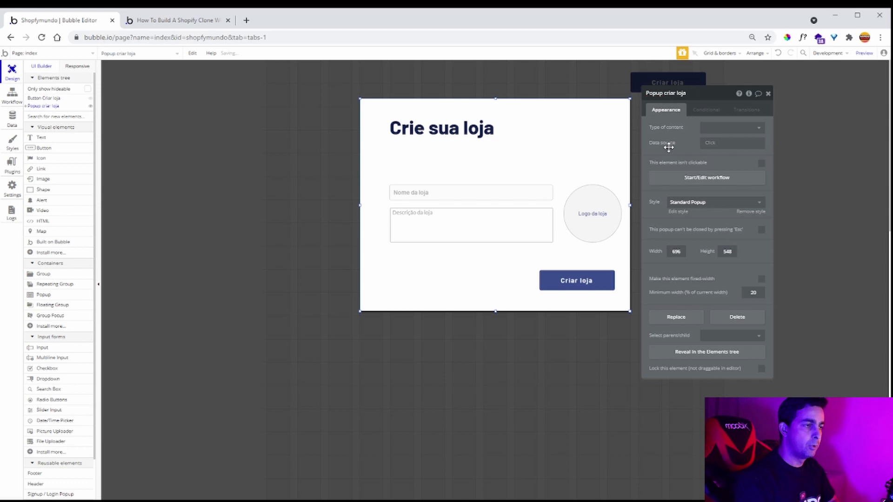
pyautogui.click(768, 94)
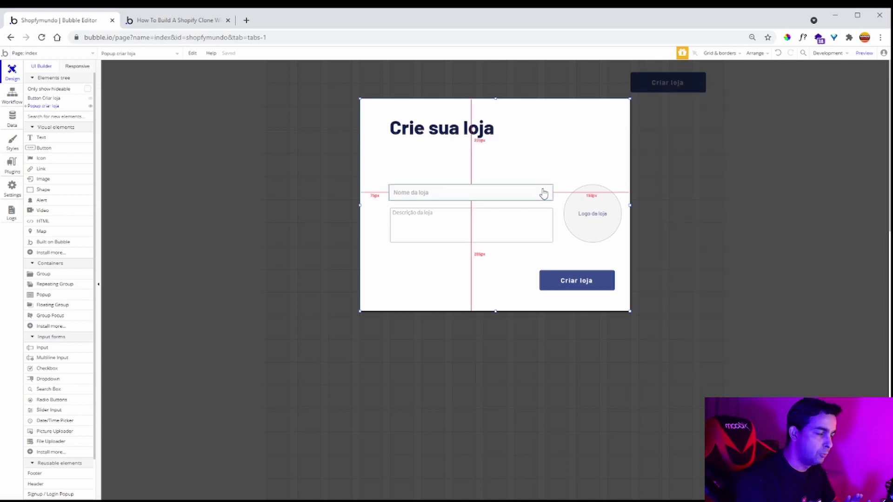
# - Read down the Shopify-clone guide's navigation section, then go back to the Shopfymundo editor's index page
pyautogui.doubleClick(478, 369)
pyautogui.click(173, 20)
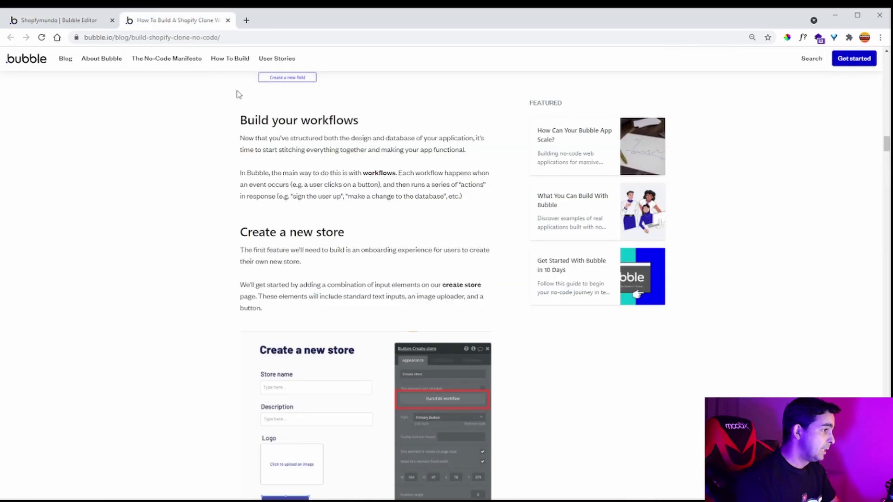
pyautogui.scroll(-3, 361, 232)
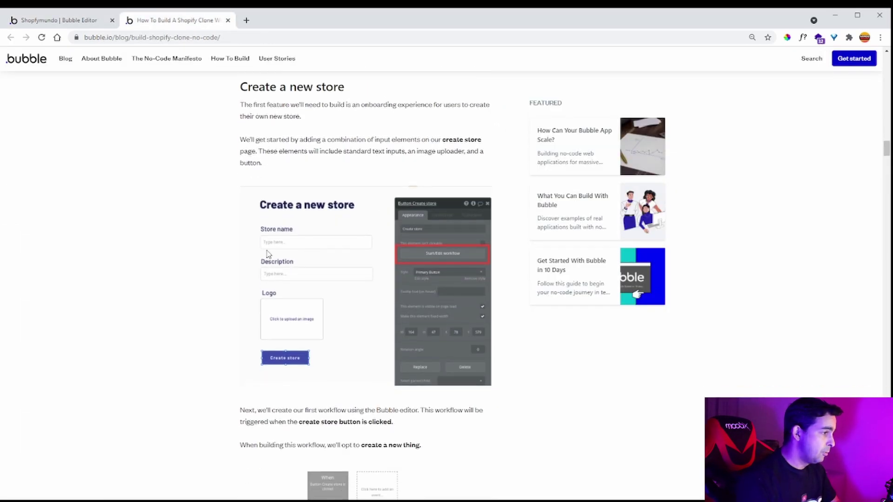
pyautogui.scroll(-3, 445, 259)
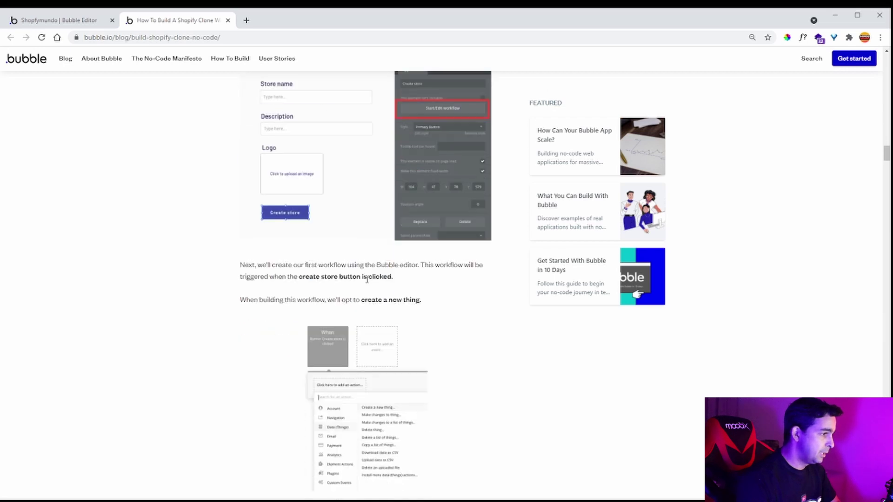
pyautogui.scroll(-3, 365, 295)
pyautogui.scroll(-3, 385, 311)
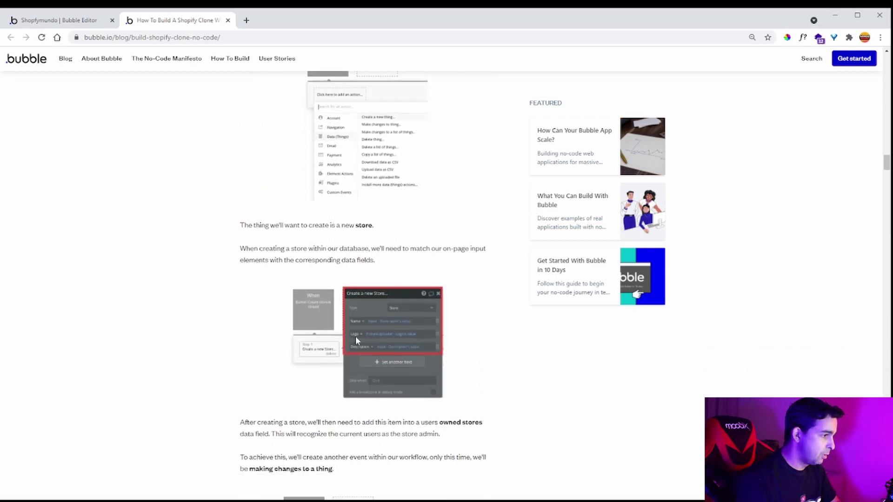
pyautogui.scroll(-3, 387, 342)
pyautogui.scroll(-3, 339, 351)
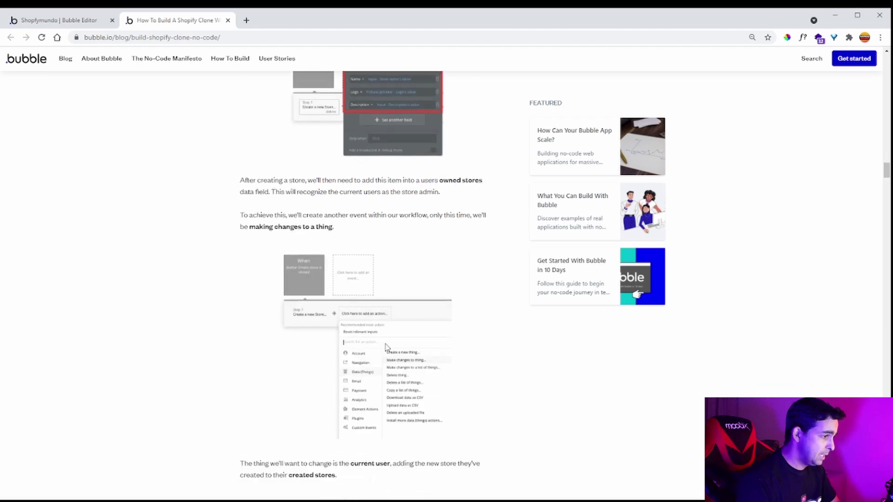
pyautogui.scroll(-3, 363, 382)
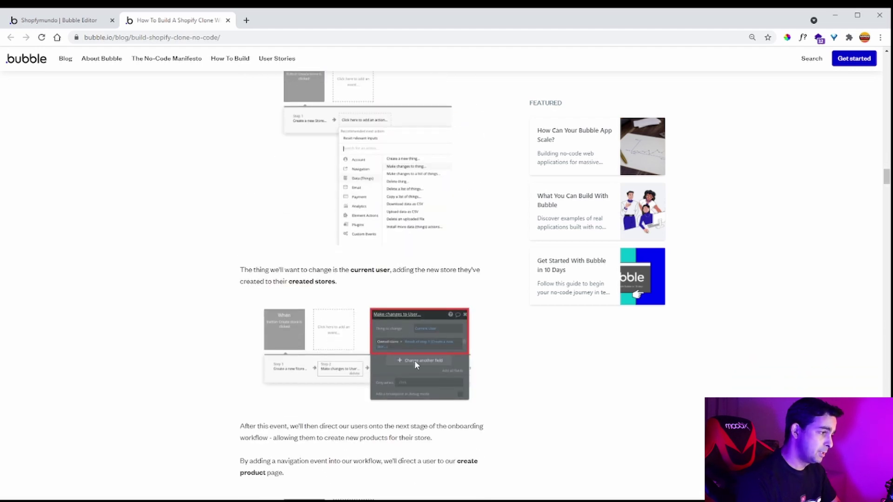
pyautogui.scroll(-5, 414, 360)
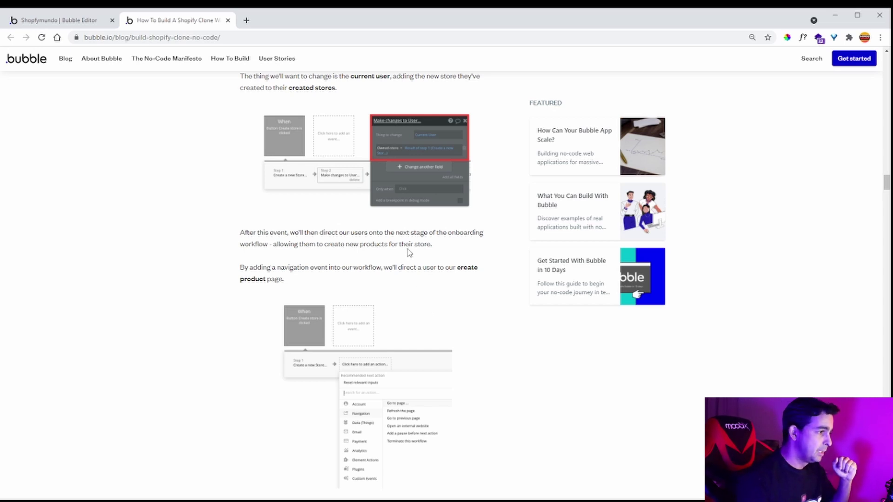
pyautogui.scroll(-2, 407, 251)
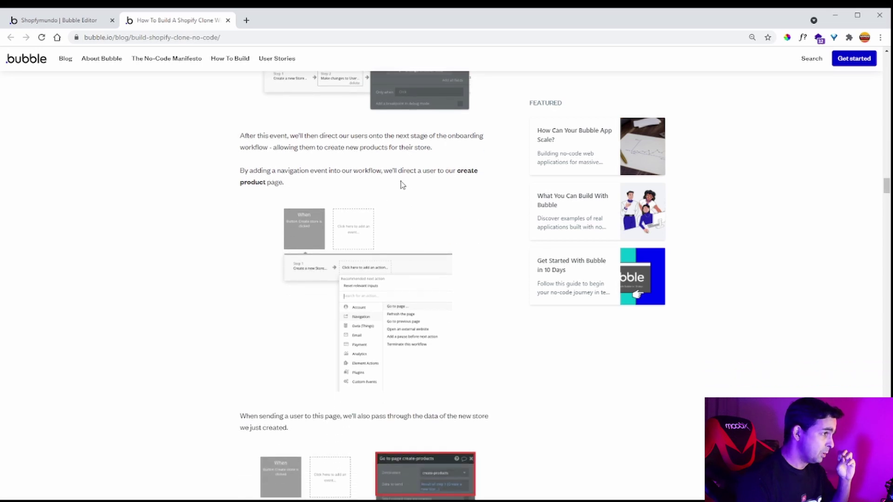
pyautogui.scroll(-1, 402, 184)
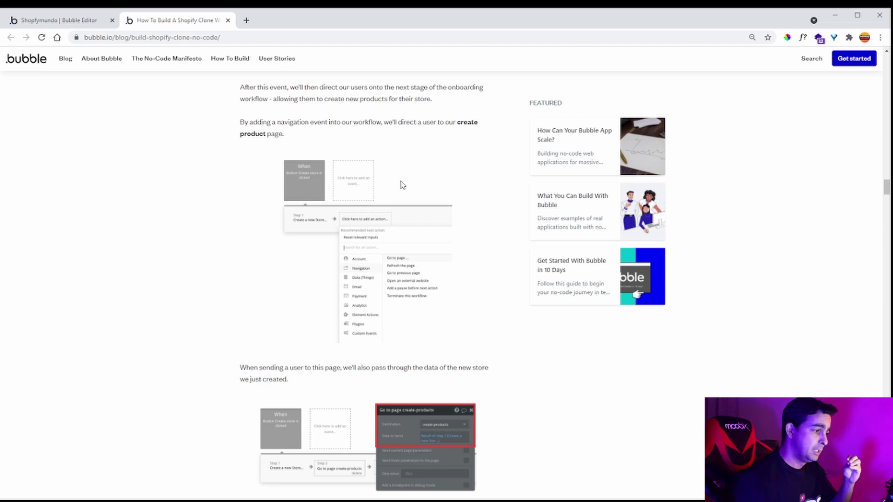
pyautogui.scroll(-1, 402, 185)
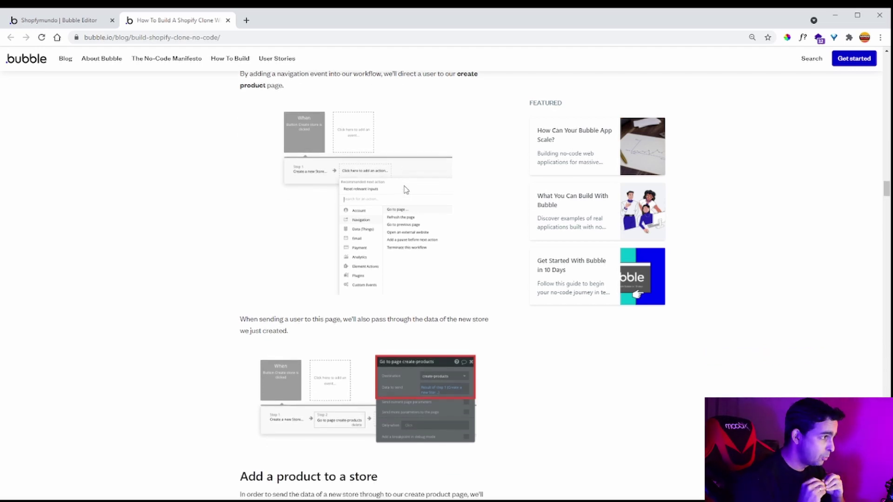
pyautogui.scroll(1, 437, 227)
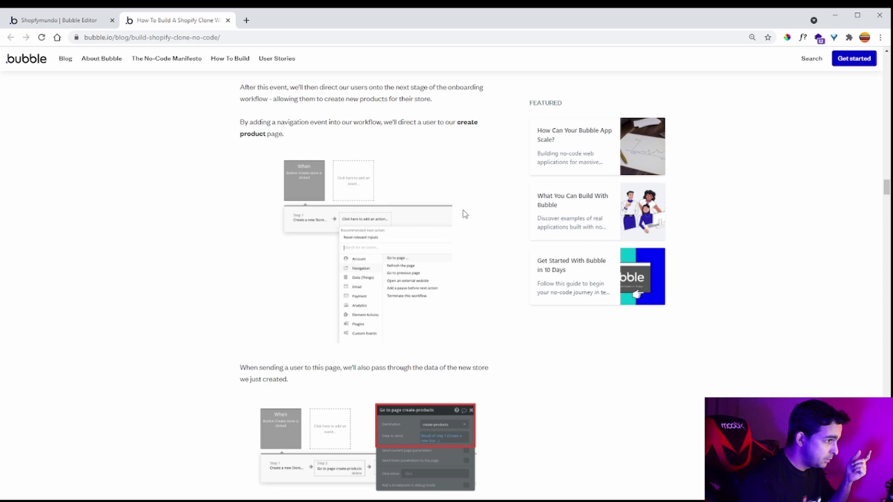
pyautogui.scroll(-2, 465, 214)
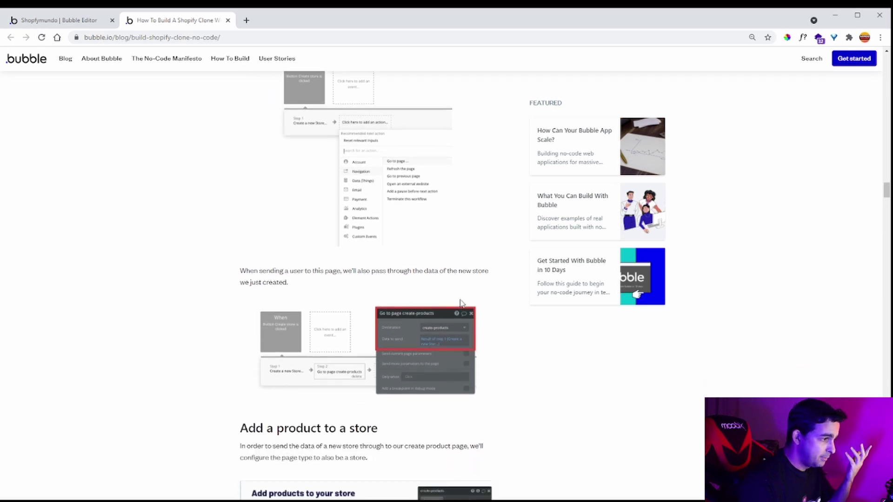
pyautogui.scroll(-2, 479, 269)
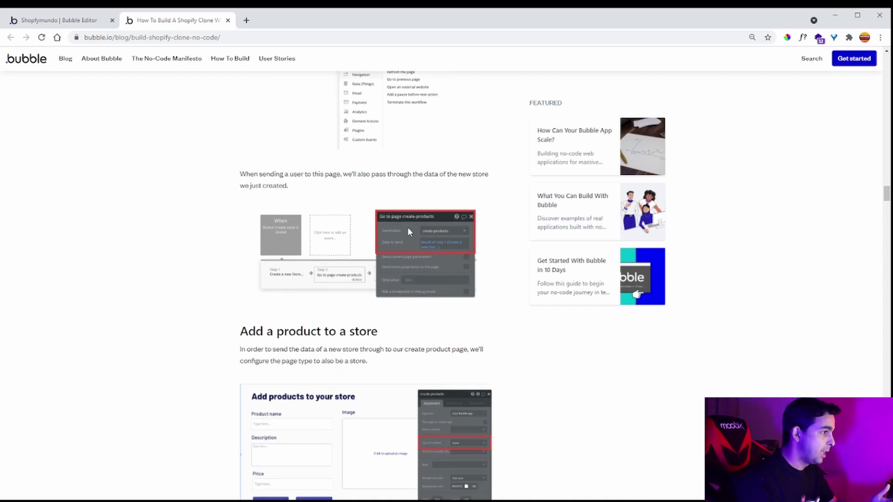
pyautogui.click(32, 21)
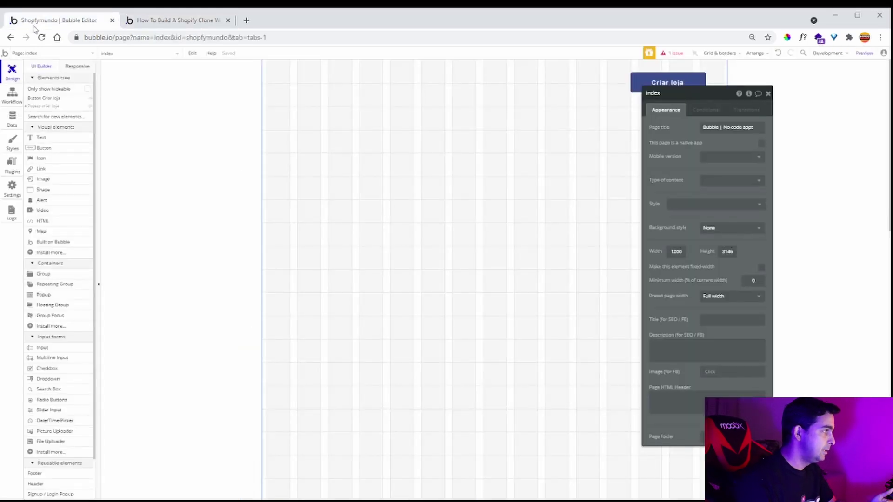
# - Add a new blank page named criar_produto
pyautogui.click(69, 55)
pyautogui.click(58, 100)
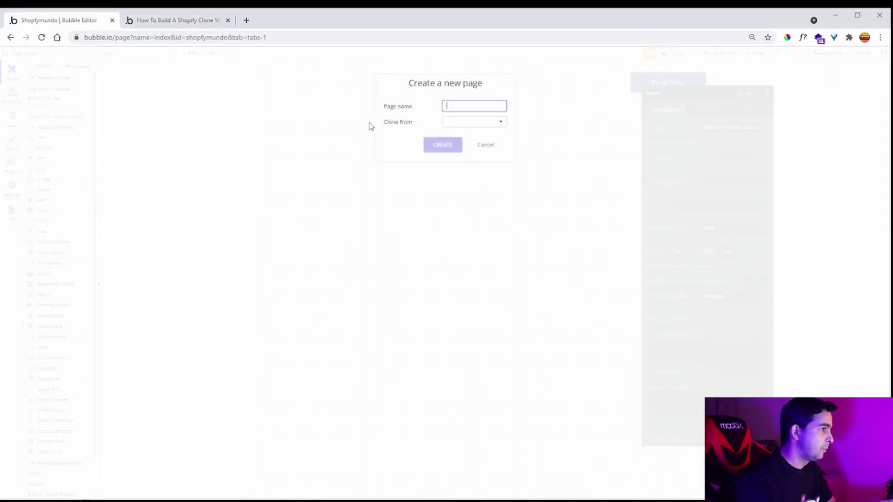
pyautogui.write('criar')
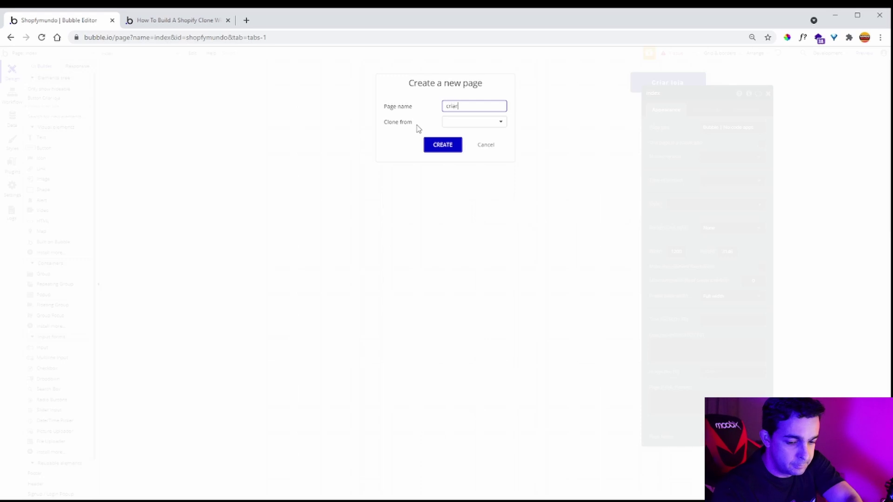
pyautogui.write('_produto')
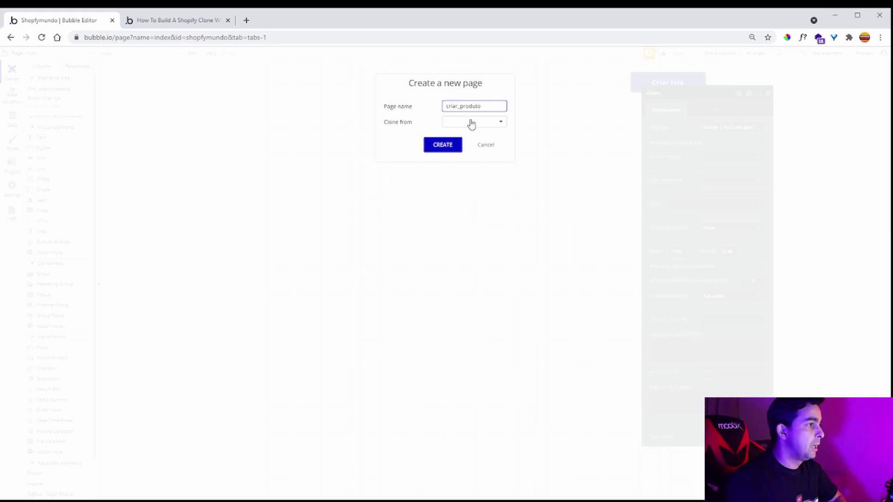
pyautogui.click(439, 147)
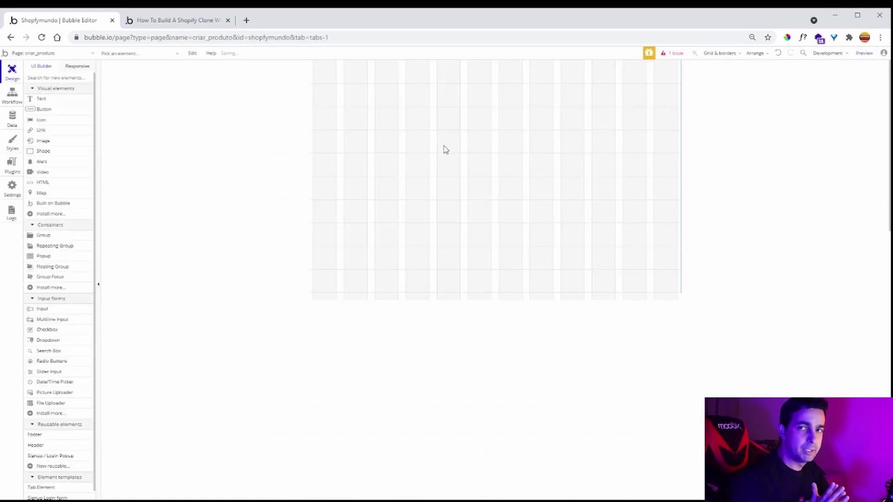
# - Stretch the criar_produto page's height from 600 to 1136
pyautogui.doubleClick(496, 294)
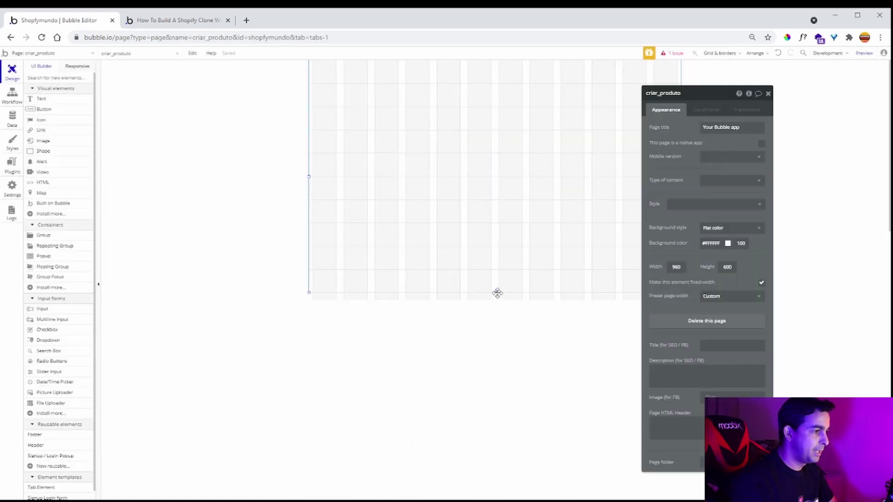
pyautogui.moveTo(497, 293); pyautogui.dragTo(517, 499)
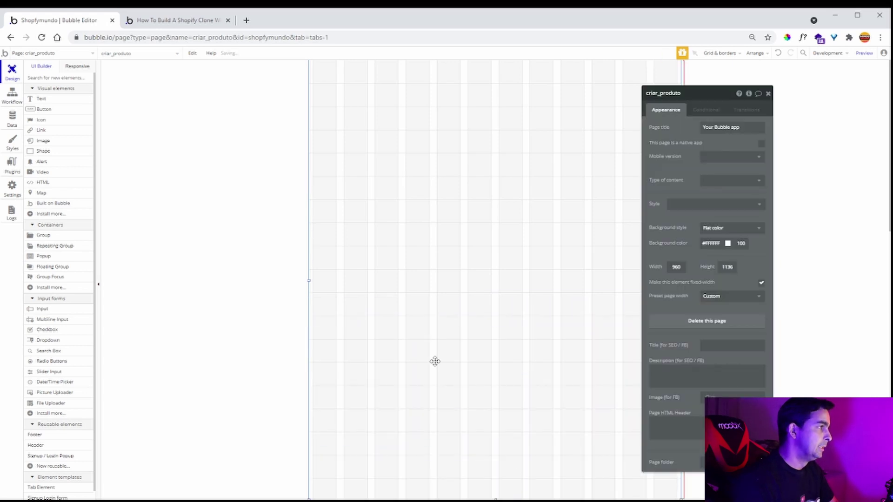
pyautogui.click(86, 54)
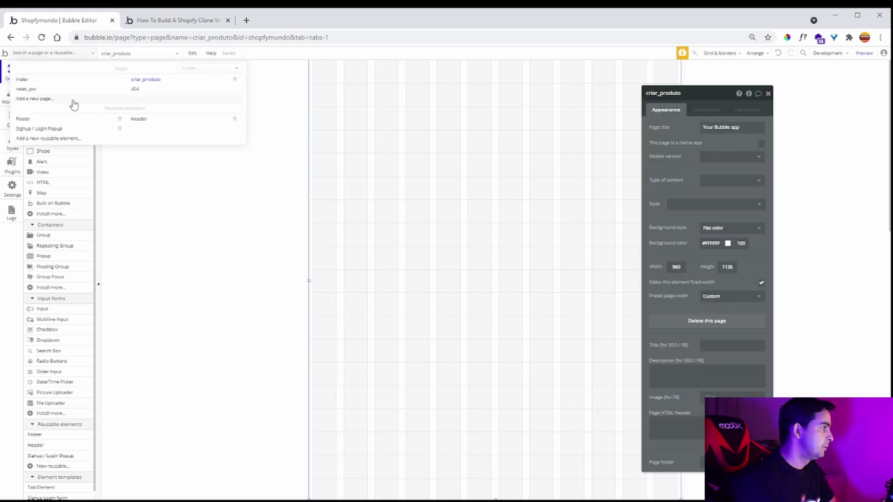
pyautogui.click(237, 80)
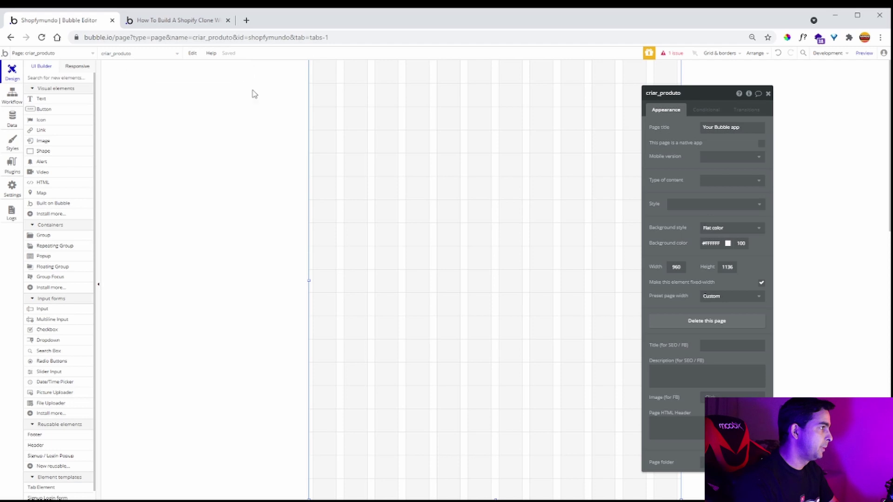
pyautogui.click(86, 54)
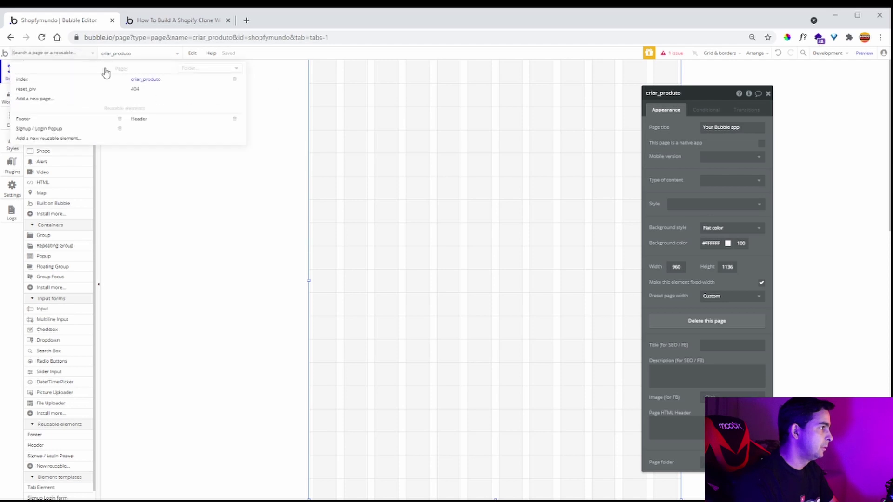
# - Delete criar_produto and create a page cria_produto cloned from index
pyautogui.click(234, 81)
pyautogui.click(446, 136)
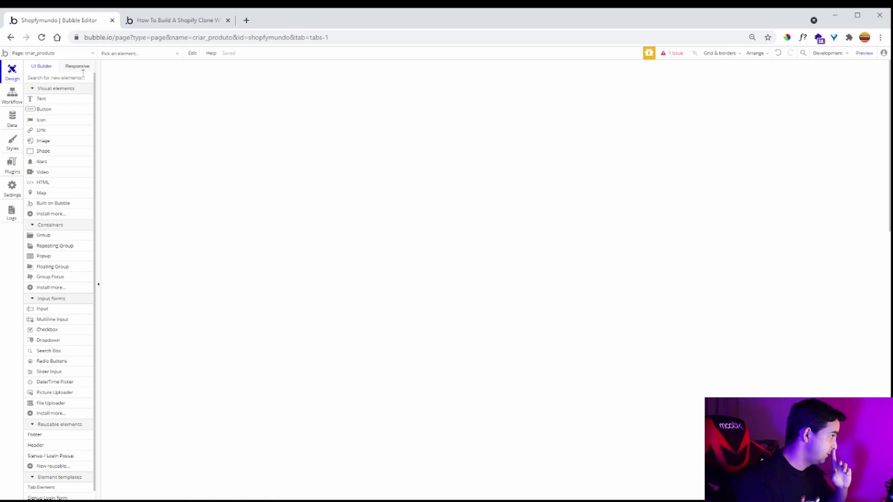
pyautogui.click(89, 54)
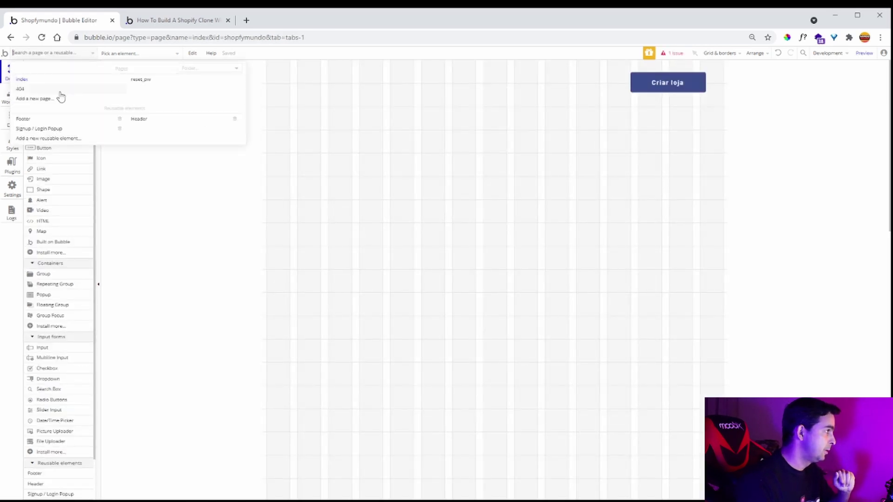
pyautogui.click(58, 99)
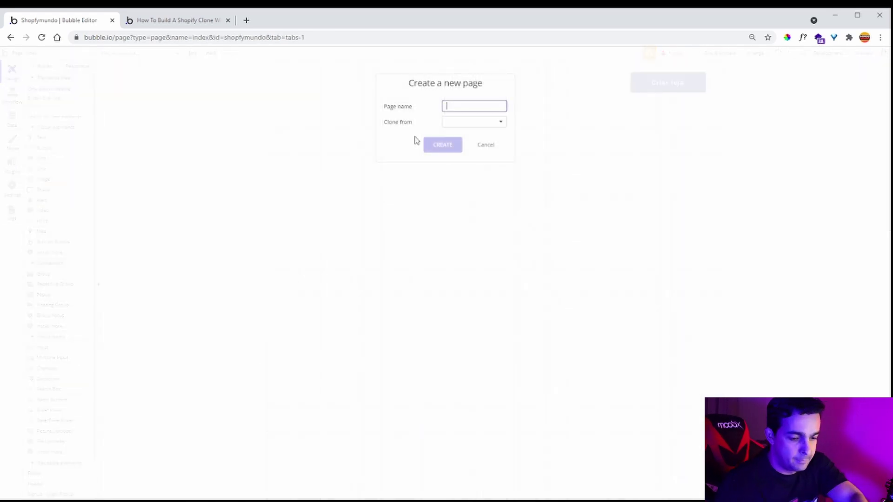
pyautogui.write('cria_produto')
pyautogui.click(468, 122)
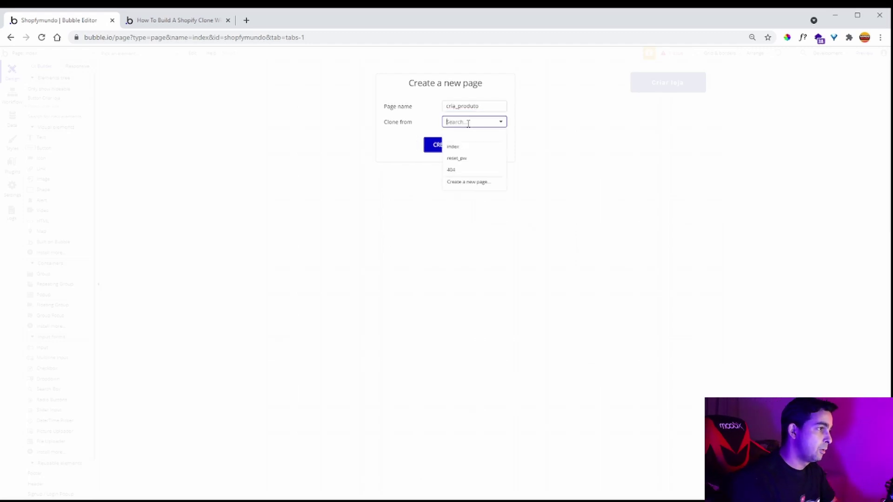
pyautogui.click(465, 147)
pyautogui.click(436, 145)
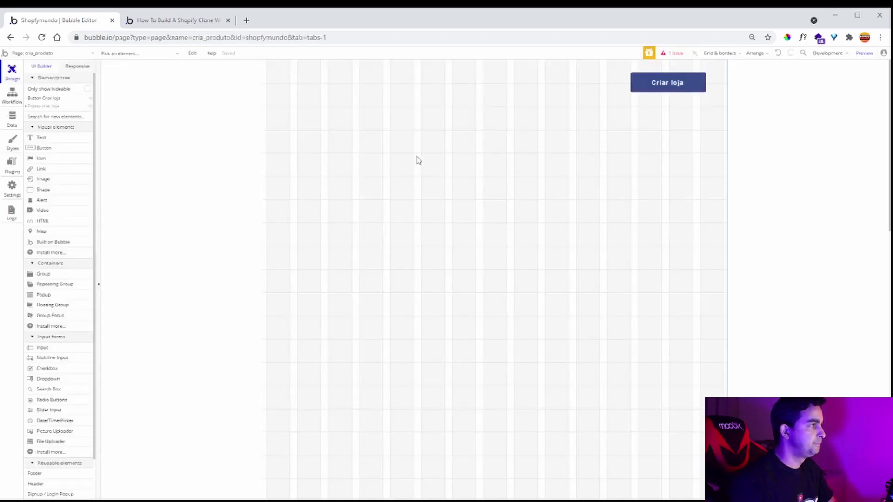
# - Rename the cria_produto page's store popup to 'Popup criar p'
pyautogui.click(47, 106)
pyautogui.click(696, 94)
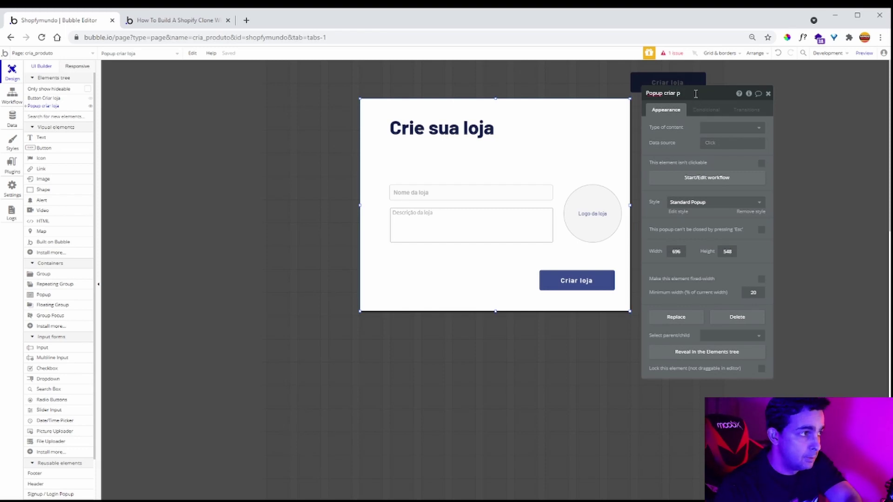
pyautogui.write('p')
pyautogui.click(767, 93)
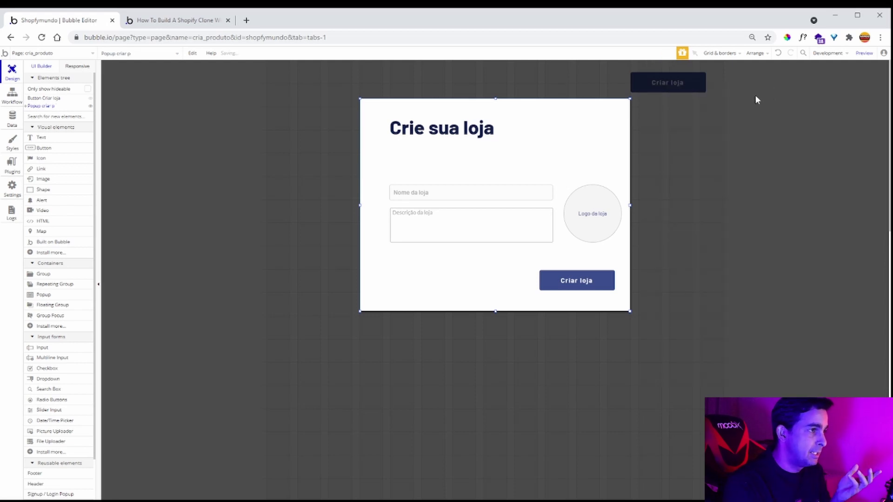
# - Copy the popup's heading, name and description inputs, logo uploader and Criar loja button onto the page
pyautogui.click(454, 133)
pyautogui.keyDown('shift'); pyautogui.click(443, 197); pyautogui.keyUp('shift')
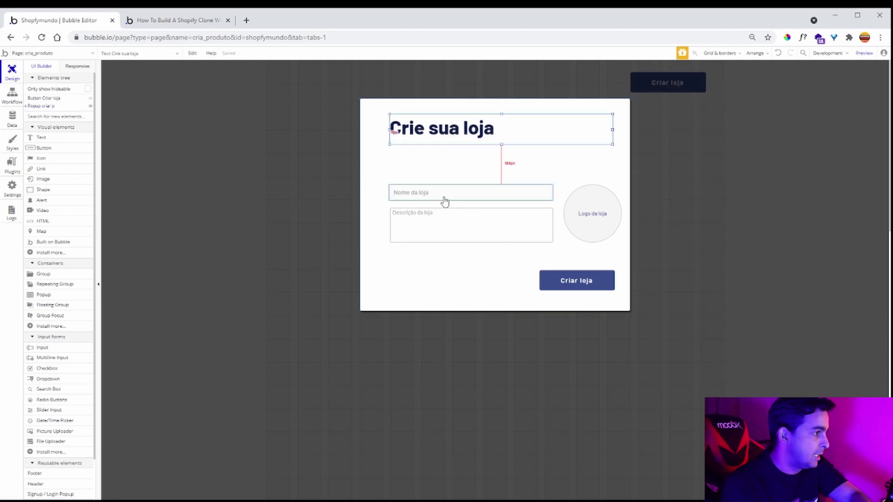
pyautogui.keyDown('shift'); pyautogui.click(454, 226); pyautogui.keyUp('shift')
pyautogui.keyDown('shift'); pyautogui.click(572, 231); pyautogui.keyUp('shift')
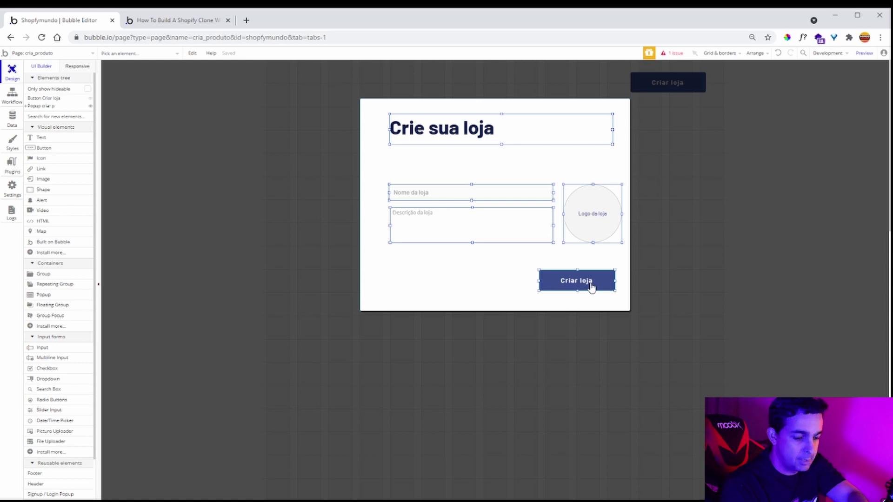
pyautogui.click(566, 330)
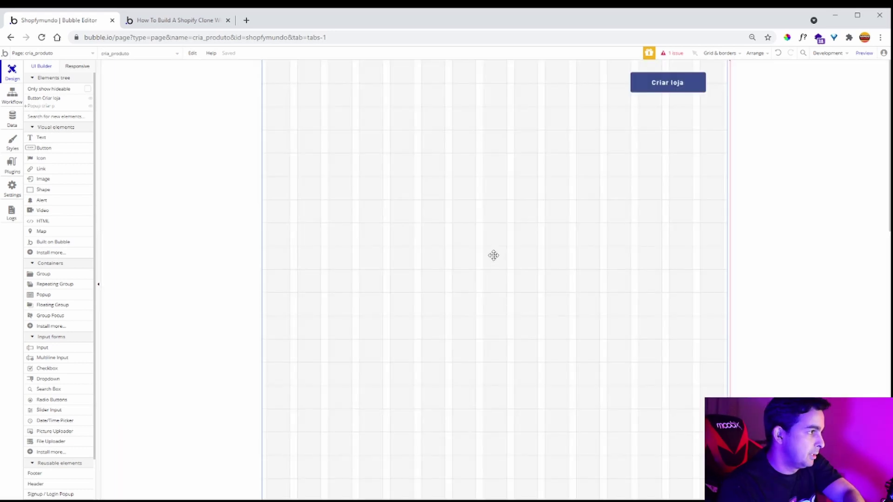
pyautogui.hotkey('ctrl', 'v')
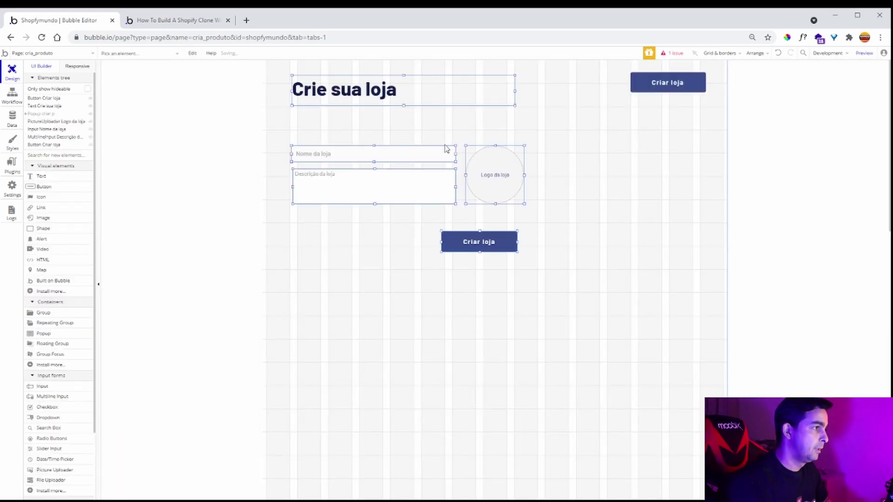
# - Move the pasted form down-right, retitle its heading 'Crie um novo produto', and view Produto's fields
pyautogui.moveTo(445, 147); pyautogui.dragTo(524, 208)
pyautogui.click(488, 146)
pyautogui.doubleClick(488, 146)
pyautogui.write('Crie um novo produto')
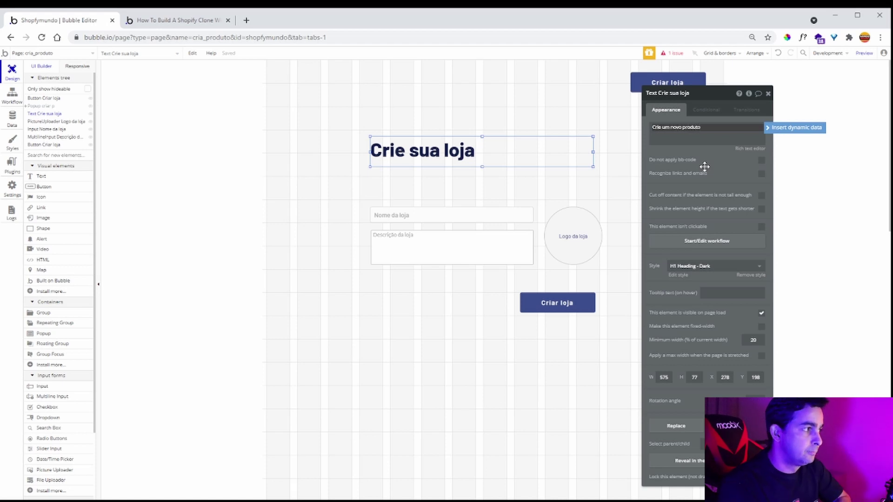
pyautogui.click(709, 172)
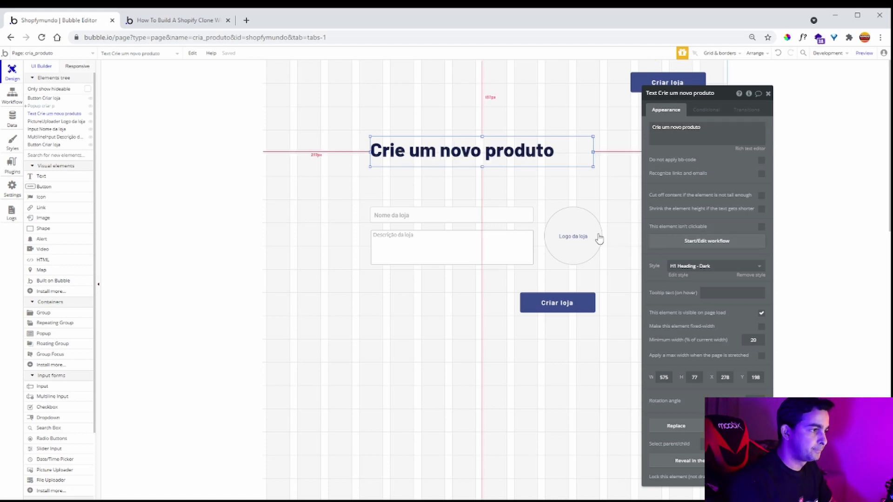
pyautogui.click(7, 120)
pyautogui.click(68, 153)
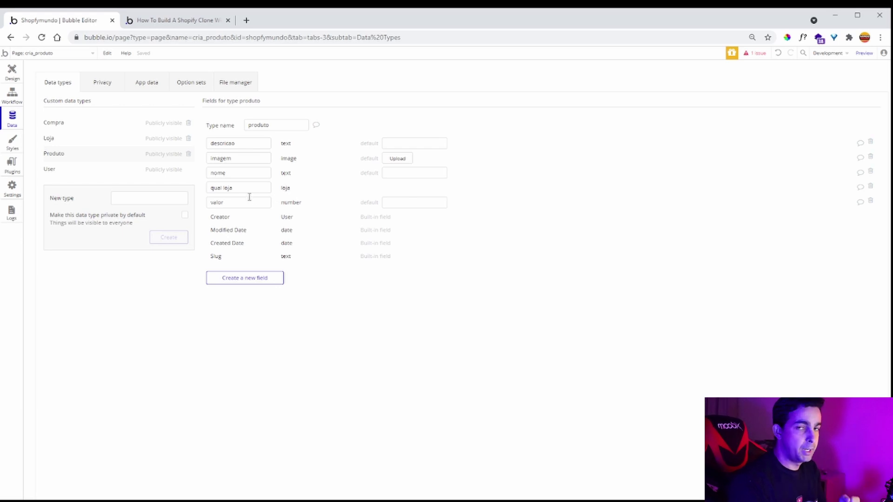
# - Back on the cria_produto design, inspect the Nome da loja, Descrição da loja and Logo da loja elements
pyautogui.click(12, 72)
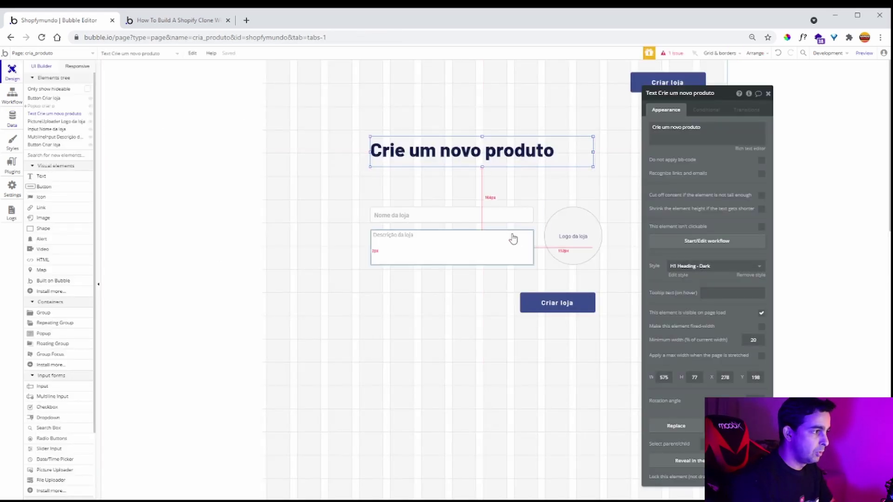
pyautogui.click(439, 212)
pyautogui.click(442, 240)
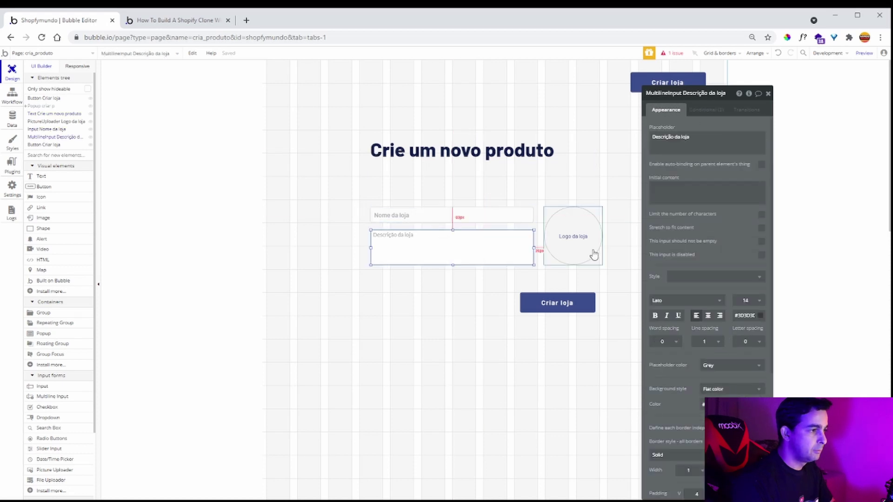
pyautogui.click(592, 251)
# - Recheck the Produto fields and select the Nome da loja input
pyautogui.click(11, 119)
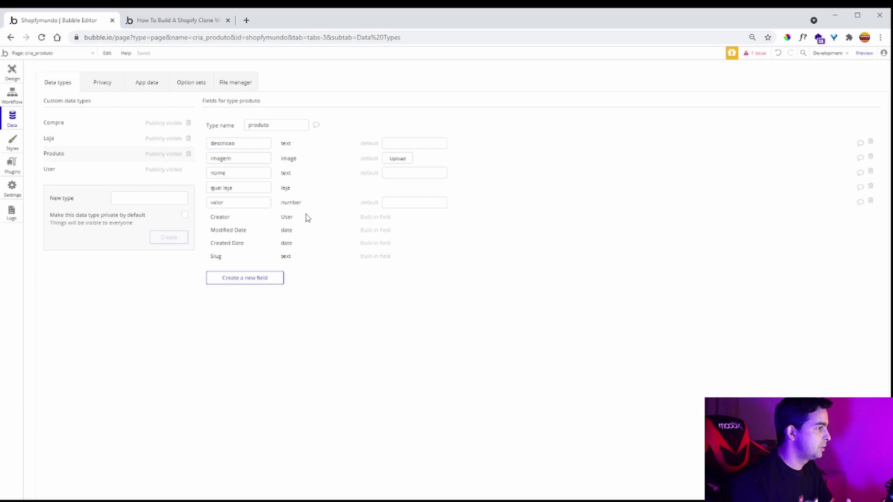
pyautogui.click(10, 70)
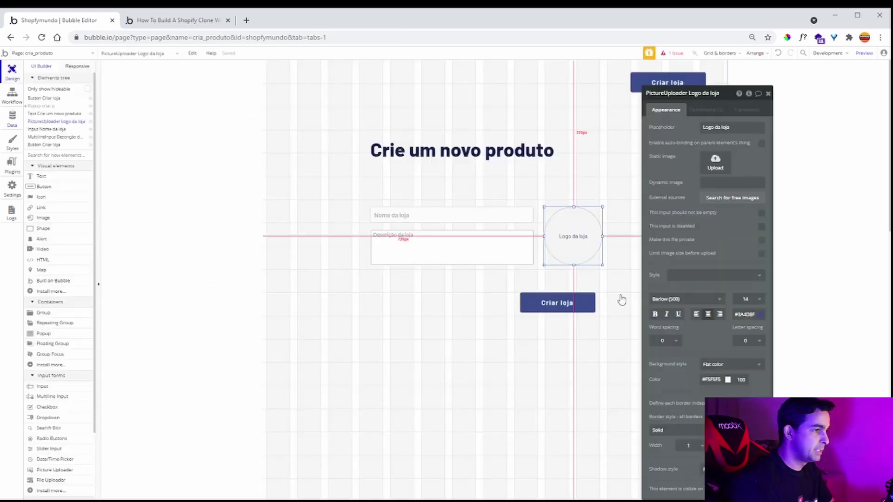
pyautogui.click(433, 214)
# - Duplicate the Nome da loja input and place the copy below the description box
pyautogui.hotkey('ctrl', 'c')
pyautogui.hotkey('ctrl', 'v')
pyautogui.moveTo(448, 225); pyautogui.dragTo(443, 283)
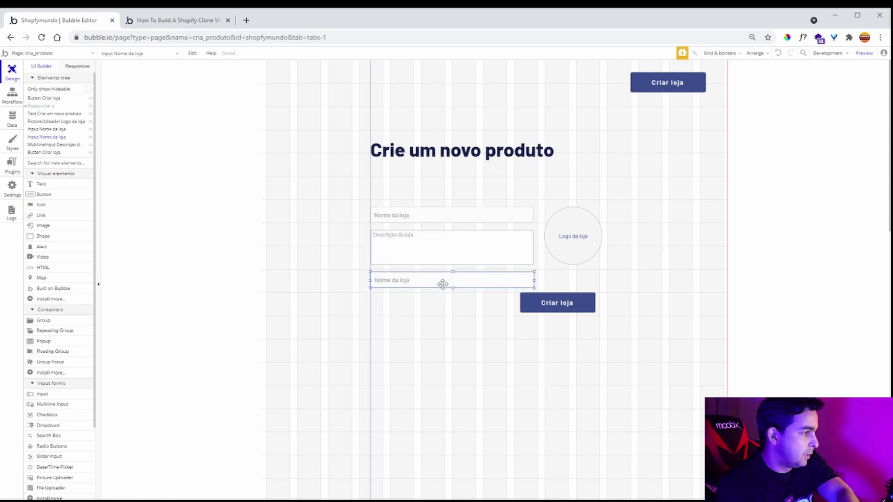
# - Give the copied input placeholder 'Valor do produto', Decimal content format and 2 decimal places
pyautogui.doubleClick(495, 281)
pyautogui.tripleClick(730, 127)
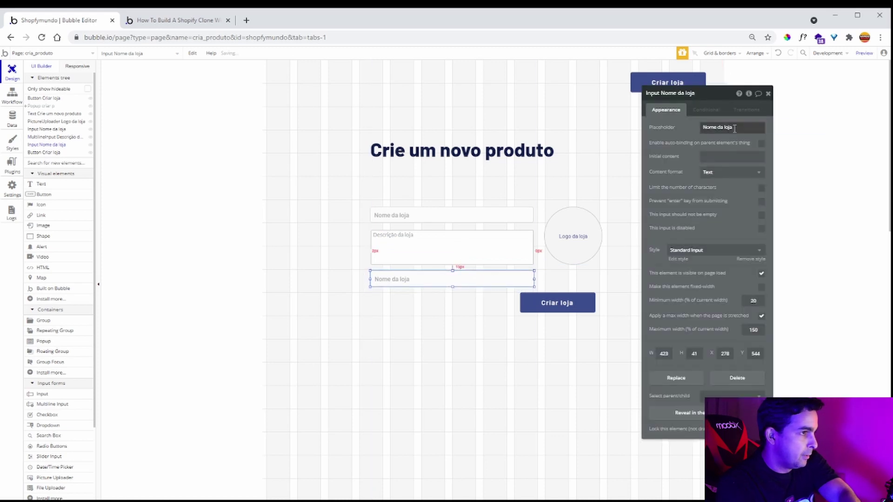
pyautogui.write('Valo')
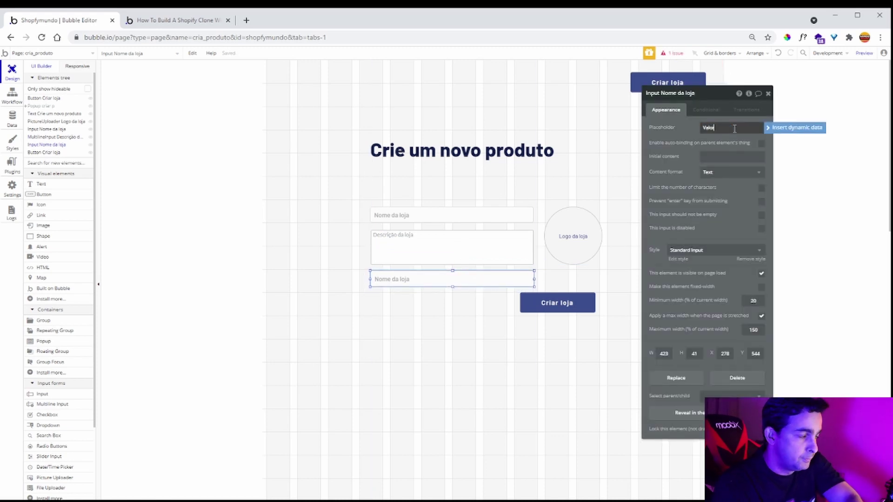
pyautogui.write('r do produto')
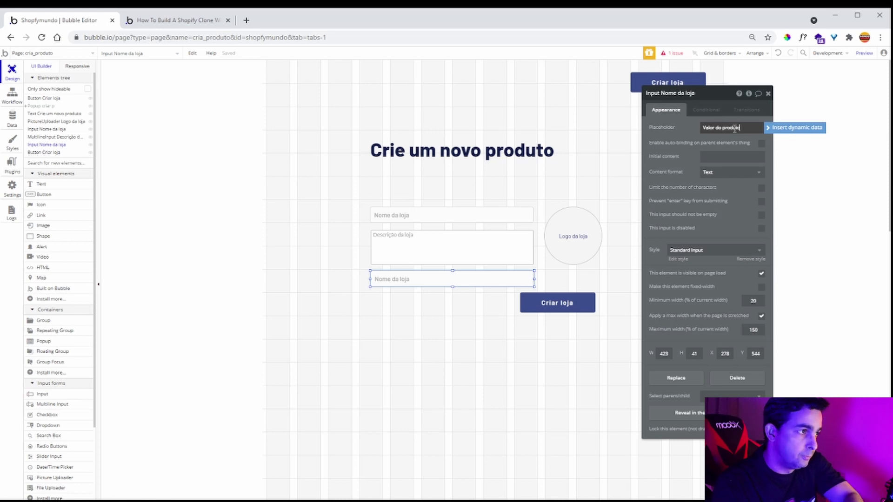
pyautogui.click(727, 173)
pyautogui.click(730, 232)
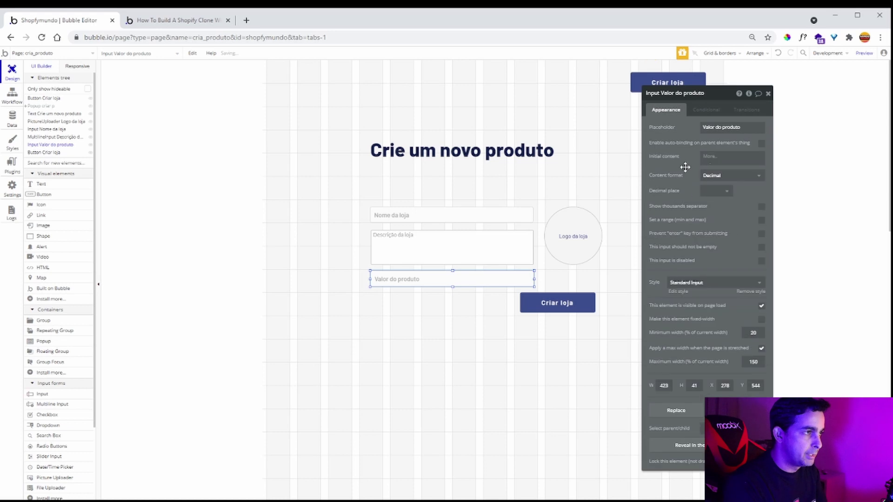
pyautogui.click(716, 187)
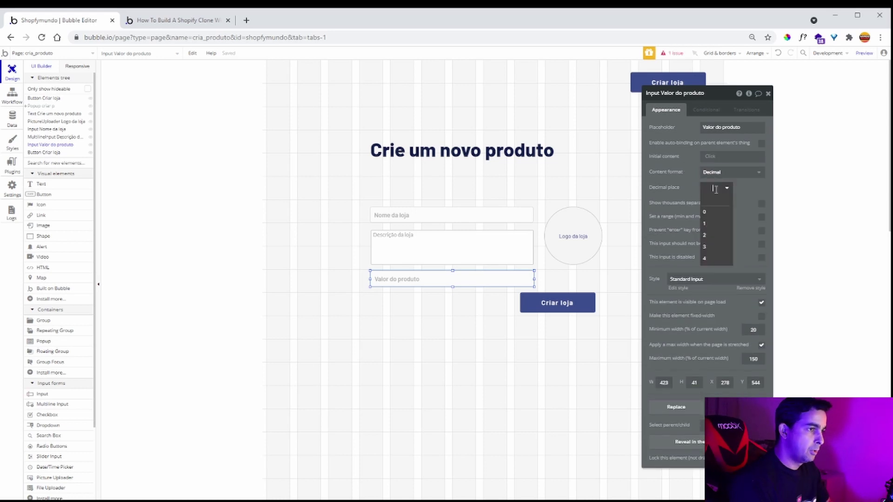
pyautogui.click(721, 236)
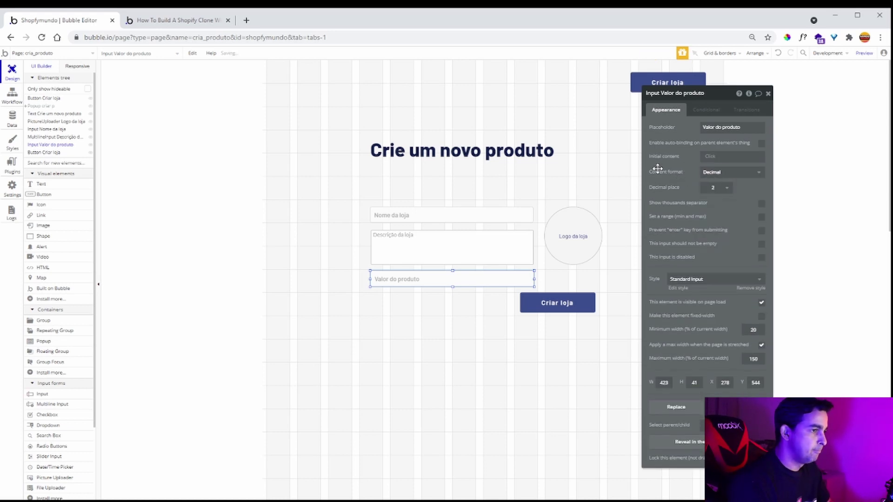
pyautogui.click(767, 94)
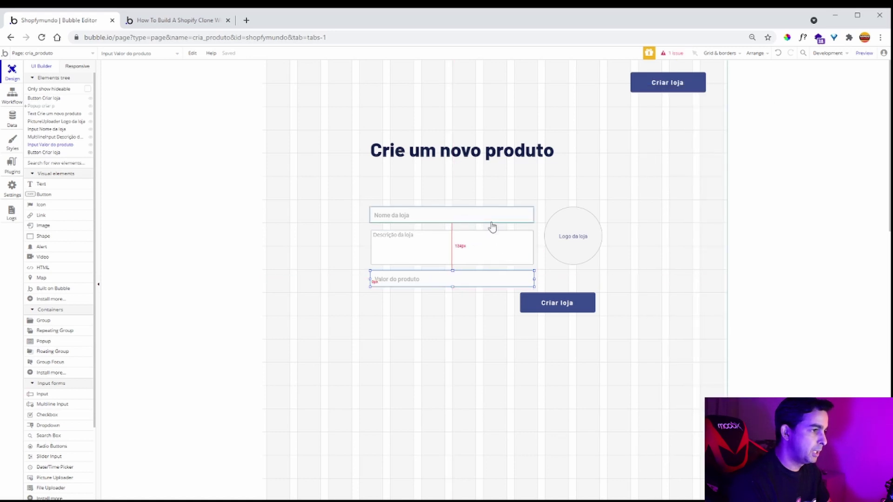
# - Nudge the Criar loja button, relabel it 'Criar produto', then switch to the Shopify clone guide
pyautogui.moveTo(563, 308); pyautogui.dragTo(570, 312)
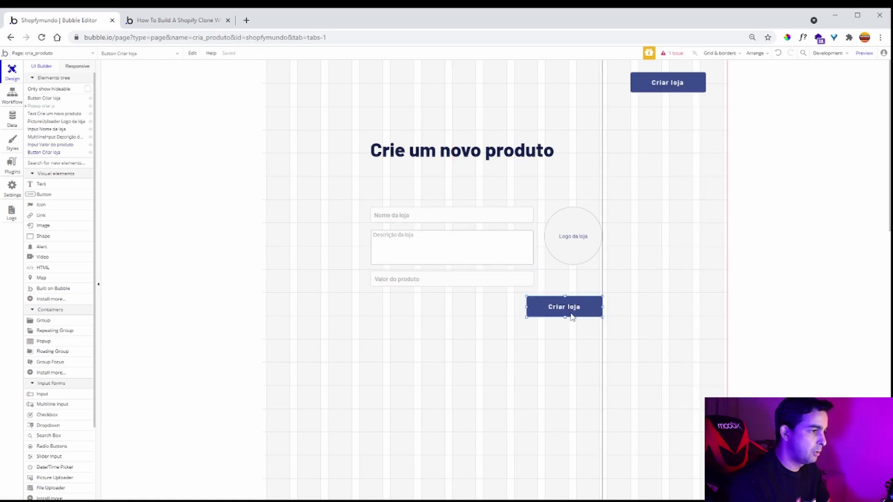
pyautogui.doubleClick(560, 312)
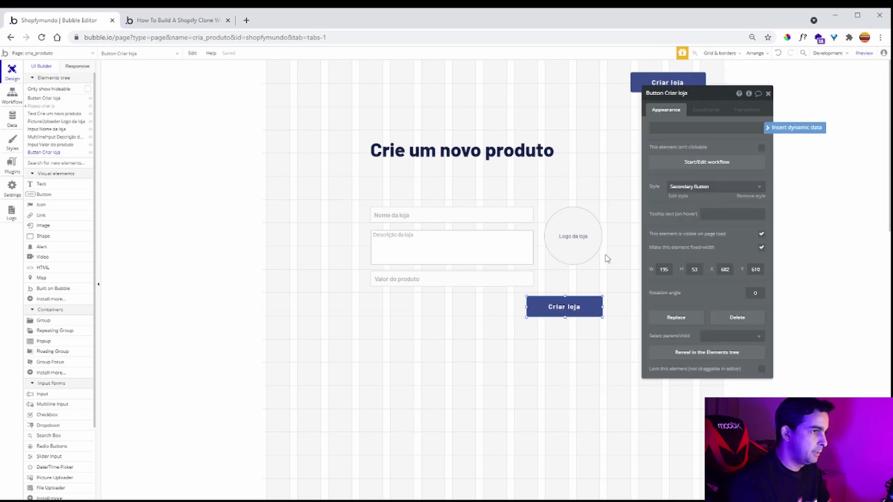
pyautogui.write('Criar produto')
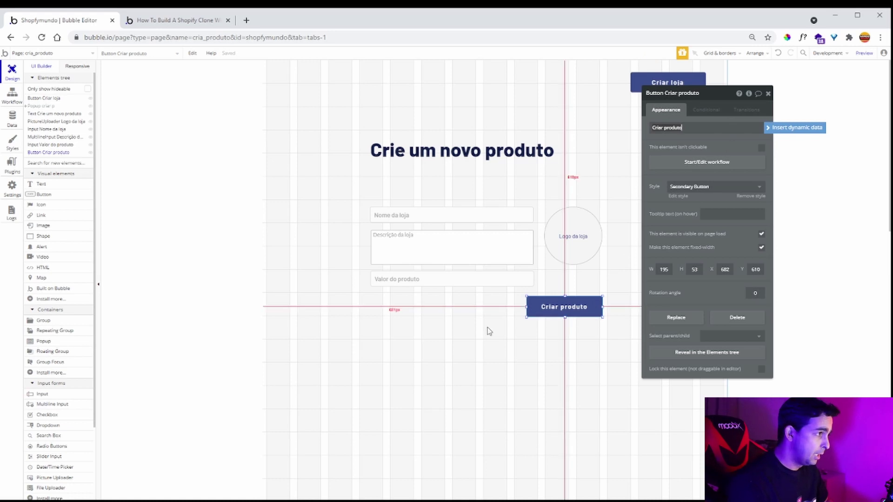
pyautogui.click(179, 20)
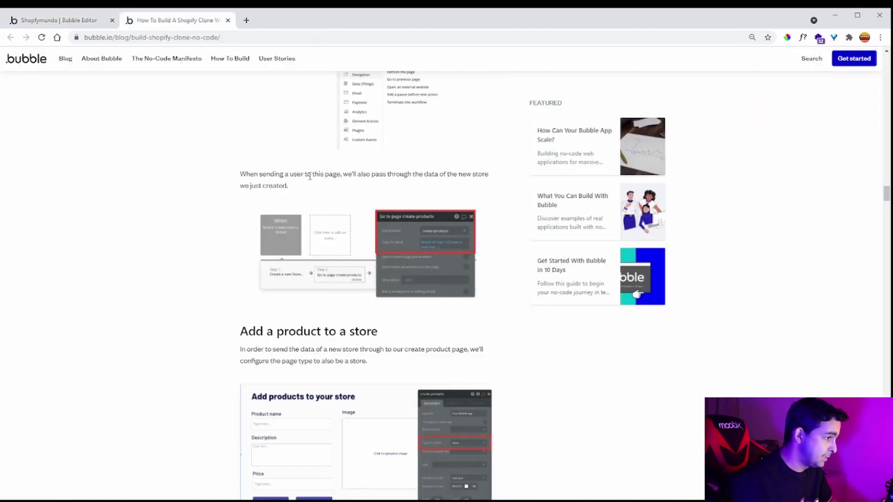
# - Skim the guide's 'Add a product to a store' section, then return to the Bubble app editor
pyautogui.scroll(-3, 318, 194)
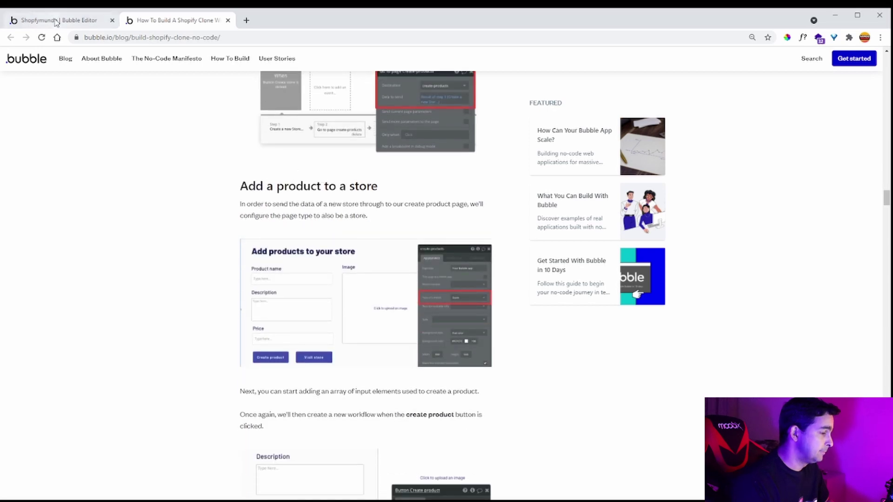
pyautogui.scroll(3, 429, 212)
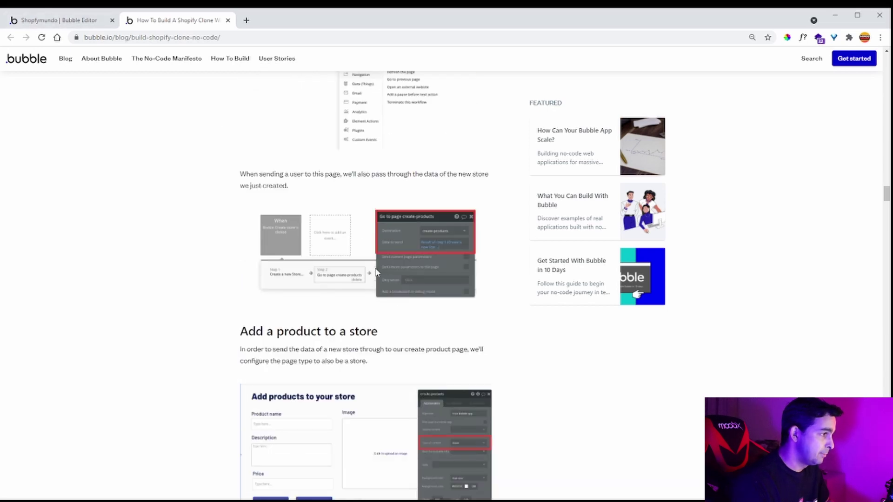
pyautogui.click(48, 23)
# - On the index page, select the Popup criar loja's Criar loja button and open its click workflow
pyautogui.click(55, 53)
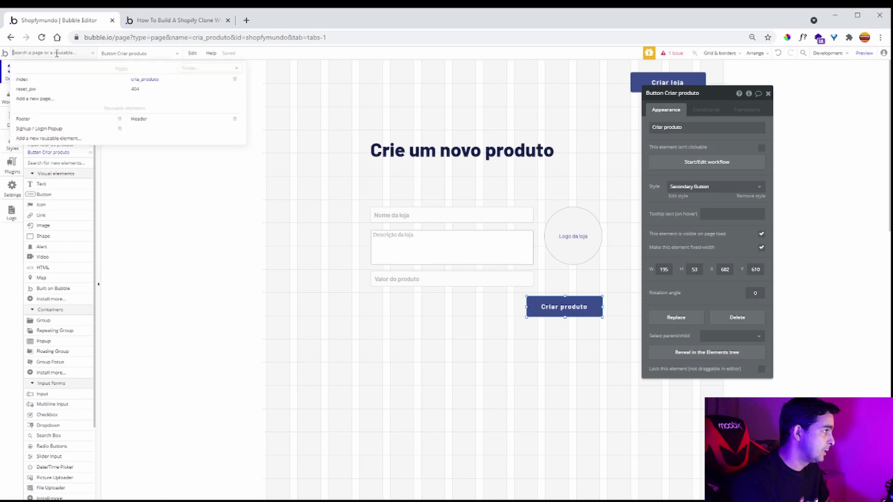
pyautogui.click(27, 79)
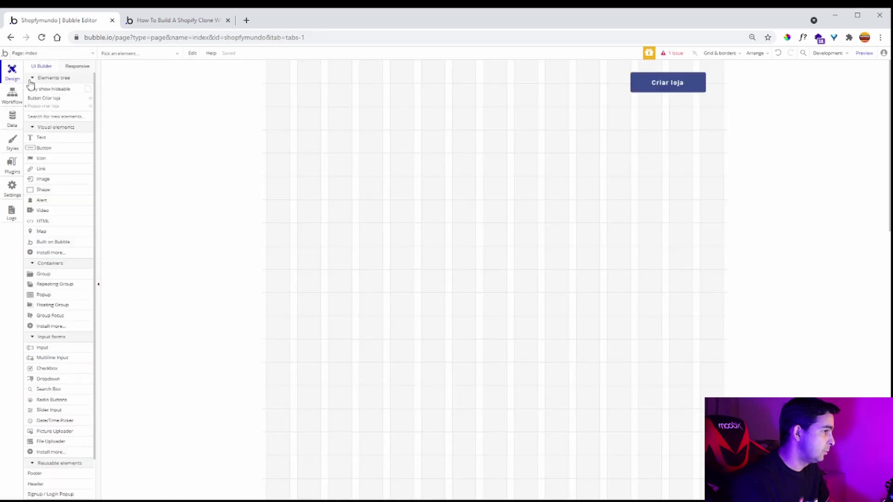
pyautogui.click(43, 106)
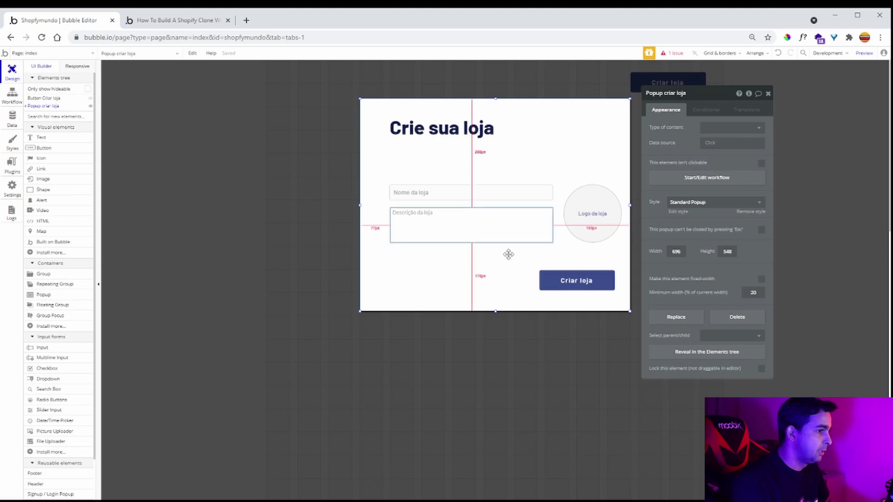
pyautogui.click(603, 290)
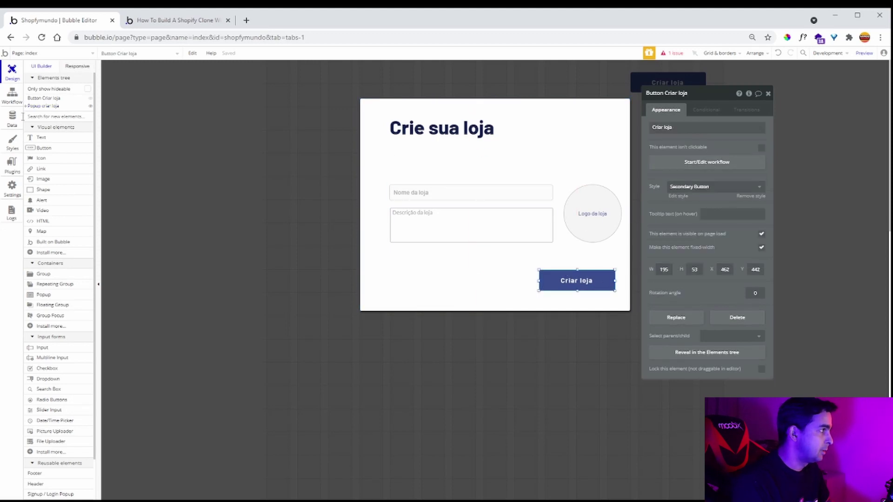
pyautogui.click(11, 105)
pyautogui.click(83, 94)
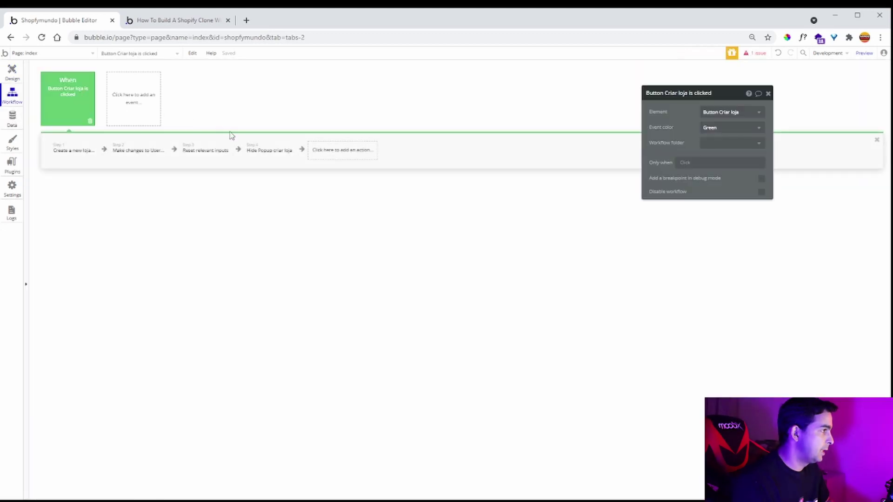
# - Add a Navigation 'Go to page' action with destination cria_produto
pyautogui.click(356, 151)
pyautogui.moveTo(344, 193)
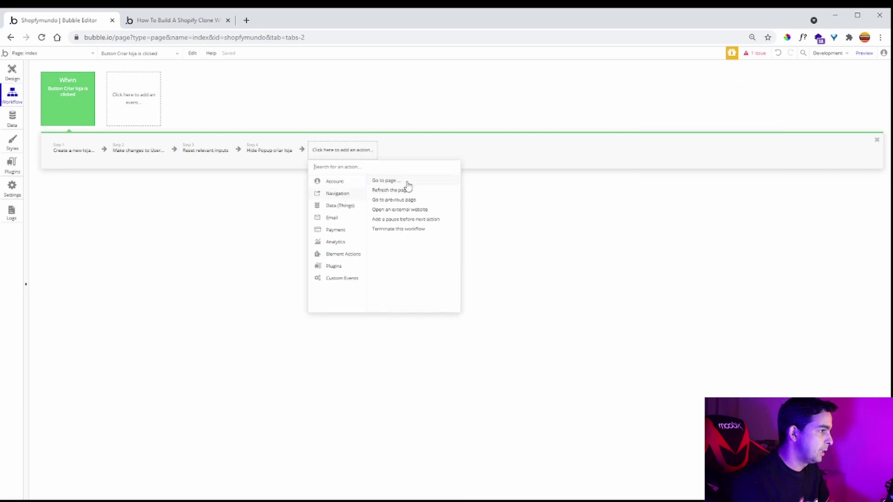
pyautogui.click(407, 182)
pyautogui.click(731, 113)
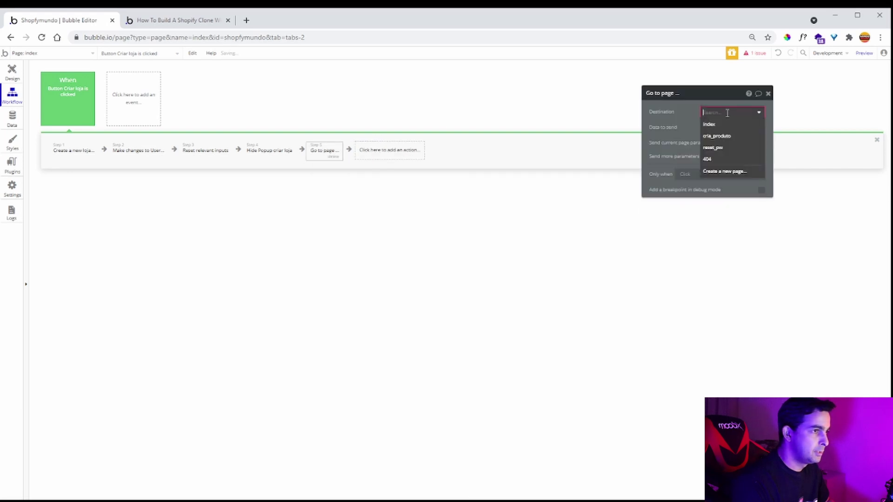
pyautogui.click(730, 138)
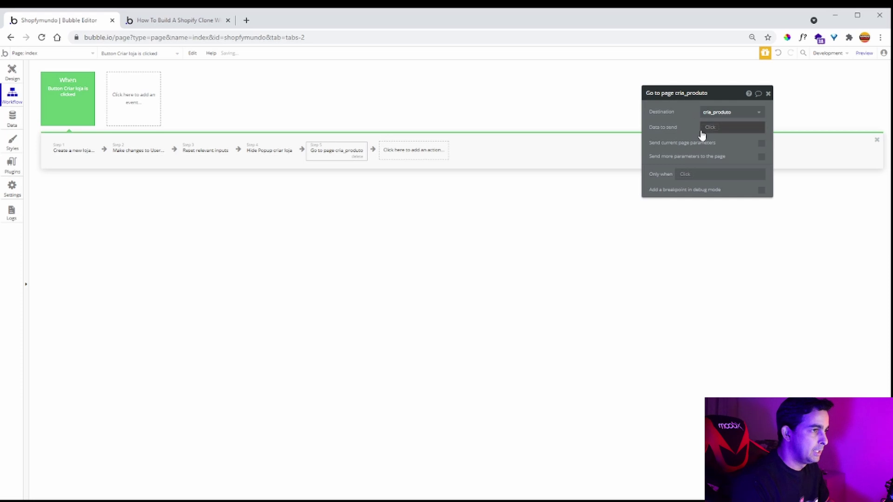
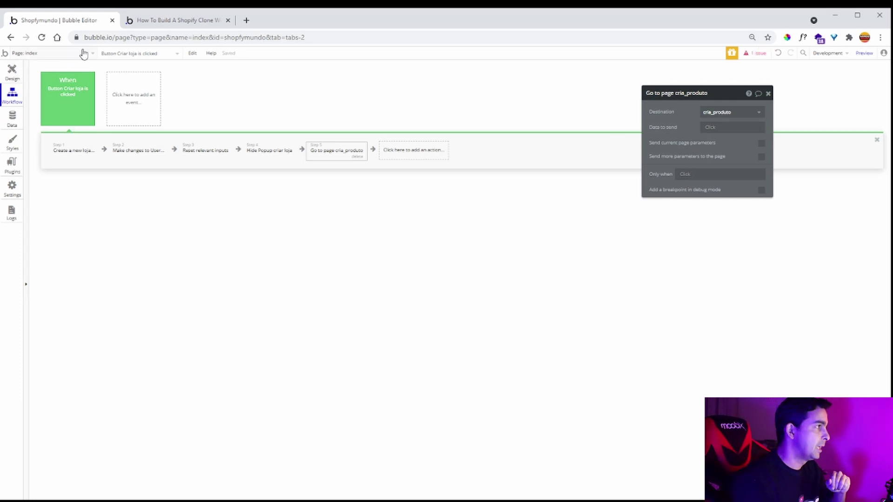
# - Glance at the tutorial, then switch the editor to the cria_produto page
pyautogui.click(170, 20)
pyautogui.click(77, 22)
pyautogui.click(43, 52)
pyautogui.click(145, 80)
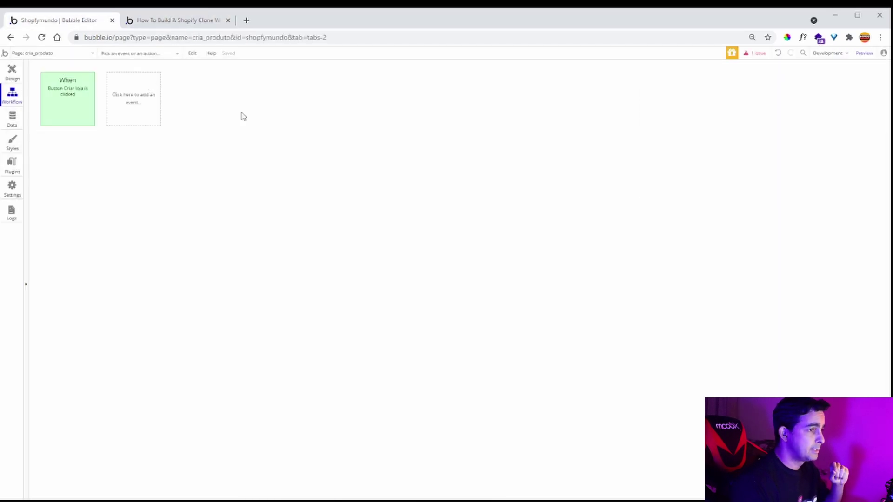
# - Set the cria_produto page's Type of content to loja
pyautogui.click(12, 73)
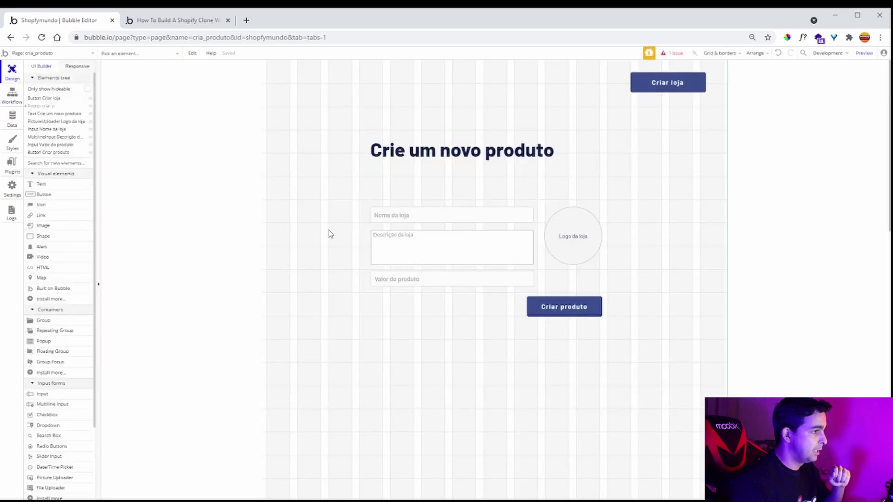
pyautogui.click(326, 231)
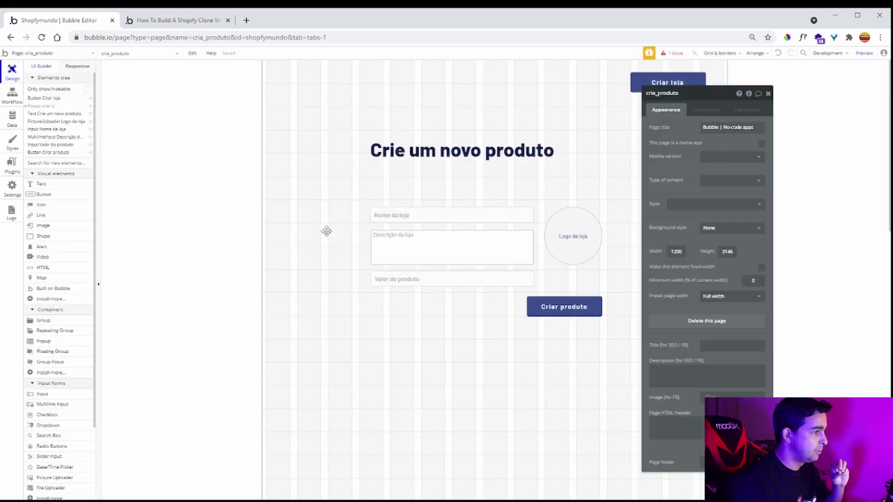
pyautogui.click(730, 180)
pyautogui.click(730, 228)
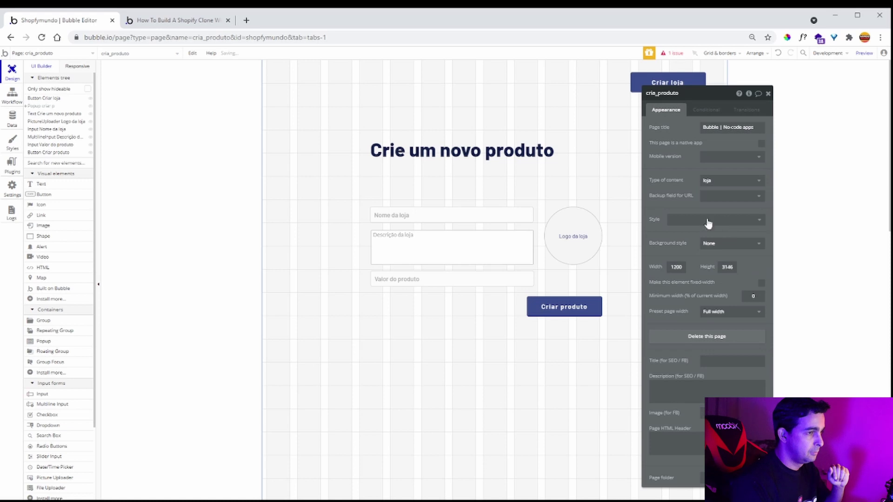
# - In index's Criar loja workflow, make Go to page cria_produto send Result of step 1
pyautogui.click(75, 54)
pyautogui.click(66, 80)
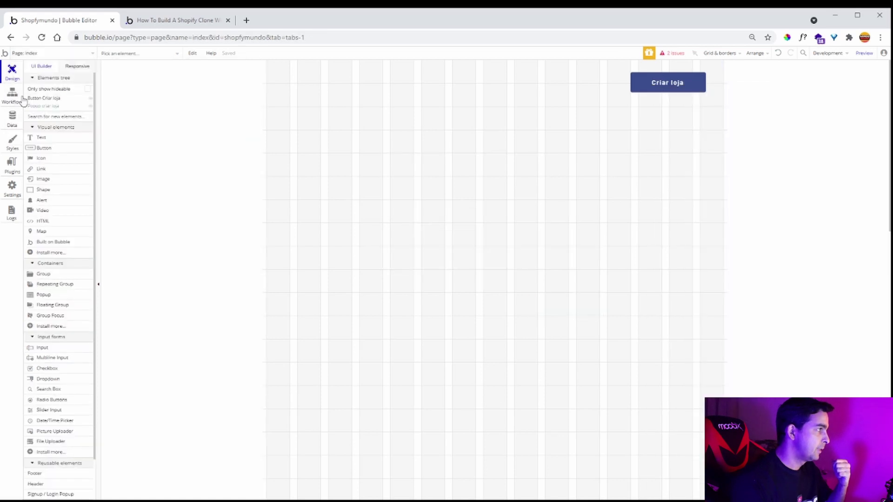
pyautogui.click(14, 98)
pyautogui.click(89, 112)
pyautogui.click(338, 150)
pyautogui.moveTo(690, 132); pyautogui.dragTo(629, 148)
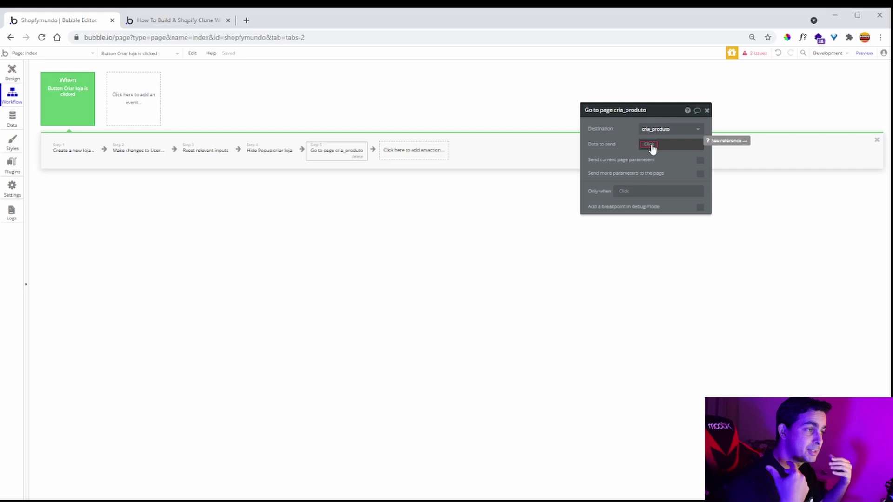
pyautogui.click(650, 145)
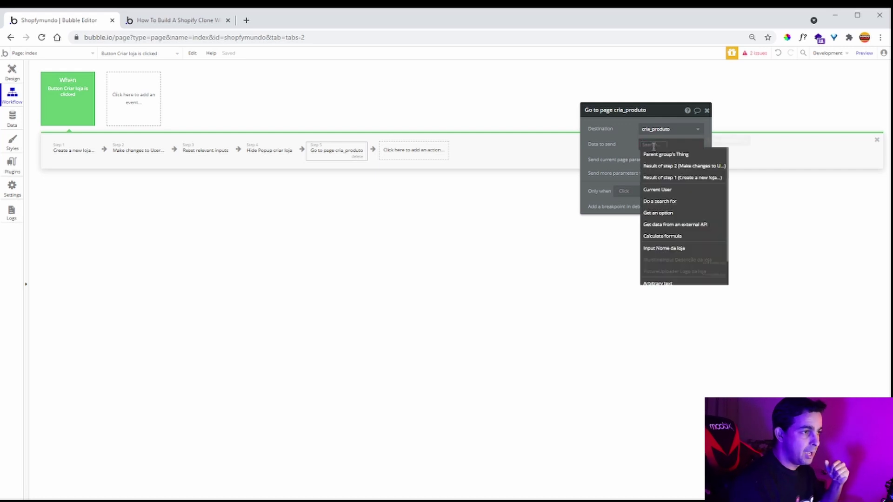
pyautogui.click(689, 179)
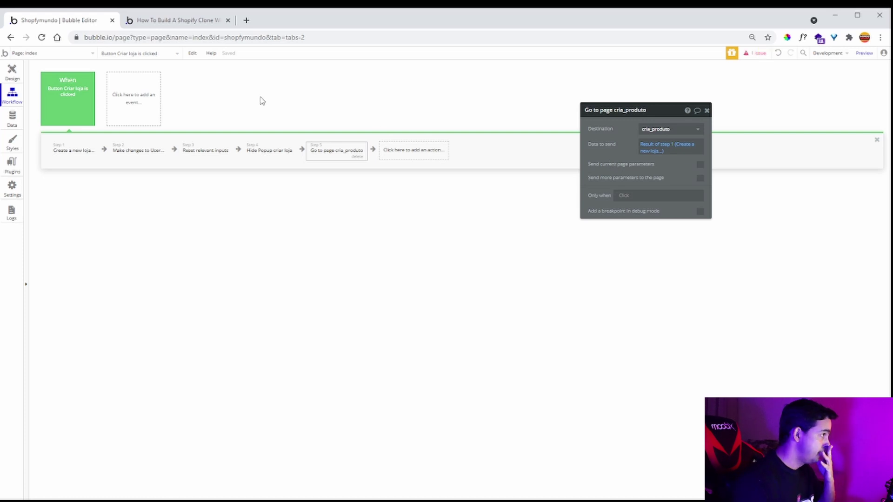
pyautogui.click(80, 54)
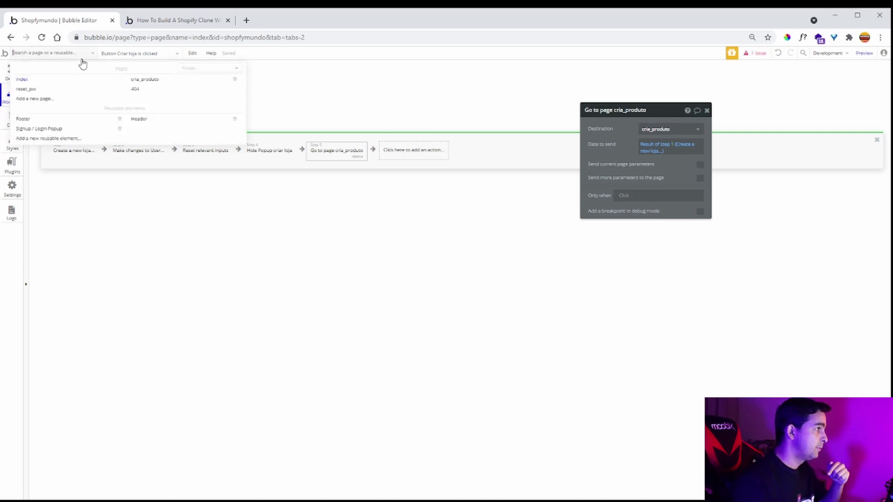
pyautogui.click(146, 81)
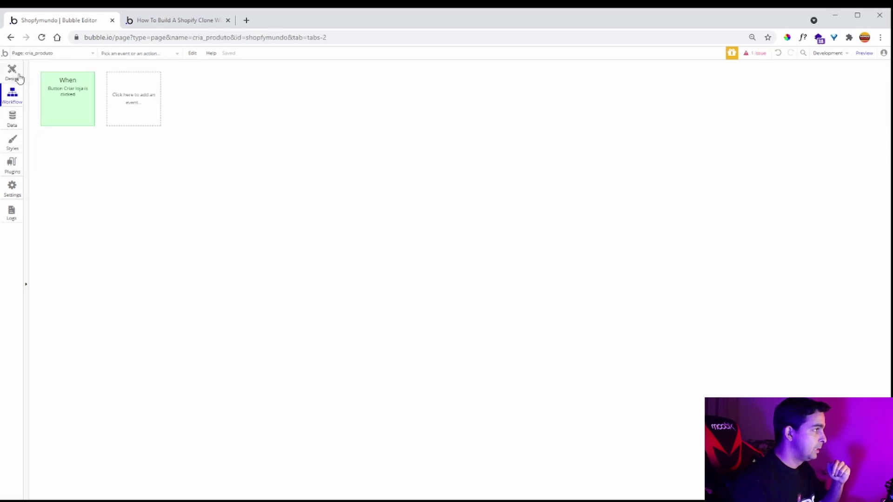
# - Start a click workflow for the Criar produto button on cria_produto
pyautogui.click(14, 73)
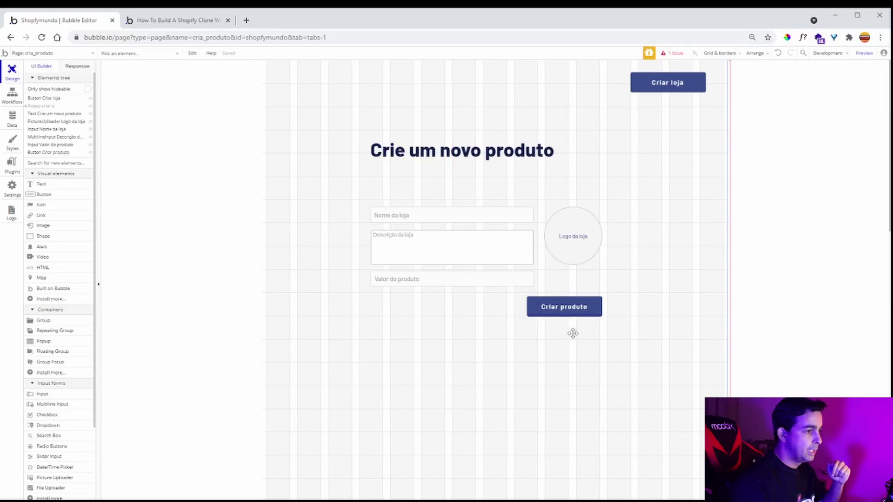
pyautogui.click(580, 305)
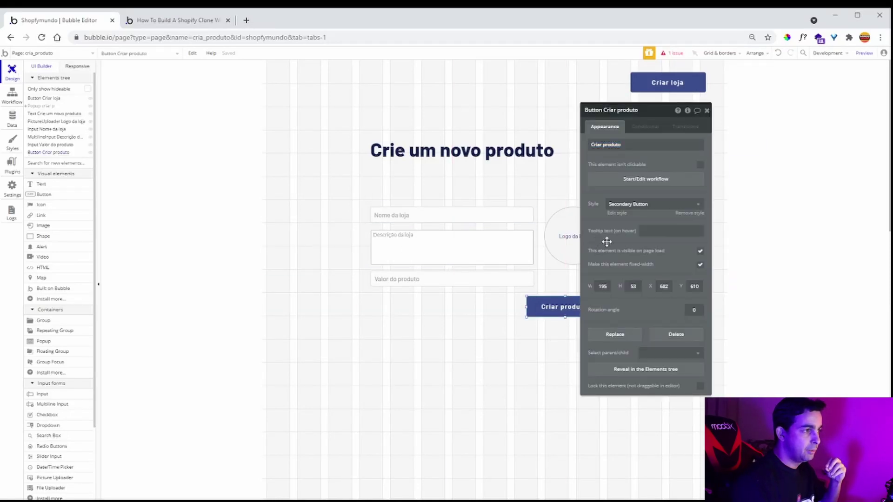
pyautogui.moveTo(597, 241); pyautogui.dragTo(642, 242)
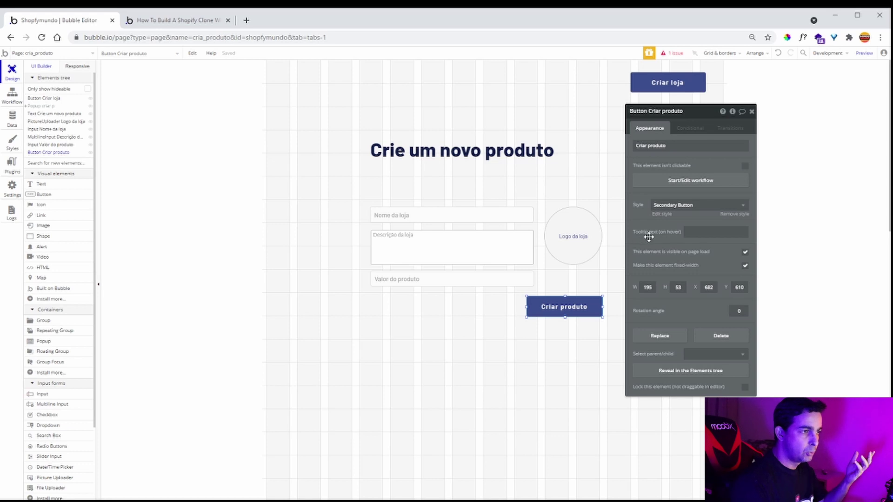
pyautogui.click(690, 183)
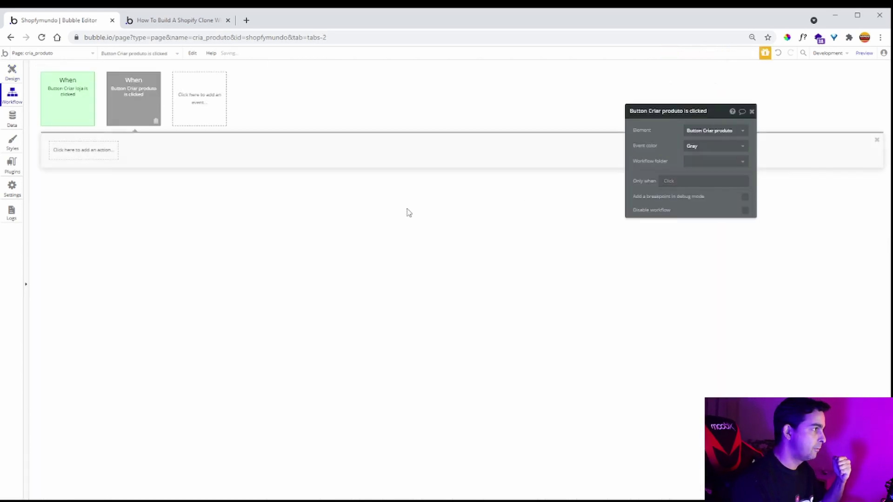
# - Add a Create a new produto action listing descricao, imagem, nome, qual loja and valor
pyautogui.click(76, 158)
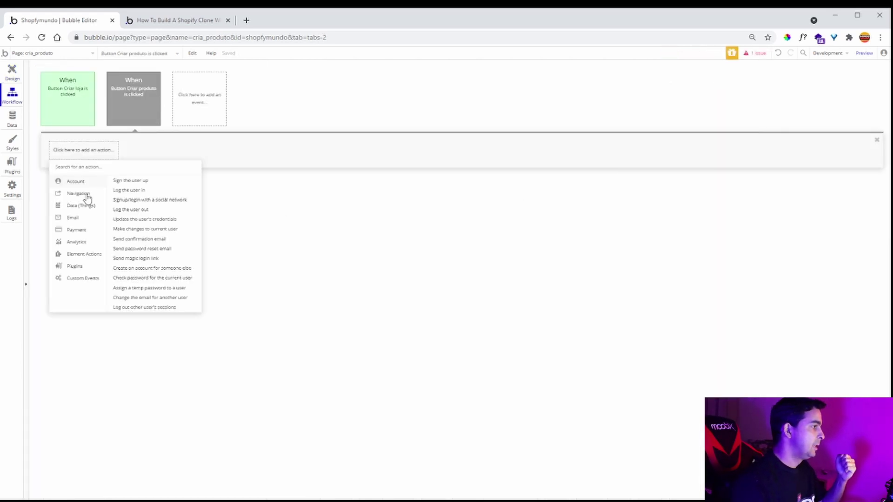
pyautogui.moveTo(80, 214)
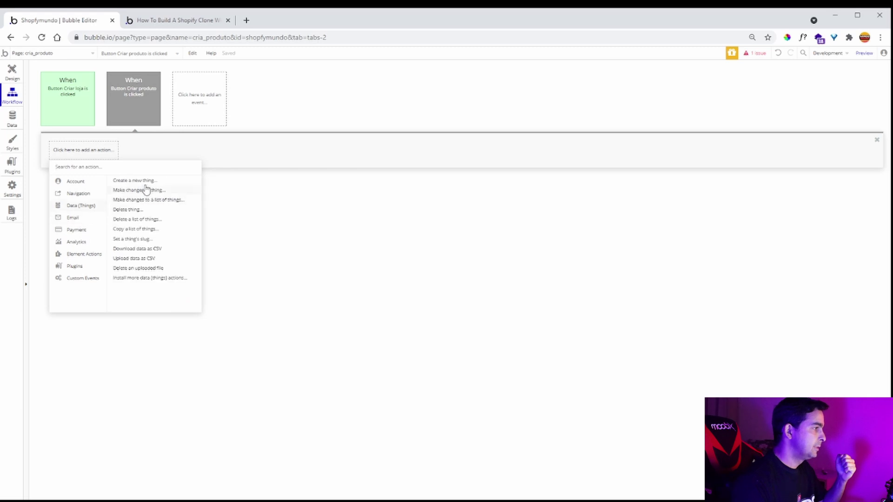
pyautogui.click(145, 181)
pyautogui.click(715, 131)
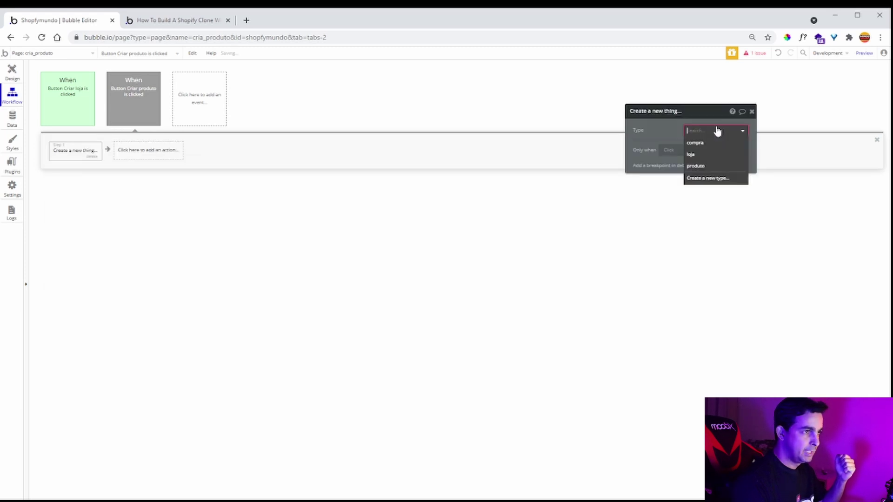
pyautogui.click(715, 166)
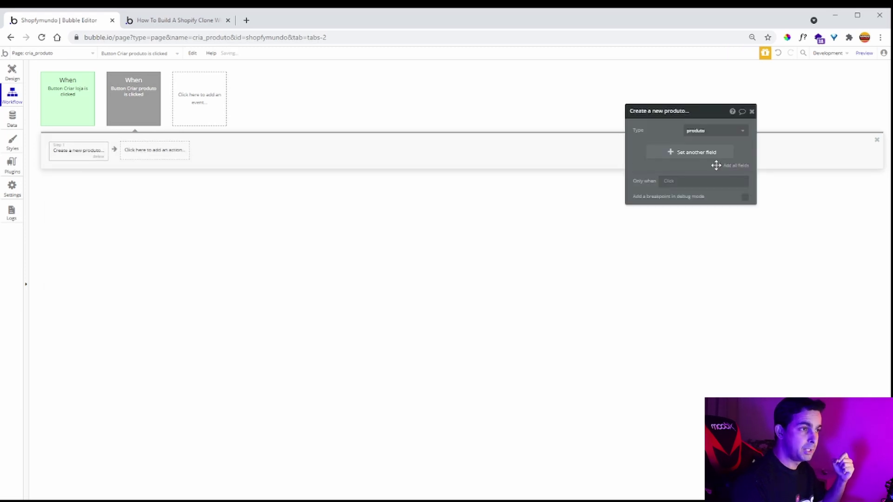
pyautogui.click(736, 166)
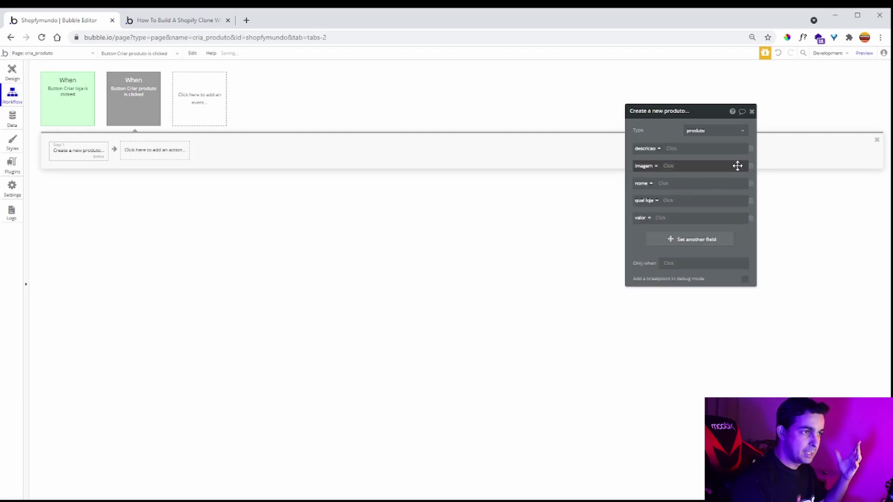
pyautogui.click(669, 149)
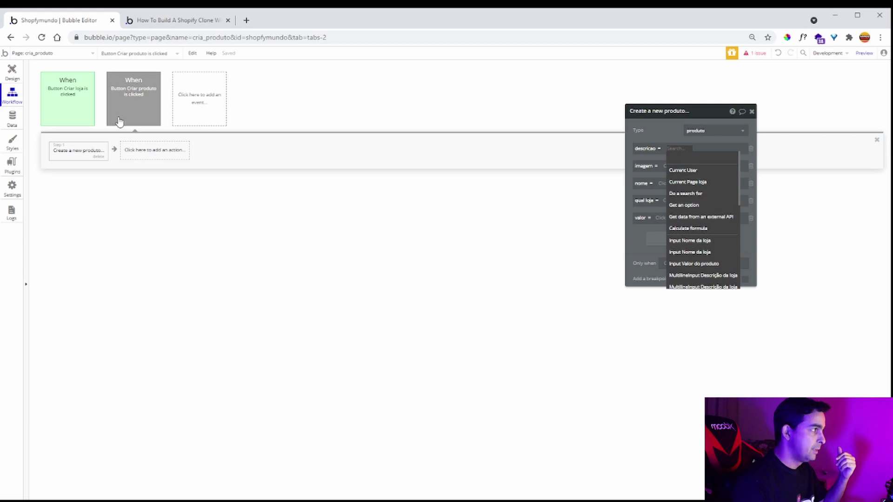
pyautogui.click(20, 75)
pyautogui.click(428, 243)
# - Edit the name input's placeholder and set the description placeholder to 'Descrição do produto'
pyautogui.click(443, 215)
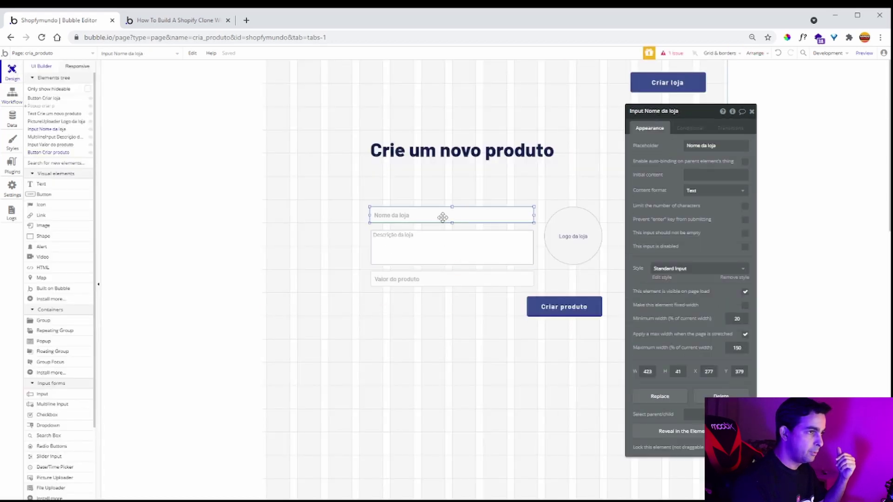
pyautogui.click(692, 112)
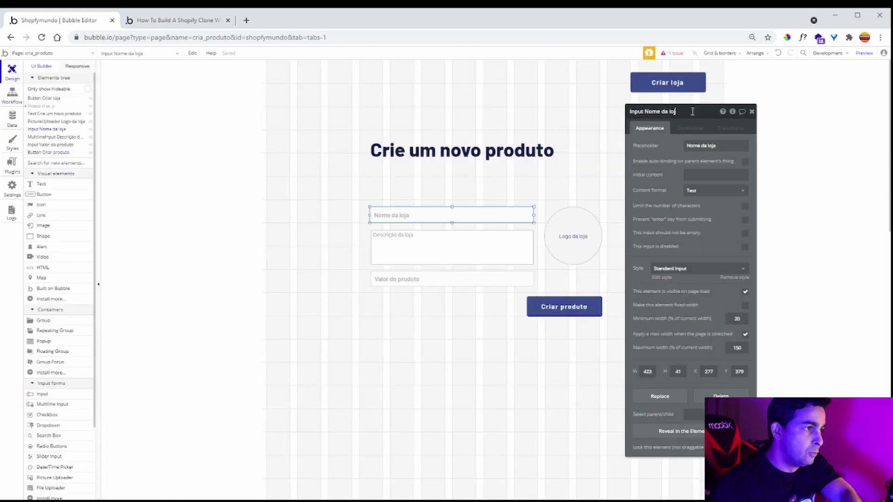
pyautogui.click(720, 146)
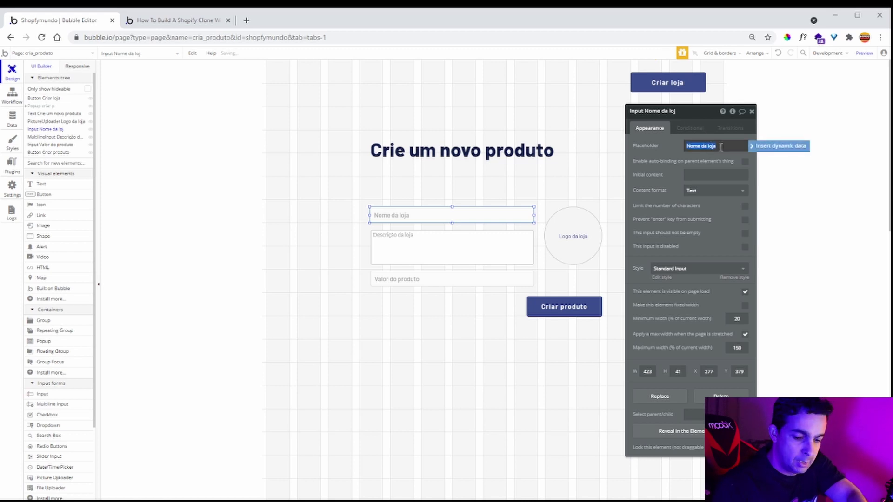
pyautogui.write('No')
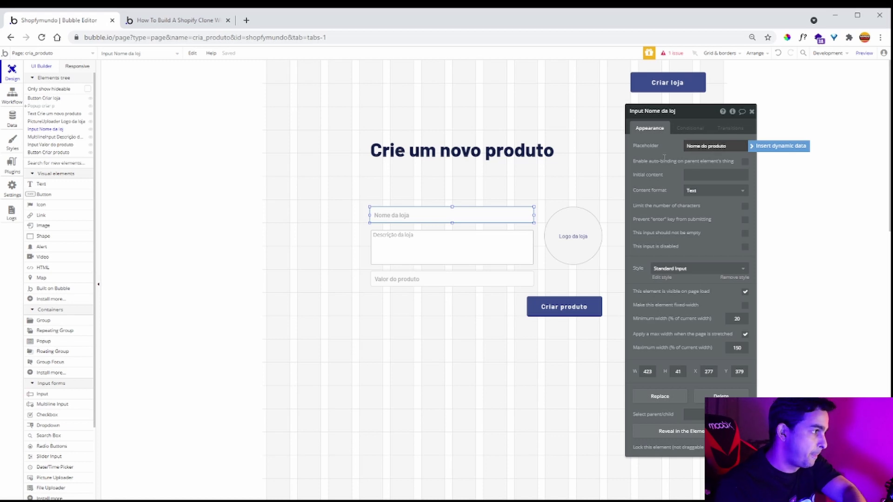
pyautogui.click(458, 253)
pyautogui.click(692, 156)
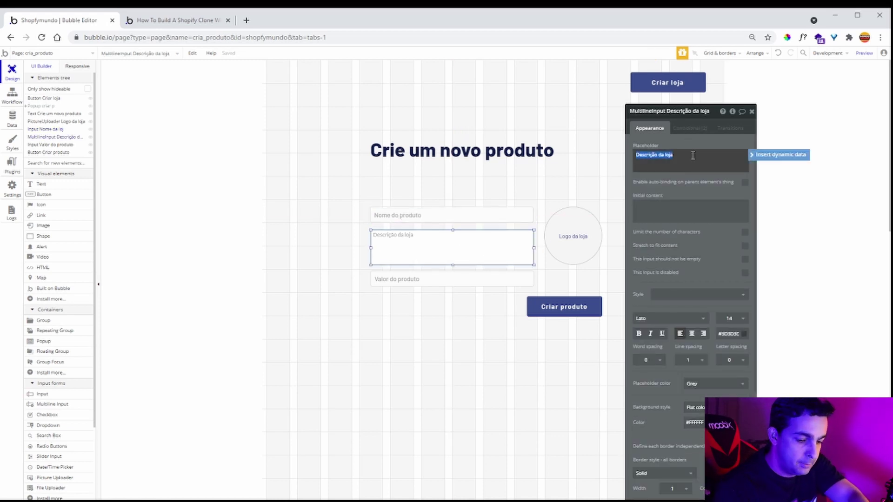
pyautogui.write('Des')
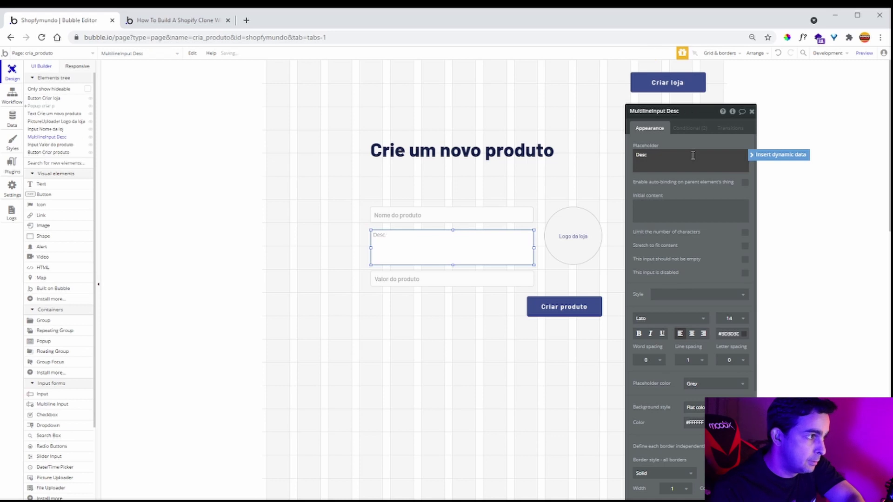
pyautogui.write('c')
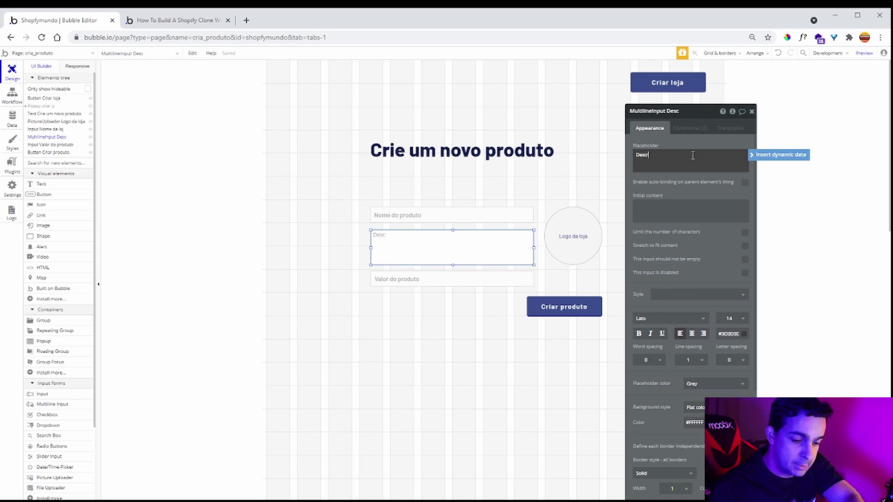
pyautogui.write('rição do porduto')
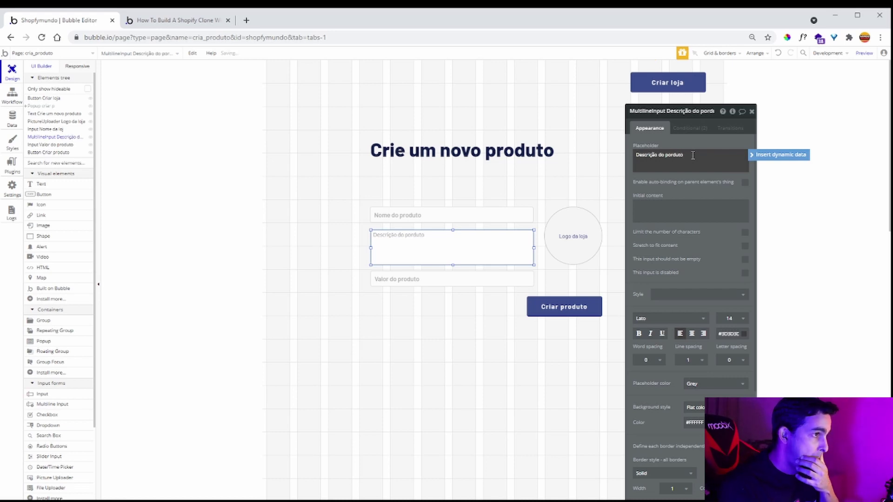
# - Set the picture uploader's placeholder to 'foto do produtp'
pyautogui.click(422, 280)
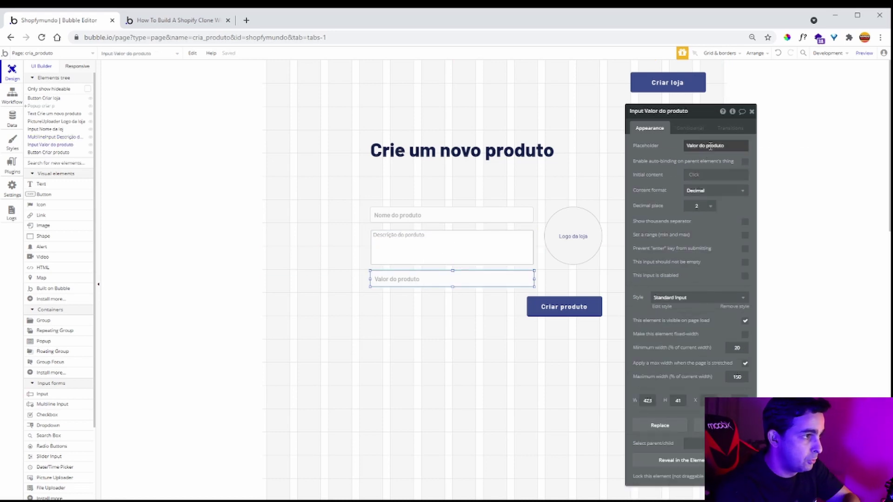
pyautogui.click(593, 227)
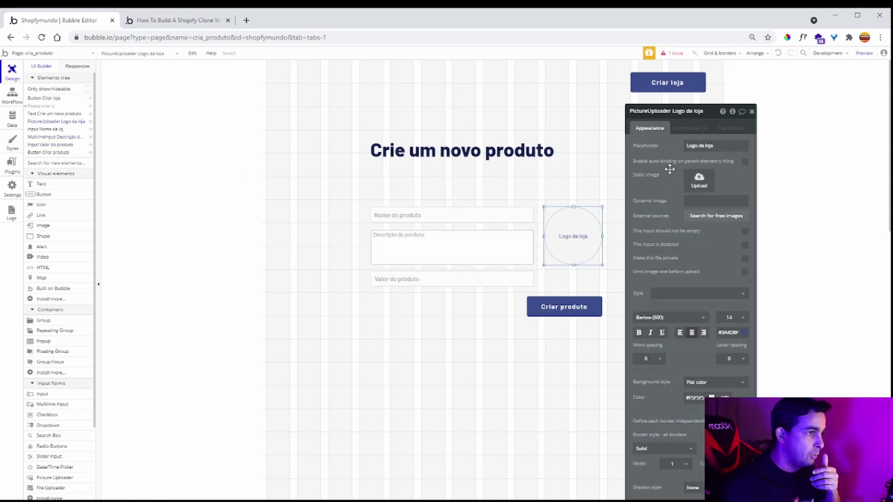
pyautogui.click(721, 147)
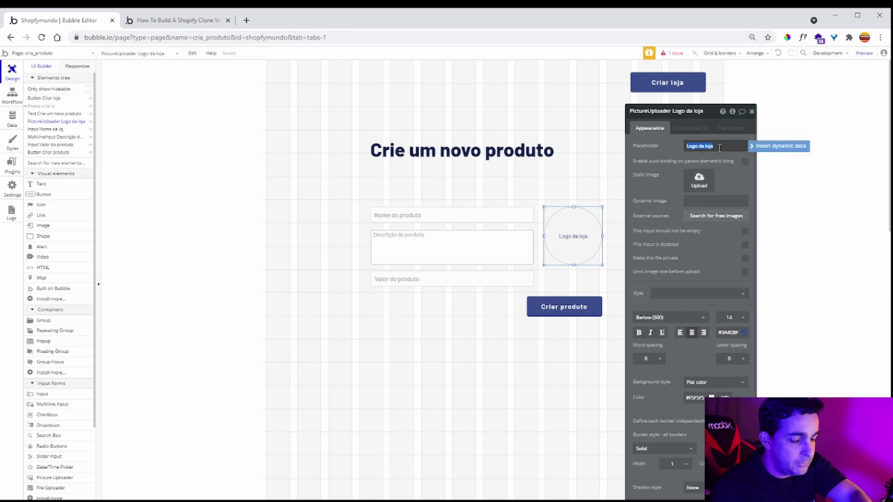
pyautogui.write('foto do')
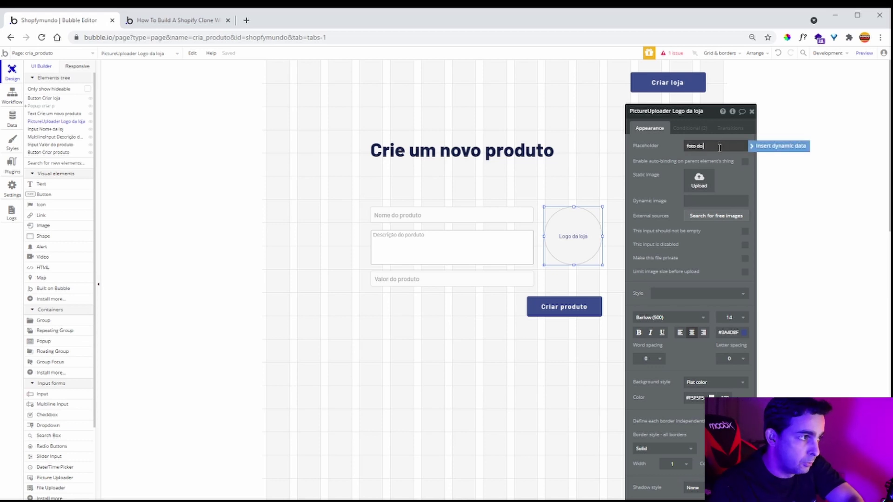
pyautogui.write(' produtp')
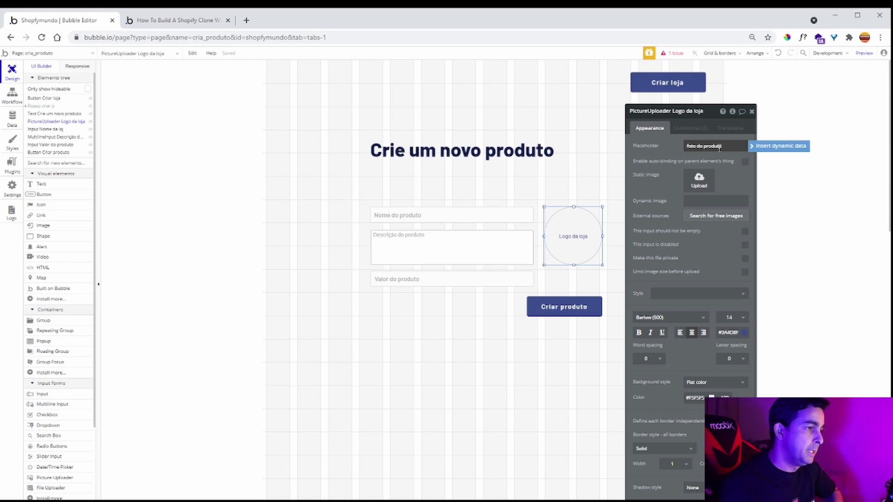
pyautogui.click(585, 208)
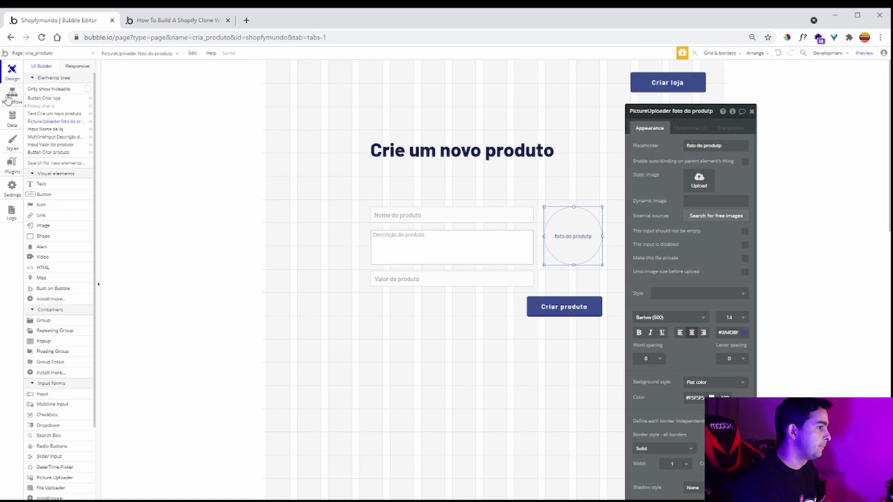
pyautogui.click(8, 97)
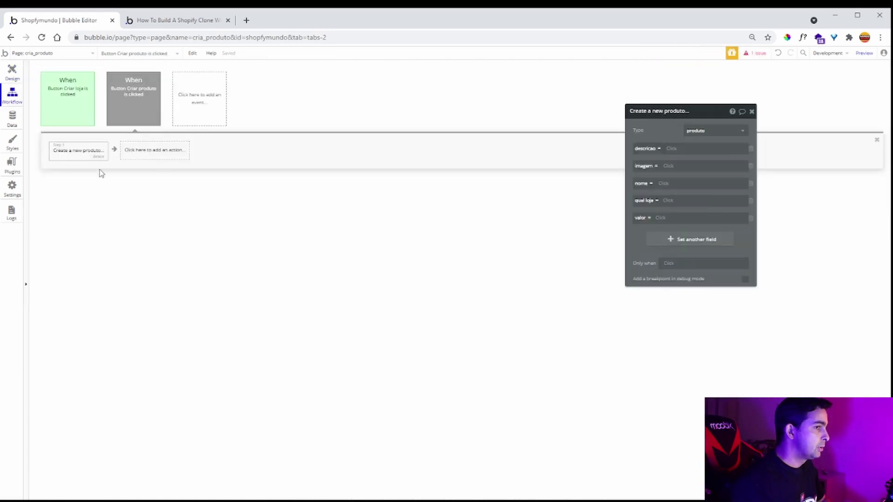
# - Fill descricao from the description input's value and imagem from the foto do produtp uploader
pyautogui.click(672, 151)
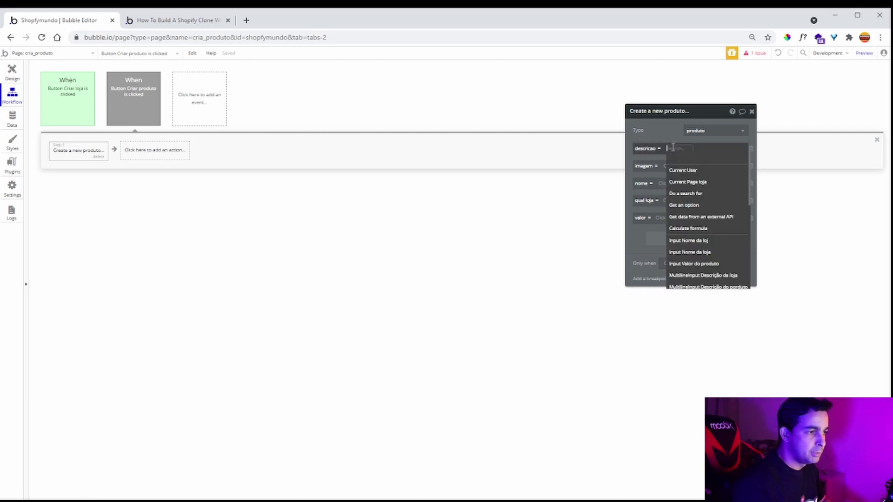
pyautogui.click(731, 277)
pyautogui.click(649, 166)
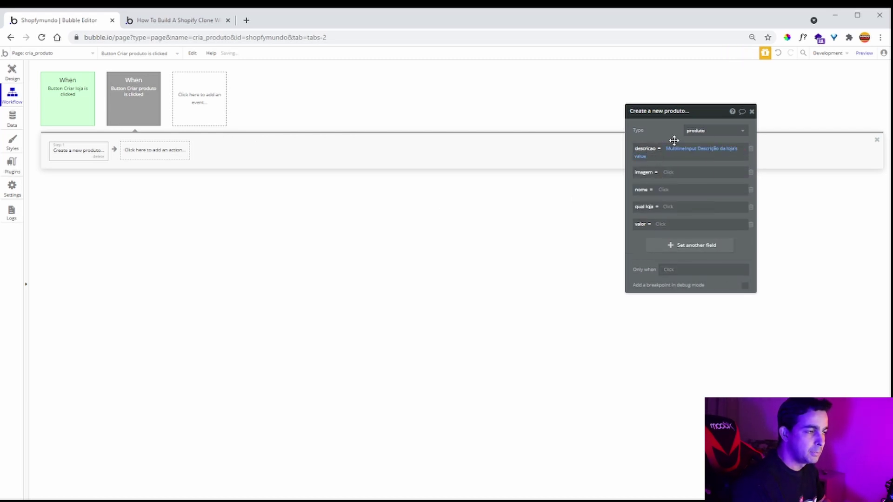
pyautogui.click(677, 171)
pyautogui.scroll(-2, 693, 272)
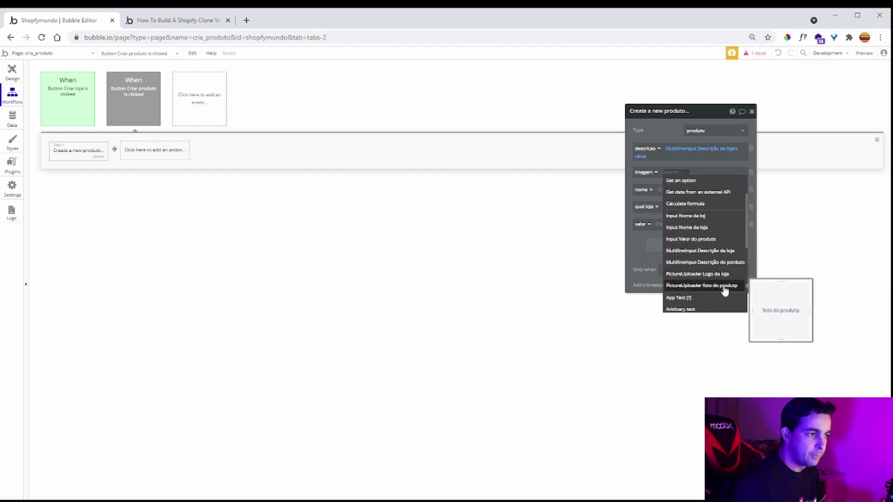
pyautogui.click(724, 287)
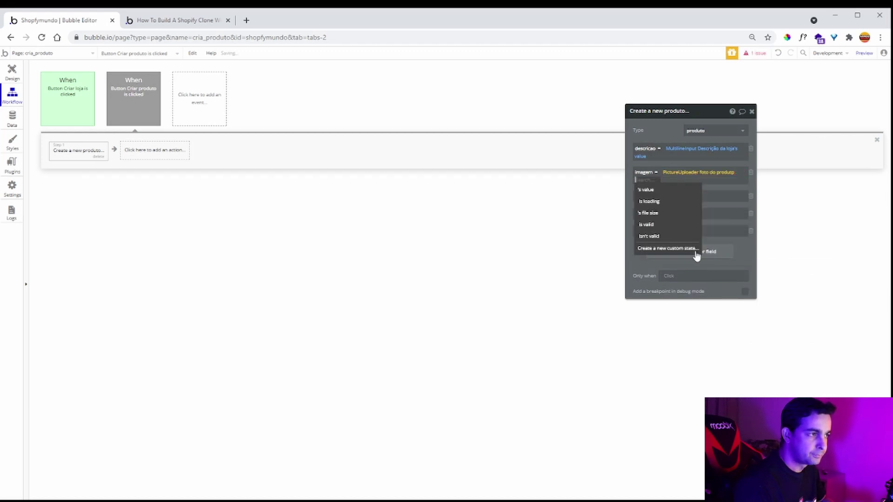
pyautogui.click(668, 193)
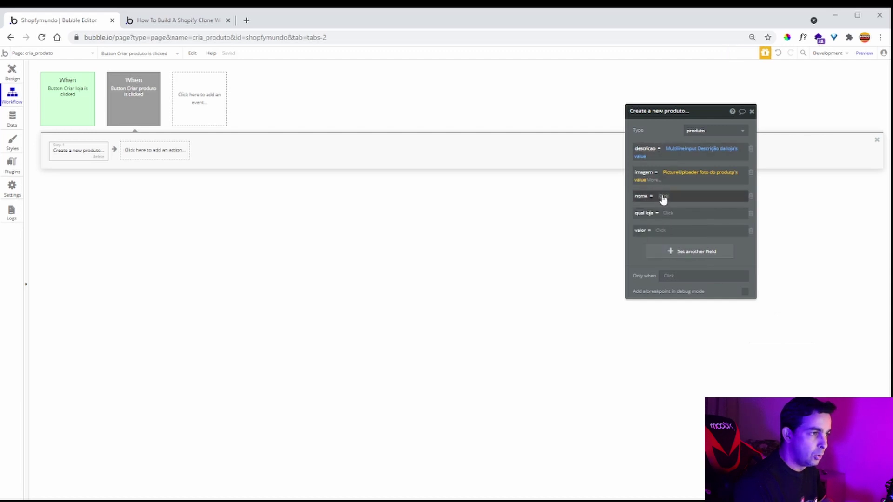
# - Fill nome from the name input's value and set qual loja to Current Page loja
pyautogui.click(663, 196)
pyautogui.scroll(-2, 718, 297)
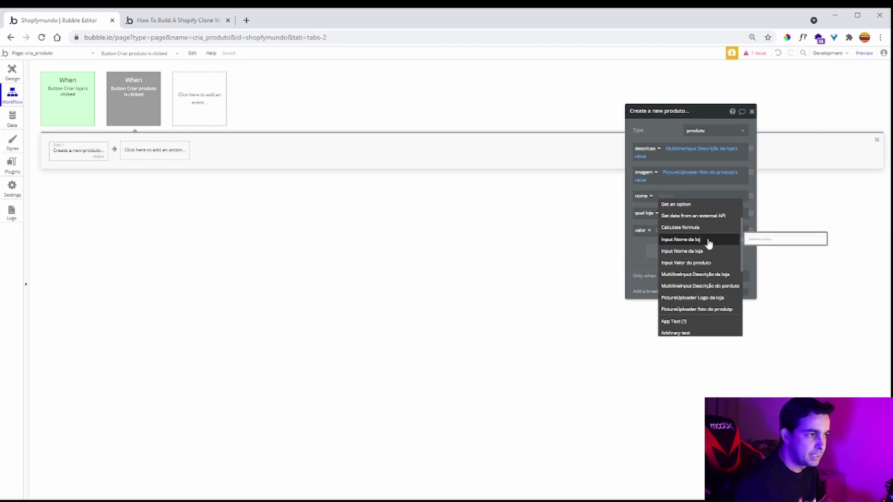
pyautogui.click(708, 240)
pyautogui.click(721, 209)
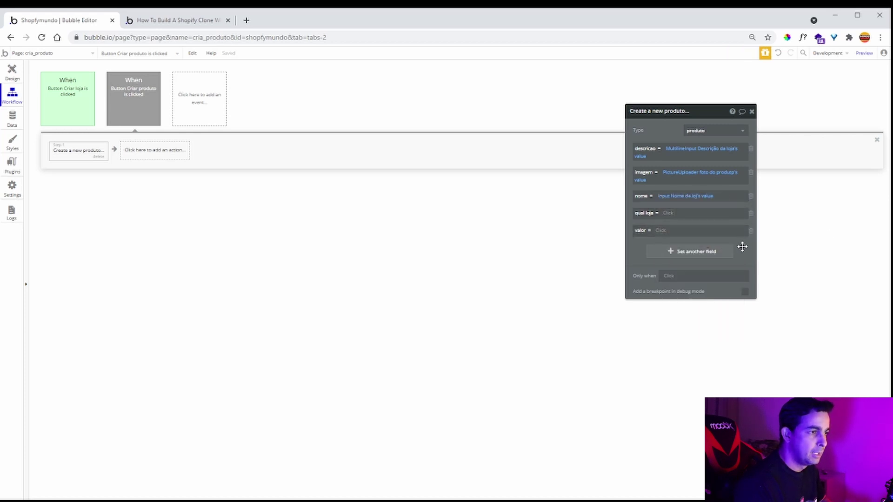
pyautogui.click(665, 212)
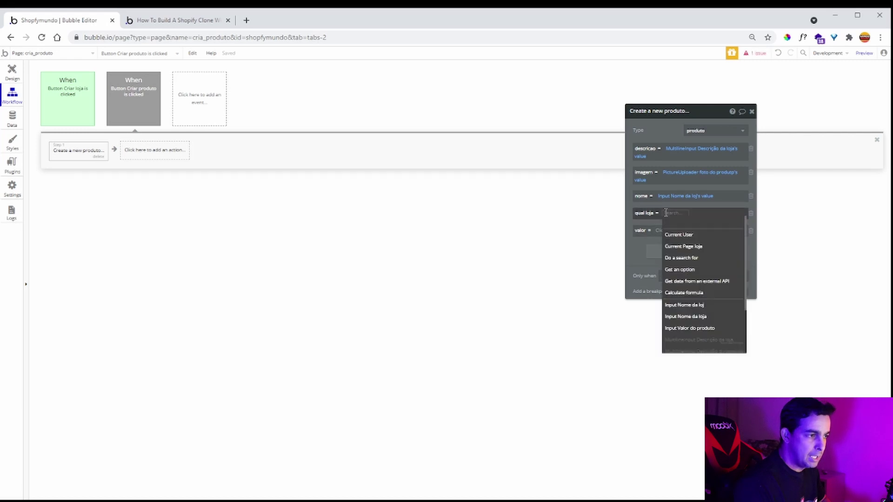
pyautogui.click(708, 246)
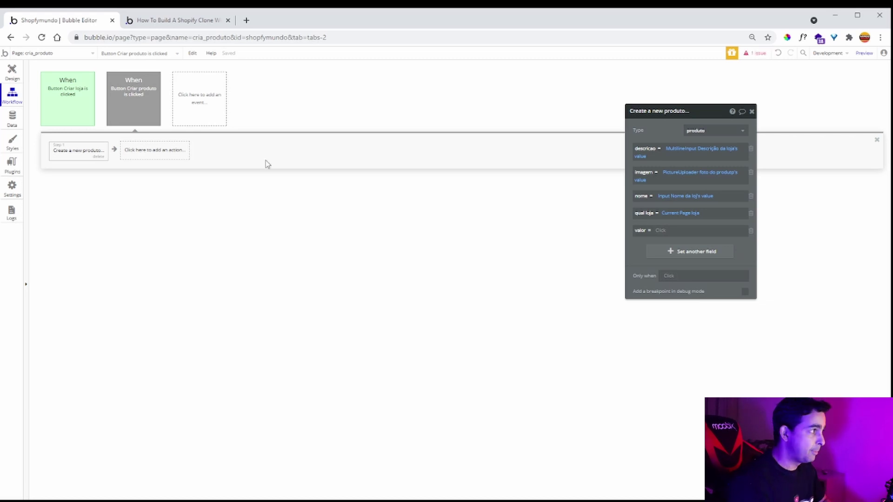
# - Fill valor from the Valor do produto input's value
pyautogui.click(13, 72)
pyautogui.click(293, 200)
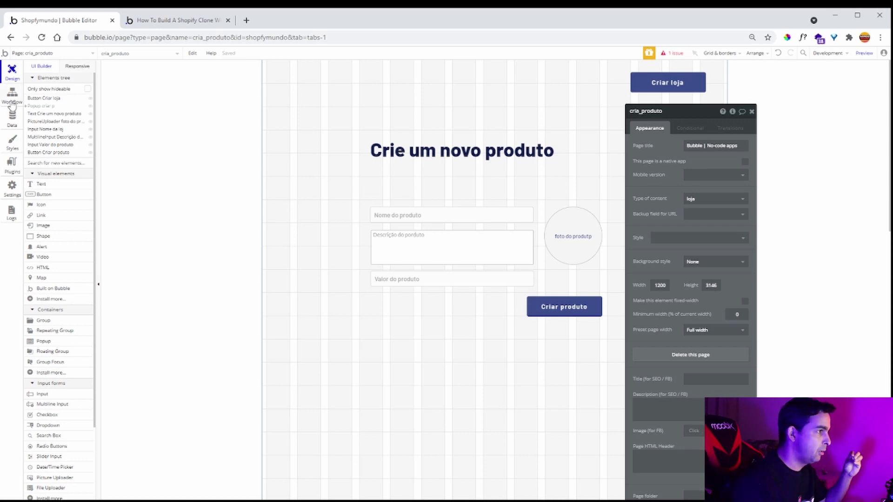
pyautogui.click(12, 95)
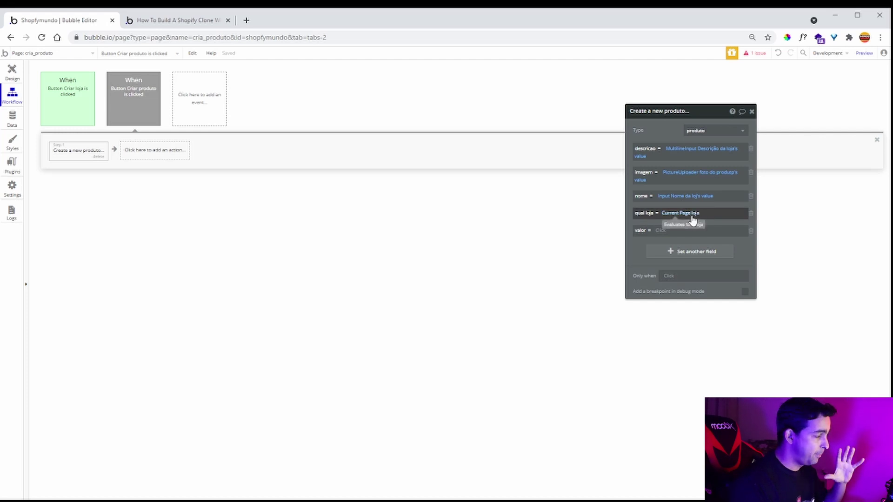
pyautogui.click(662, 234)
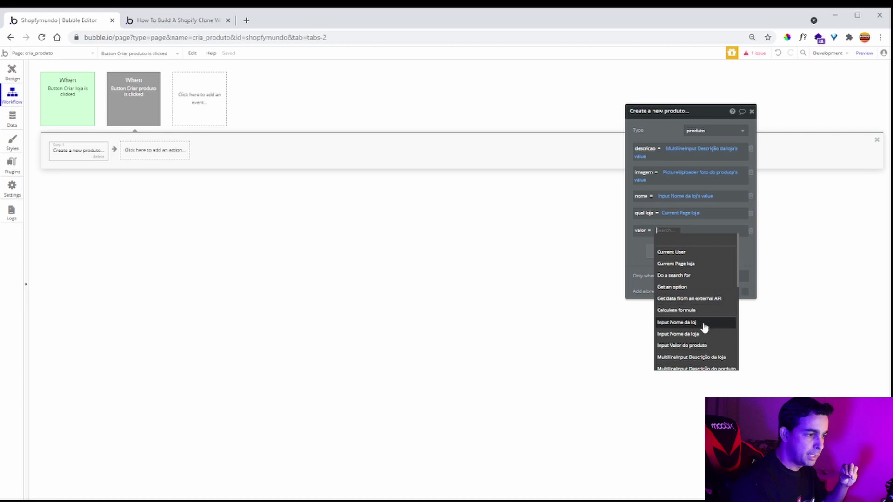
pyautogui.click(706, 346)
pyautogui.click(722, 241)
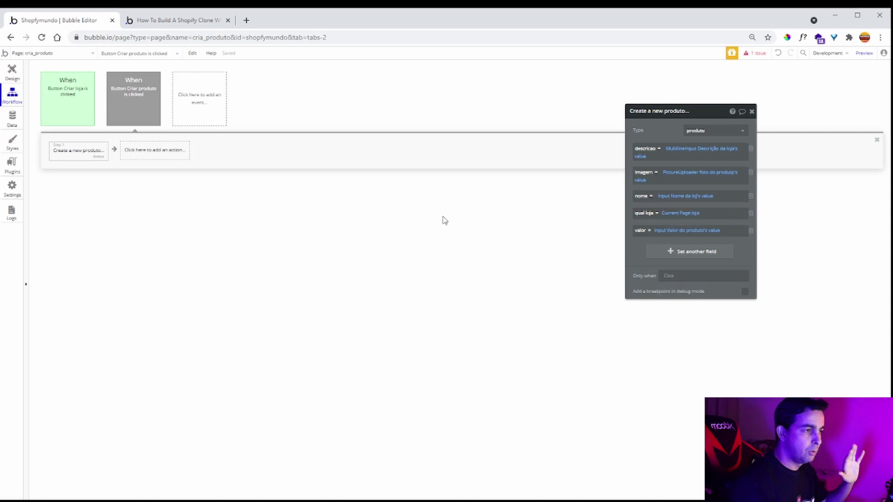
# - Scroll the Shopify clone tutorial down to the section on resetting inputs after adding a product
pyautogui.click(181, 26)
pyautogui.scroll(-6, 207, 214)
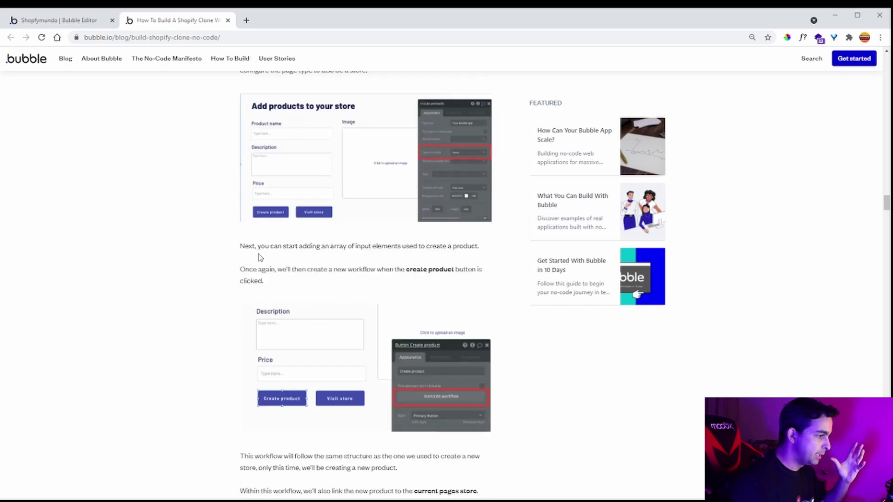
pyautogui.scroll(-2, 258, 257)
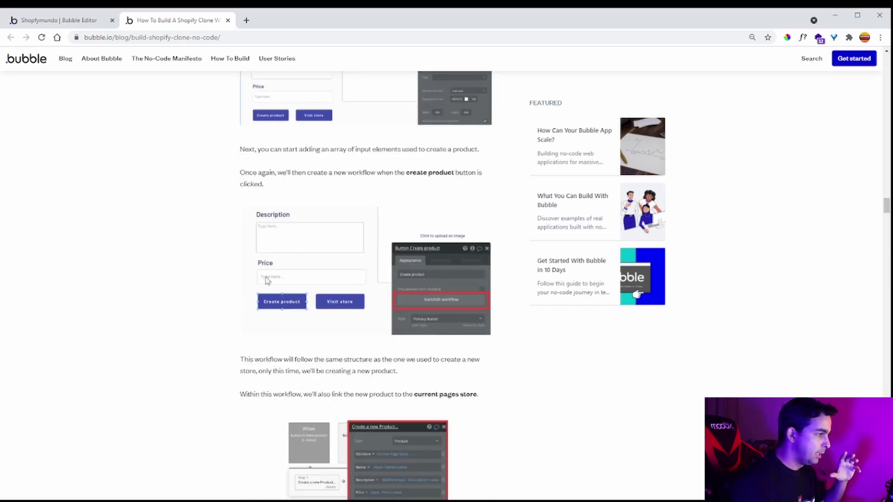
pyautogui.scroll(-3, 275, 306)
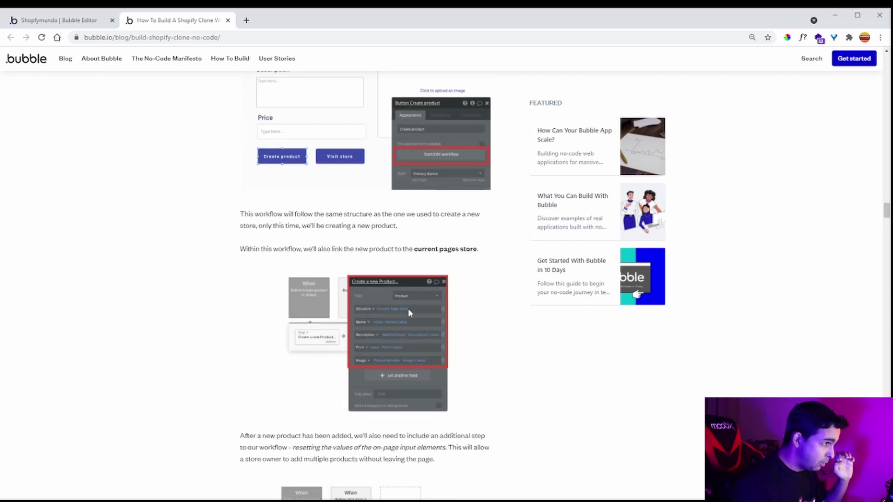
pyautogui.scroll(-3, 422, 345)
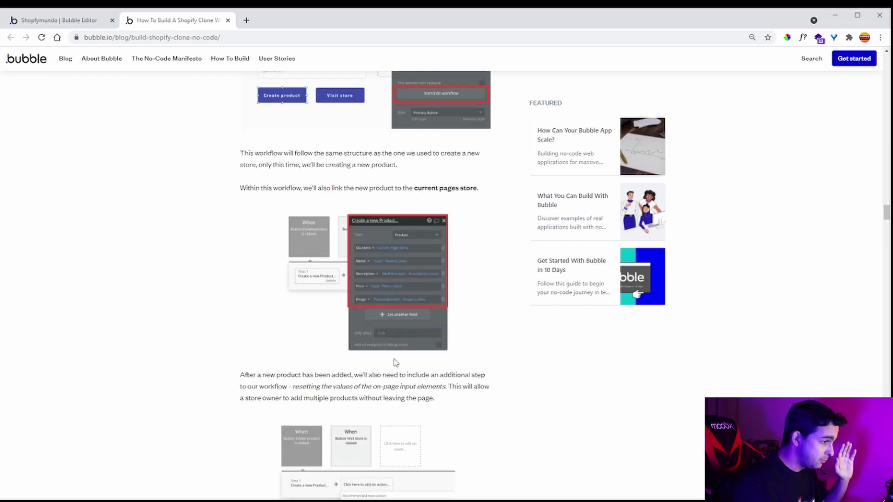
pyautogui.scroll(-2, 256, 296)
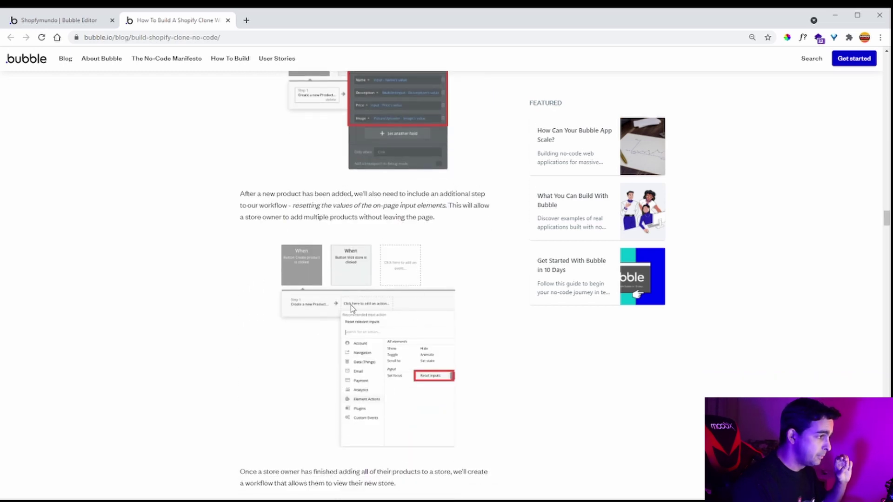
pyautogui.scroll(-2, 288, 224)
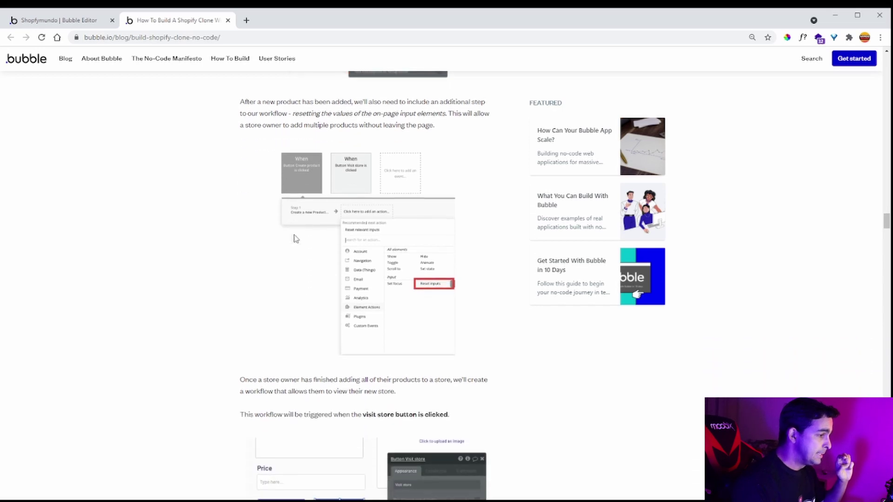
pyautogui.scroll(-2, 223, 195)
# - Add a Reset relevant inputs step after Create a new produto in the Criar produto workflow
pyautogui.click(66, 21)
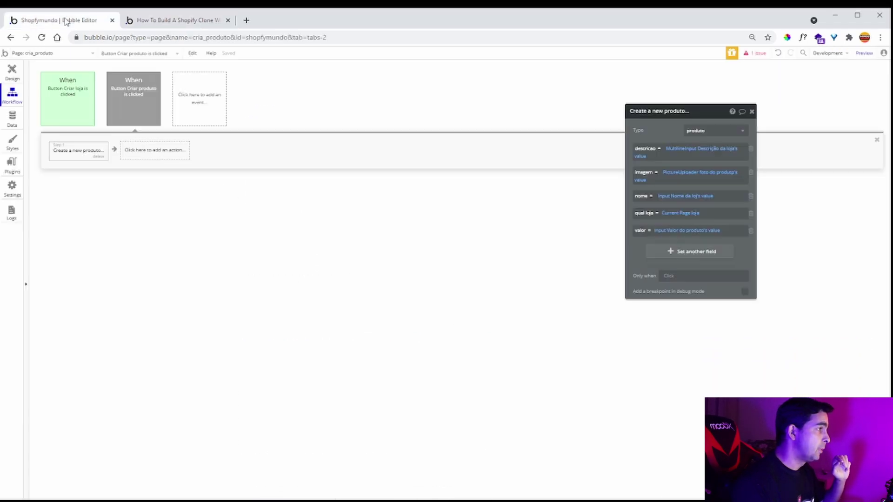
pyautogui.click(164, 154)
pyautogui.moveTo(156, 274)
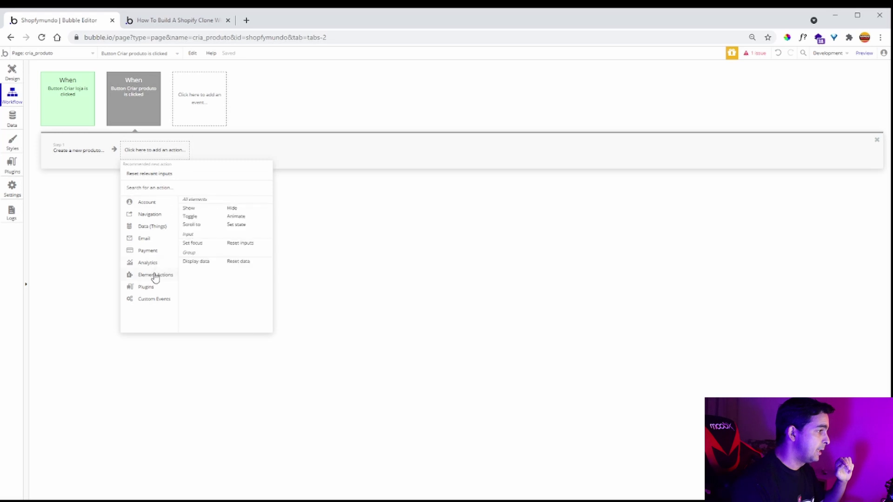
pyautogui.click(242, 246)
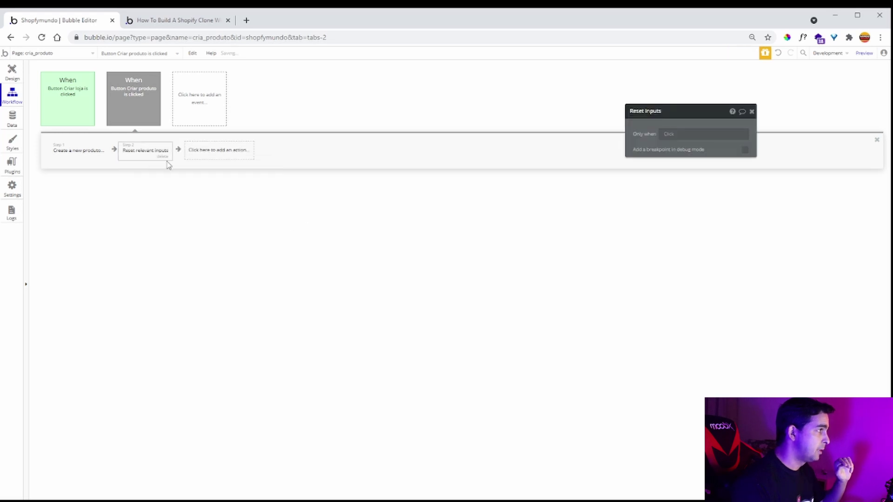
pyautogui.click(13, 72)
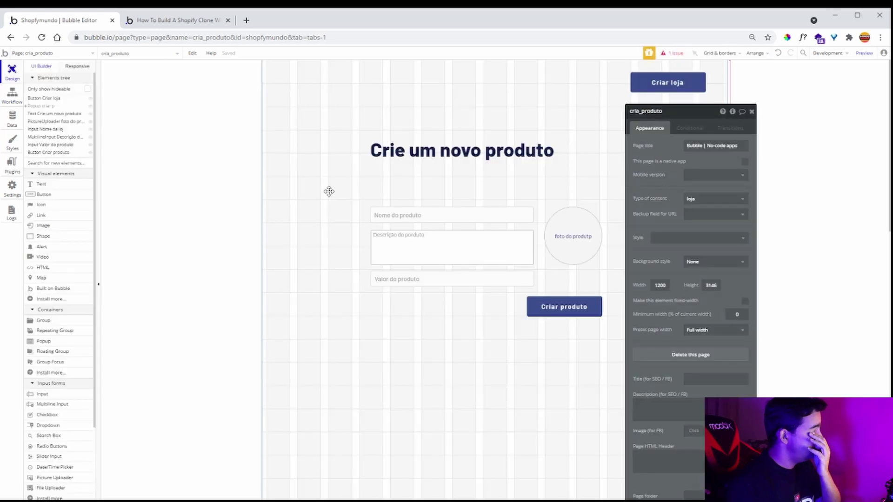
# - Scroll the tutorial to the section on the visit store button's workflow
pyautogui.click(164, 20)
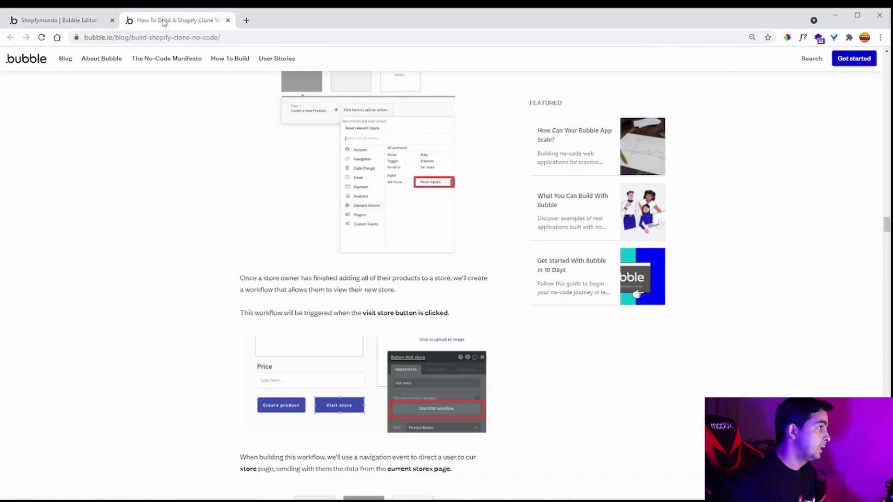
pyautogui.scroll(-4, 315, 266)
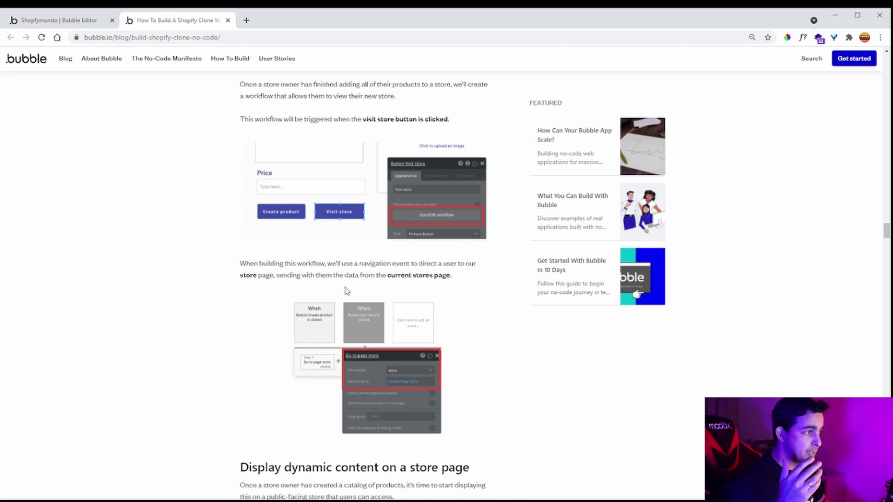
# - Change the top button's label to 'Visitar loja'
pyautogui.click(59, 21)
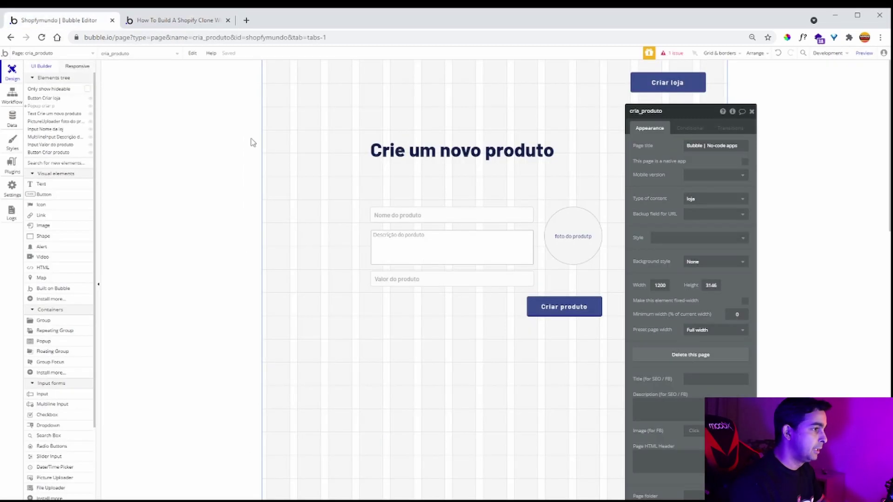
pyautogui.moveTo(681, 266); pyautogui.dragTo(292, 221)
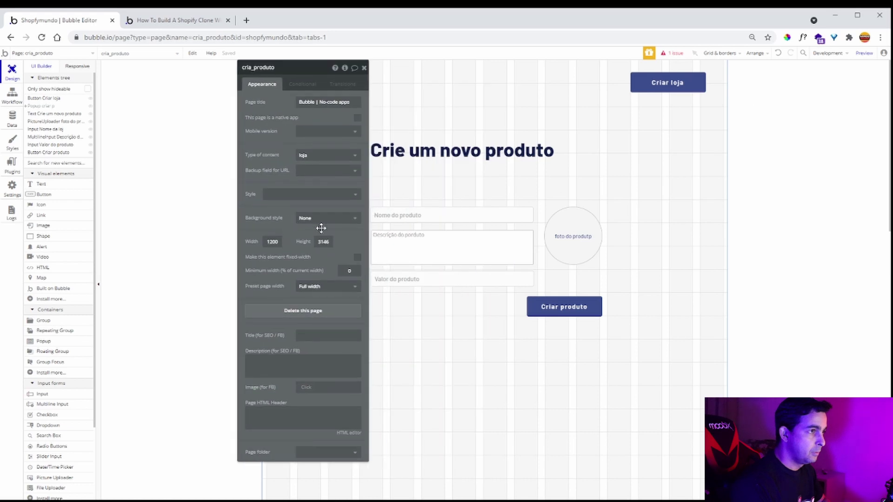
pyautogui.click(648, 84)
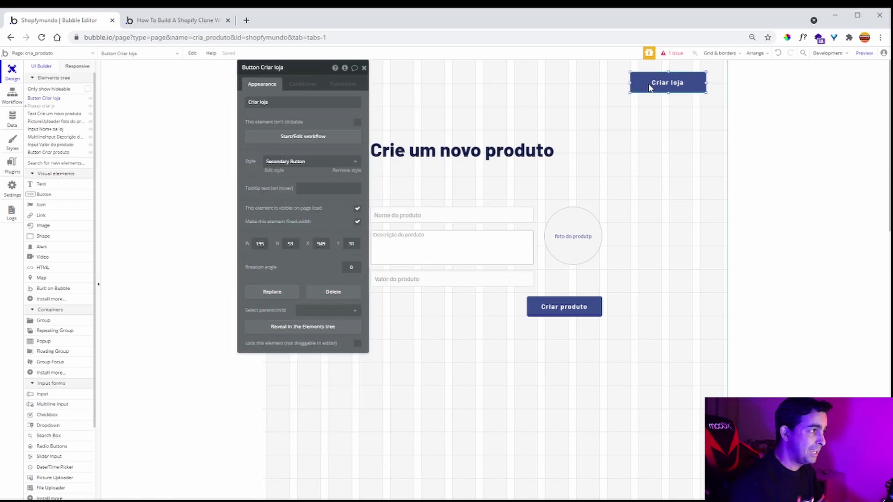
pyautogui.click(285, 103)
pyautogui.write('V')
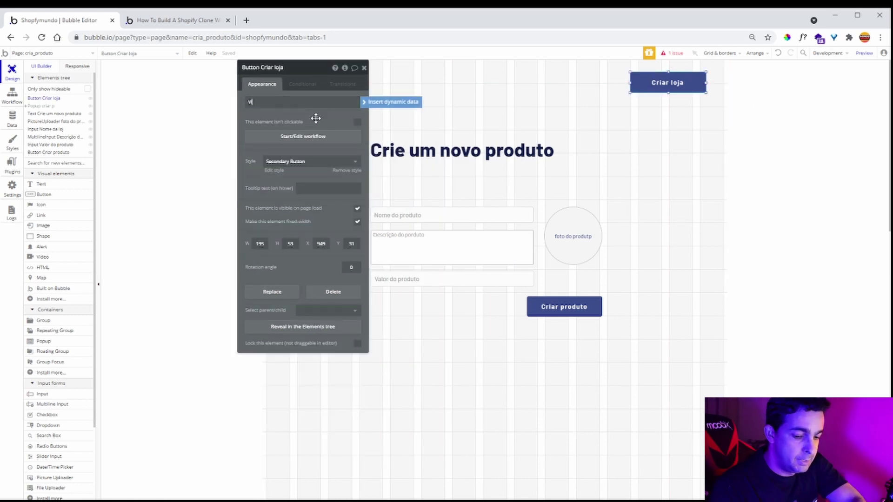
pyautogui.write('isitar lo')
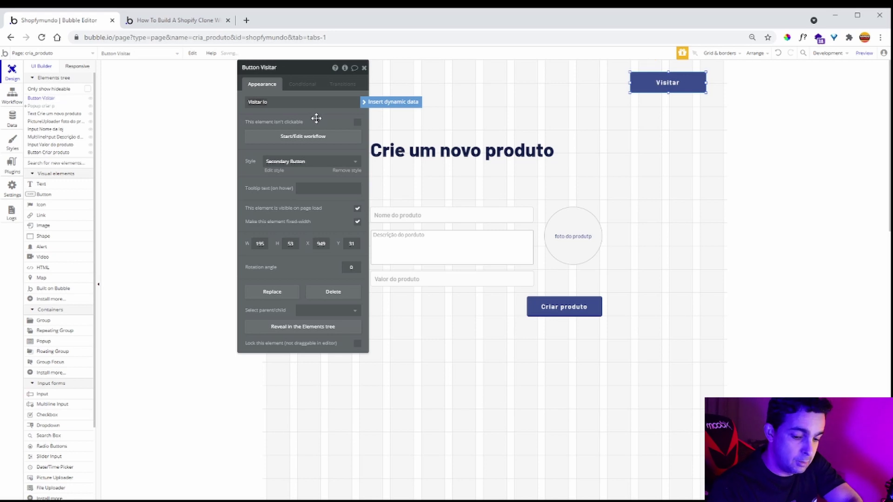
pyautogui.write('ja')
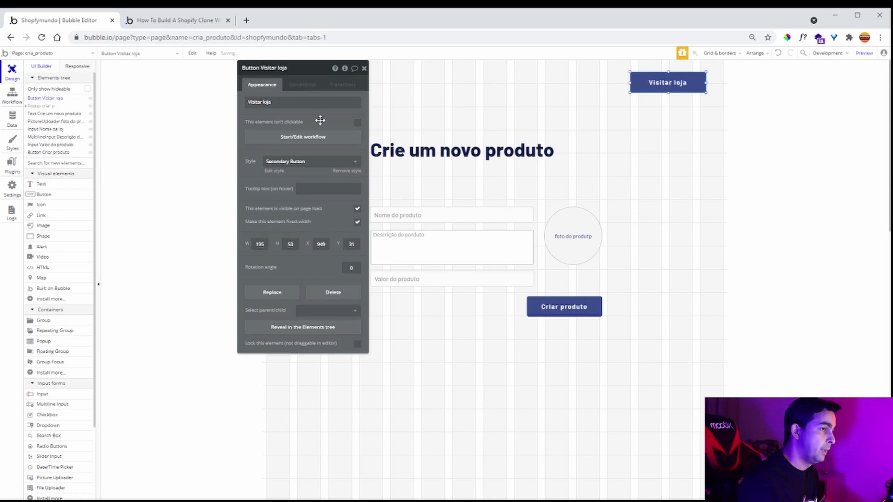
pyautogui.click(364, 68)
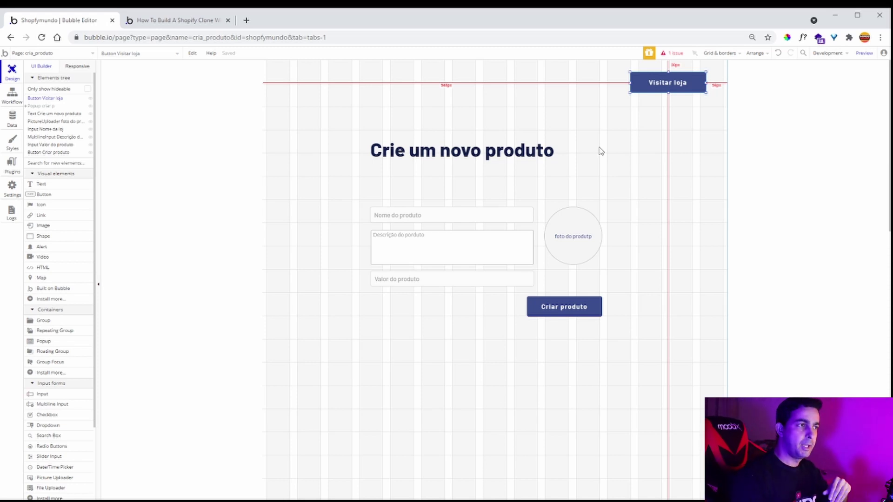
# - Give the Visitar loja button a click workflow with a Navigation Go to page step
pyautogui.doubleClick(651, 87)
pyautogui.moveTo(322, 118); pyautogui.dragTo(322, 124)
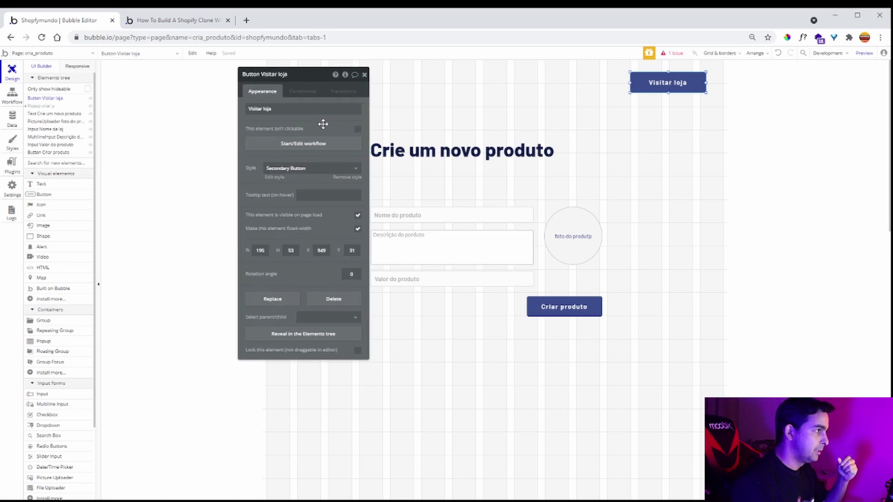
pyautogui.click(300, 145)
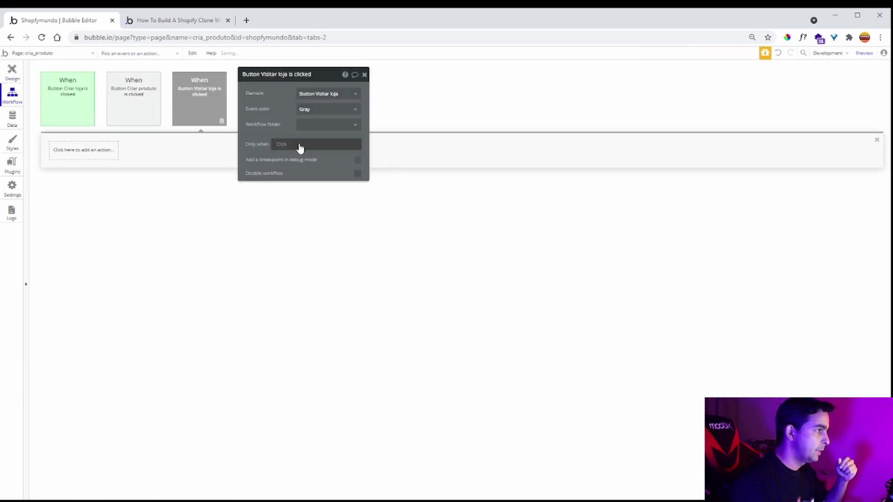
pyautogui.click(91, 151)
pyautogui.moveTo(79, 193)
pyautogui.click(124, 180)
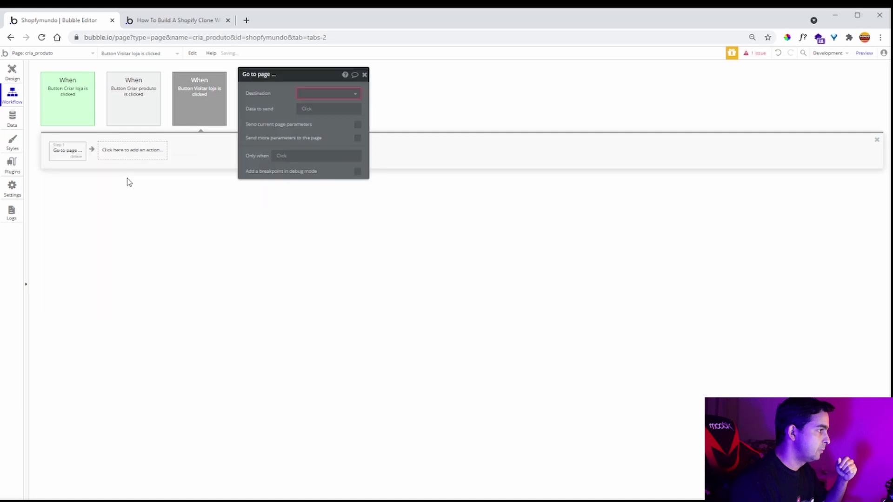
pyautogui.click(342, 98)
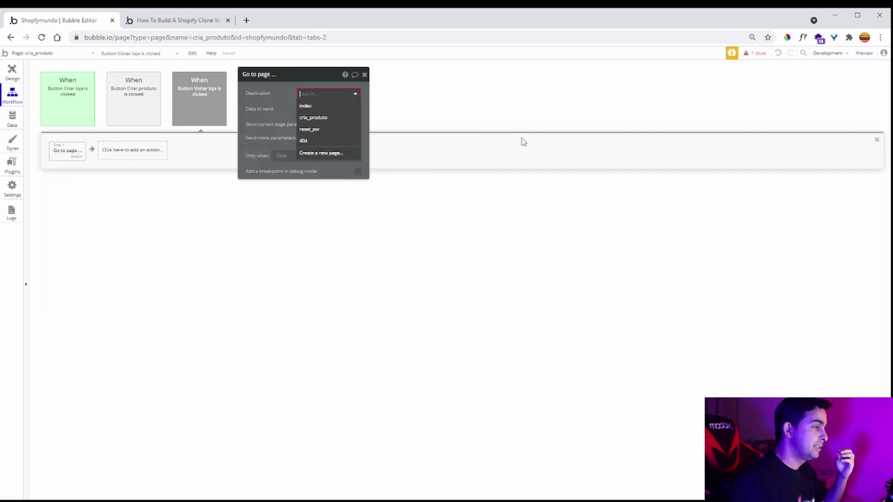
pyautogui.click(364, 74)
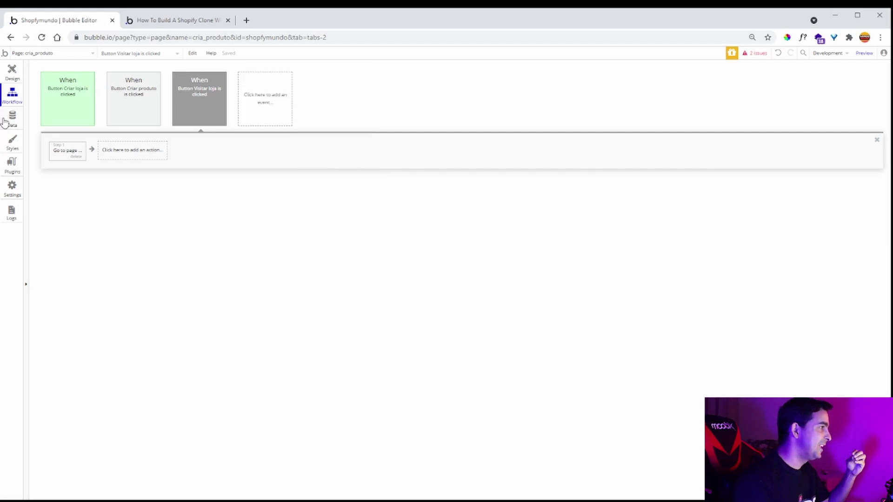
# - Add a new page named loja
pyautogui.click(54, 54)
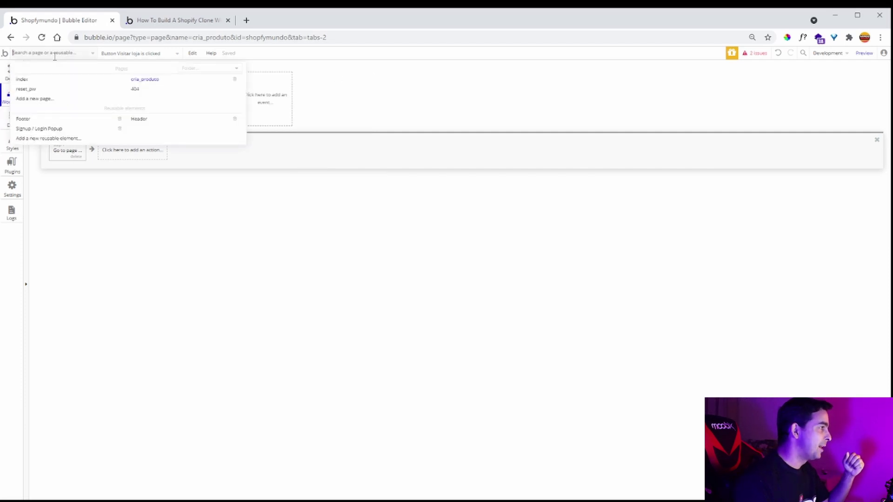
pyautogui.click(54, 99)
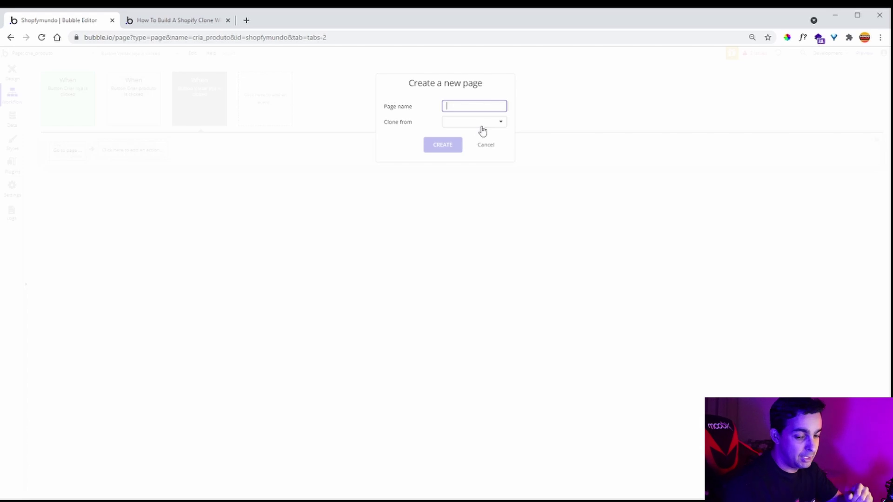
pyautogui.write('loja')
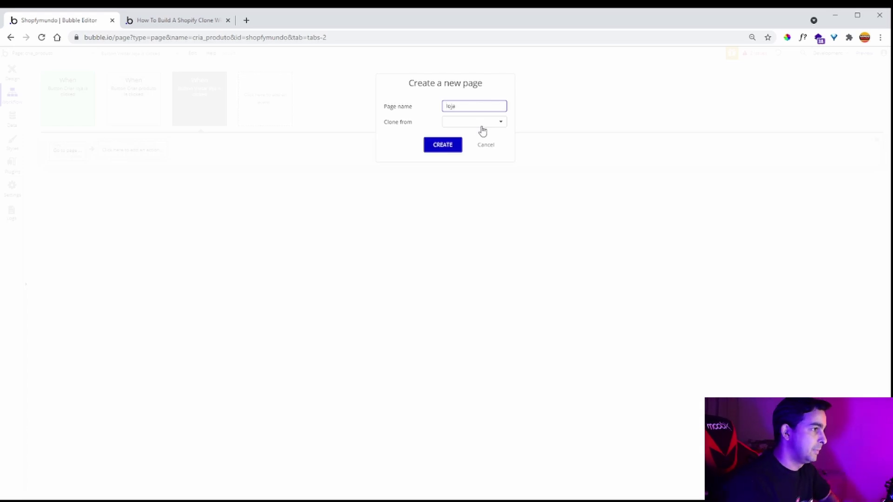
pyautogui.click(432, 147)
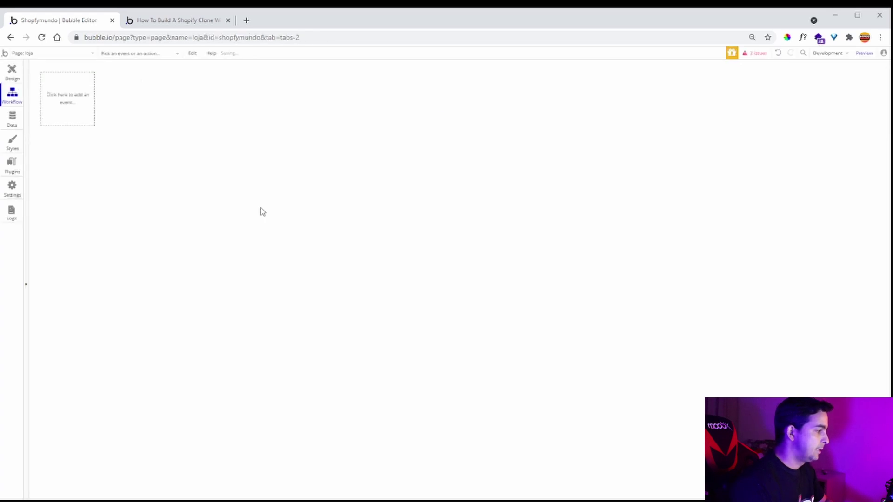
# - Size the loja page to 1200 wide and 1115 tall
pyautogui.click(12, 72)
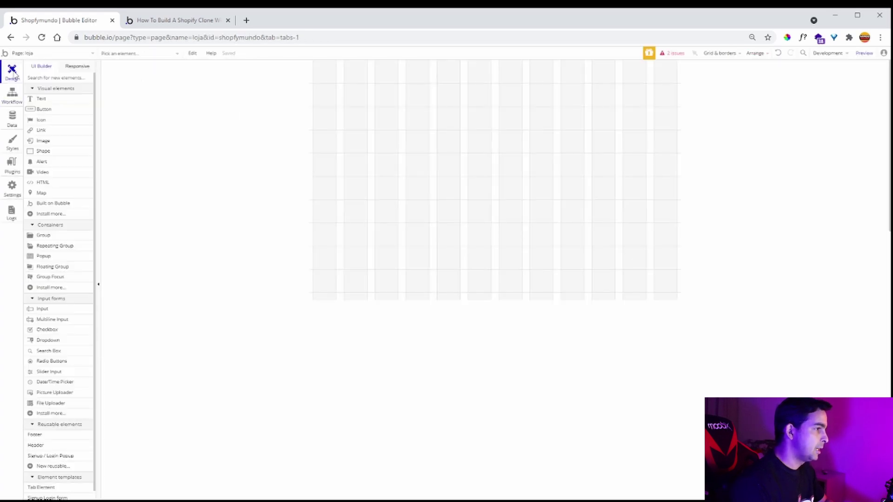
pyautogui.doubleClick(497, 228)
pyautogui.moveTo(497, 293); pyautogui.dragTo(524, 493)
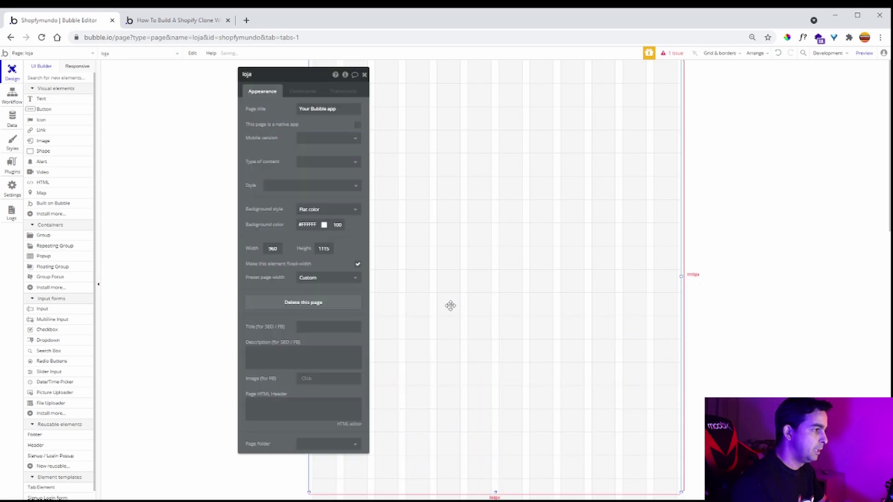
pyautogui.doubleClick(272, 248)
pyautogui.write('1200')
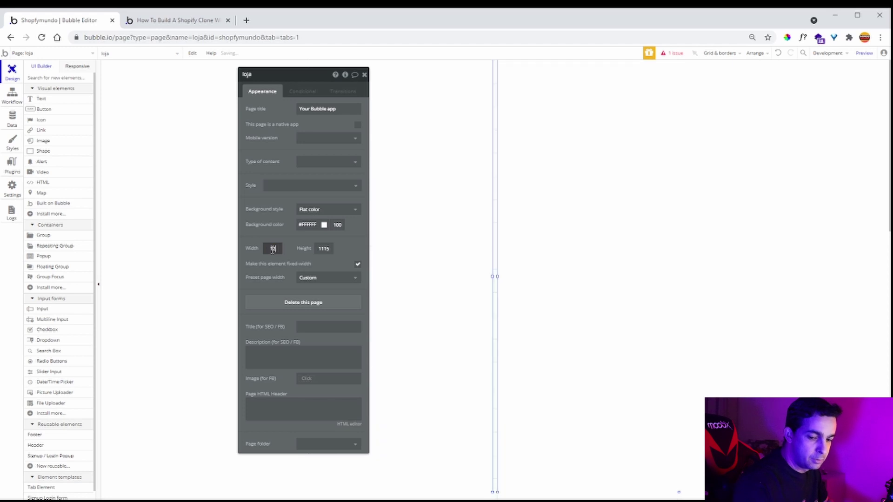
pyautogui.click(364, 75)
pyautogui.doubleClick(357, 216)
pyautogui.click(172, 19)
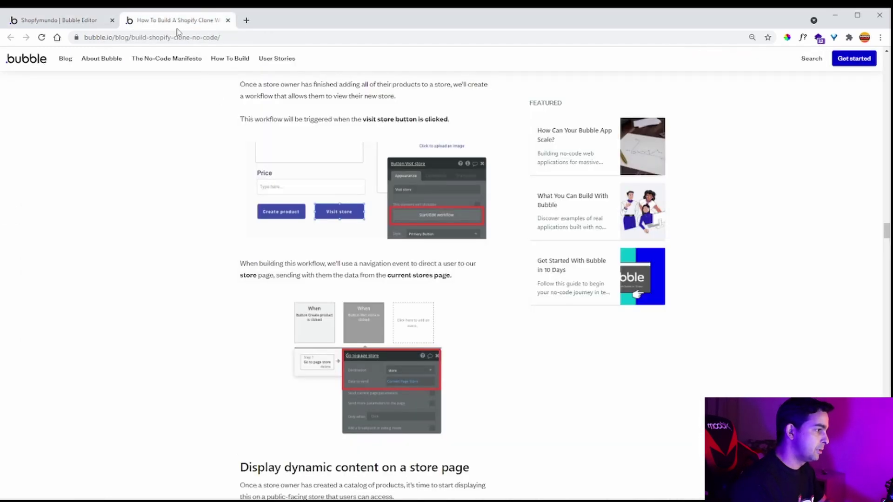
pyautogui.scroll(-6, 292, 227)
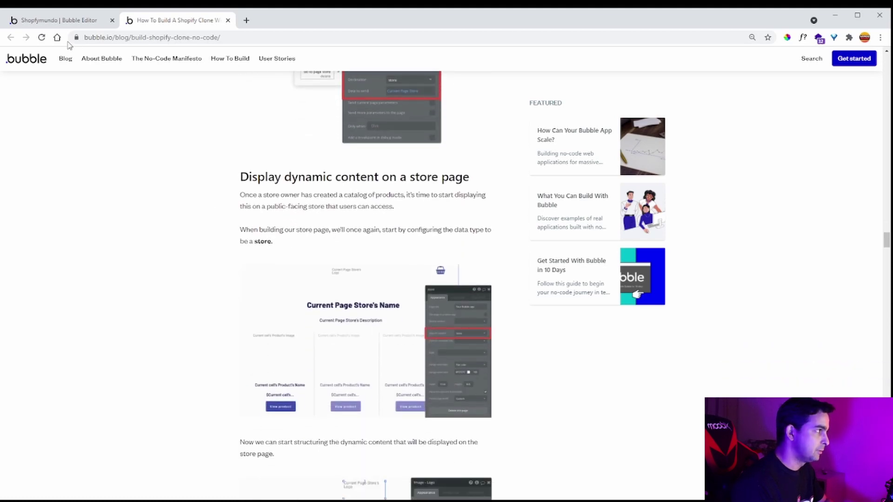
pyautogui.click(52, 21)
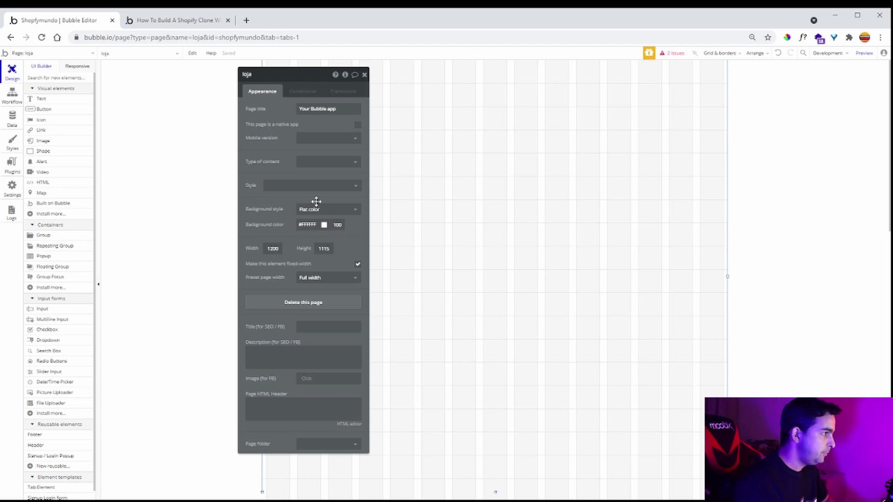
# - Set the loja page's Type of content to loja and return to the tutorial's store-page section
pyautogui.click(321, 162)
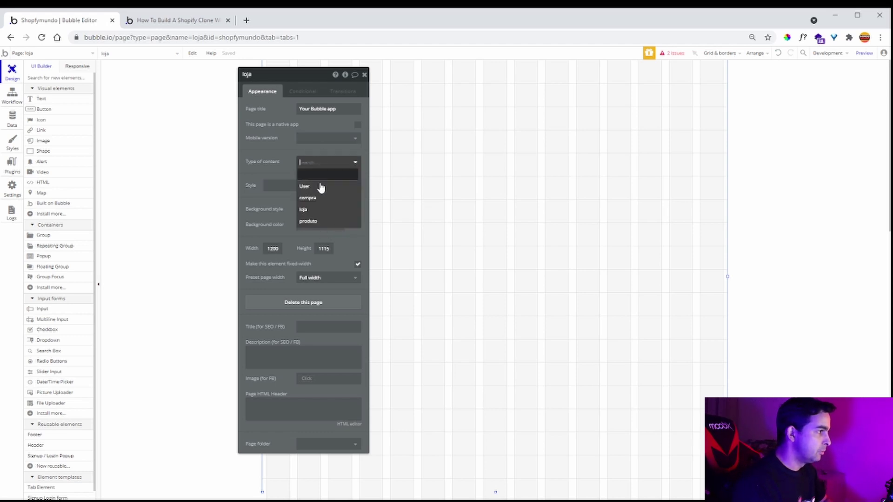
pyautogui.click(316, 207)
pyautogui.moveTo(275, 147); pyautogui.dragTo(222, 154)
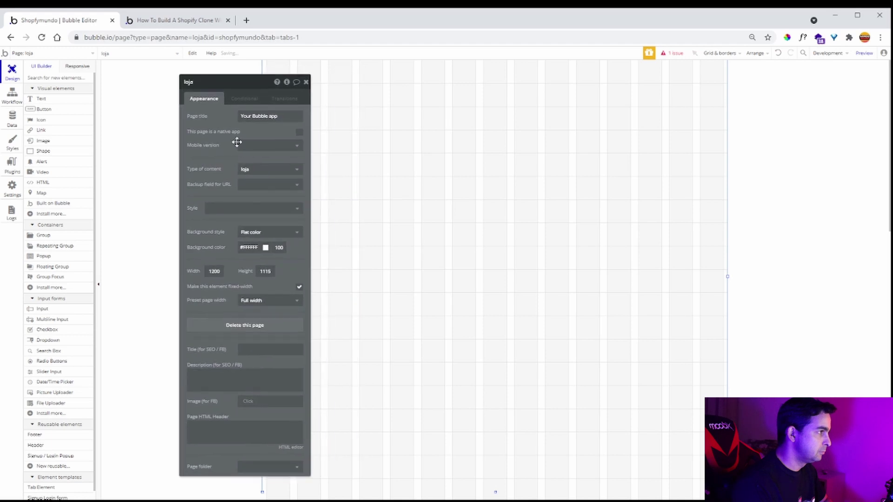
pyautogui.click(307, 83)
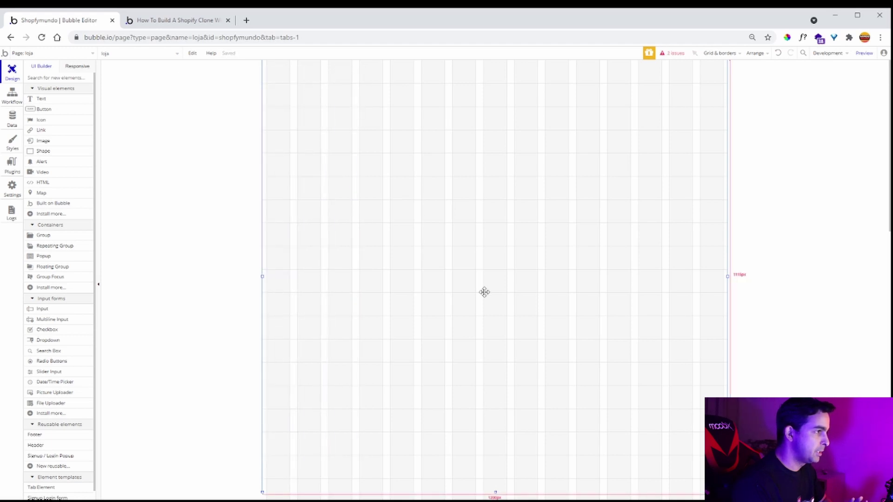
pyautogui.click(188, 21)
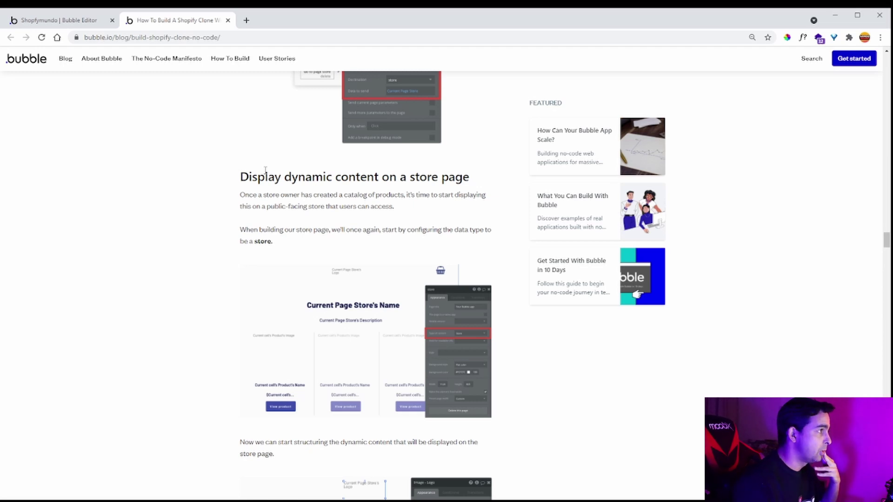
# - Add a text near the top showing Current Page loja's nome, styled H1 Heading - Dark
pyautogui.click(55, 20)
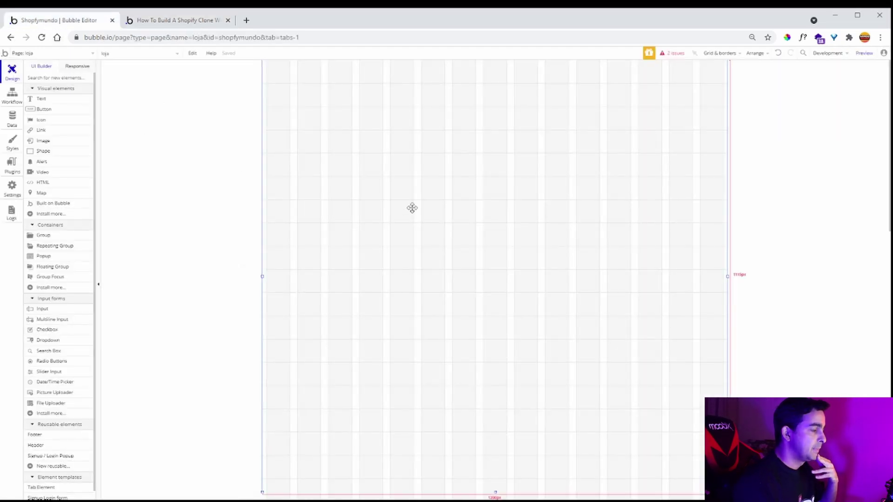
pyautogui.click(66, 99)
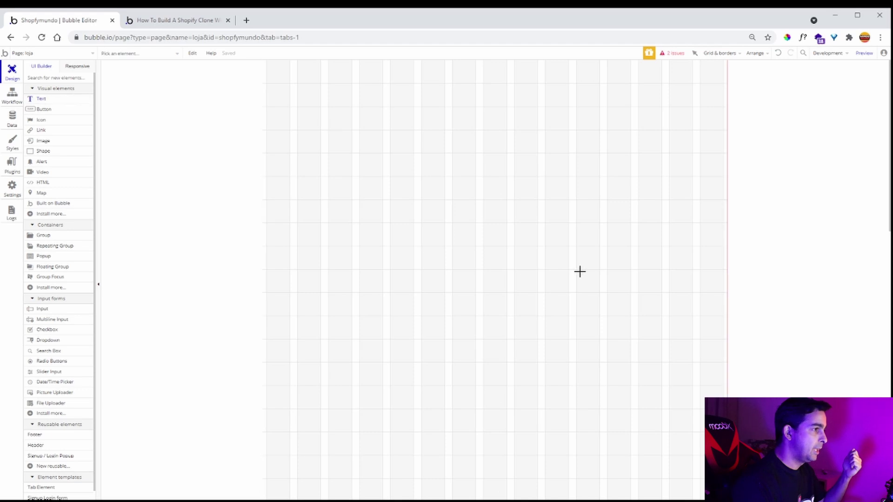
pyautogui.moveTo(394, 127); pyautogui.dragTo(592, 153)
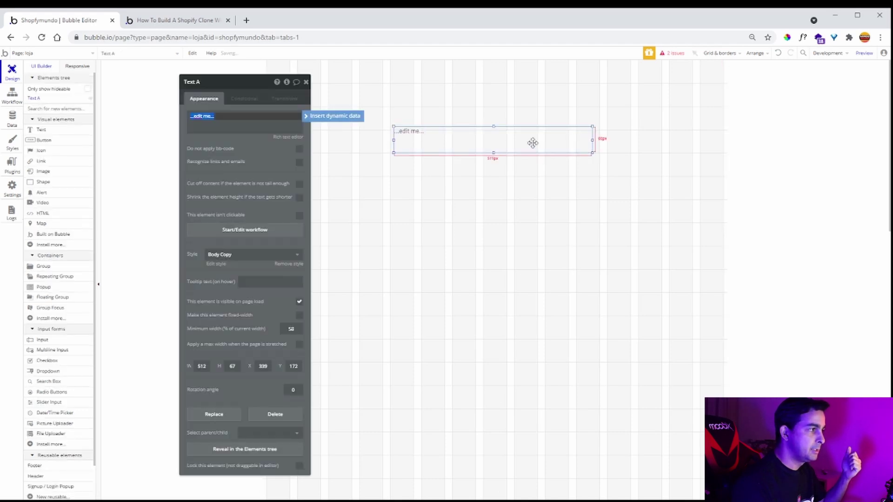
pyautogui.click(327, 117)
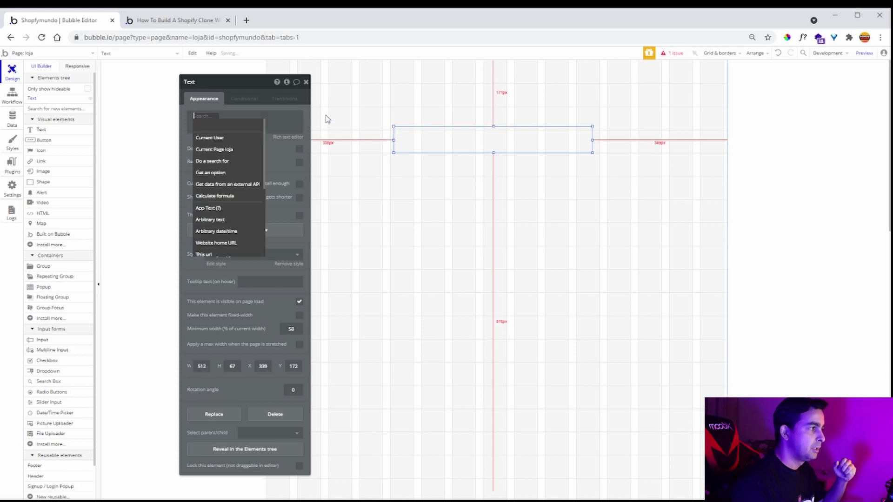
pyautogui.click(234, 150)
pyautogui.click(257, 148)
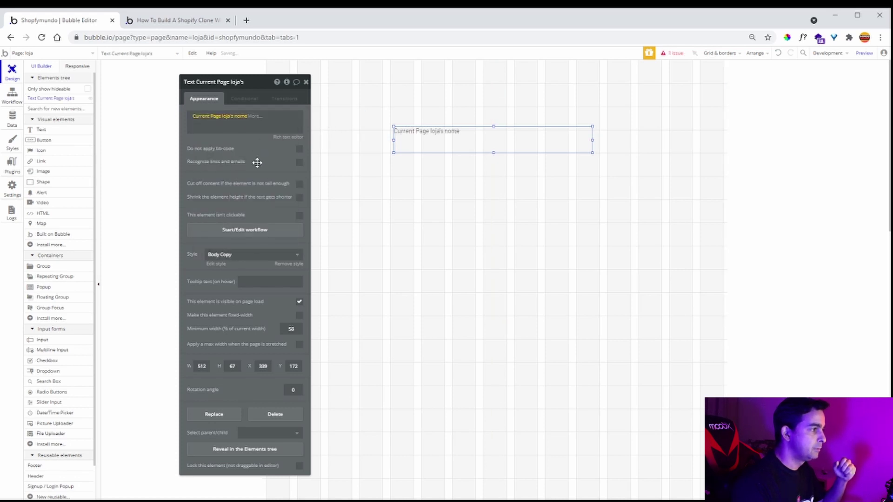
pyautogui.click(256, 255)
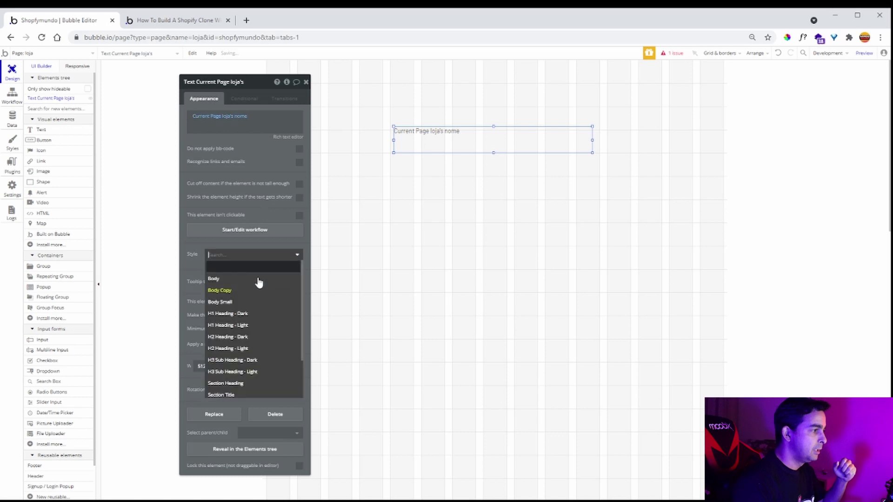
pyautogui.click(256, 315)
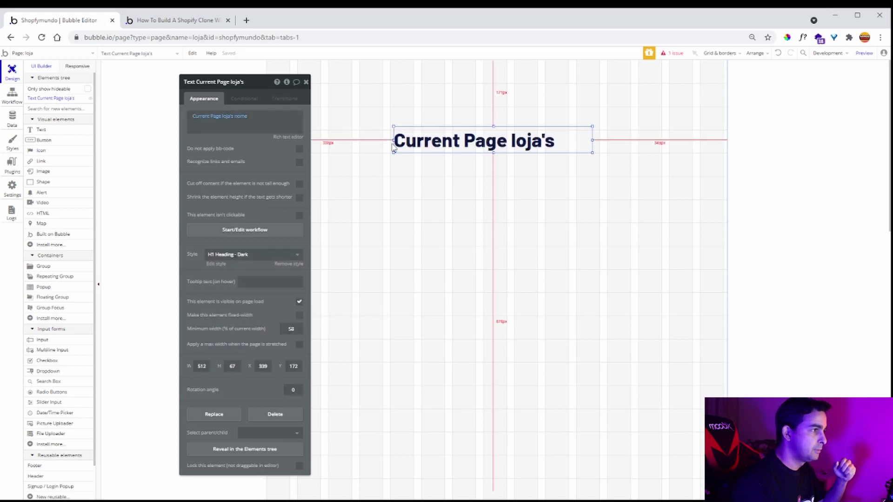
# - Widen the store-name heading, centre it horizontally, and paste a copy of it
pyautogui.moveTo(393, 148); pyautogui.dragTo(333, 141)
pyautogui.rightClick(418, 145)
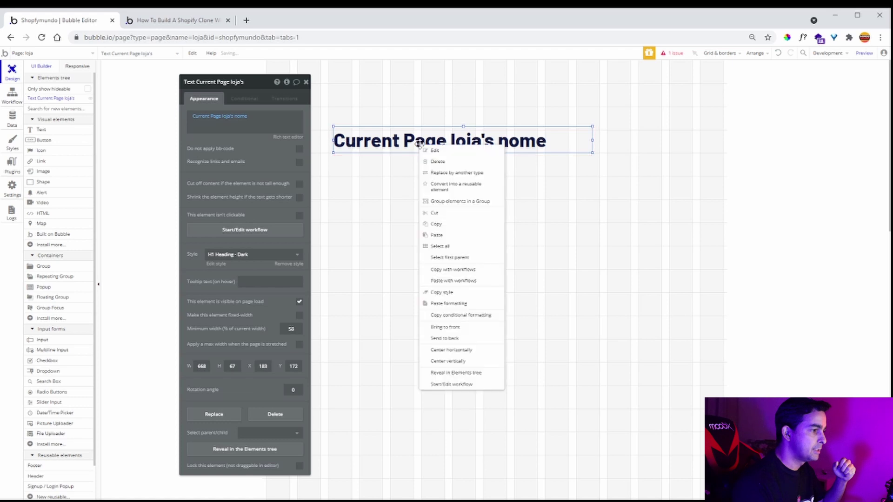
pyautogui.click(474, 350)
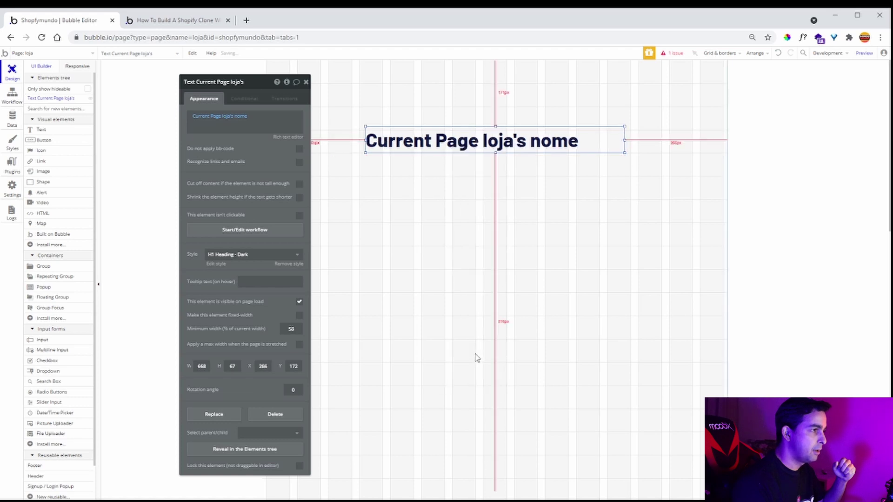
pyautogui.click(306, 83)
pyautogui.click(203, 19)
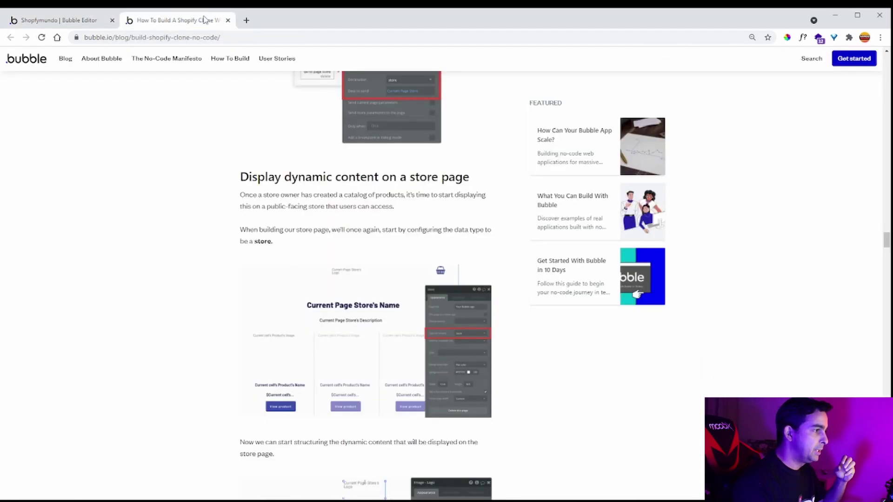
pyautogui.click(29, 21)
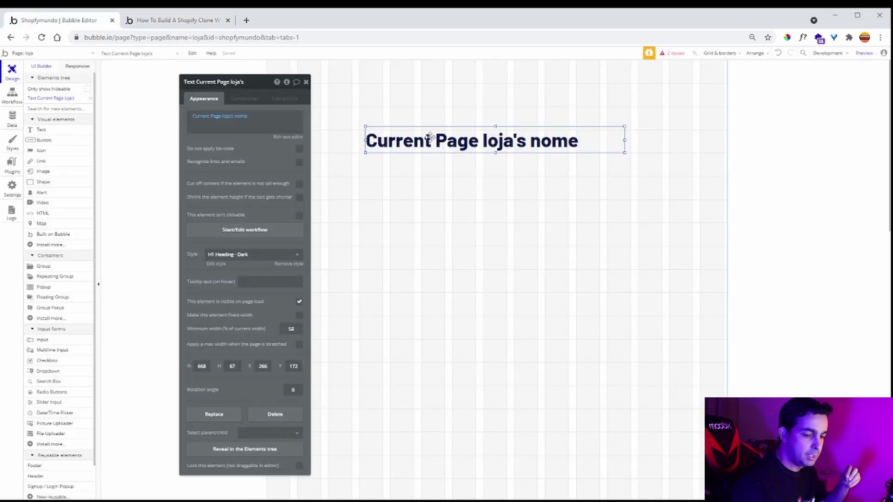
pyautogui.hotkey('ctrl', 'v')
# - Turn the copy into a centred, unstyled subheading below showing Current Page loja's descricao
pyautogui.moveTo(431, 139); pyautogui.dragTo(428, 164)
pyautogui.click(264, 256)
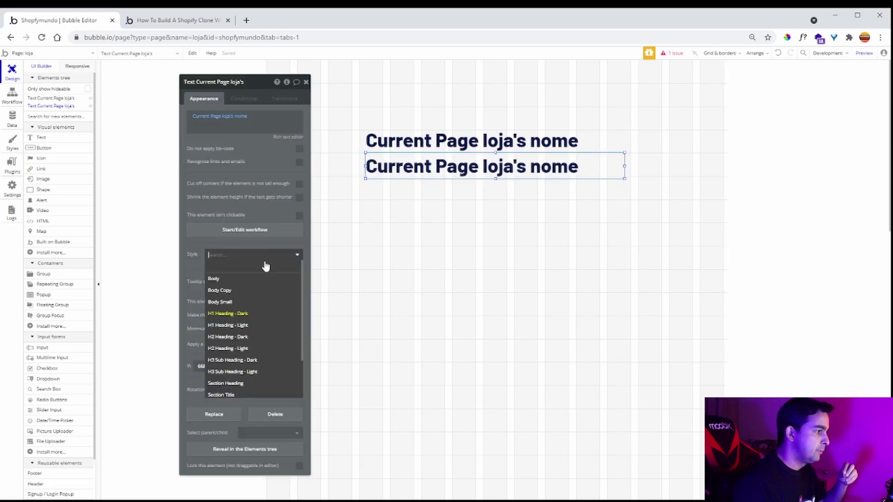
pyautogui.click(260, 336)
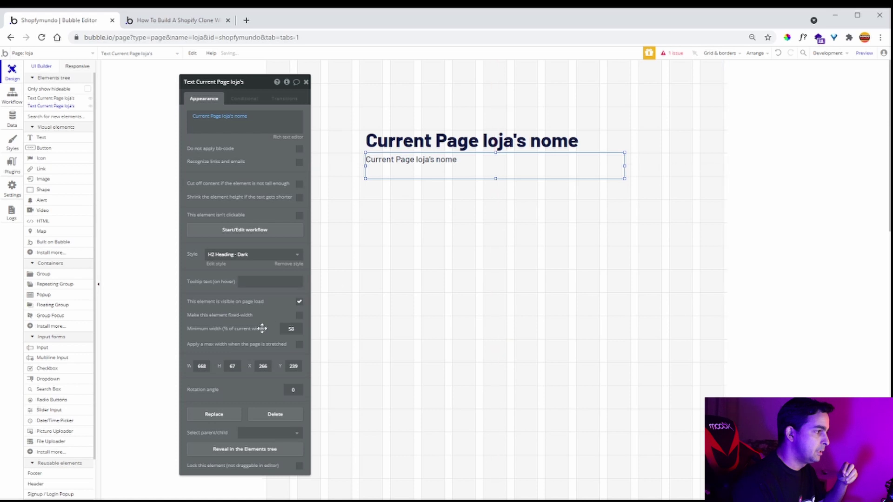
pyautogui.click(281, 263)
pyautogui.click(246, 309)
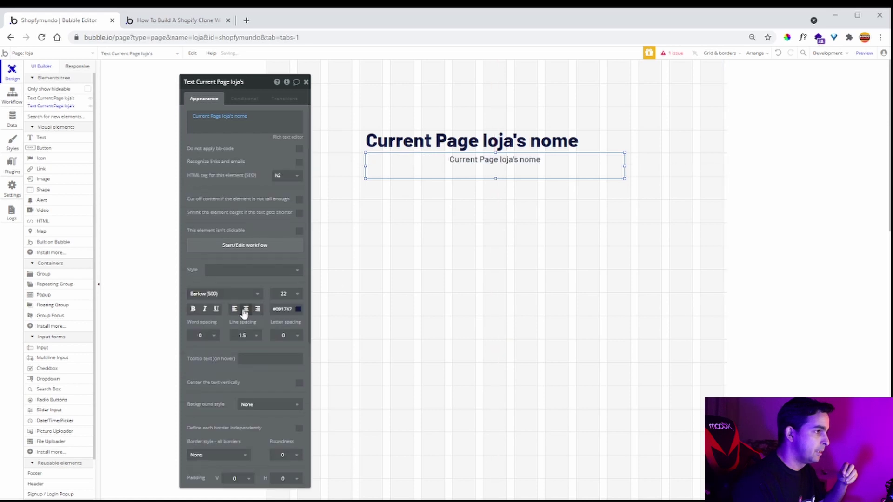
pyautogui.click(245, 116)
pyautogui.click(256, 138)
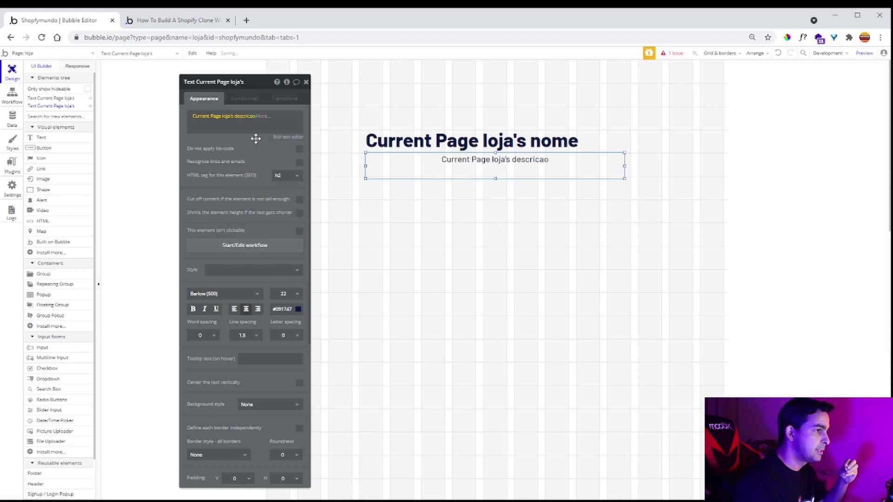
# - Remove the store-name heading's H1 style and centre its text
pyautogui.click(516, 145)
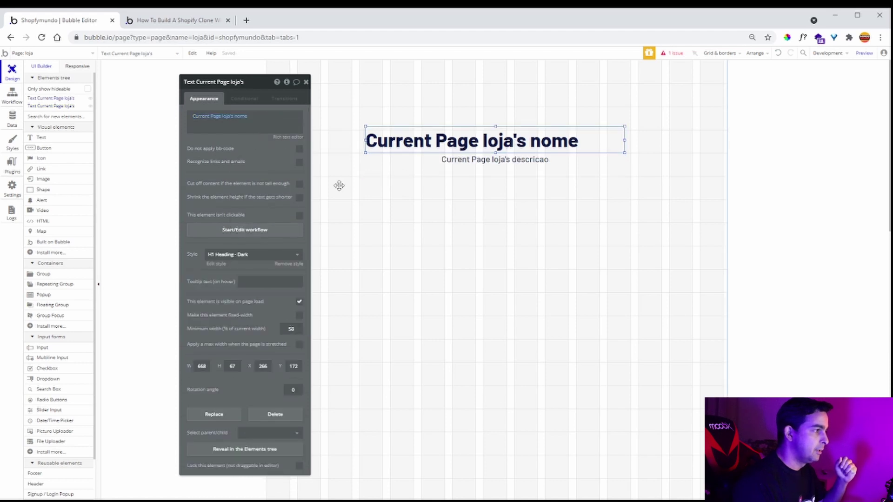
pyautogui.click(289, 264)
pyautogui.click(246, 308)
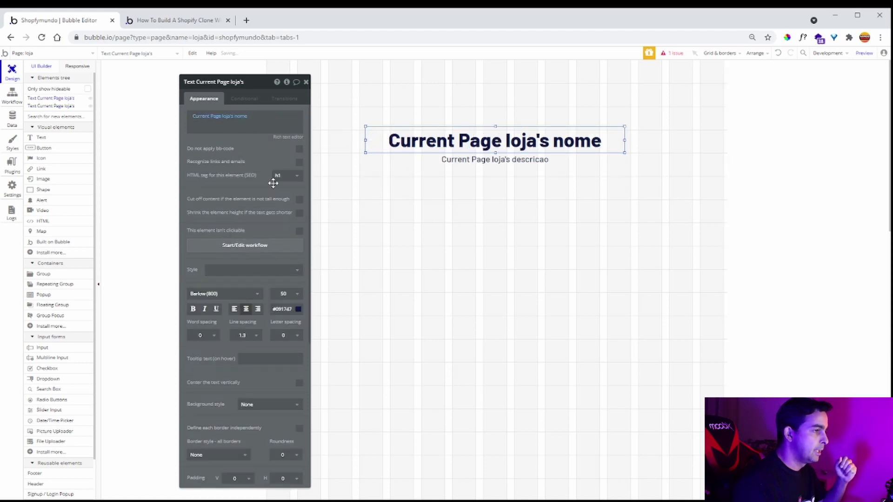
pyautogui.click(306, 82)
pyautogui.click(423, 219)
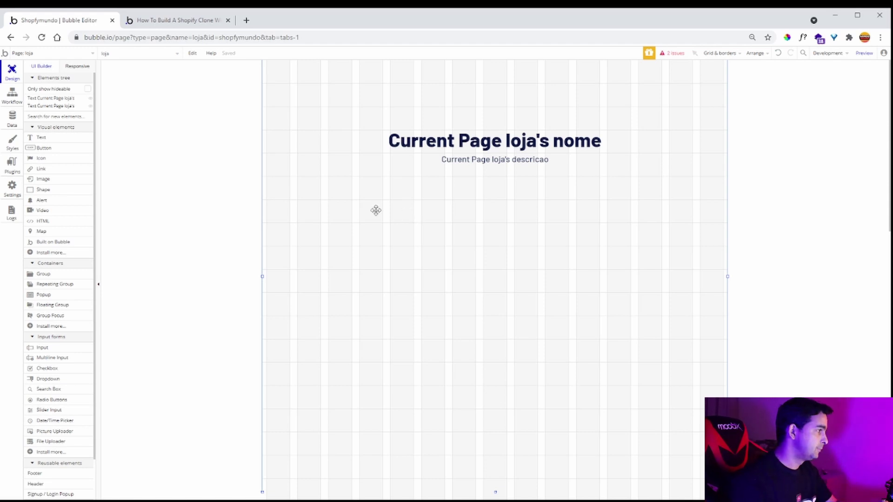
# - Draw a produto repeating group below the headings, sourced from a search for produto
pyautogui.click(50, 285)
pyautogui.moveTo(295, 202)
pyautogui.mouseDown()
pyautogui.moveTo(454, 277)
pyautogui.moveTo(697, 371)
pyautogui.mouseUp()
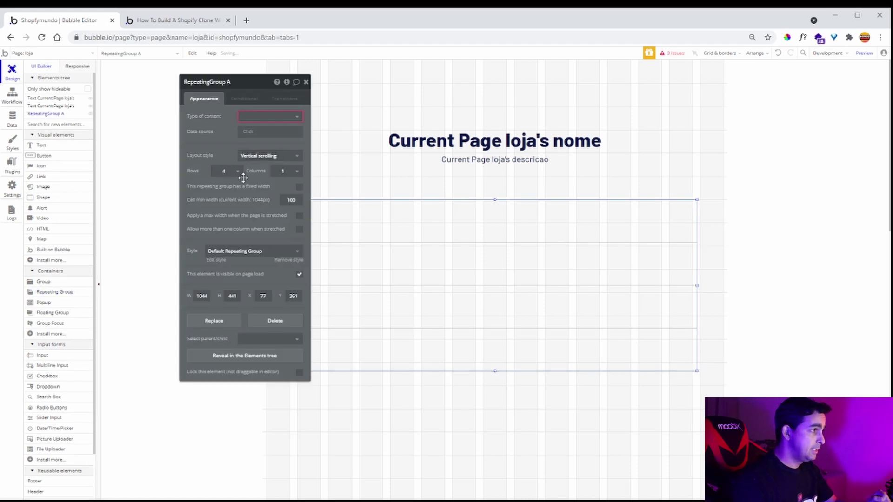
pyautogui.click(268, 116)
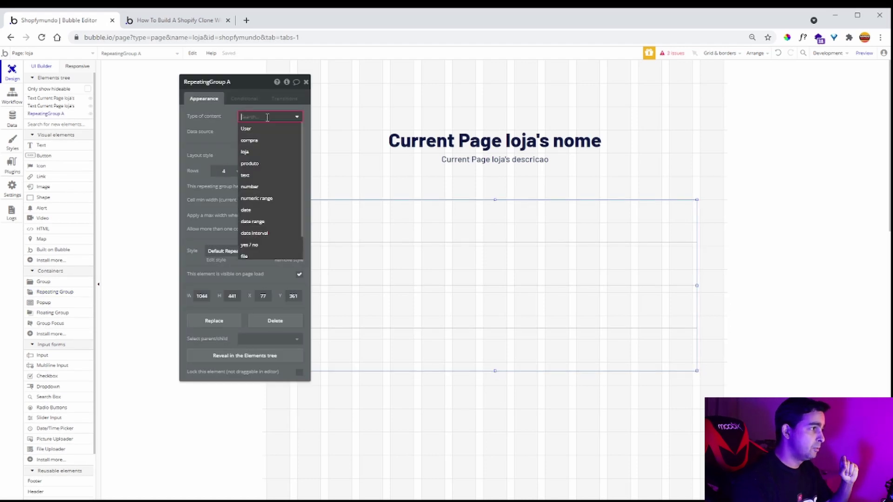
pyautogui.click(269, 163)
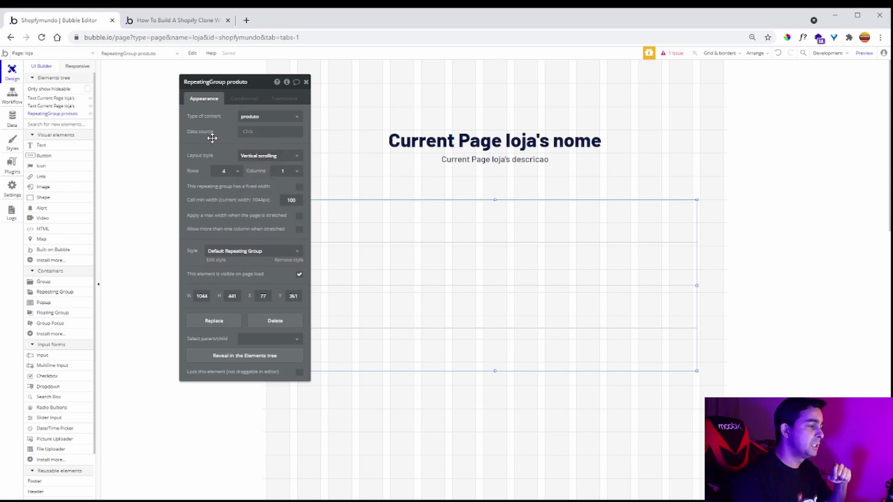
pyautogui.click(246, 132)
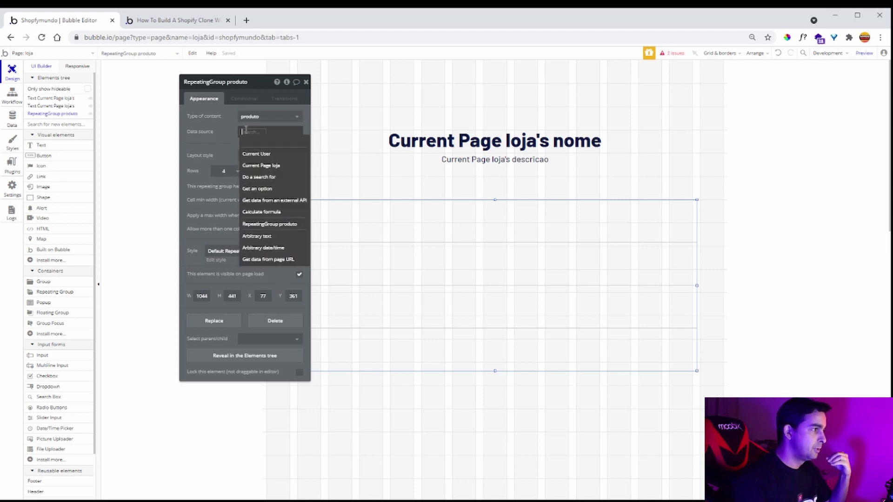
pyautogui.click(278, 177)
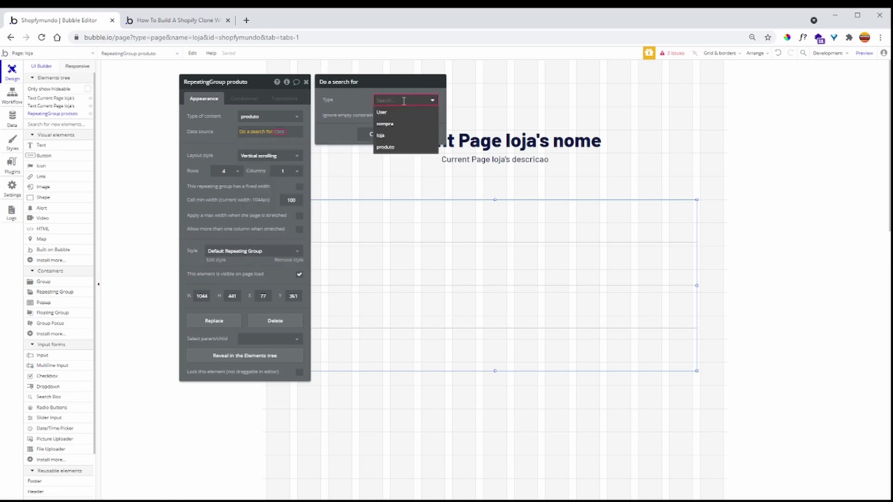
pyautogui.click(400, 147)
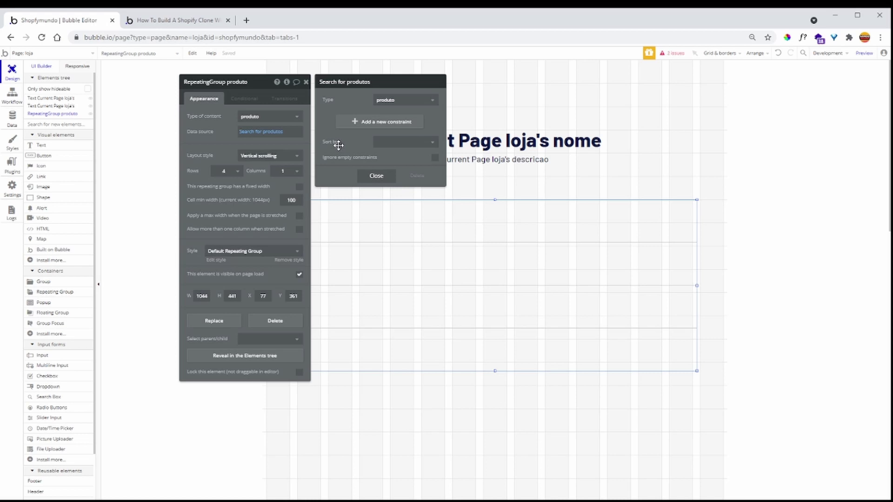
# - Constrain the produto search to qual loja = Current Page loja
pyautogui.click(357, 121)
pyautogui.click(330, 117)
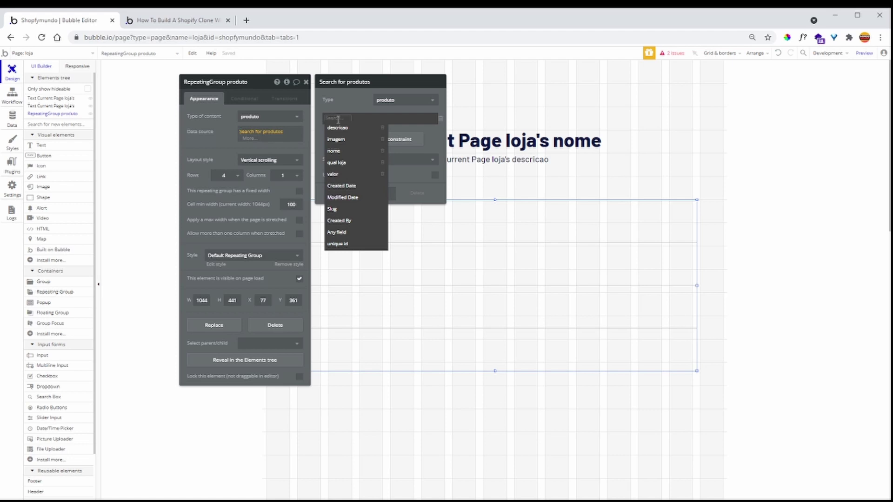
pyautogui.click(349, 166)
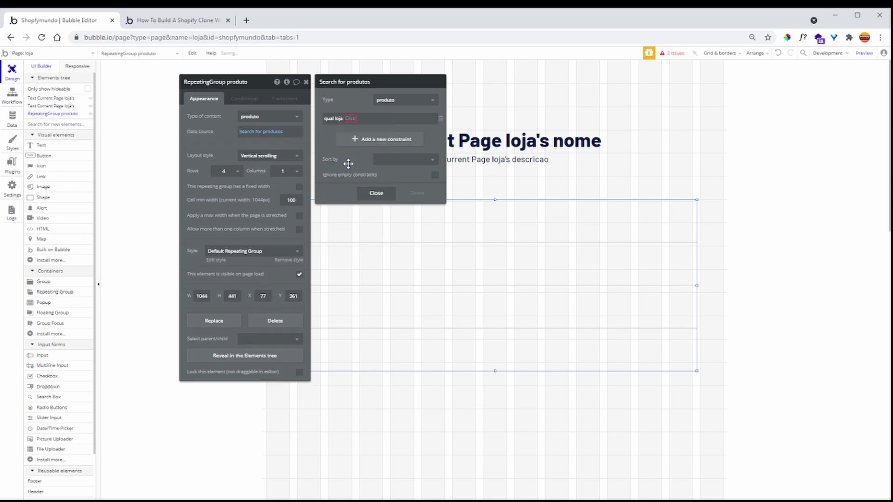
pyautogui.click(354, 120)
pyautogui.click(355, 129)
pyautogui.click(355, 119)
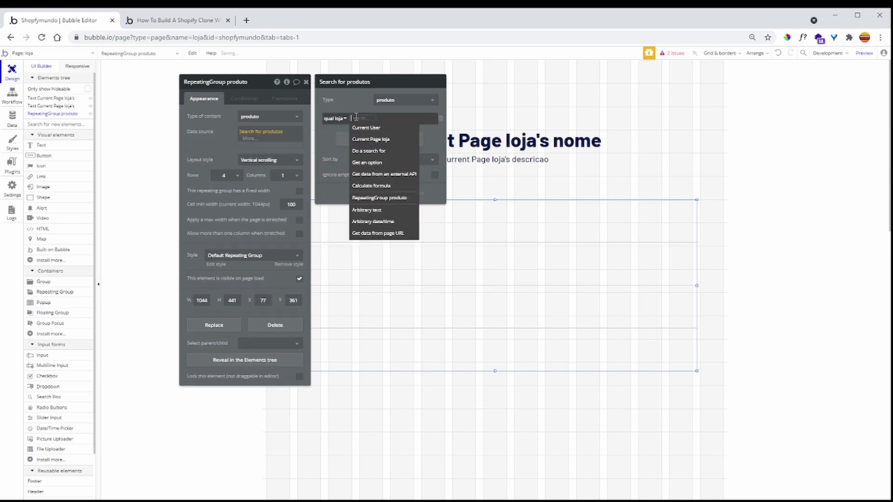
pyautogui.click(375, 140)
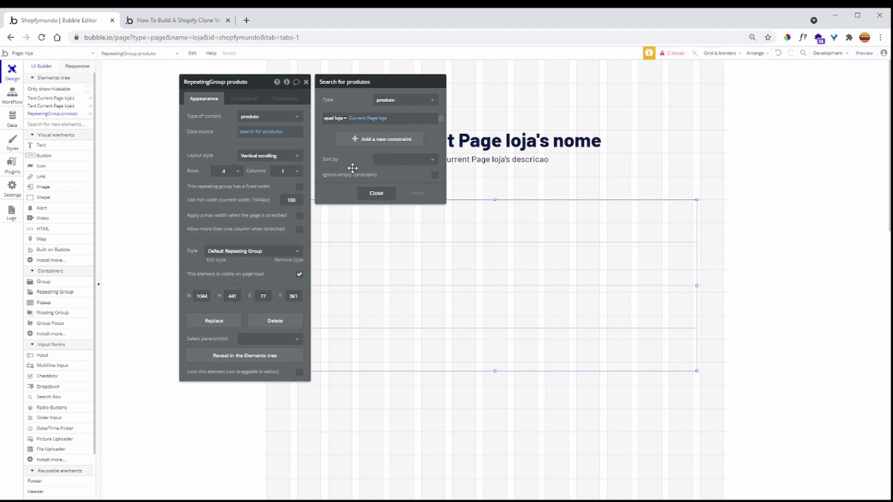
pyautogui.click(257, 141)
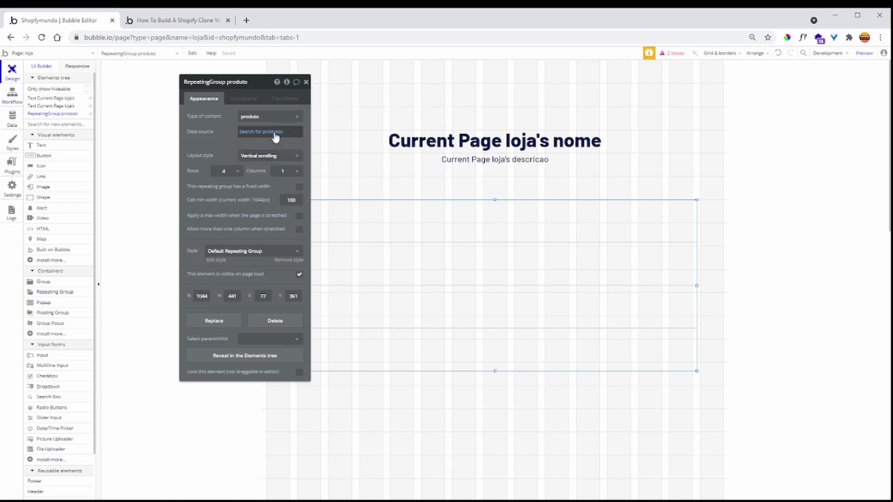
pyautogui.click(306, 81)
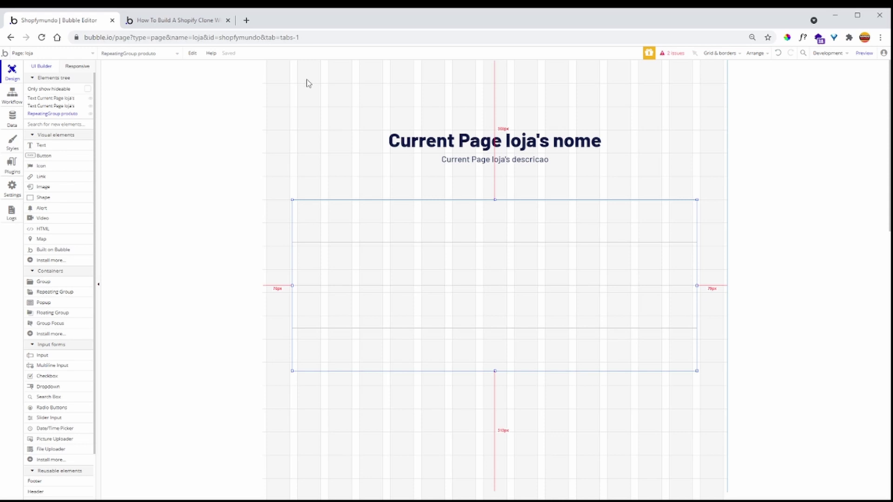
pyautogui.doubleClick(498, 319)
# - Lay out the produto repeating group as 3 columns by 2 rows
pyautogui.click(286, 172)
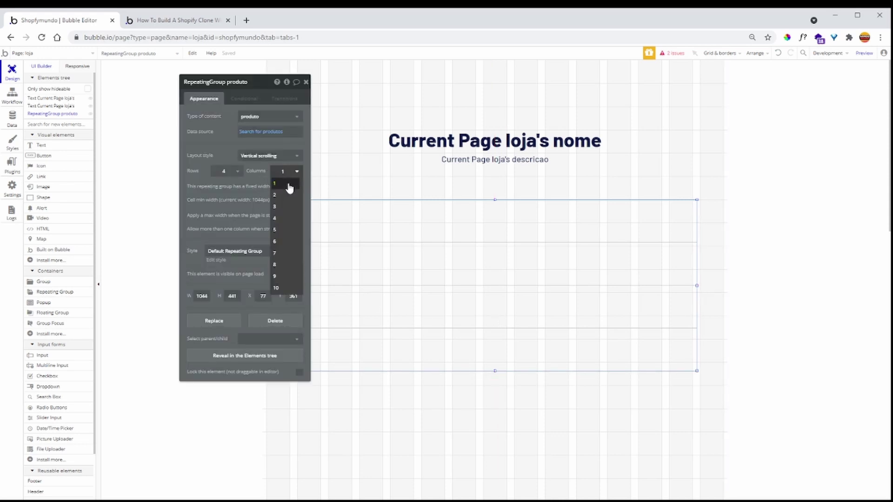
pyautogui.click(286, 207)
pyautogui.click(234, 172)
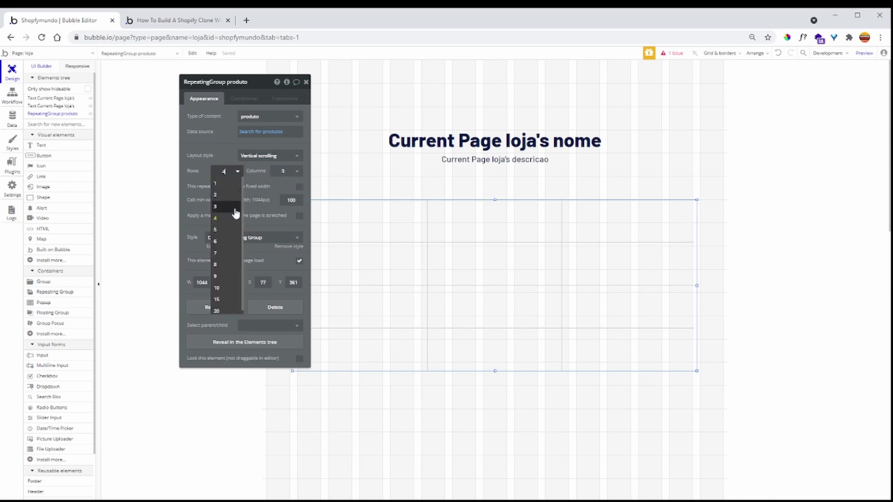
pyautogui.click(233, 196)
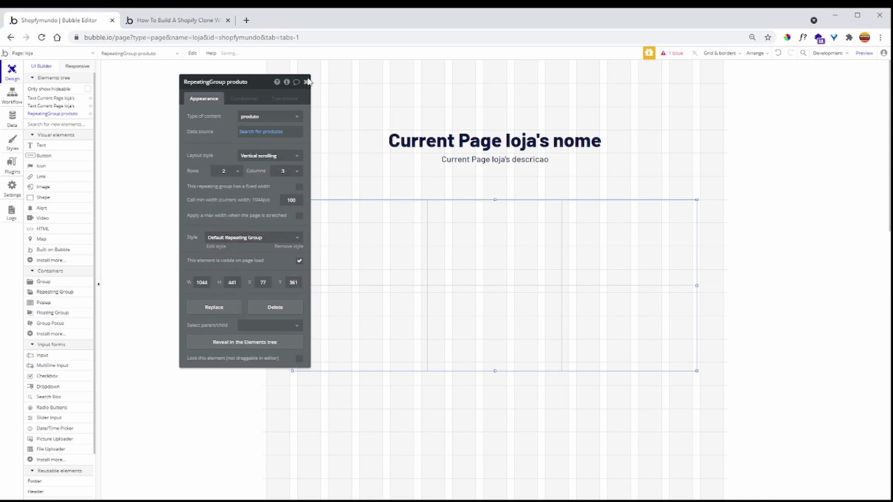
pyautogui.click(307, 82)
# - Enlarge the repeating group downward and to both sides, then open the descricao text's actions
pyautogui.moveTo(495, 371); pyautogui.dragTo(495, 432)
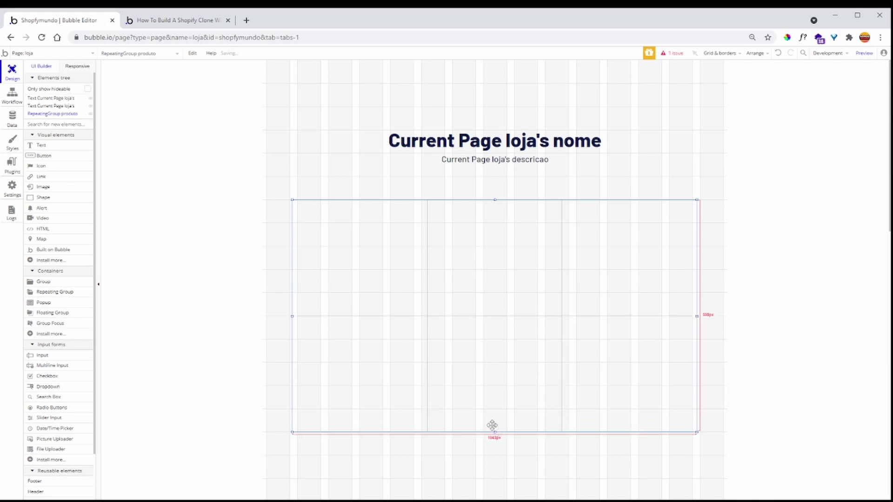
pyautogui.moveTo(292, 316); pyautogui.dragTo(263, 316)
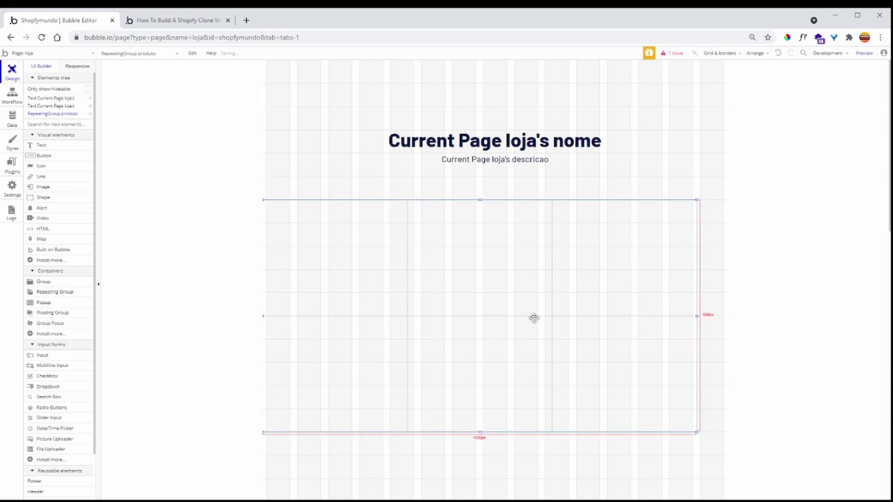
pyautogui.moveTo(696, 317); pyautogui.dragTo(787, 316)
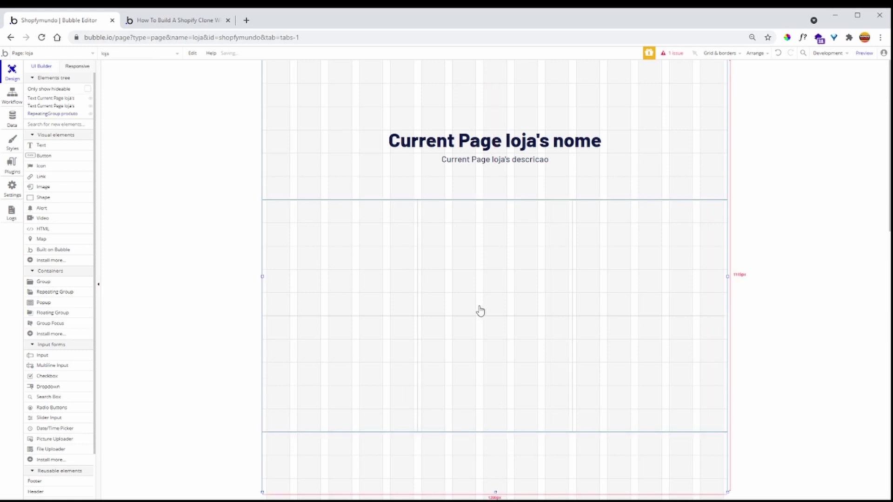
pyautogui.click(470, 306)
pyautogui.click(495, 164)
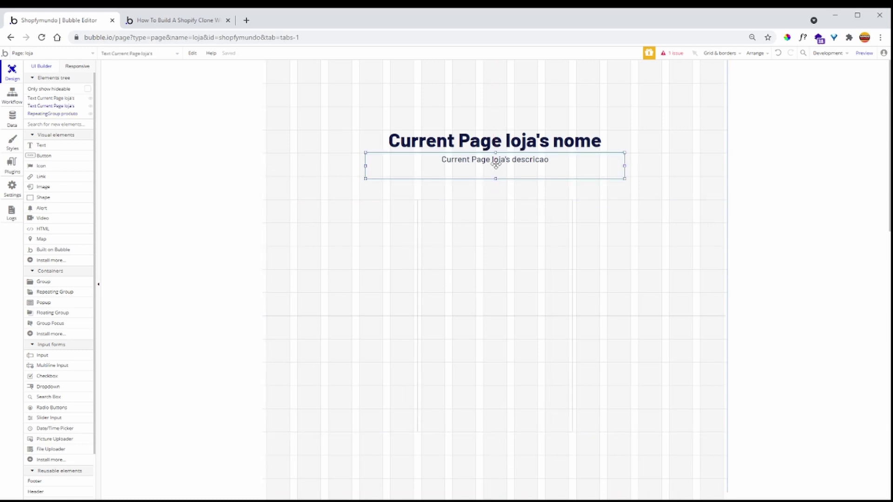
pyautogui.rightClick(496, 165)
pyautogui.click(47, 145)
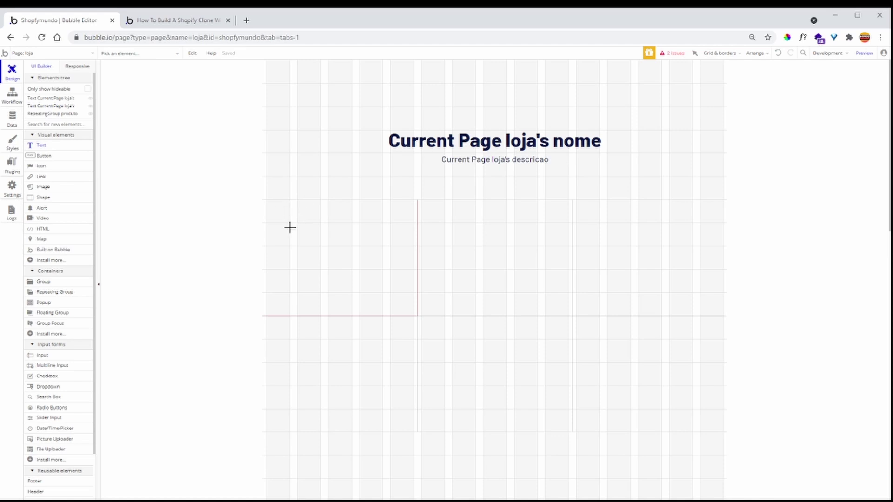
# - Add a text in the first cell showing Current cell's produto's nome, with a copy below
pyautogui.moveTo(274, 264); pyautogui.dragTo(397, 279)
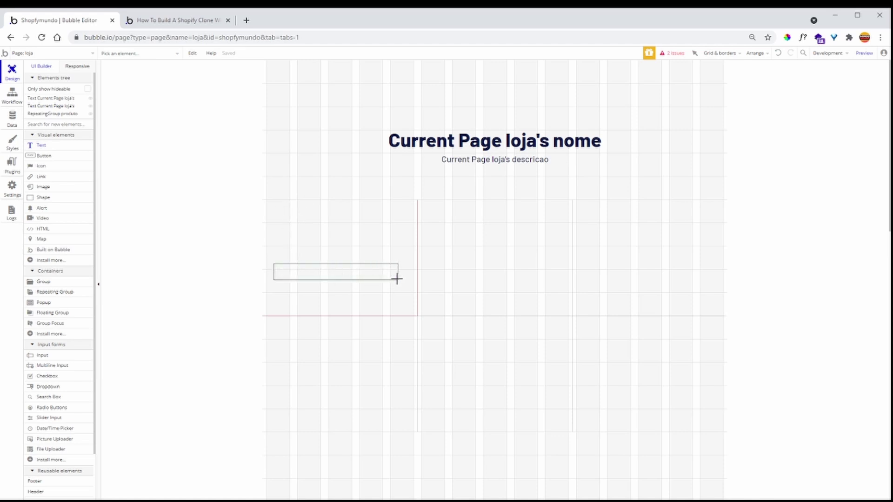
pyautogui.click(321, 116)
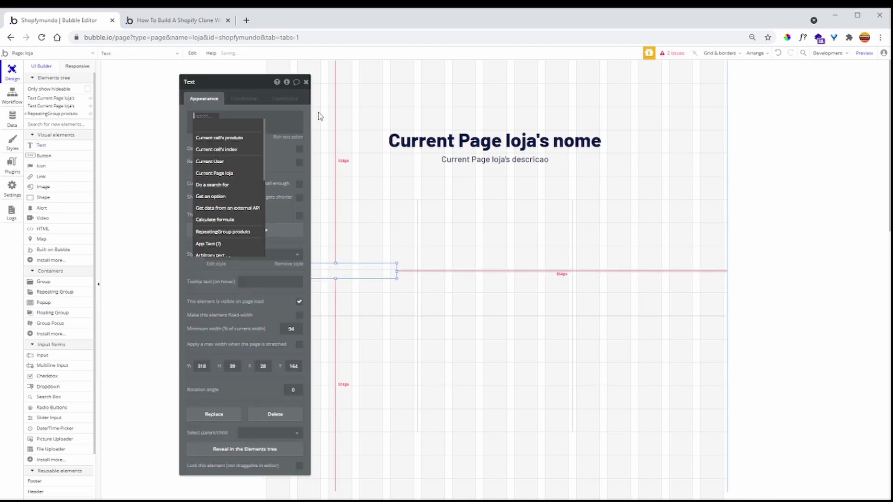
pyautogui.click(237, 137)
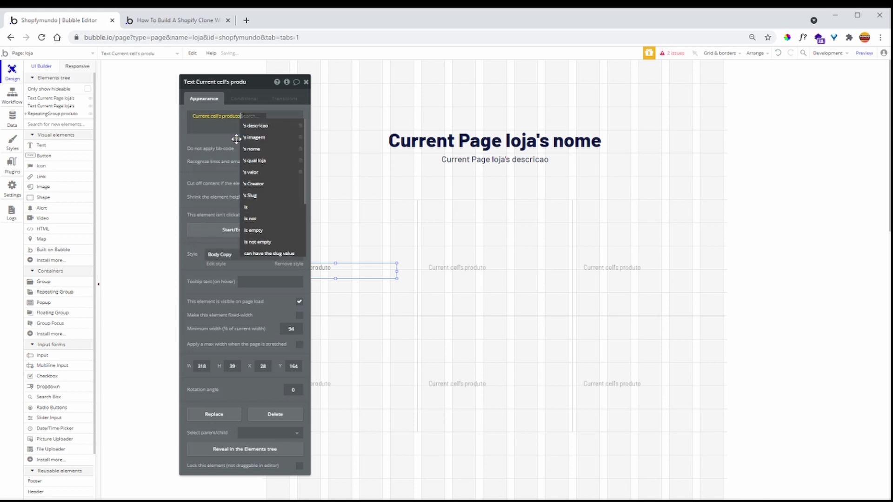
pyautogui.click(269, 150)
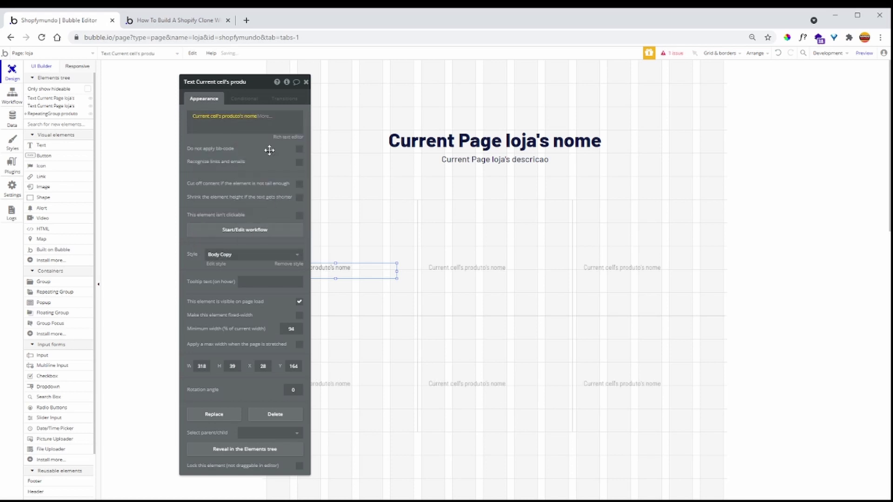
pyautogui.click(306, 83)
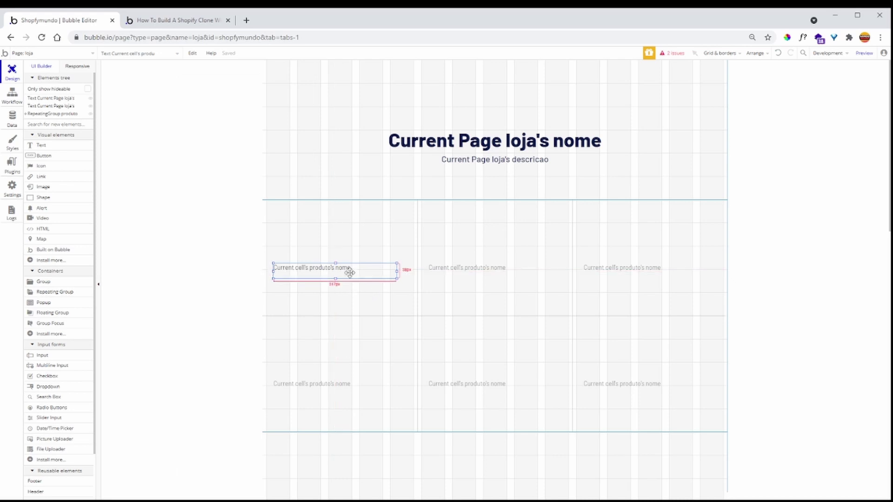
pyautogui.moveTo(349, 273); pyautogui.dragTo(327, 280)
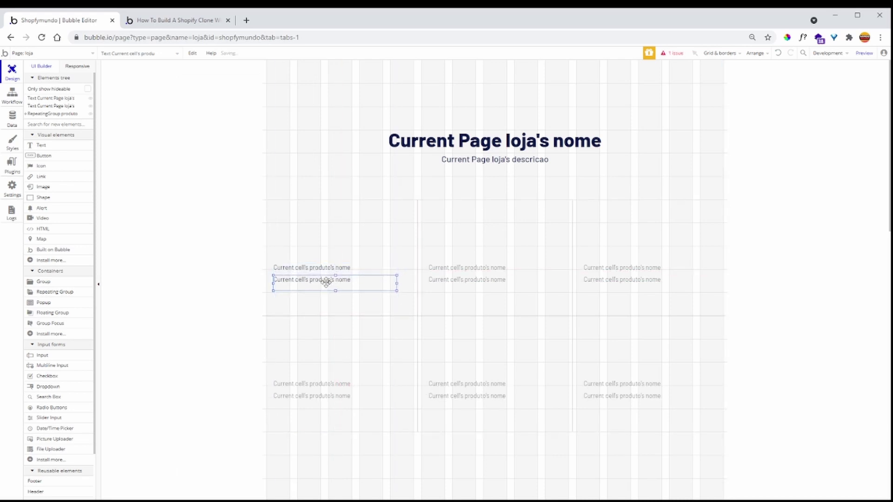
# - Change the copied text to Current cell's produto's descricao, positioned under the name
pyautogui.doubleClick(327, 280)
pyautogui.click(251, 122)
pyautogui.click(273, 138)
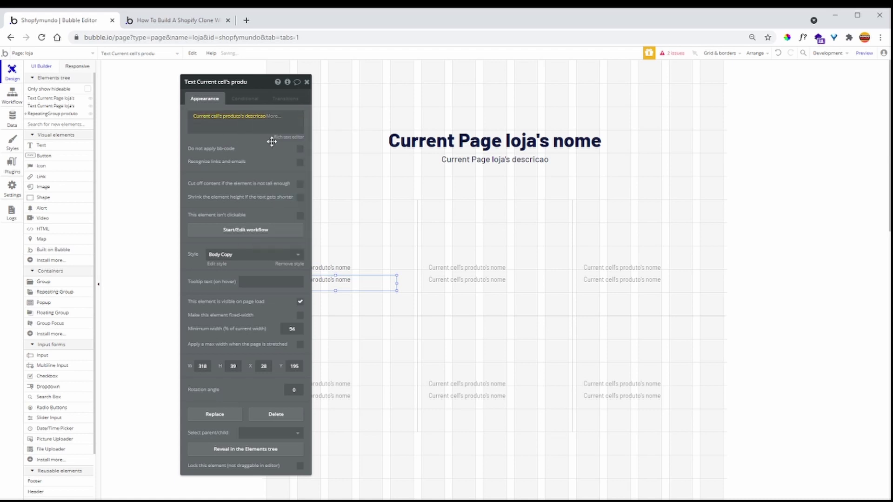
pyautogui.click(306, 82)
pyautogui.moveTo(347, 282)
pyautogui.mouseDown()
pyautogui.moveTo(361, 264)
pyautogui.moveTo(343, 265)
pyautogui.moveTo(343, 280)
pyautogui.mouseUp()
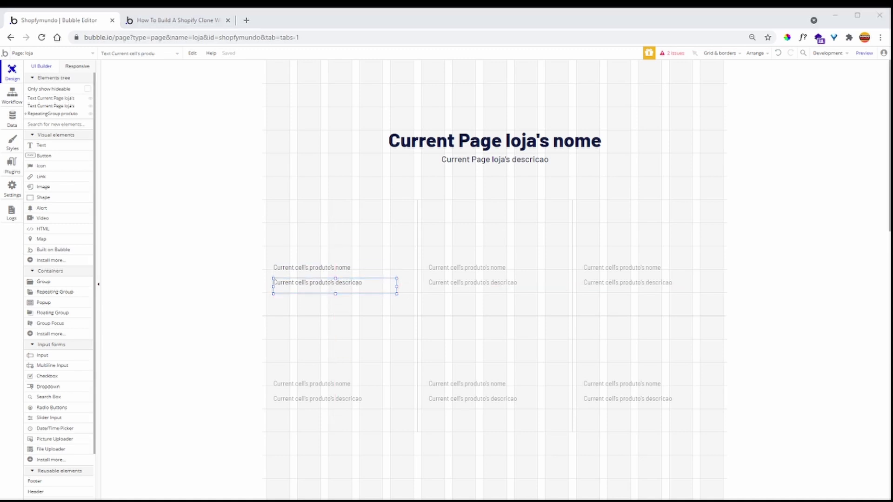
pyautogui.click(328, 283)
# - Add a third line showing Current cell's produto's valor with :formatted as applied
pyautogui.moveTo(328, 283); pyautogui.dragTo(321, 298)
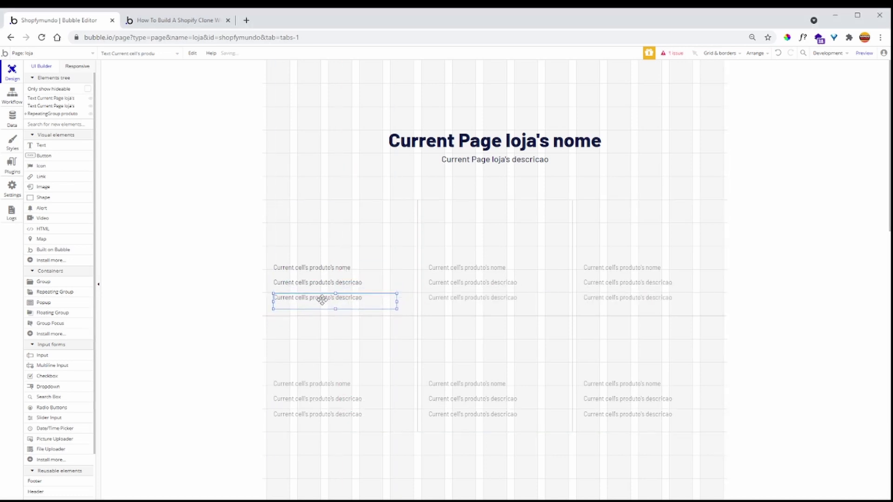
pyautogui.doubleClick(329, 298)
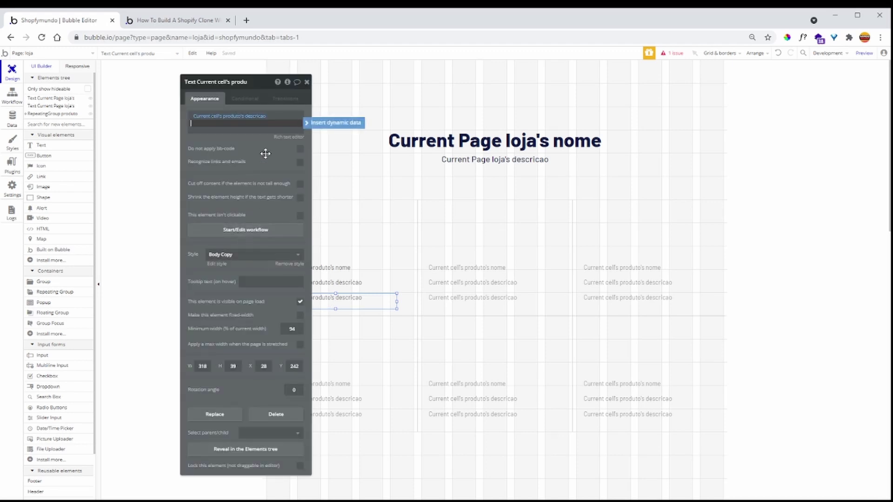
pyautogui.click(255, 115)
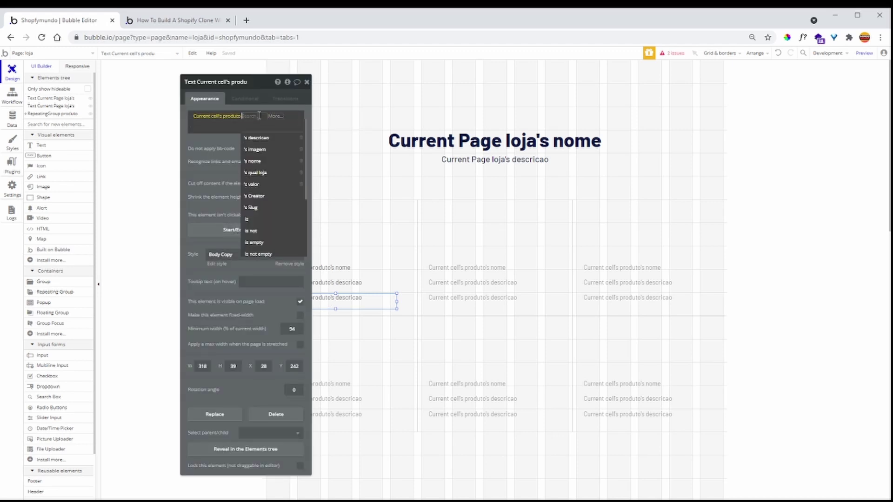
pyautogui.click(266, 184)
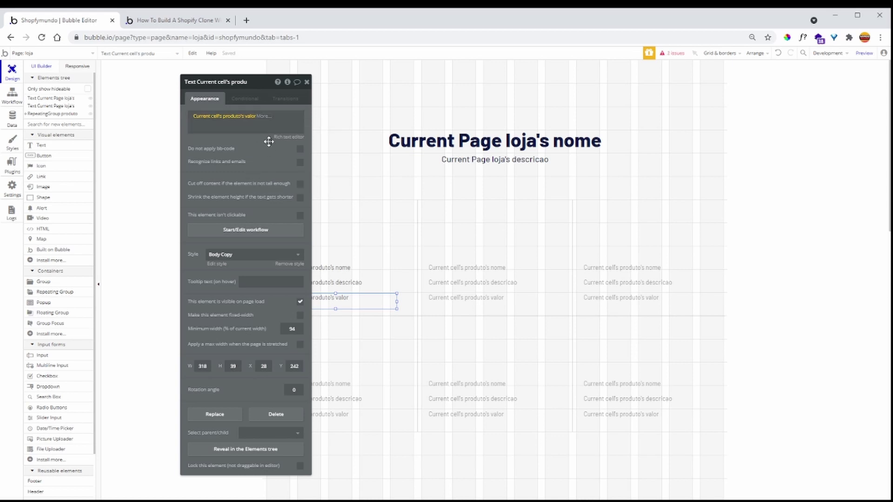
pyautogui.click(262, 116)
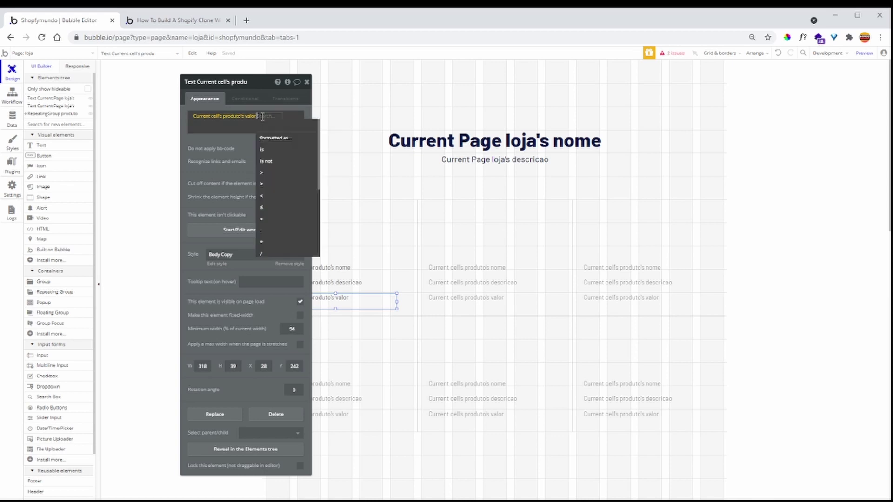
pyautogui.click(281, 140)
# - Format the valor as Currency with 2 decimals, '.' thousand separator and R$ symbol
pyautogui.click(401, 100)
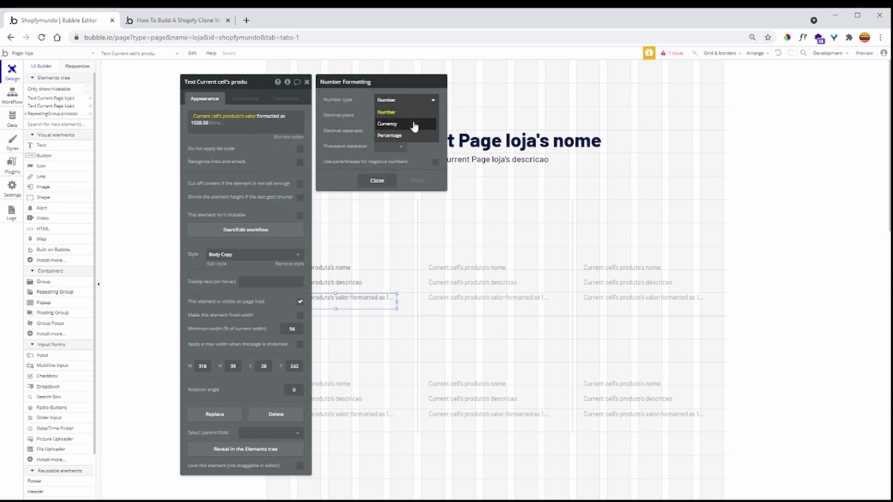
pyautogui.click(413, 124)
pyautogui.click(398, 116)
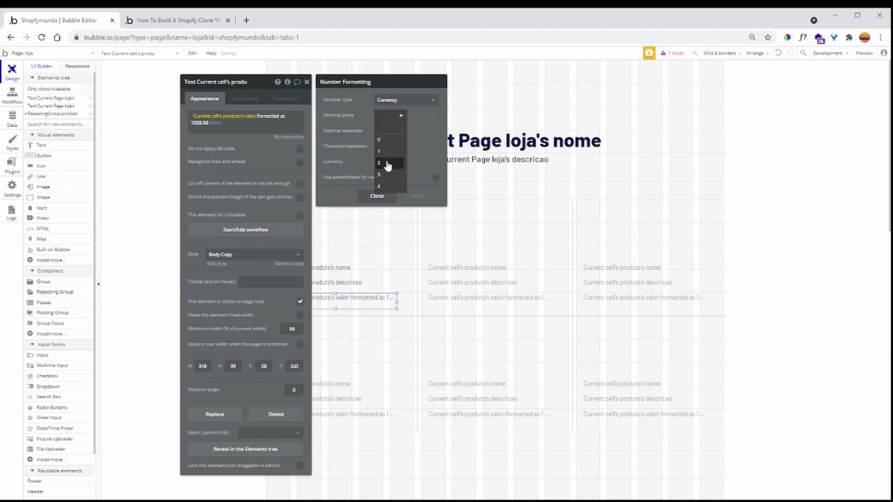
pyautogui.click(390, 164)
pyautogui.click(392, 147)
pyautogui.click(394, 156)
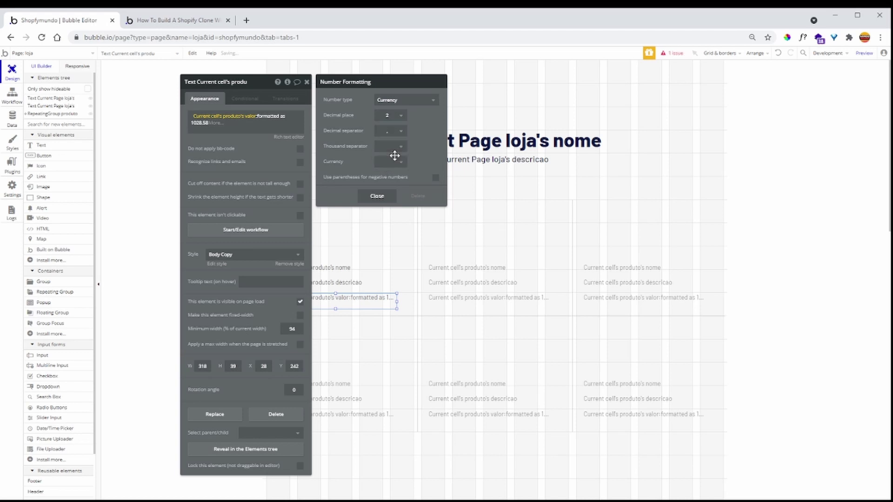
pyautogui.click(396, 147)
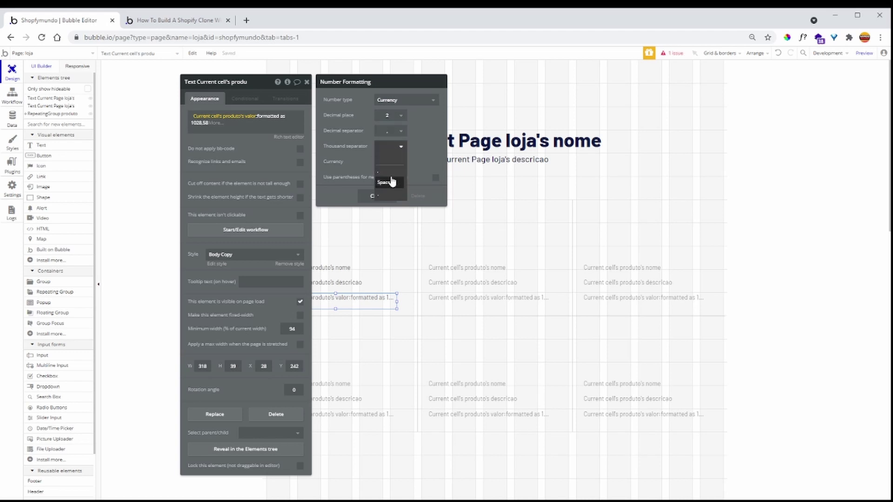
pyautogui.click(389, 196)
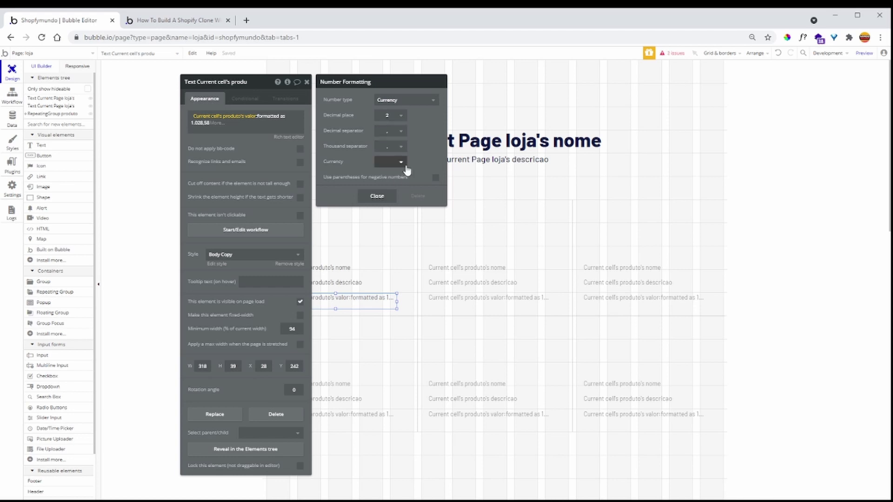
pyautogui.click(396, 164)
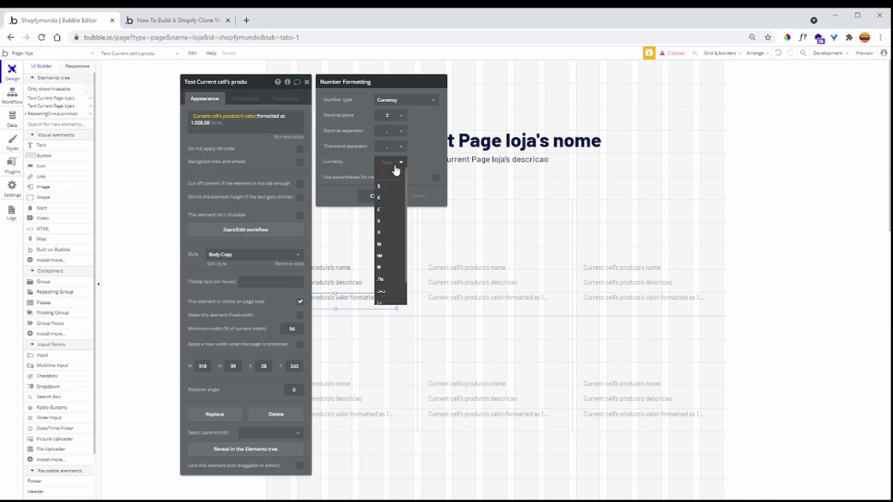
pyautogui.write('R$')
pyautogui.click(363, 152)
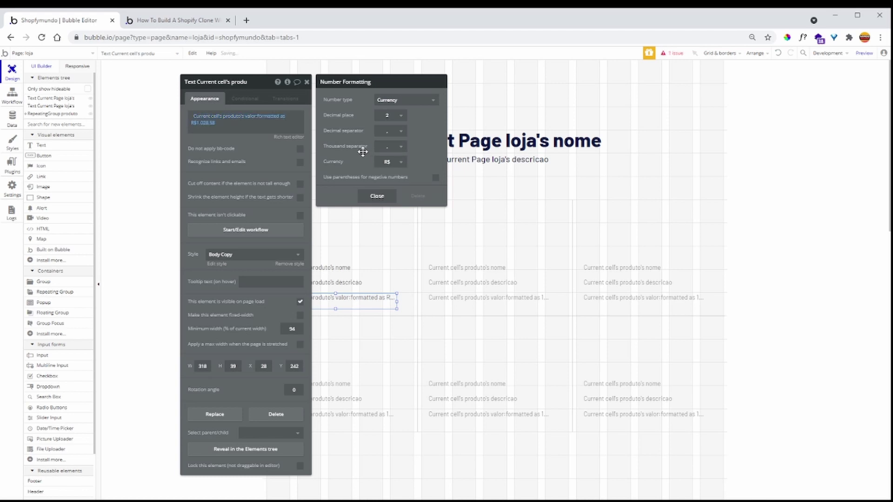
pyautogui.click(205, 125)
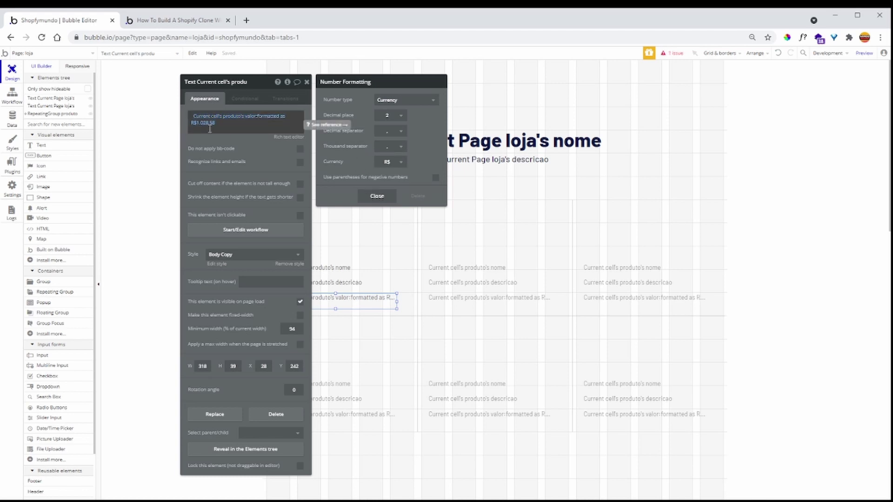
pyautogui.click(378, 196)
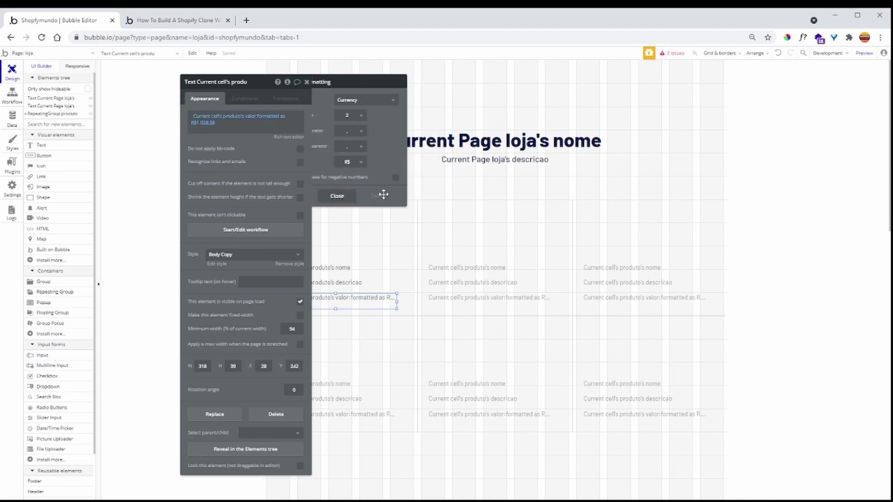
pyautogui.click(307, 82)
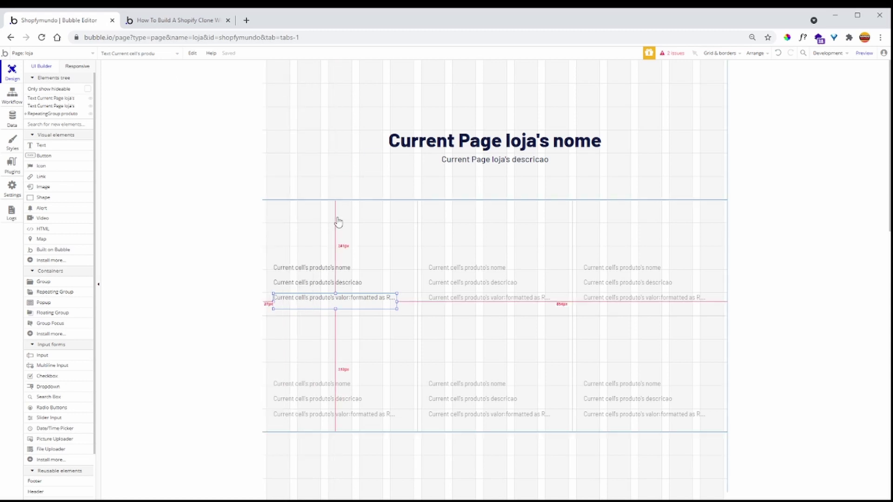
# - Draw an image box and move it into the first product cell
pyautogui.click(56, 187)
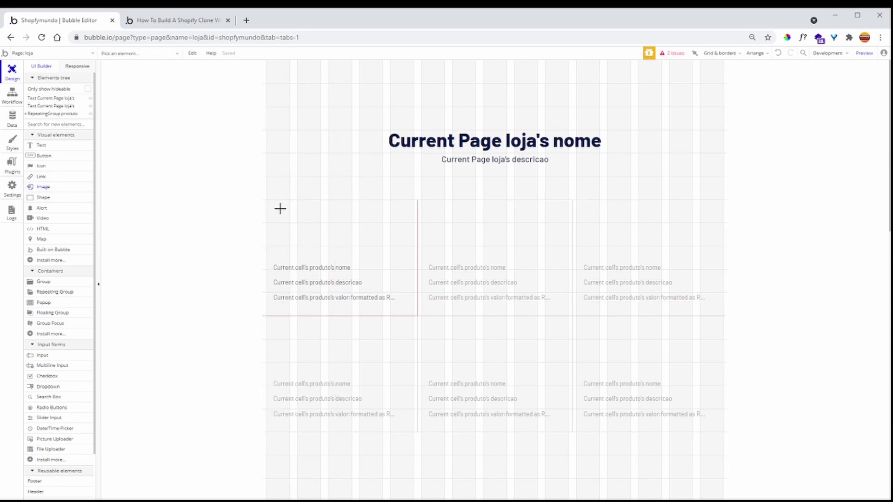
pyautogui.moveTo(275, 199); pyautogui.dragTo(396, 263)
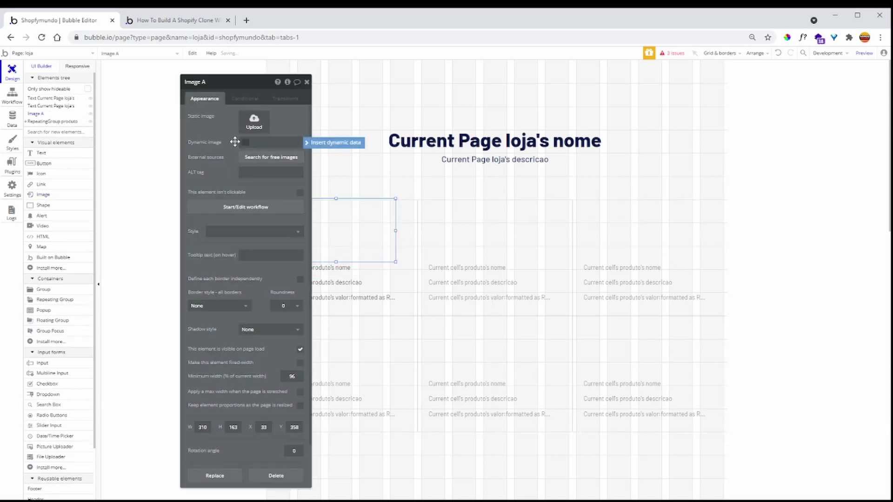
pyautogui.click(337, 144)
pyautogui.click(338, 146)
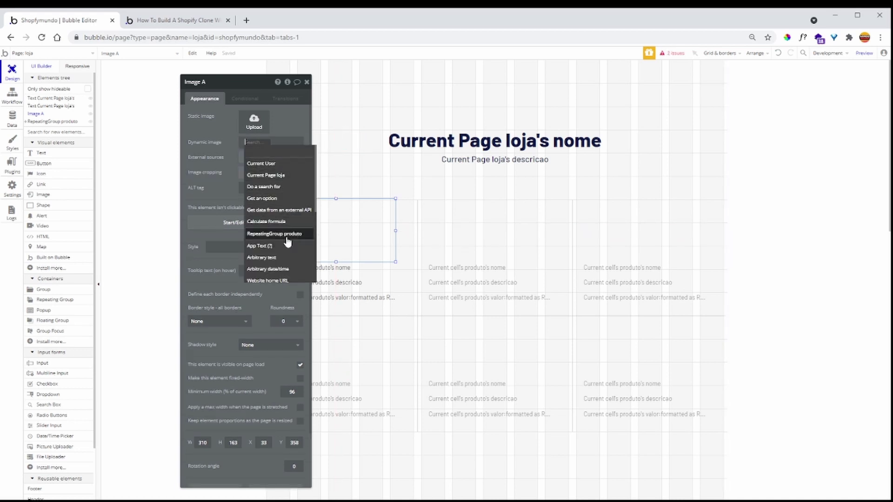
pyautogui.click(208, 173)
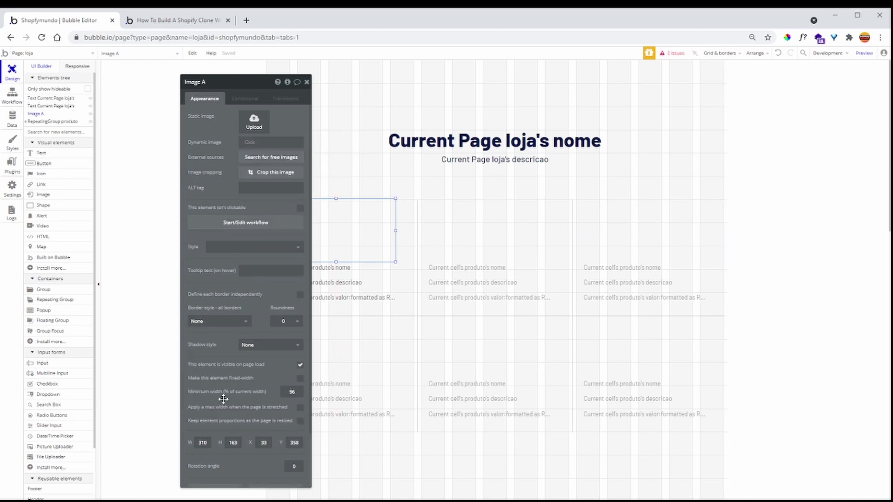
pyautogui.moveTo(347, 219); pyautogui.dragTo(355, 228)
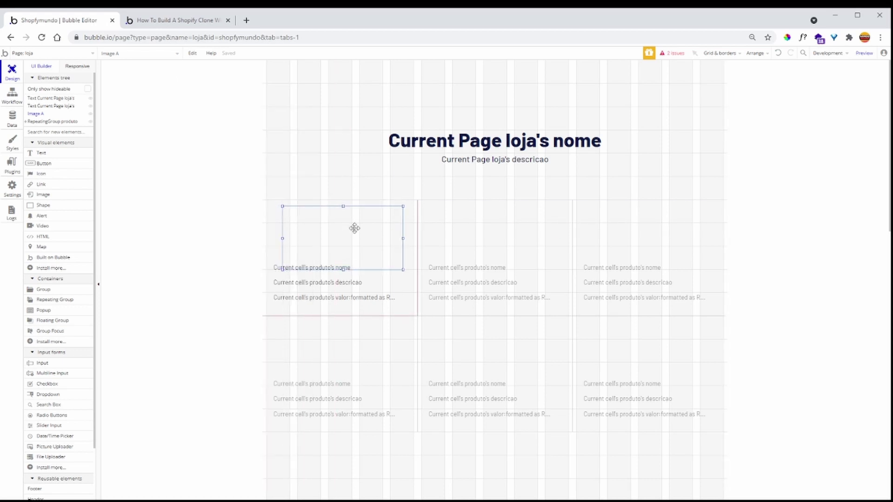
# - Show Current cell's produto's imagem, Imgix-processed with resize-to-fit cropping and Stretch rendering
pyautogui.doubleClick(353, 227)
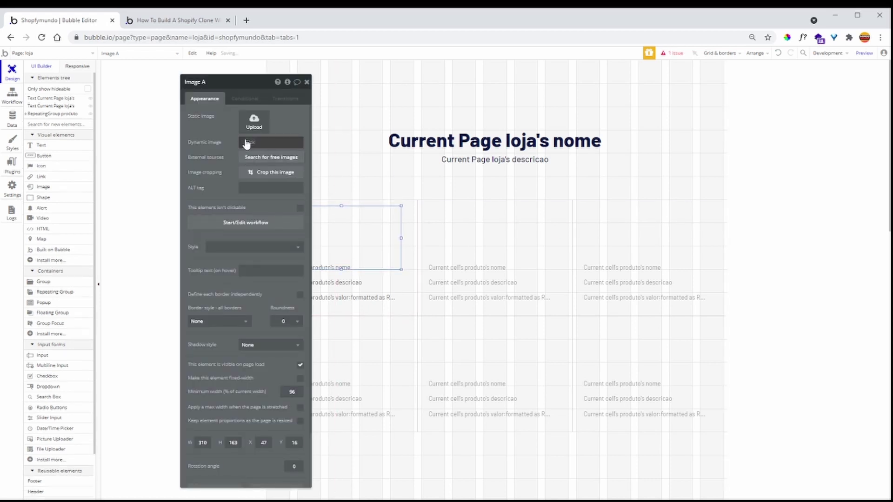
pyautogui.click(246, 143)
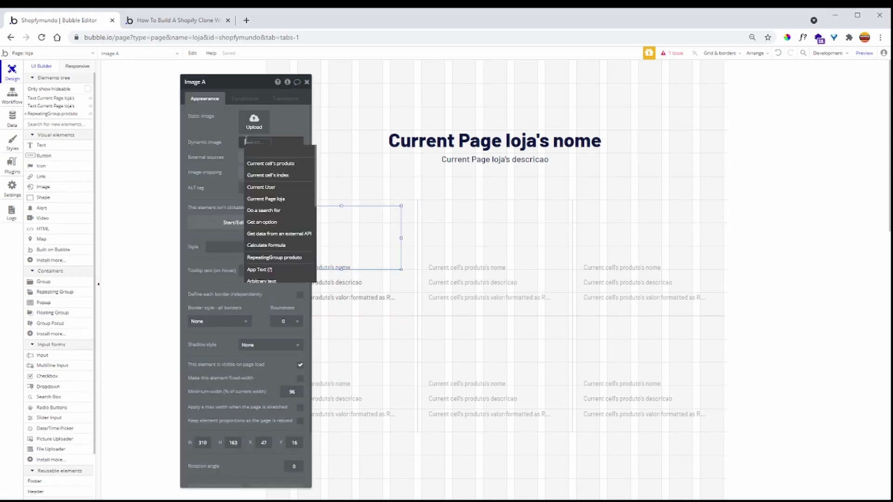
pyautogui.click(283, 166)
pyautogui.click(275, 172)
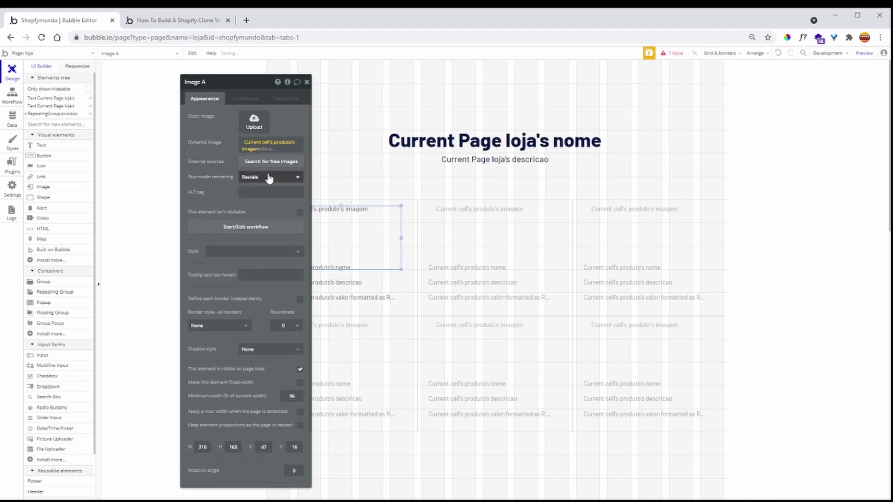
pyautogui.click(270, 149)
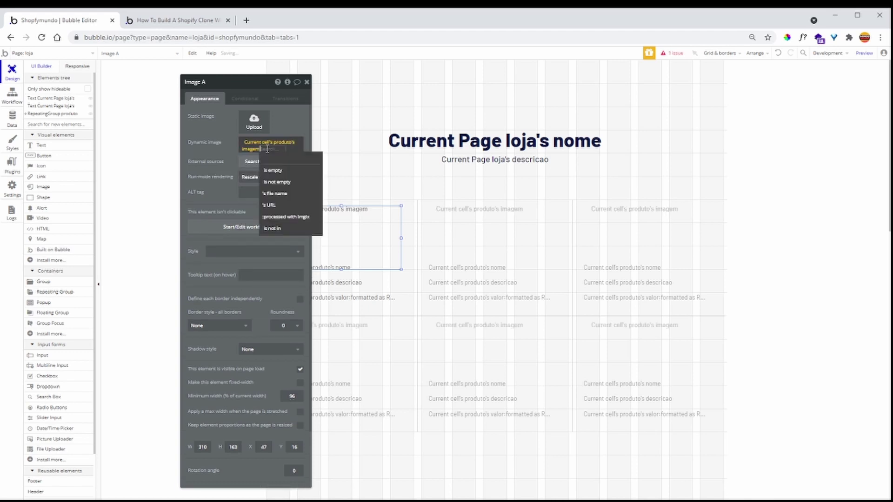
pyautogui.click(303, 220)
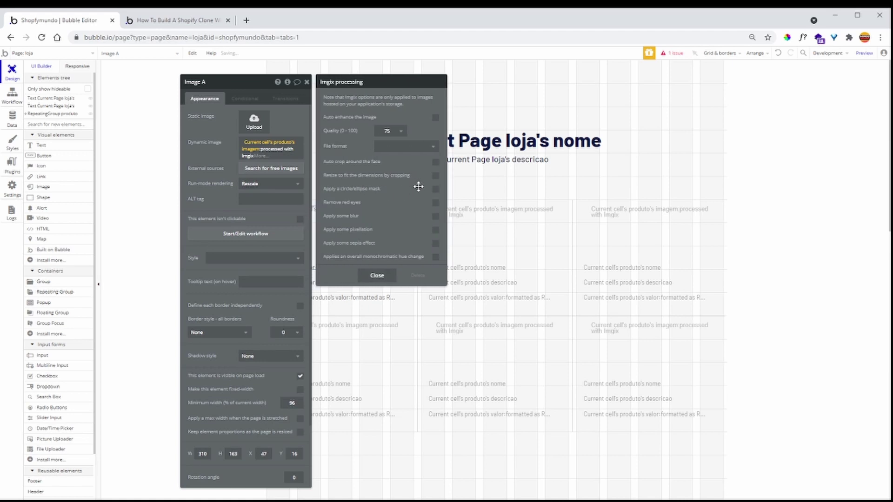
pyautogui.click(435, 176)
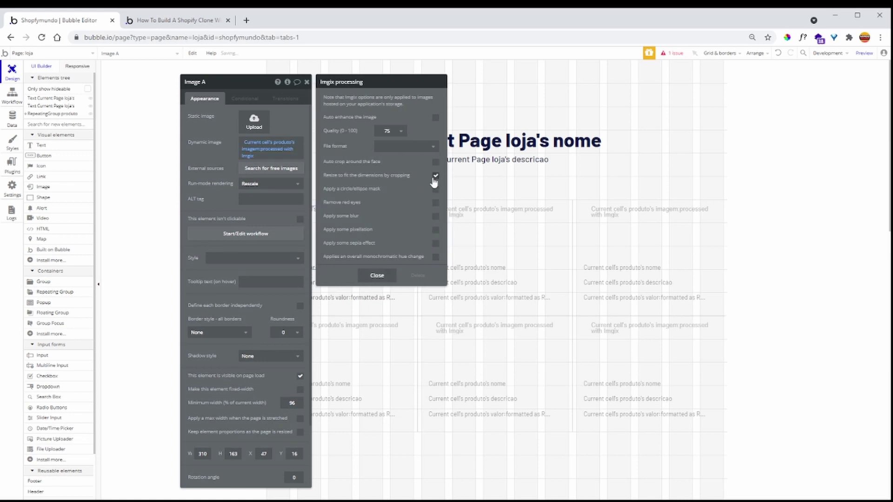
pyautogui.click(213, 169)
pyautogui.click(255, 187)
pyautogui.click(254, 196)
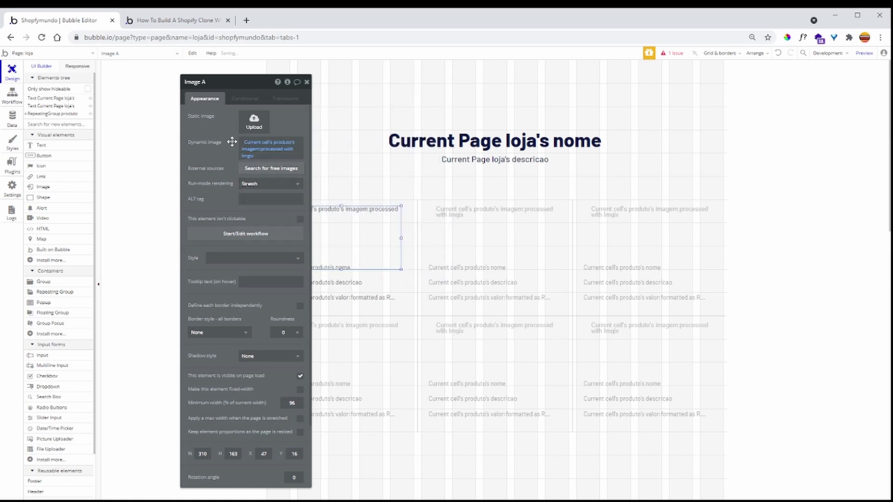
pyautogui.click(307, 82)
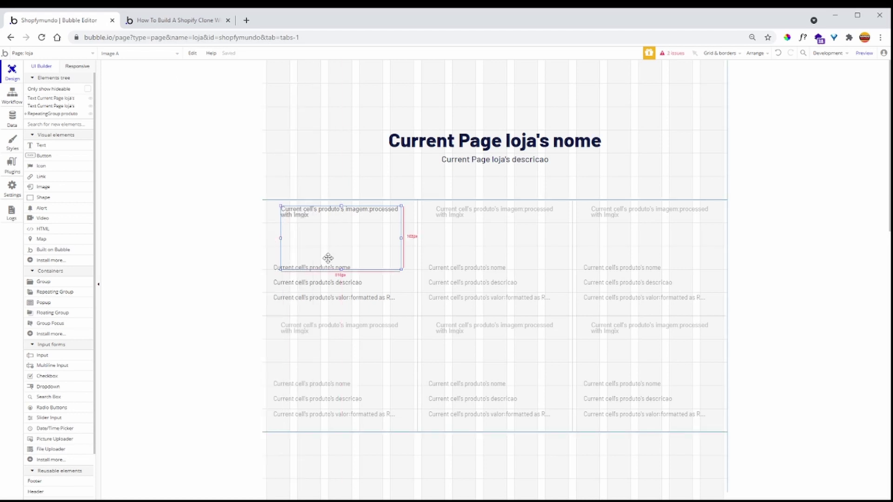
# - Move the product image to the cell top and widen it to the full cell width
pyautogui.moveTo(325, 242); pyautogui.dragTo(326, 241)
pyautogui.press('Up')
pyautogui.press('Up')
pyautogui.press('Up')
pyautogui.press('Up')
pyautogui.press('Up')
pyautogui.press('Up')
pyautogui.press('Up')
pyautogui.press('Up')
pyautogui.press('Up')
pyautogui.press('Up')
pyautogui.moveTo(281, 232); pyautogui.dragTo(240, 228)
pyautogui.moveTo(403, 232); pyautogui.dragTo(417, 231)
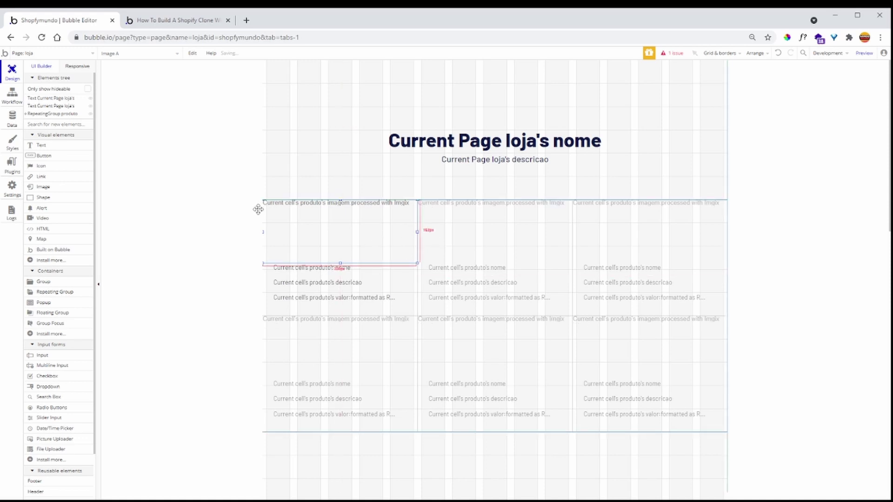
# - Add an image above the store name showing Current Page loja's logo, Imgix-processed and stretched
pyautogui.click(62, 189)
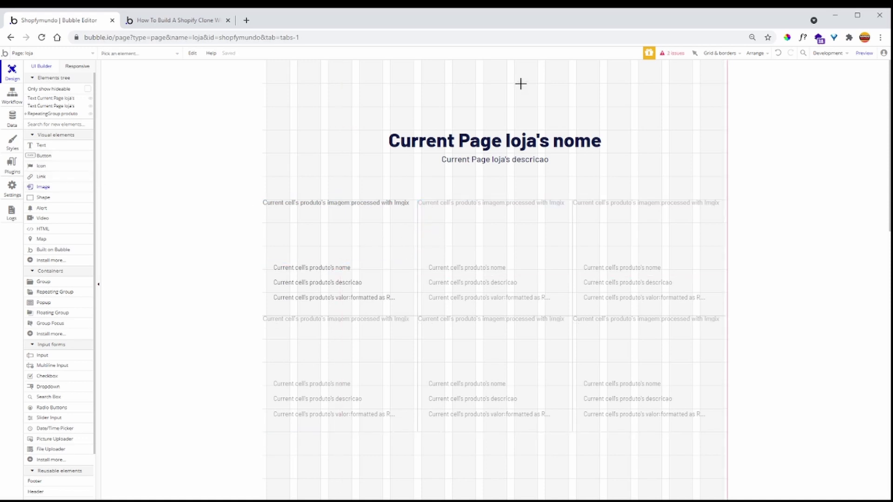
pyautogui.moveTo(460, 74)
pyautogui.mouseDown()
pyautogui.moveTo(518, 101)
pyautogui.moveTo(524, 122)
pyautogui.mouseUp()
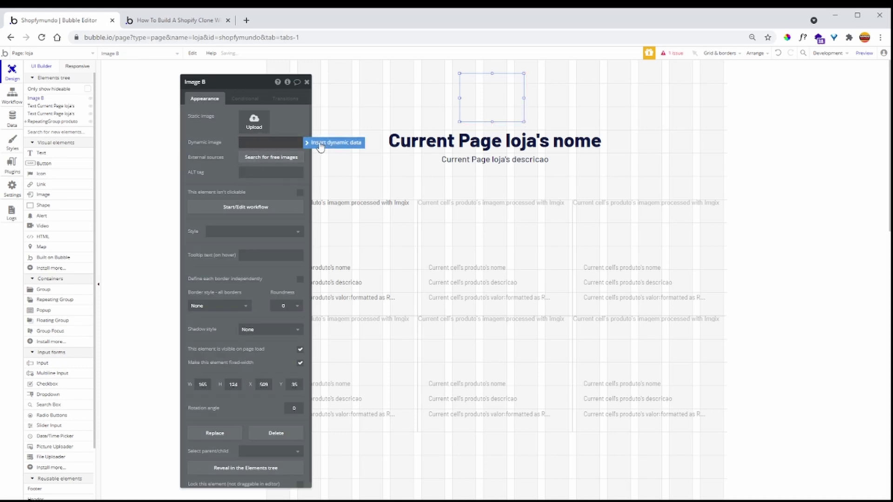
pyautogui.click(320, 144)
pyautogui.click(274, 177)
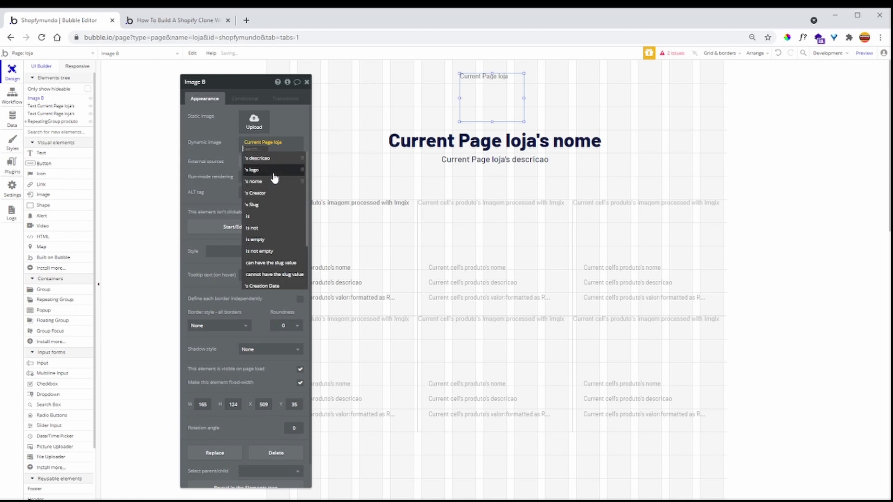
pyautogui.click(274, 169)
pyautogui.click(250, 152)
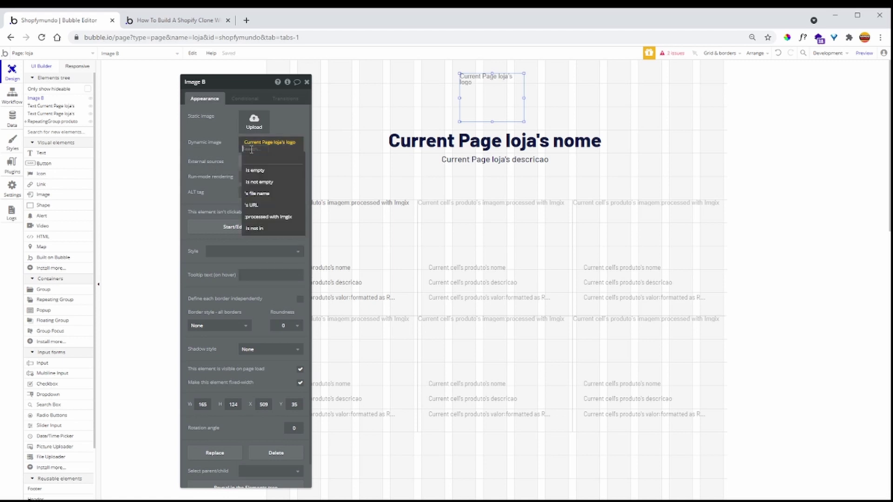
pyautogui.click(278, 216)
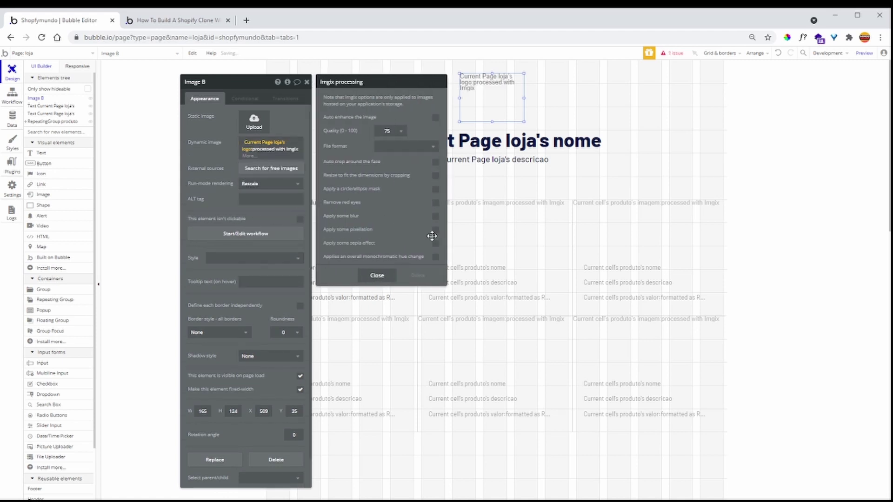
pyautogui.click(261, 178)
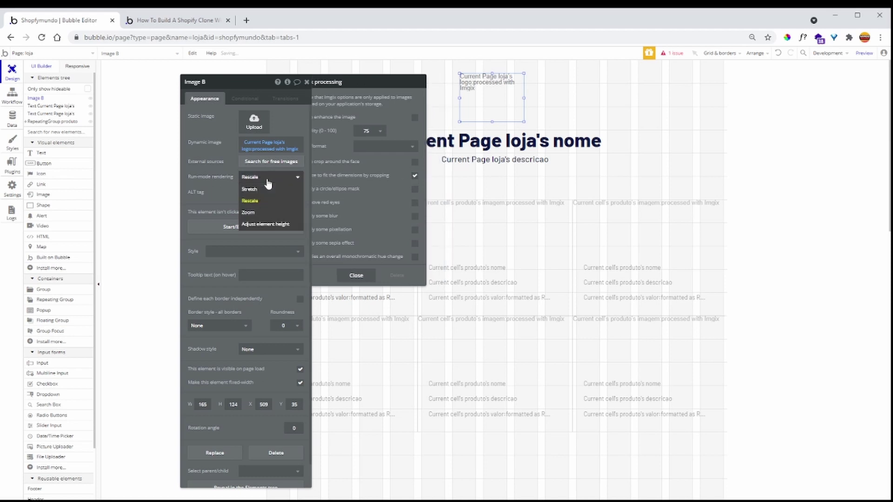
pyautogui.click(258, 190)
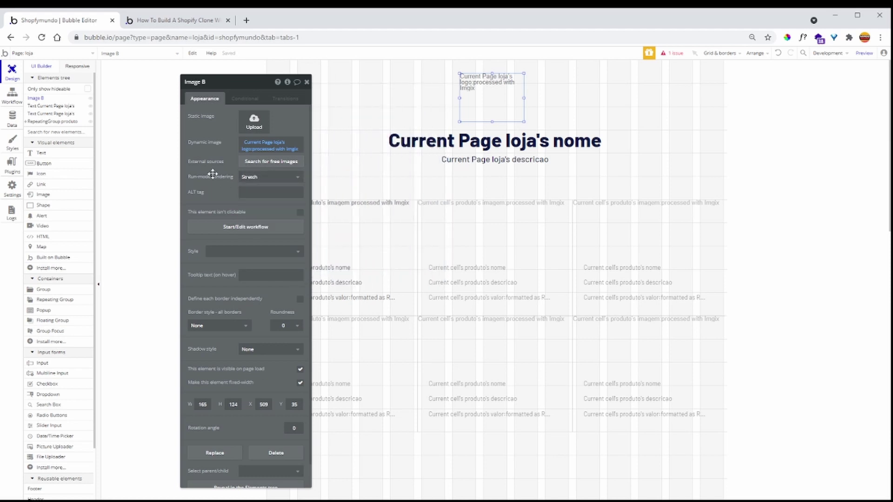
pyautogui.click(307, 82)
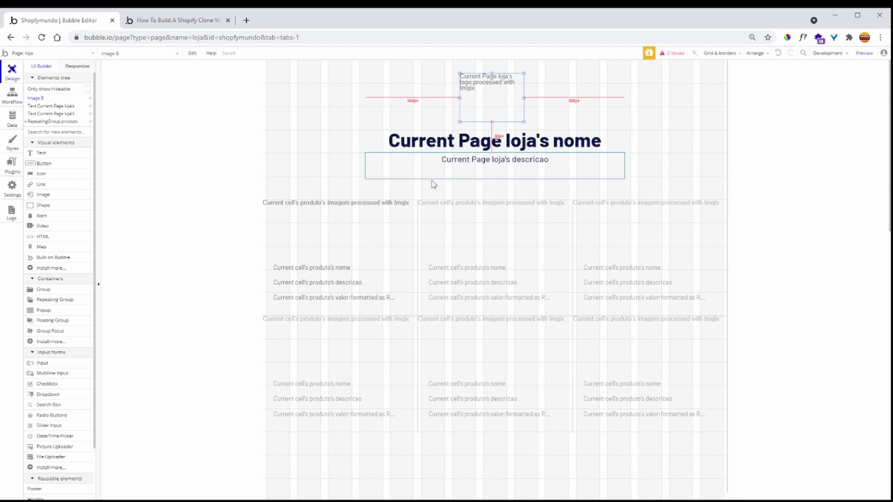
# - Switch to editing the cria_produto page
pyautogui.click(215, 159)
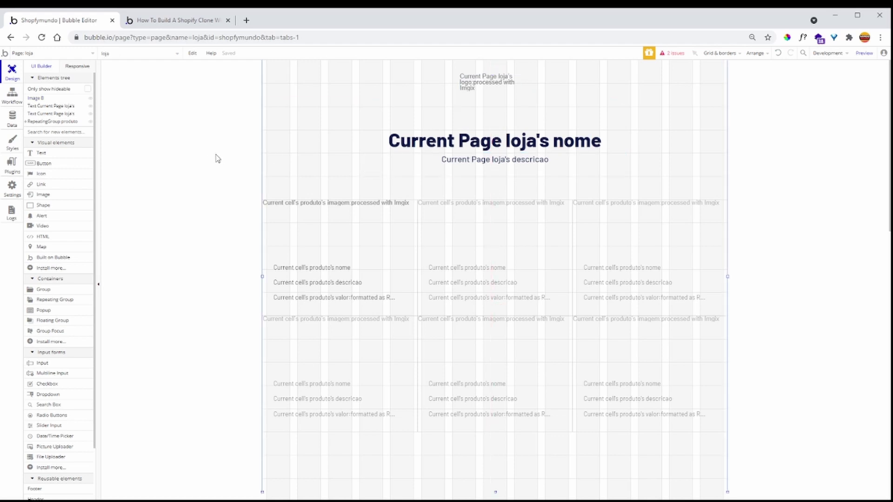
pyautogui.click(51, 56)
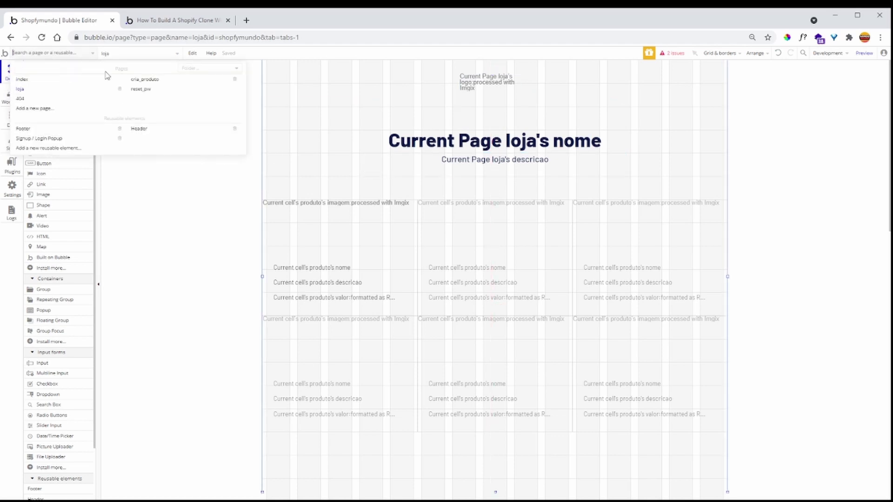
pyautogui.click(159, 84)
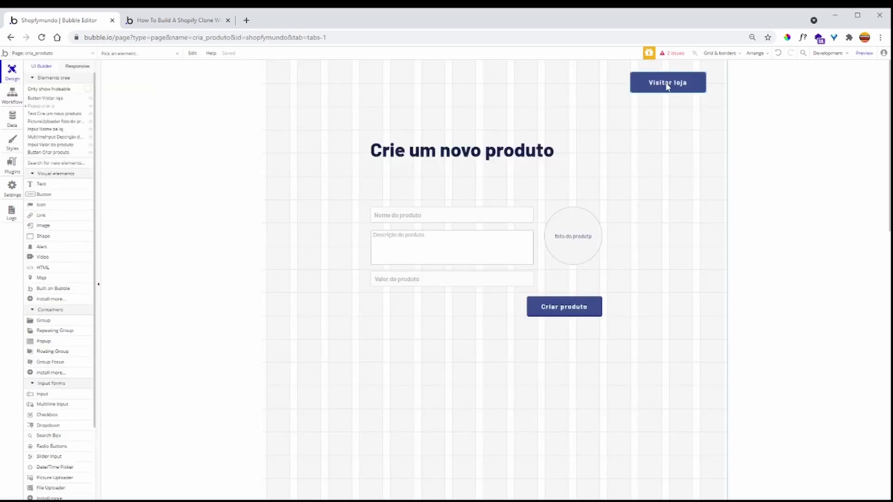
# - Give the Visitar loja button a Go to page loja action sending Current Page loja as data
pyautogui.doubleClick(667, 83)
pyautogui.click(259, 152)
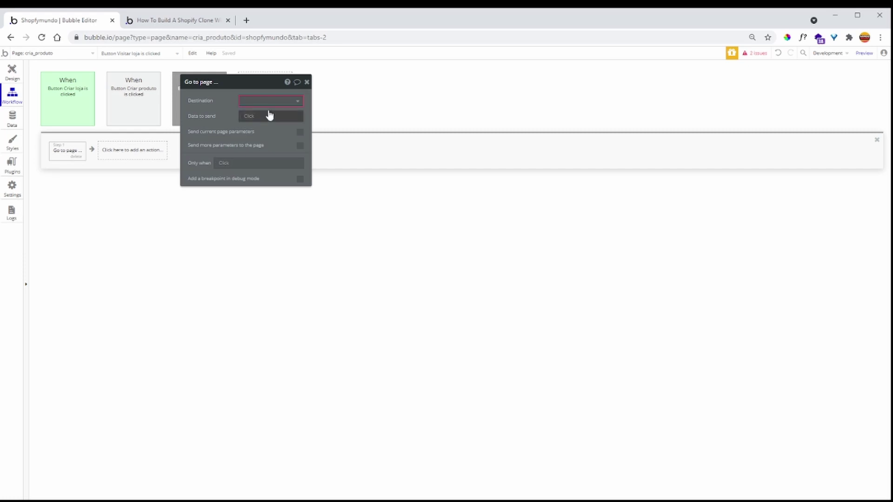
pyautogui.click(273, 101)
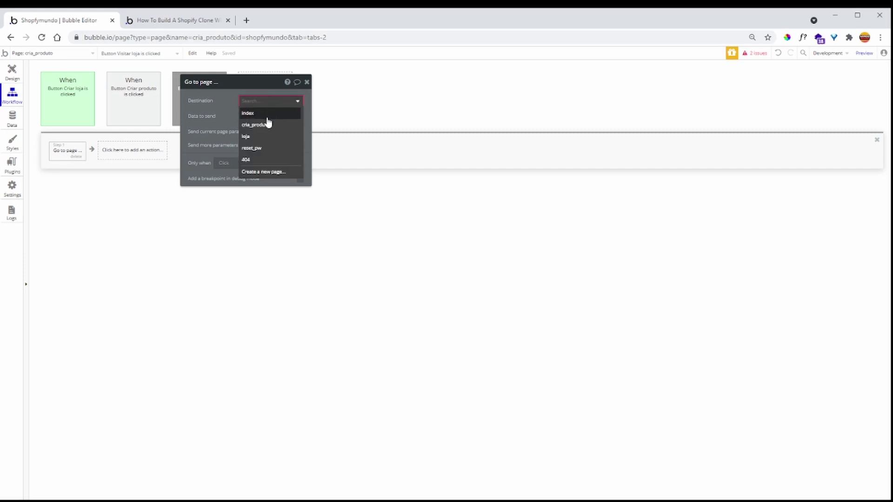
pyautogui.click(260, 135)
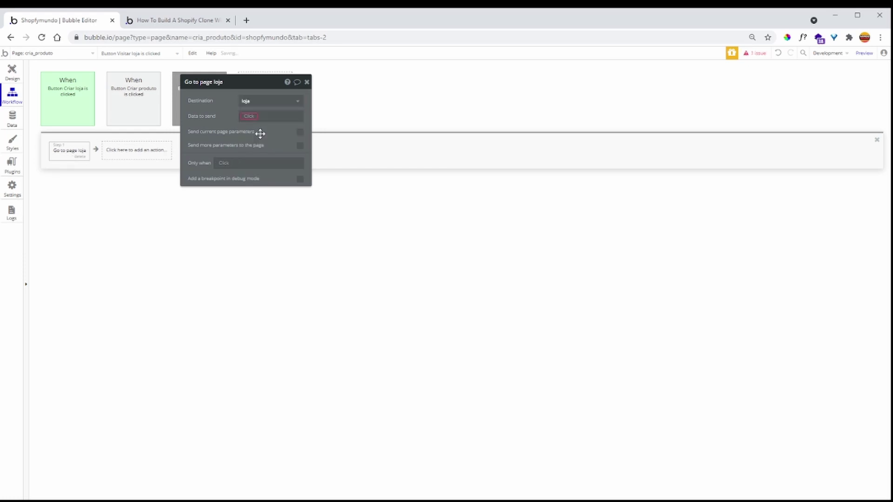
pyautogui.click(250, 117)
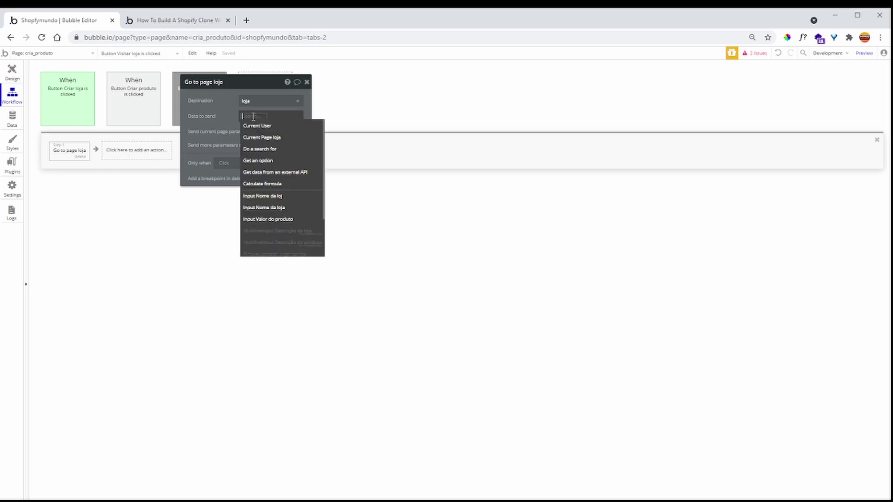
pyautogui.click(272, 138)
pyautogui.click(306, 82)
pyautogui.click(13, 72)
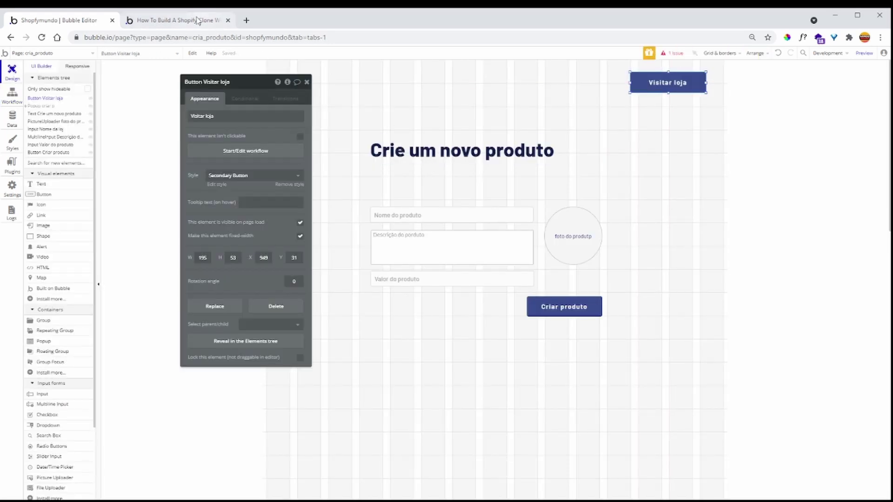
pyautogui.click(199, 20)
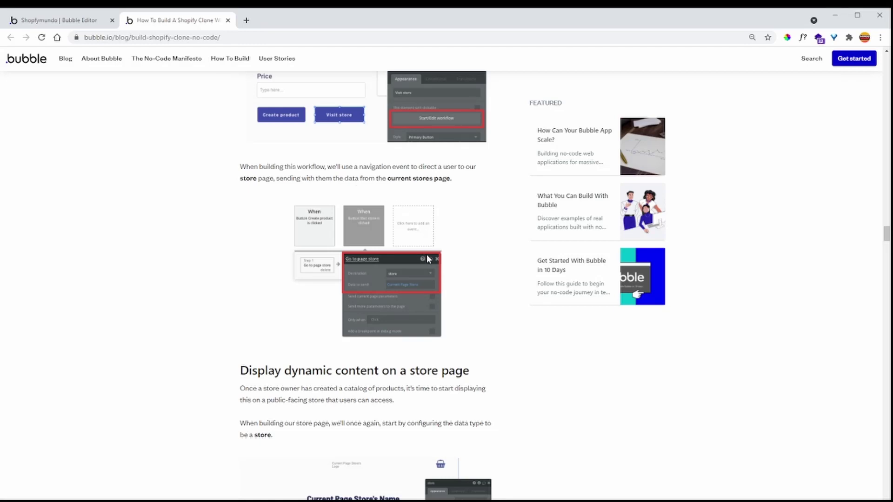
pyautogui.scroll(-2, 481, 243)
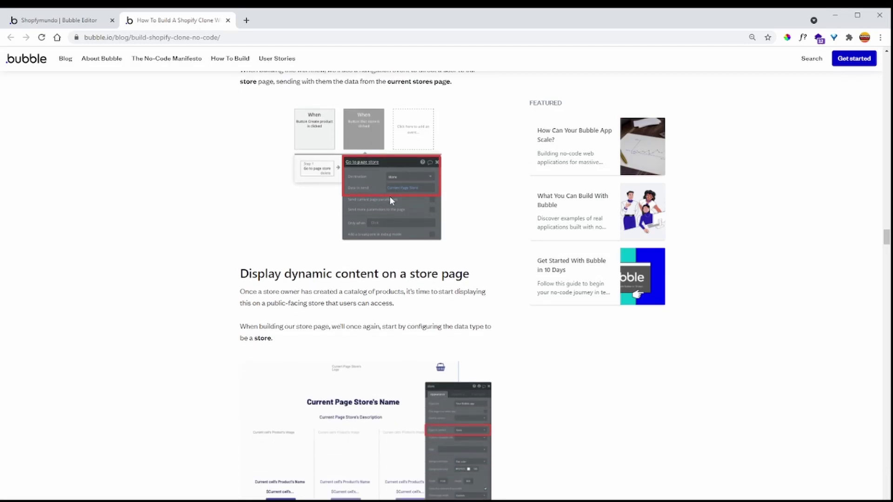
pyautogui.scroll(-3, 425, 266)
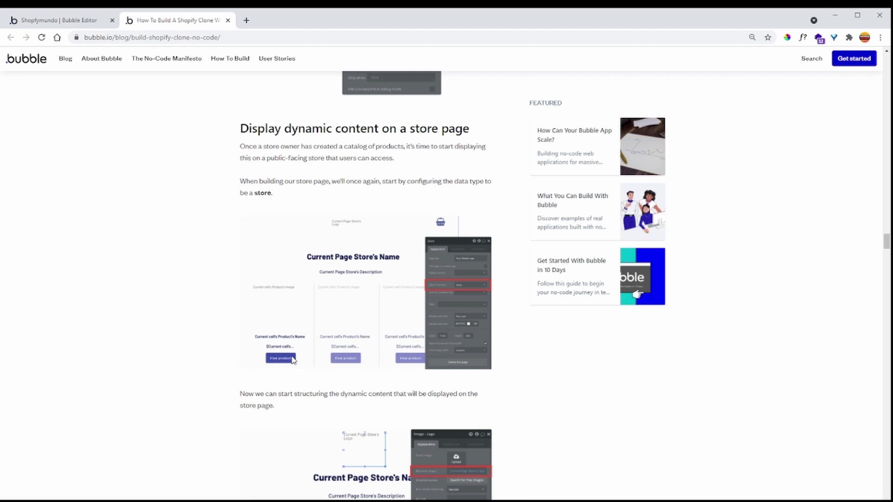
pyautogui.scroll(-2, 329, 344)
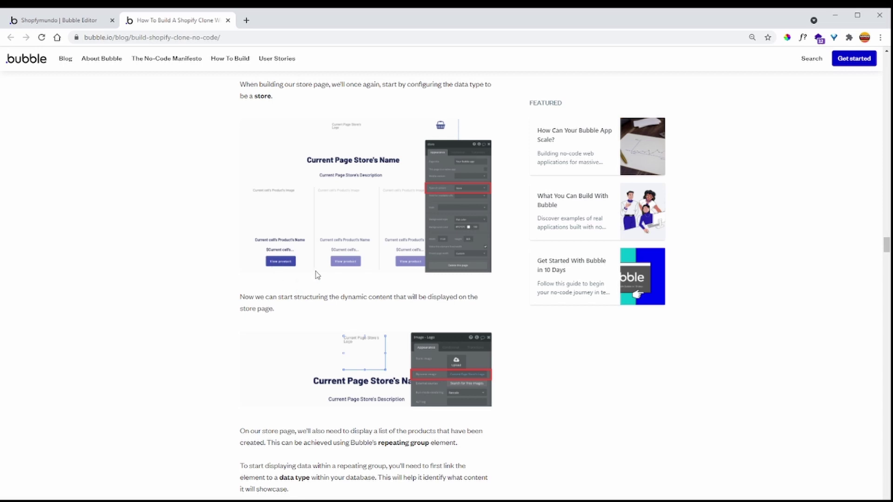
pyautogui.scroll(-3, 315, 275)
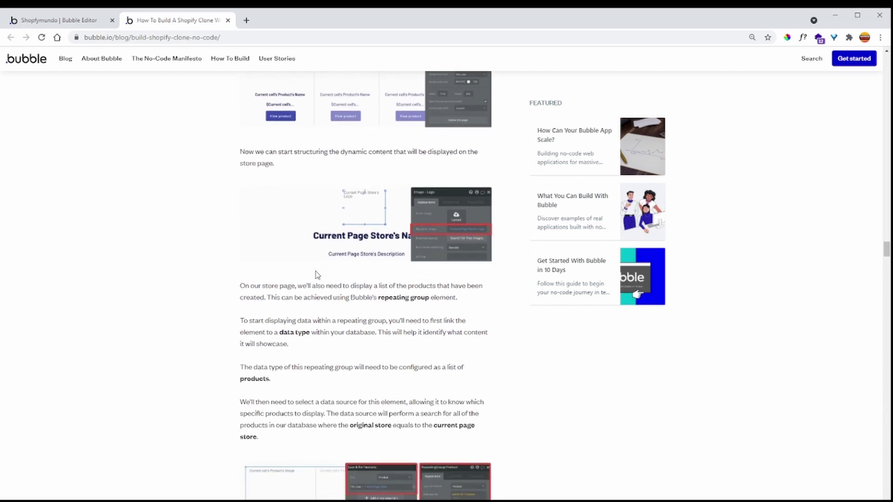
pyautogui.scroll(5, 315, 275)
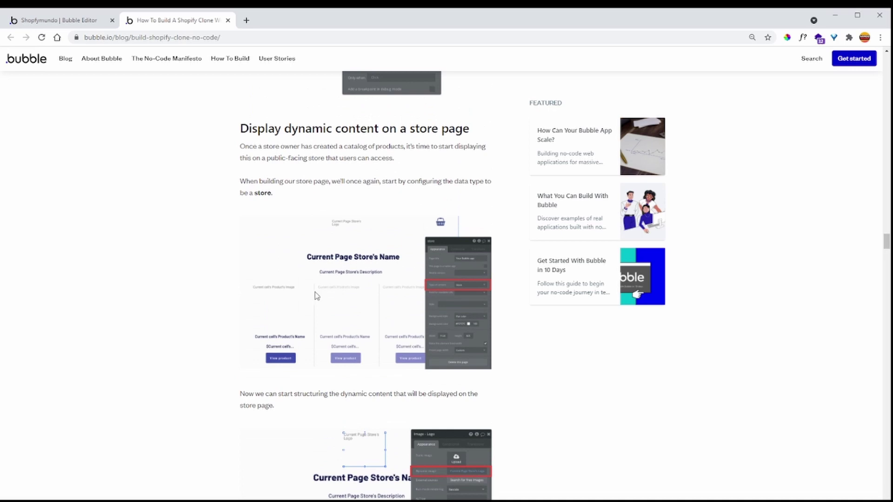
pyautogui.hotkey('ctrl', 'Tab')
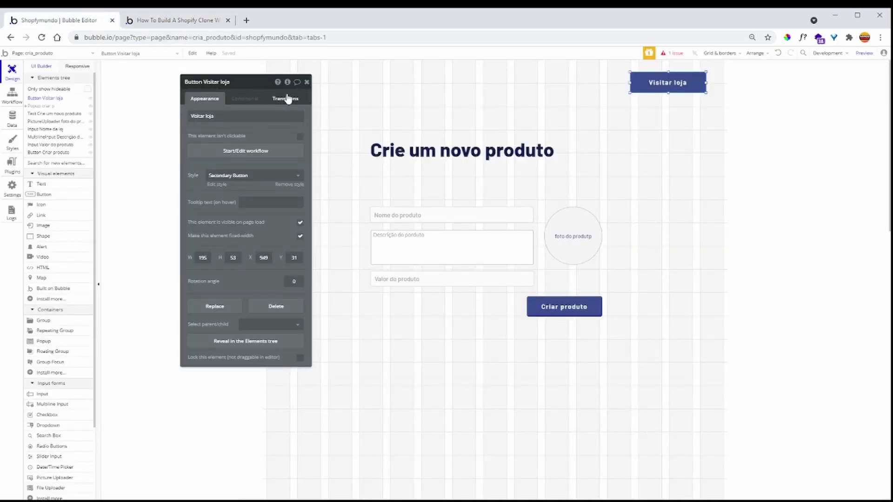
# - Switch to editing the index page and launch a preview of the app
pyautogui.click(307, 83)
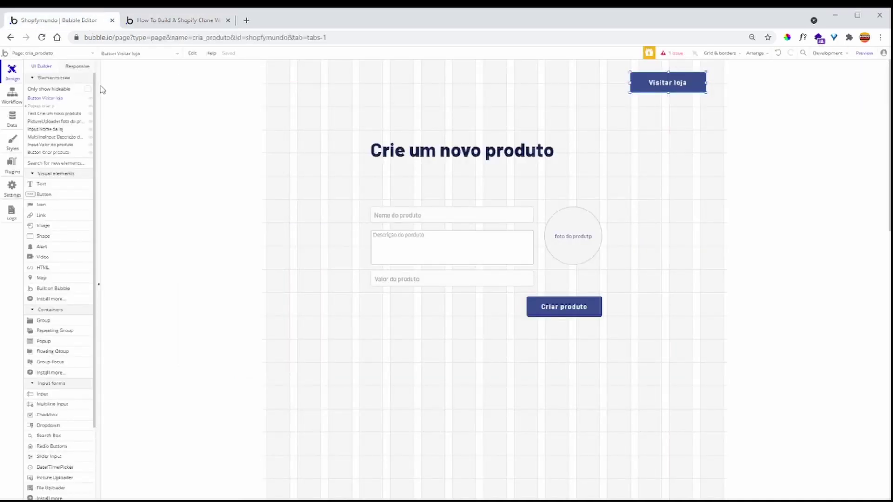
pyautogui.click(73, 54)
pyautogui.click(59, 75)
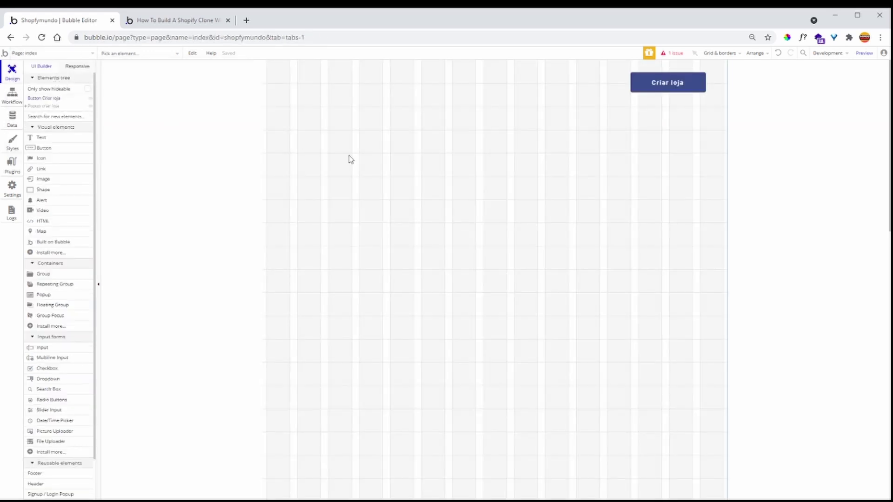
pyautogui.click(864, 53)
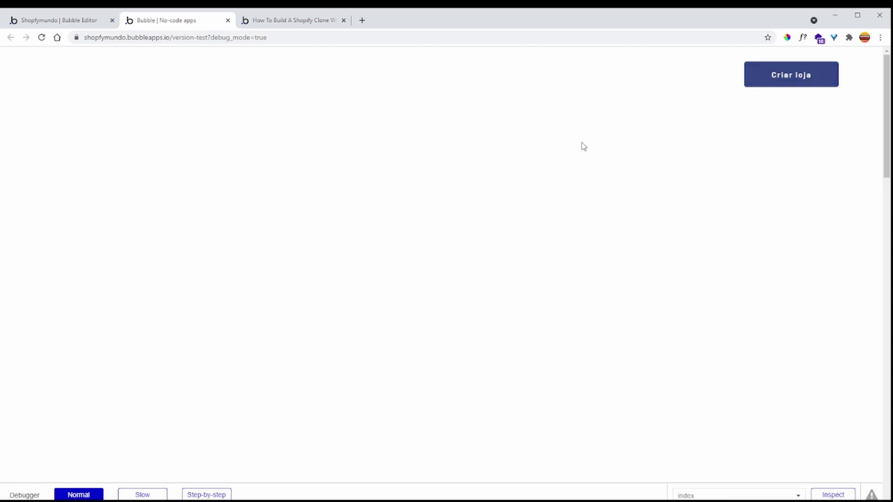
pyautogui.click(81, 21)
# - Add a Criar loja click workflow with a Show Popup criar loja action, then reload the preview
pyautogui.click(675, 87)
pyautogui.doubleClick(675, 87)
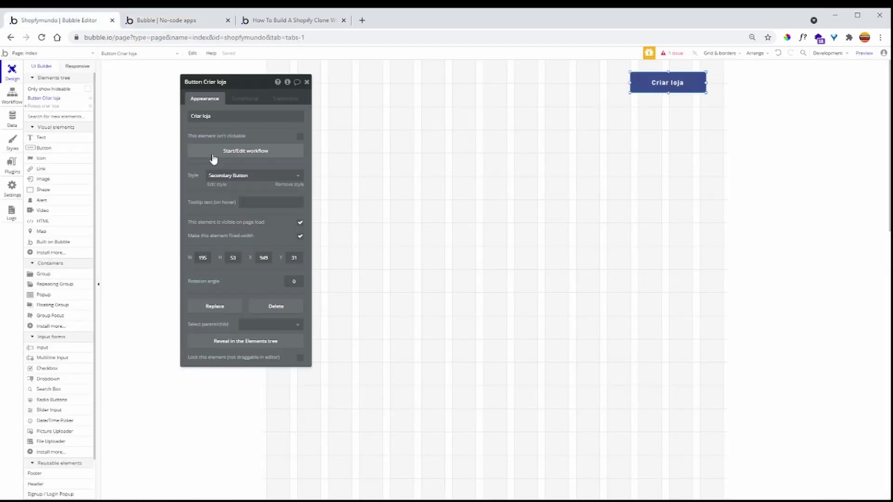
pyautogui.click(214, 158)
pyautogui.click(89, 156)
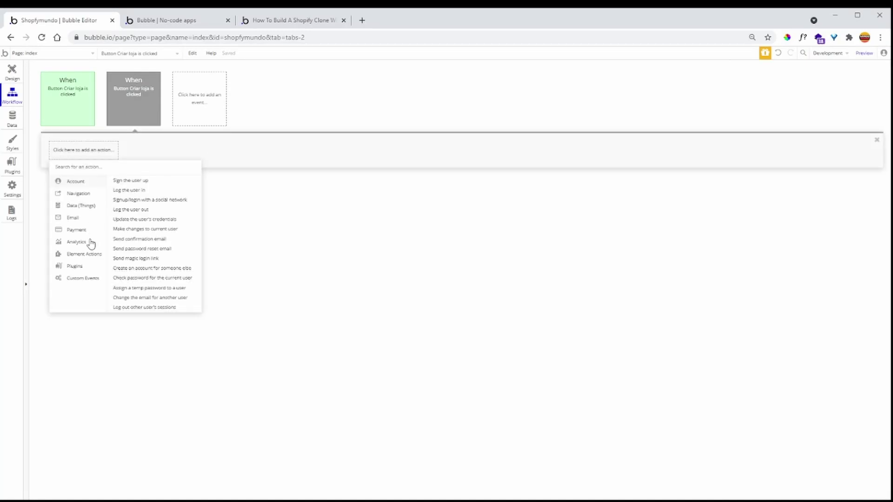
pyautogui.moveTo(93, 258)
pyautogui.click(127, 188)
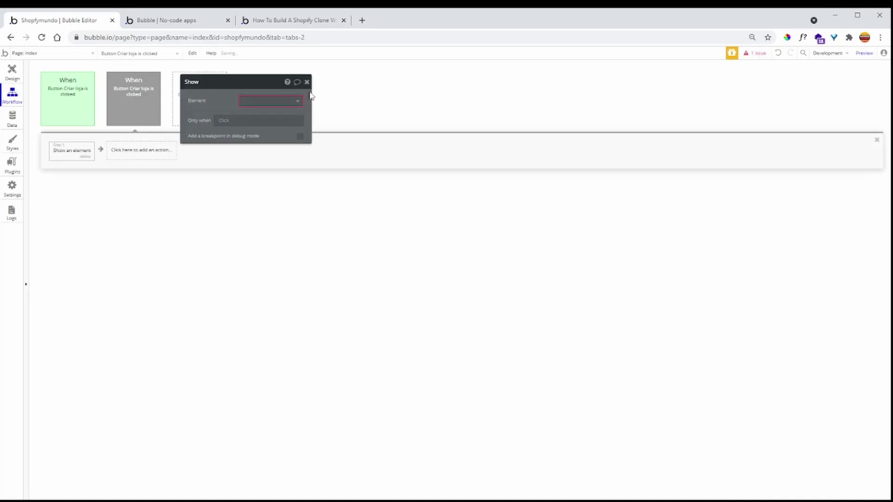
pyautogui.click(279, 99)
pyautogui.click(276, 113)
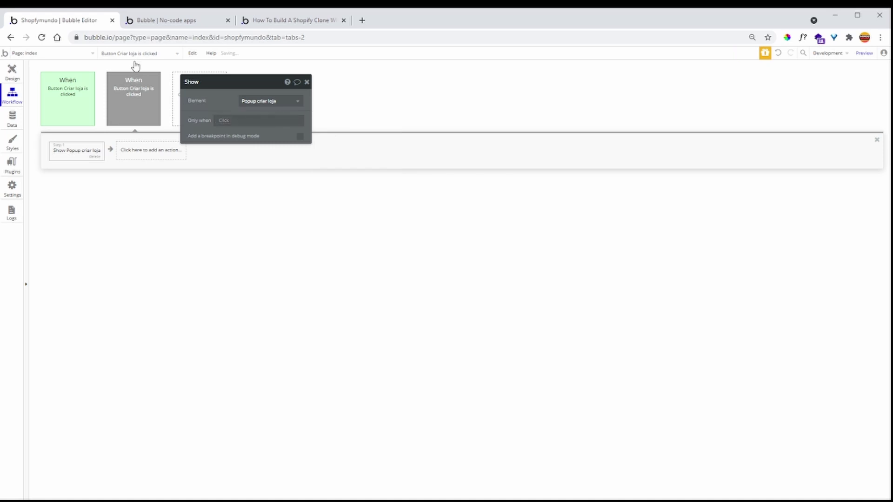
pyautogui.click(163, 20)
pyautogui.press('F5')
pyautogui.click(87, 23)
# - Place a Signup / Login popup element on the index page
pyautogui.click(12, 71)
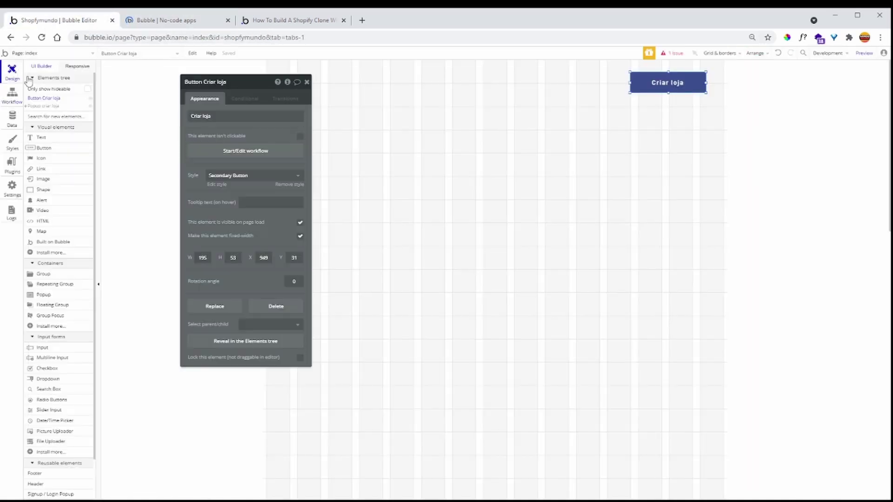
pyautogui.scroll(-3, 64, 254)
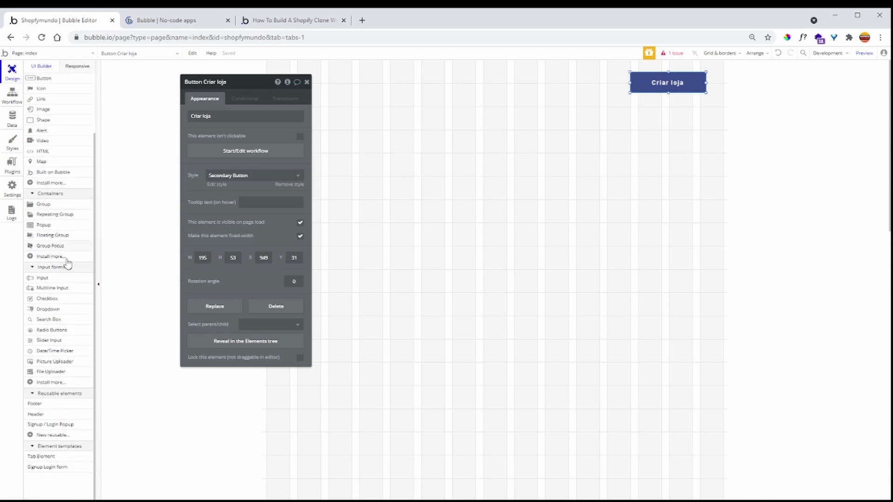
pyautogui.click(59, 425)
pyautogui.moveTo(299, 80); pyautogui.dragTo(380, 146)
pyautogui.doubleClick(376, 149)
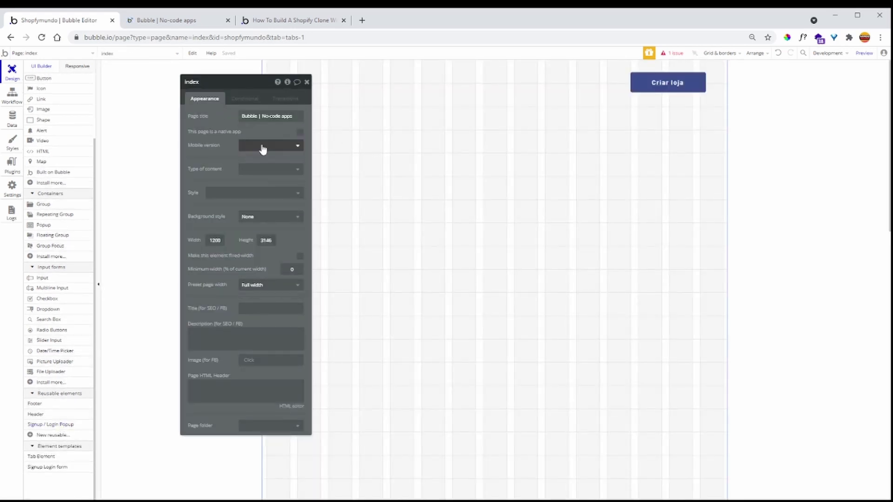
pyautogui.scroll(4, 82, 205)
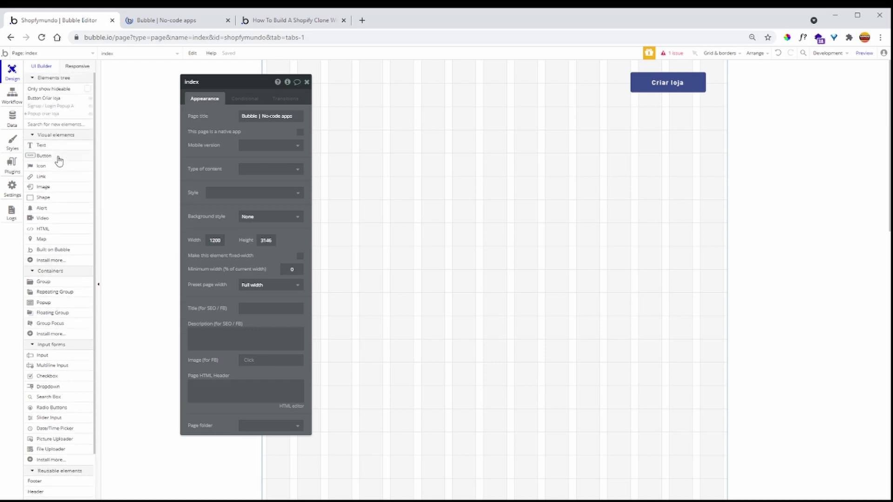
# - Draw a 'login' button whose click workflow shows Signup / Login Popup A
pyautogui.click(56, 156)
pyautogui.moveTo(287, 78); pyautogui.dragTo(367, 105)
pyautogui.press('BackSpace')
pyautogui.write('login')
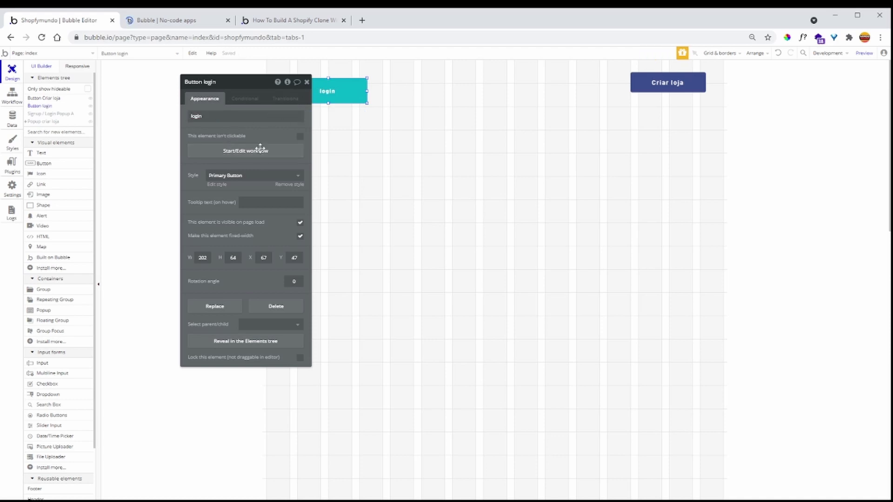
pyautogui.click(246, 153)
pyautogui.click(95, 156)
pyautogui.moveTo(83, 255)
pyautogui.click(122, 188)
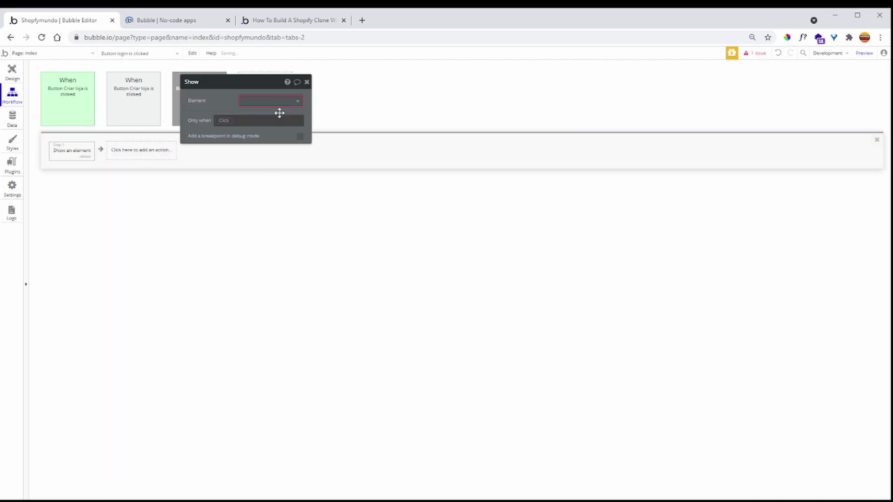
pyautogui.click(279, 113)
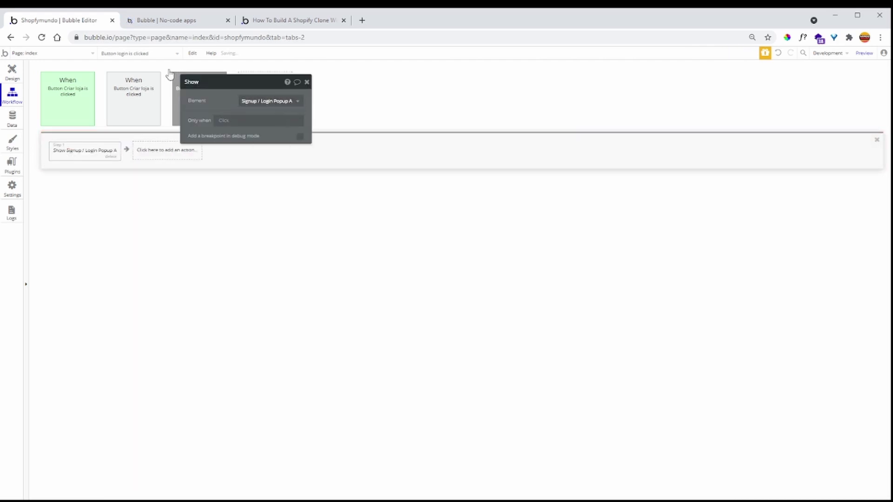
pyautogui.click(199, 22)
# - Sign up a test user in the preview with an email address and matching password
pyautogui.click(197, 37)
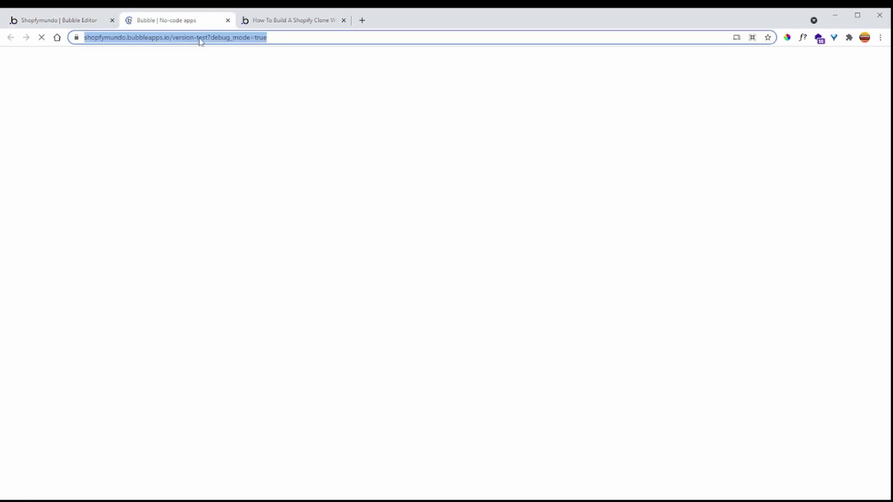
pyautogui.click(144, 91)
pyautogui.click(144, 90)
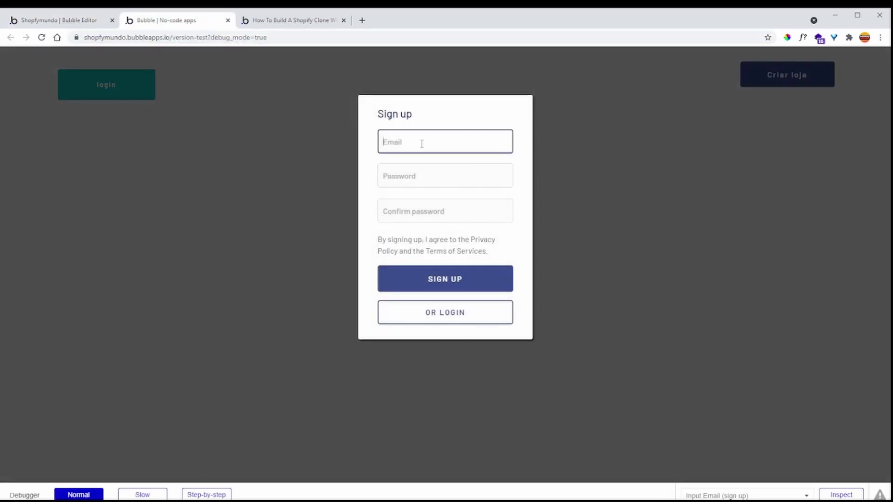
pyautogui.click(397, 146)
pyautogui.write('gmail.com')
pyautogui.click(417, 173)
pyautogui.write('11')
pyautogui.click(413, 203)
pyautogui.write('111111')
pyautogui.click(428, 279)
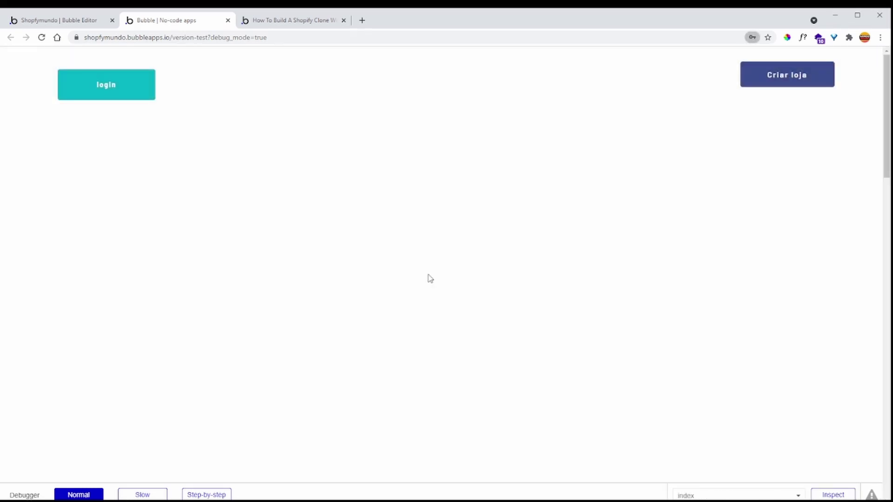
pyautogui.click(537, 167)
# - Create the store mundo nocode with a placeholder description and an uploaded logo image
pyautogui.click(791, 84)
pyautogui.click(423, 207)
pyautogui.write('mundo nocode')
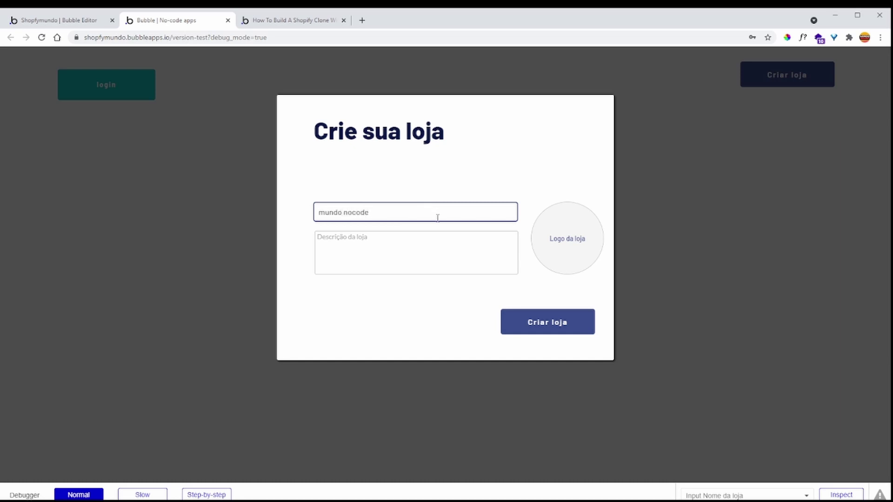
pyautogui.click(415, 245)
pyautogui.write('ytytytrytryrtyrt')
pyautogui.click(569, 236)
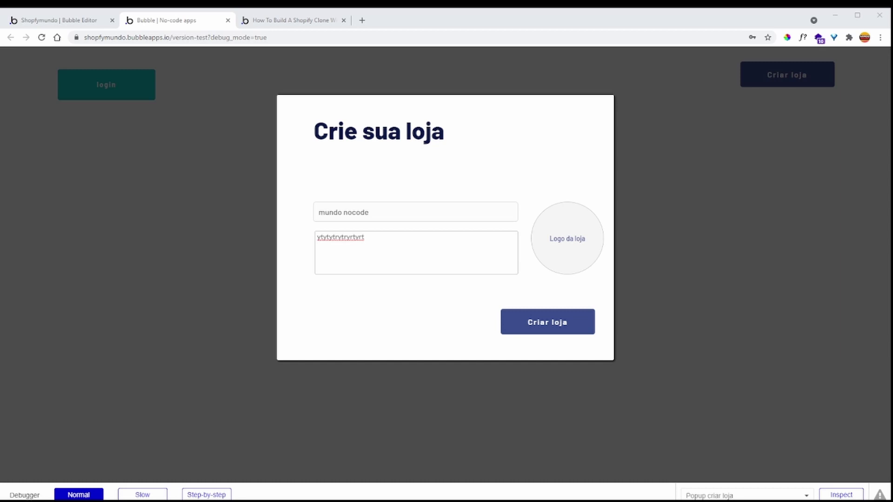
pyautogui.click(415, 268)
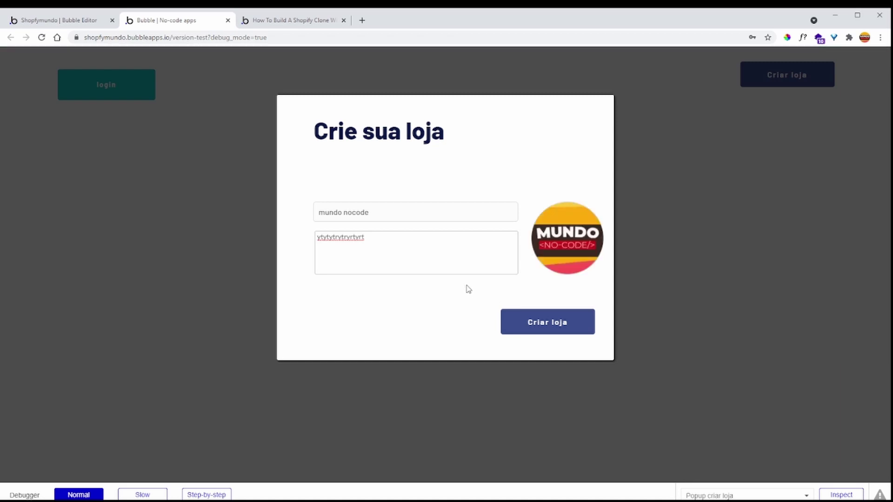
pyautogui.click(558, 322)
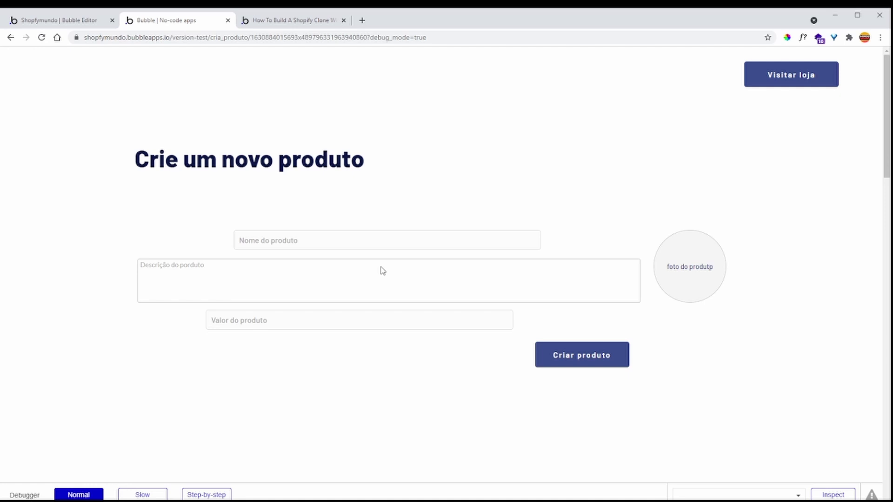
# - Create produto 1 with a placeholder description, price 100.00 and uploaded photo, then visit the store
pyautogui.click(339, 241)
pyautogui.write('produto 1')
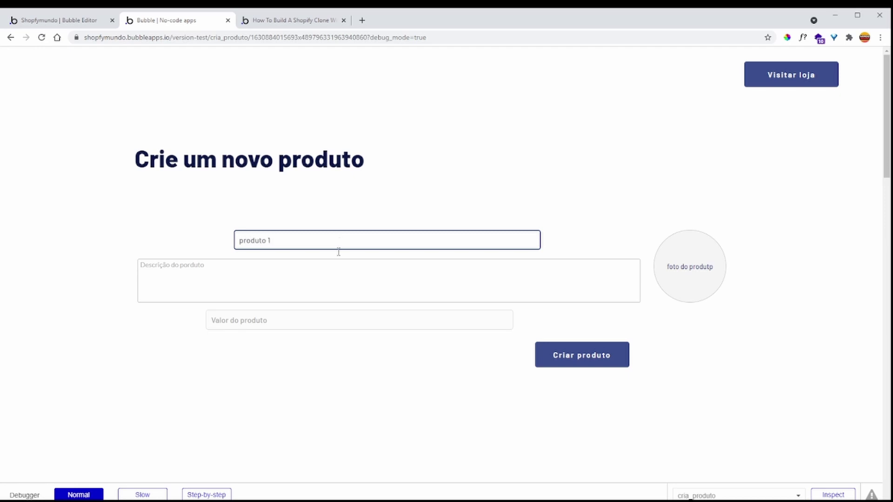
pyautogui.click(336, 272)
pyautogui.write('gdfdgfgdfgdfgdfgdfgdfgdfg')
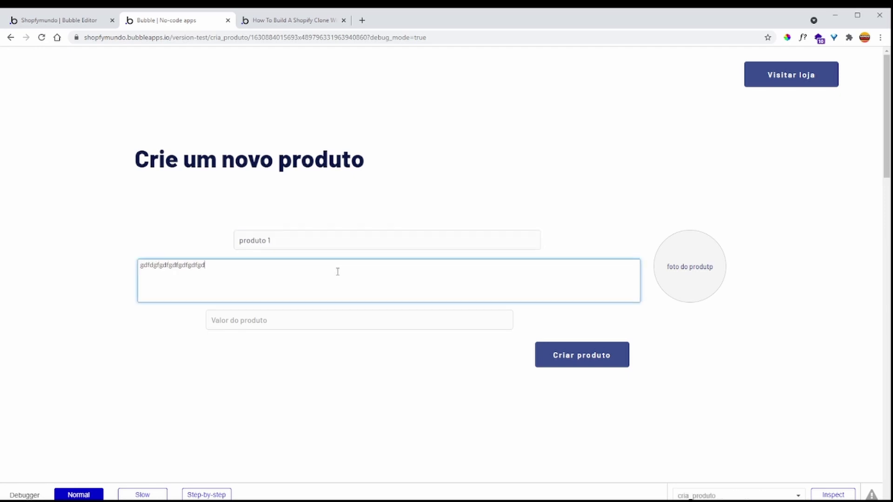
pyautogui.click(346, 329)
pyautogui.write('100.00')
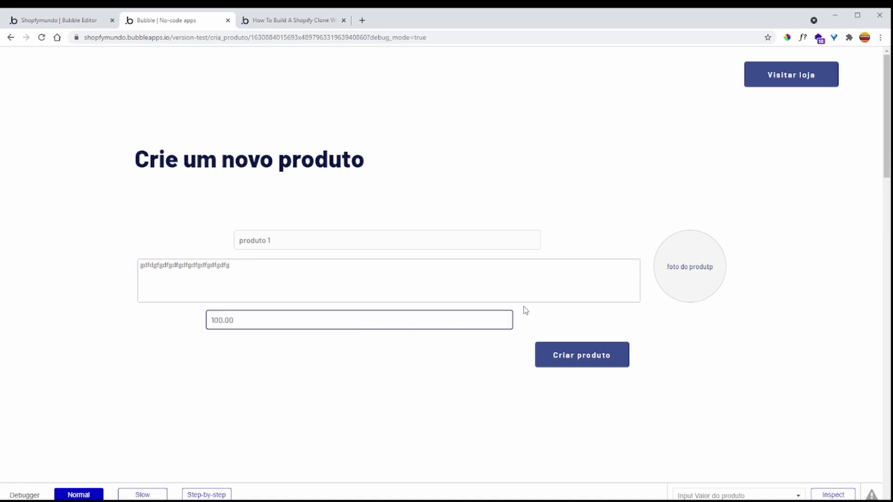
pyautogui.click(710, 263)
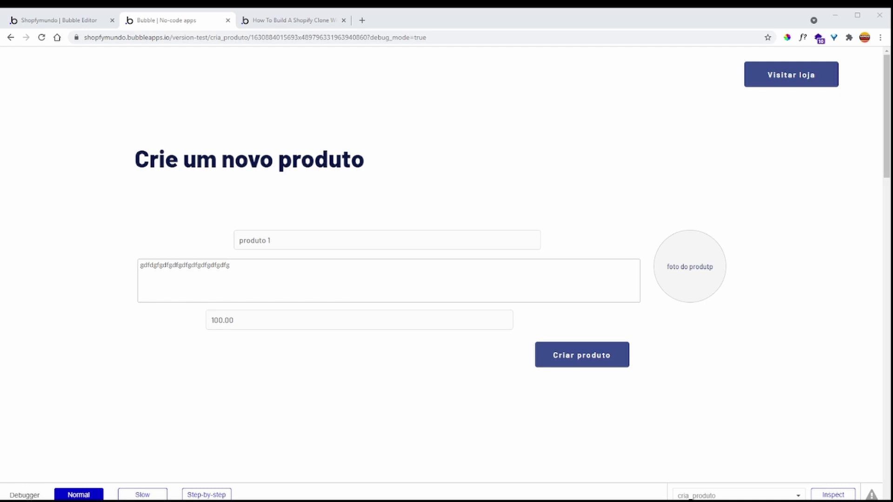
pyautogui.click(494, 287)
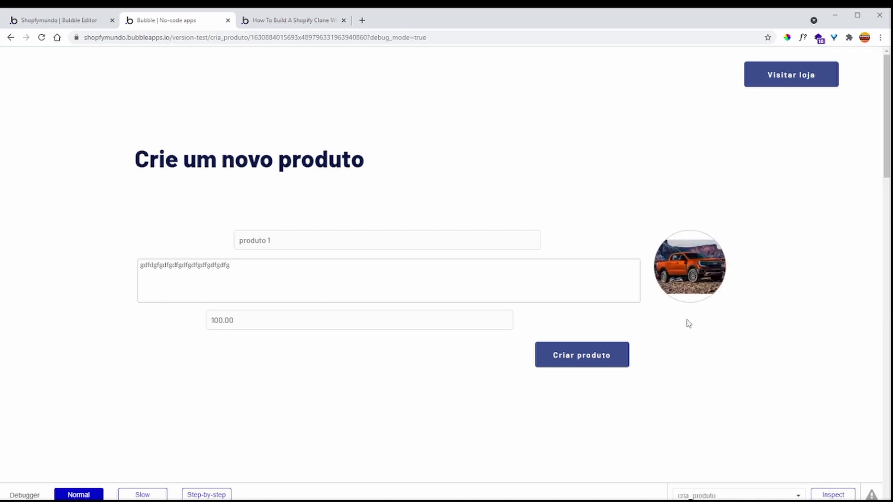
pyautogui.click(554, 355)
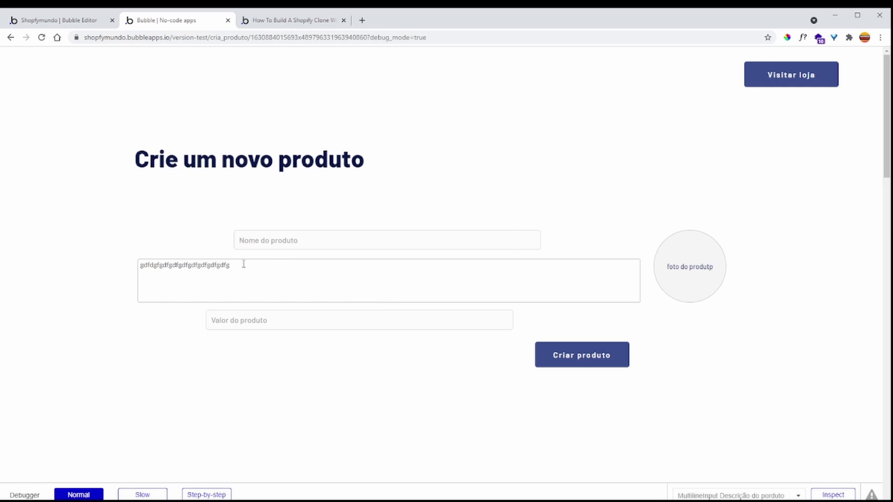
pyautogui.click(790, 87)
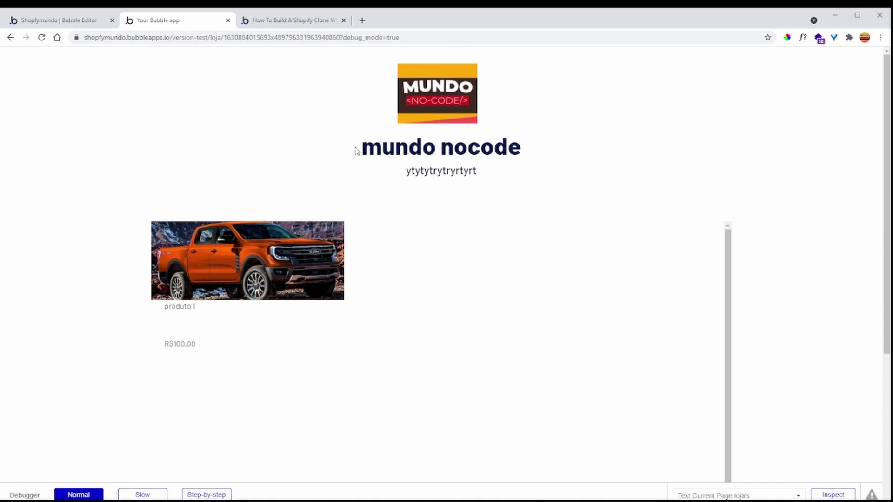
# - Highlight the mundo nocode title on the loja page to verify the store and produto 1 listing
pyautogui.moveTo(363, 148); pyautogui.dragTo(546, 151)
pyautogui.click(547, 151)
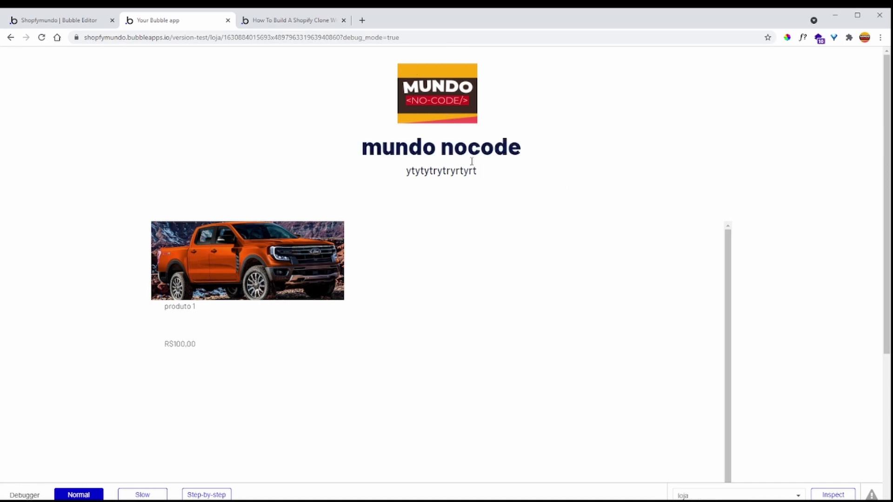